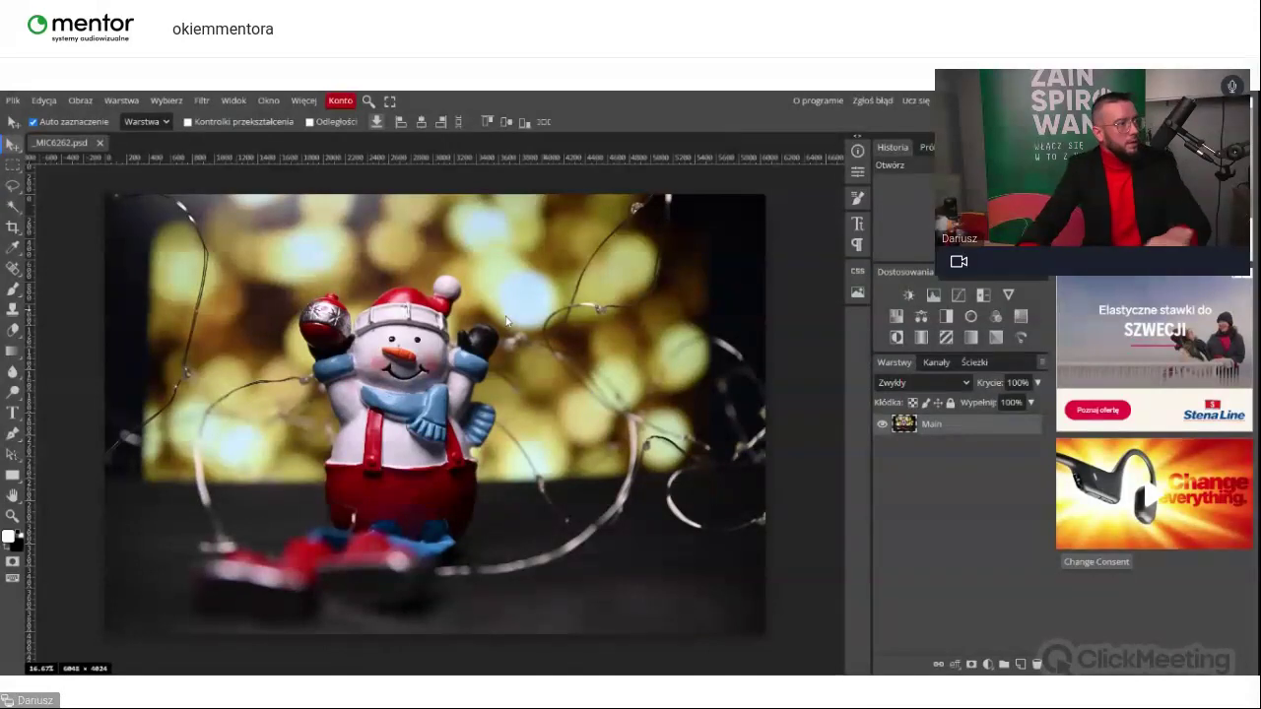
Step: Zoom to fit the snowman photo in _MIC6262.psd and switch to the Crop tool
scroll(508, 320, "up", 2)
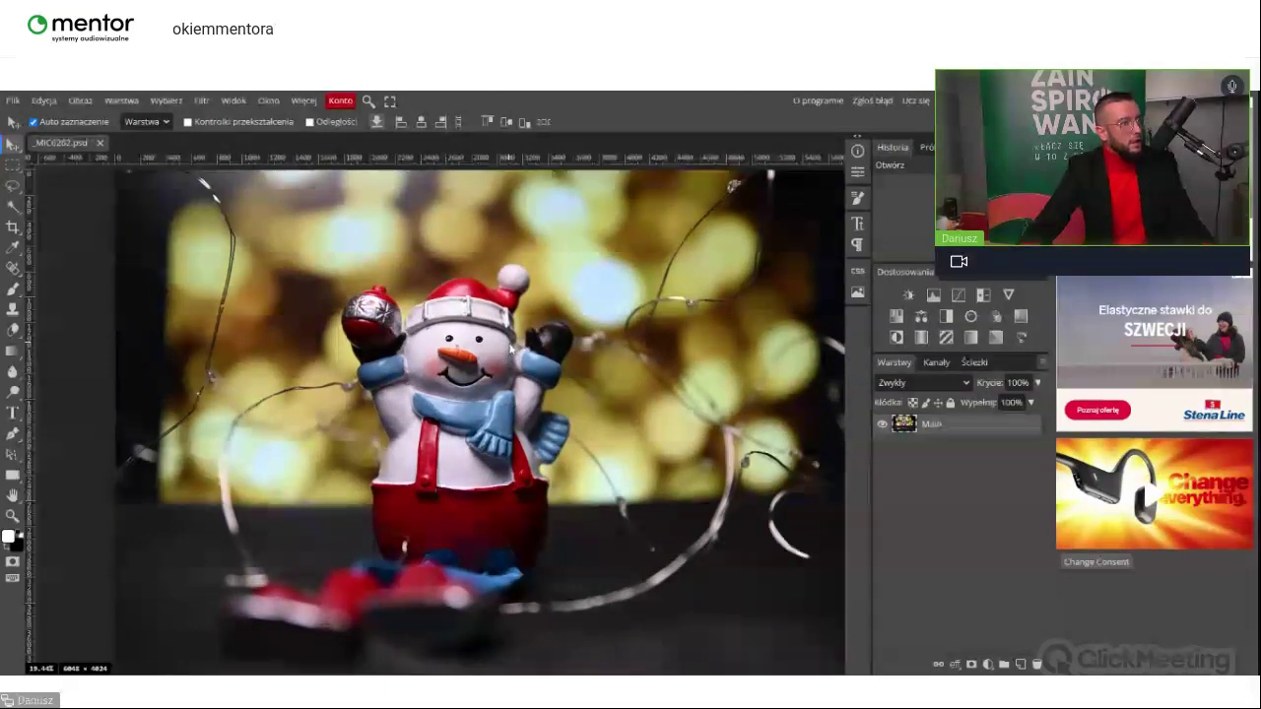
scroll(512, 350, "down", 2)
scroll(482, 363, "down", 1)
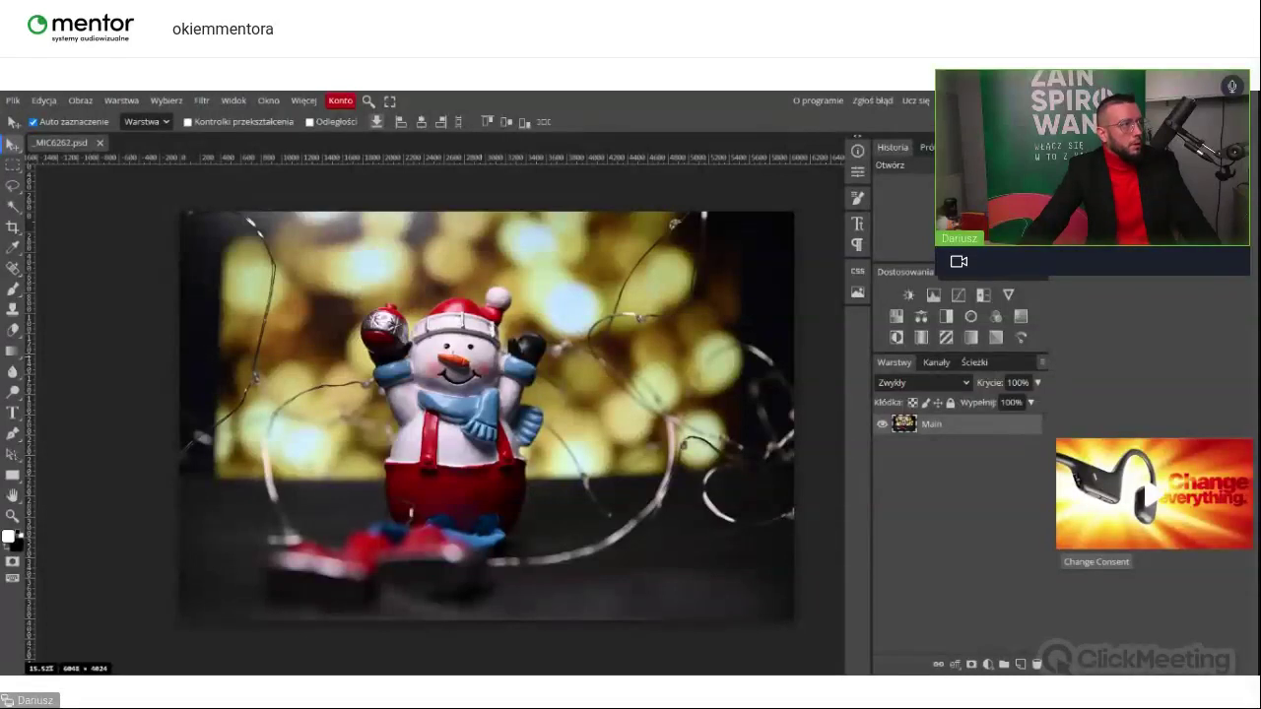
key("c")
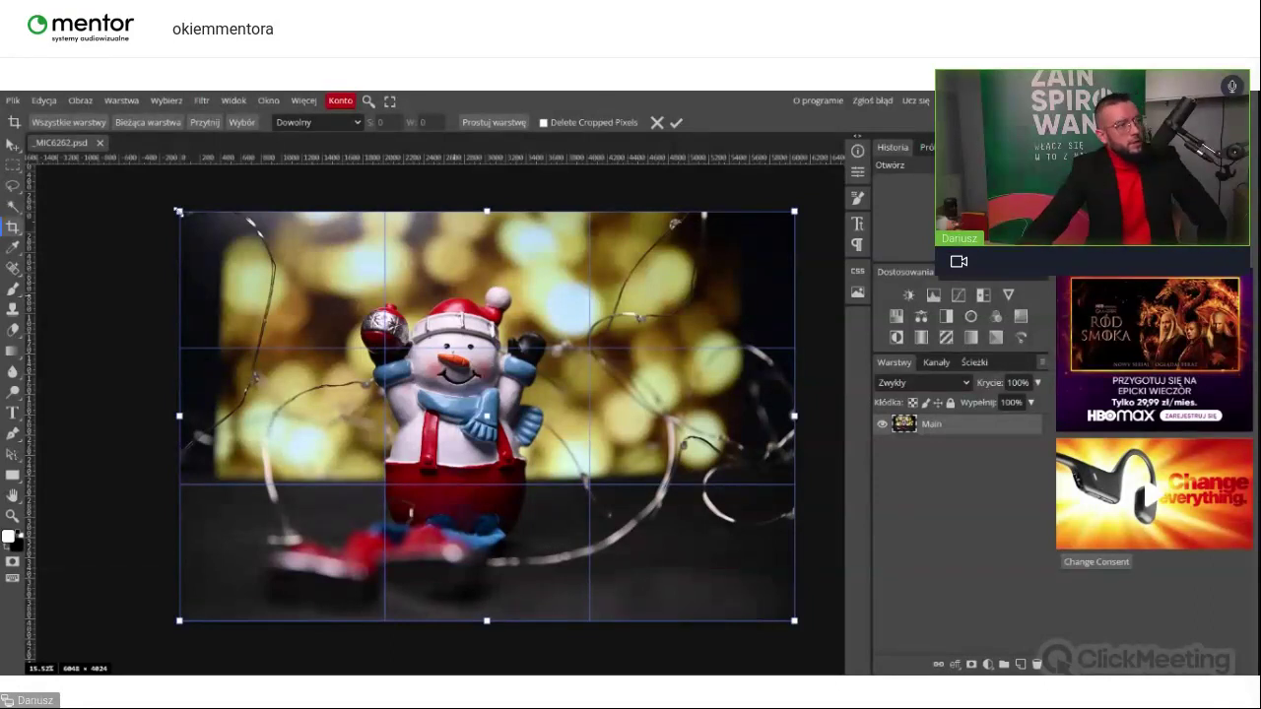
Step: Crop tightly around the snowman, trimming the dark foreground, to 3886 × 2615 pixels
mouse_move(178, 211)
left_mouse_down()
mouse_move(206, 237)
mouse_move(391, 306)
mouse_move(290, 236)
mouse_move(346, 400)
mouse_move(366, 375)
mouse_move(346, 324)
mouse_move(273, 245)
mouse_move(464, 431)
mouse_move(671, 316)
mouse_move(574, 233)
mouse_move(189, 212)
left_mouse_up()
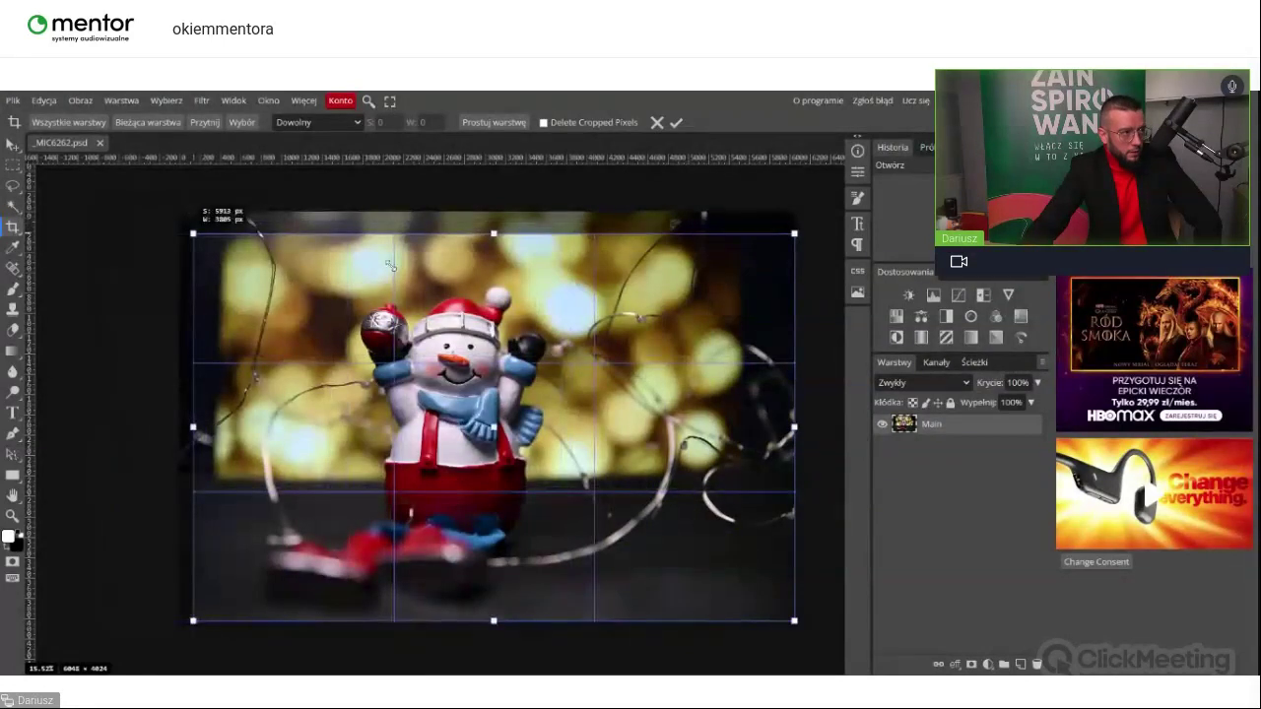
left_click_drag(193, 233, 566, 282)
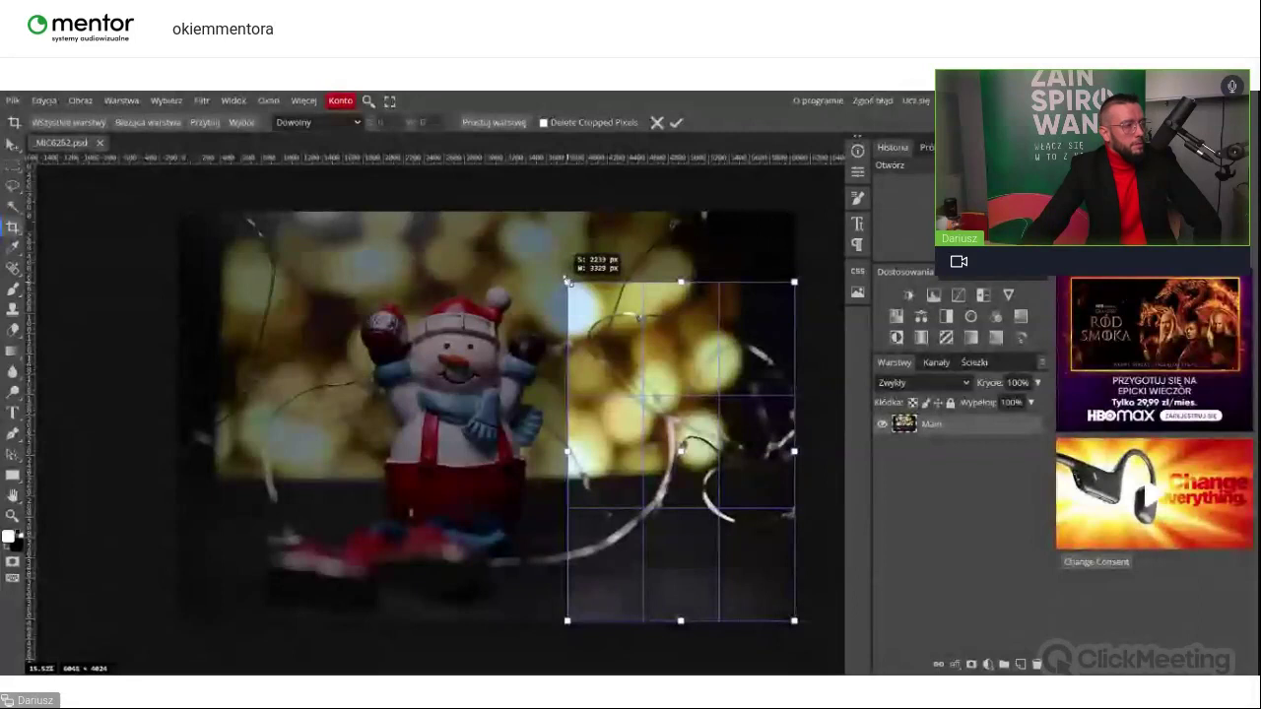
left_click_drag(568, 282, 179, 207)
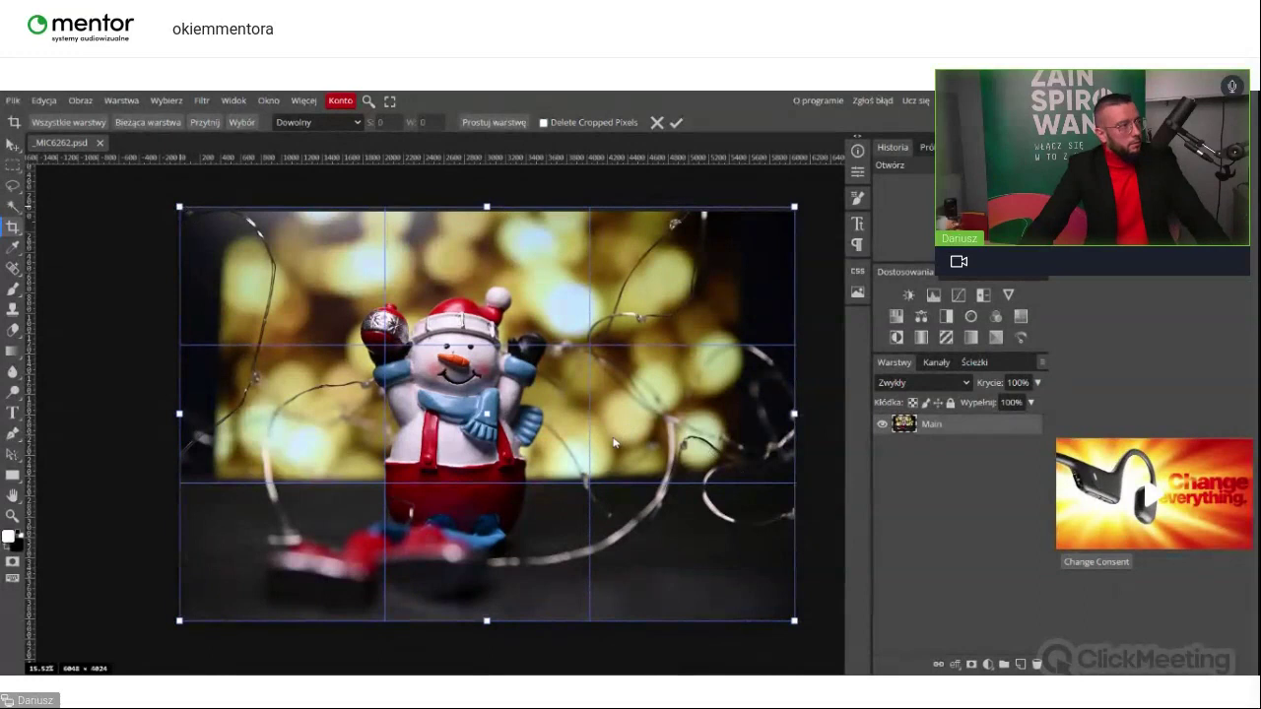
left_click_drag(179, 207, 323, 256)
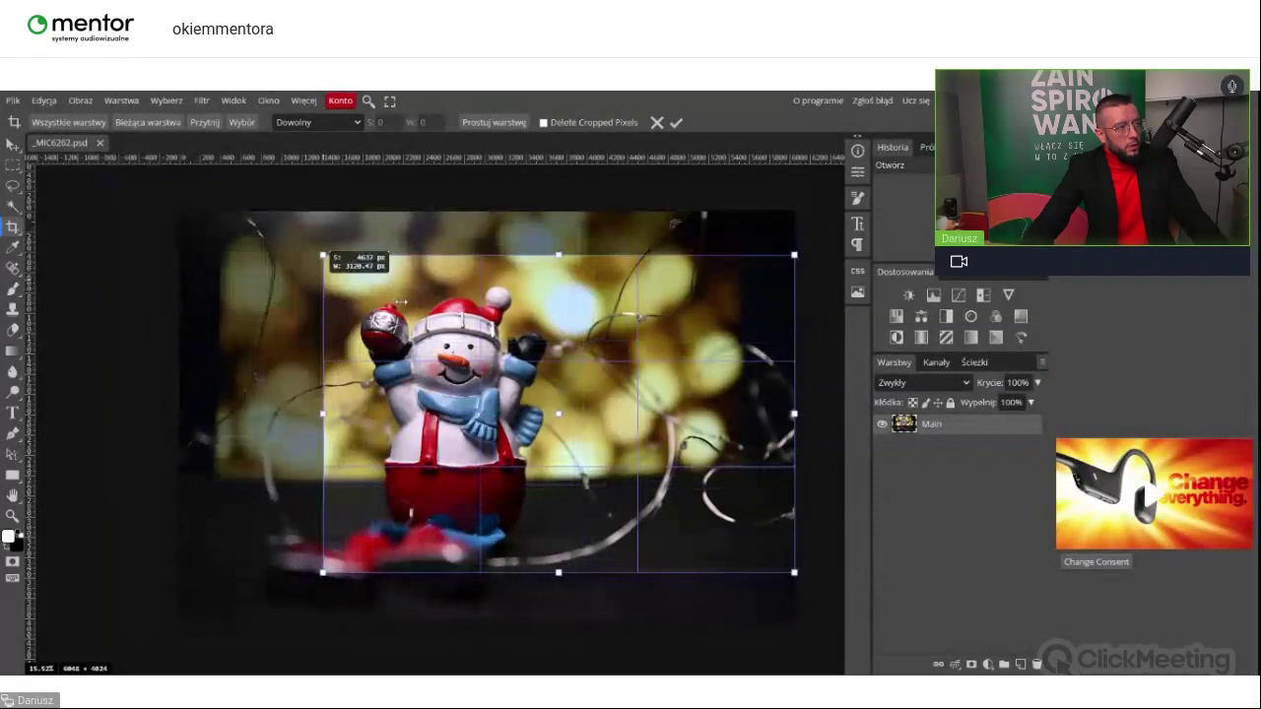
left_click_drag(400, 300, 336, 264)
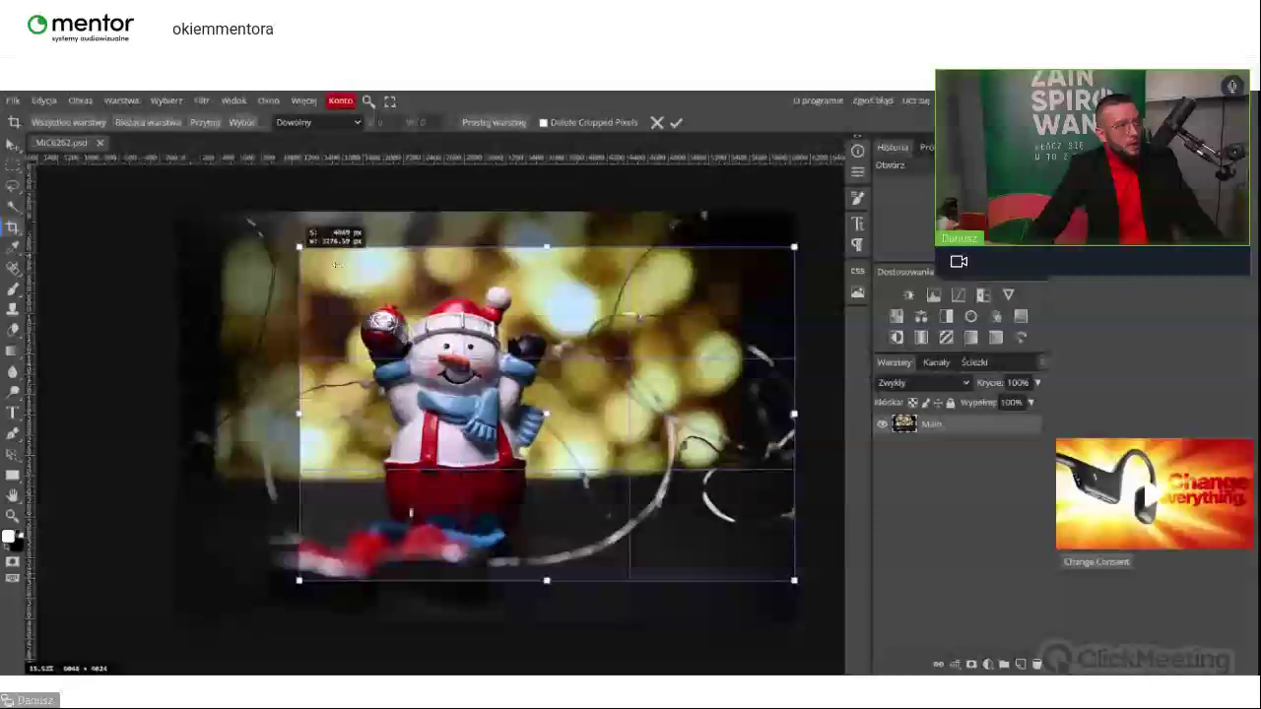
left_click_drag(336, 264, 556, 366)
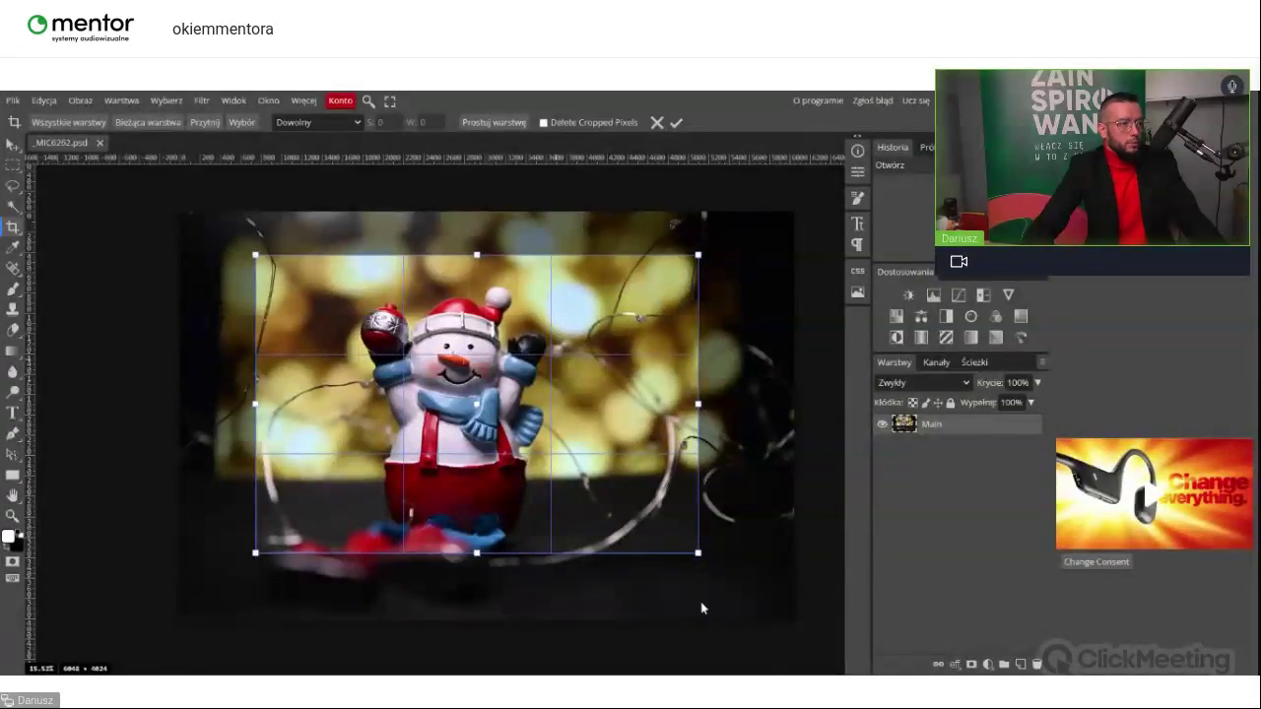
left_click_drag(595, 354, 597, 359)
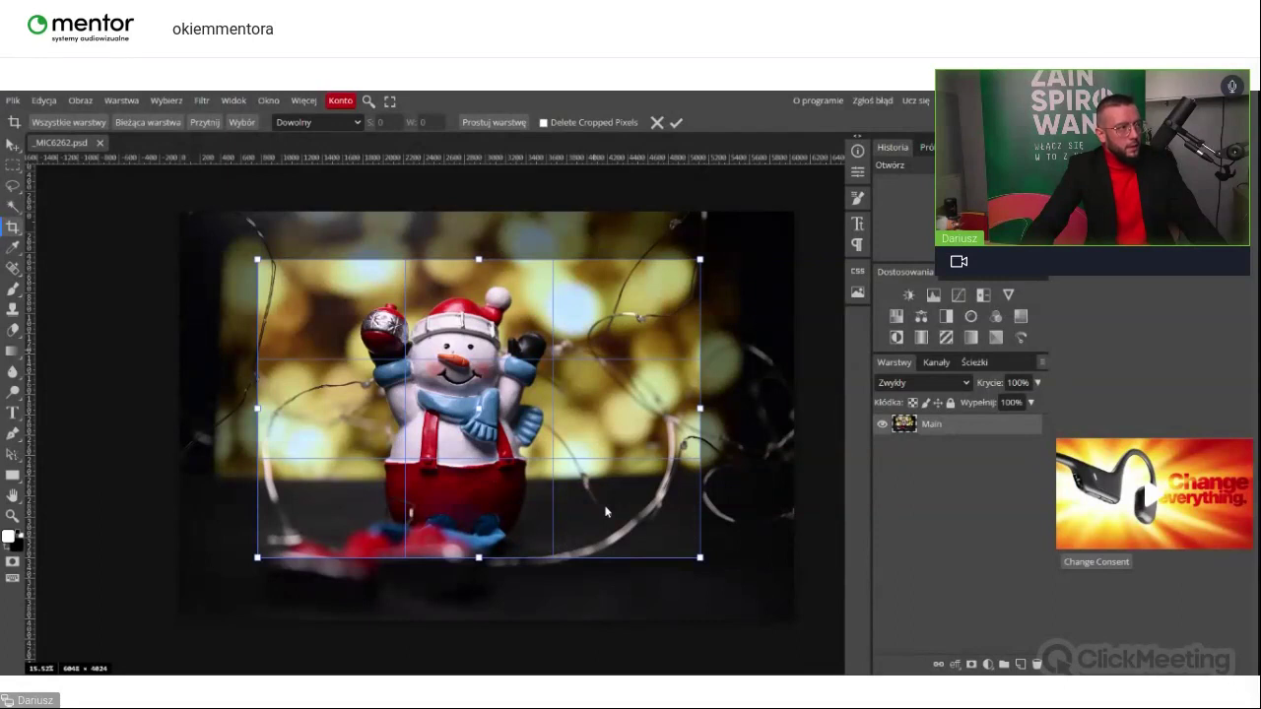
left_click_drag(699, 558, 659, 529)
left_click_drag(410, 394, 419, 394)
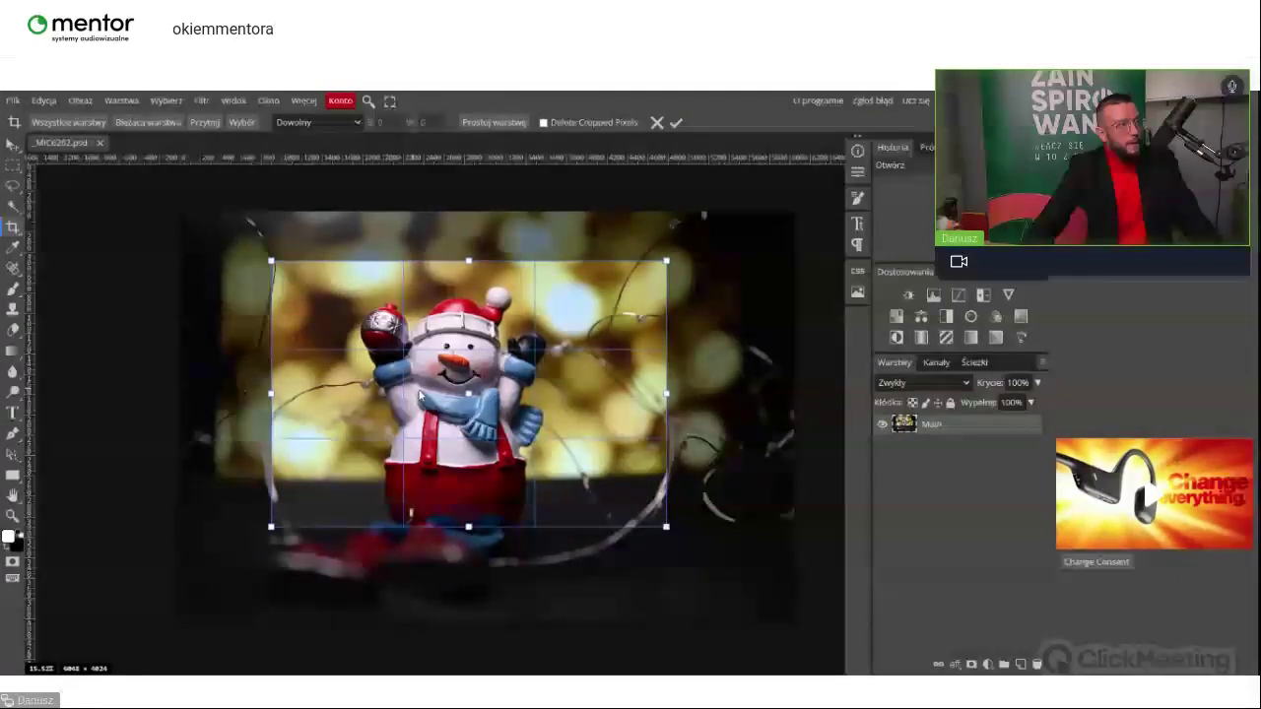
left_click_drag(420, 394, 436, 393)
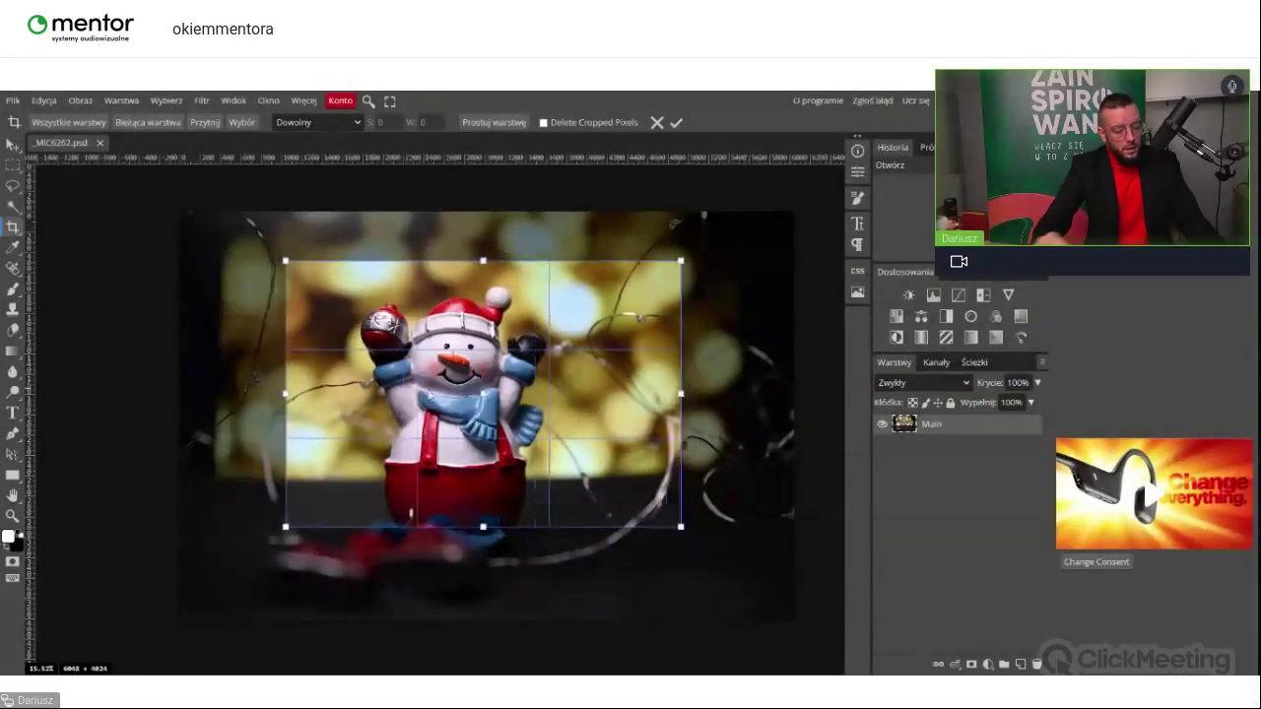
key("Return")
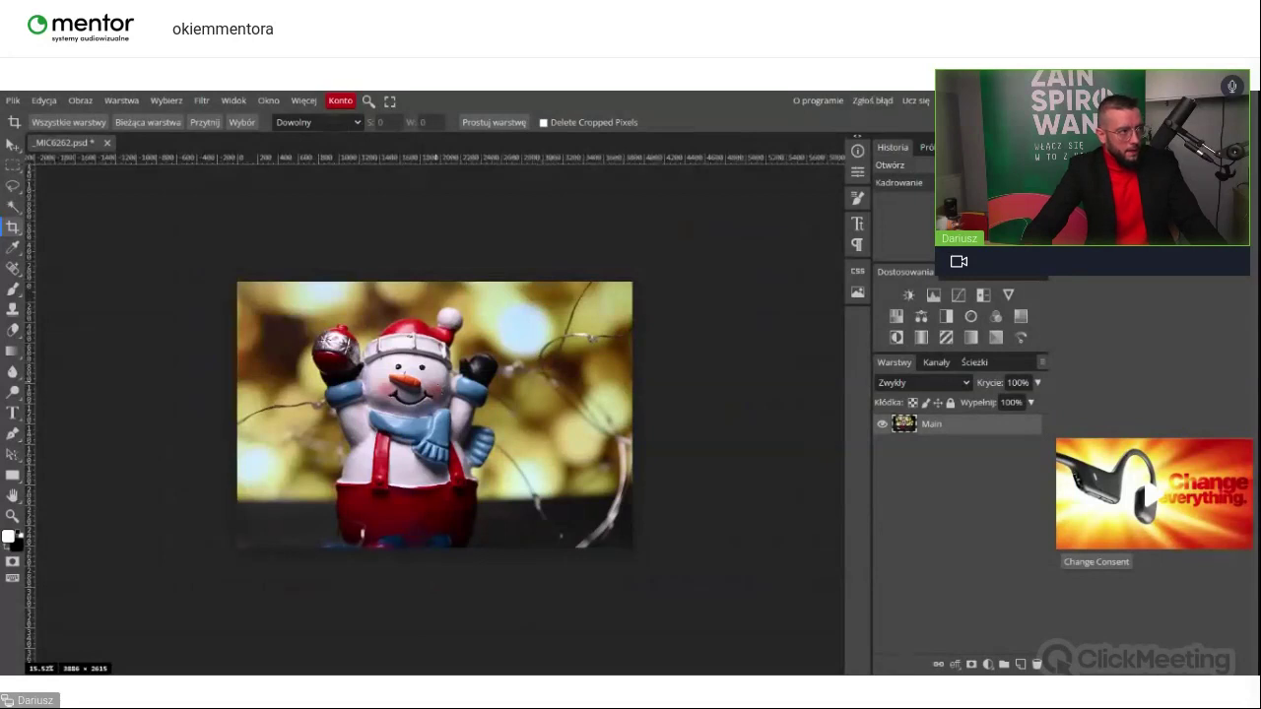
Step: Recrop the photo to 3241 × 2181 pixels and add a Brightness/Contrast adjustment layer above Main
scroll(420, 406, "up", 4)
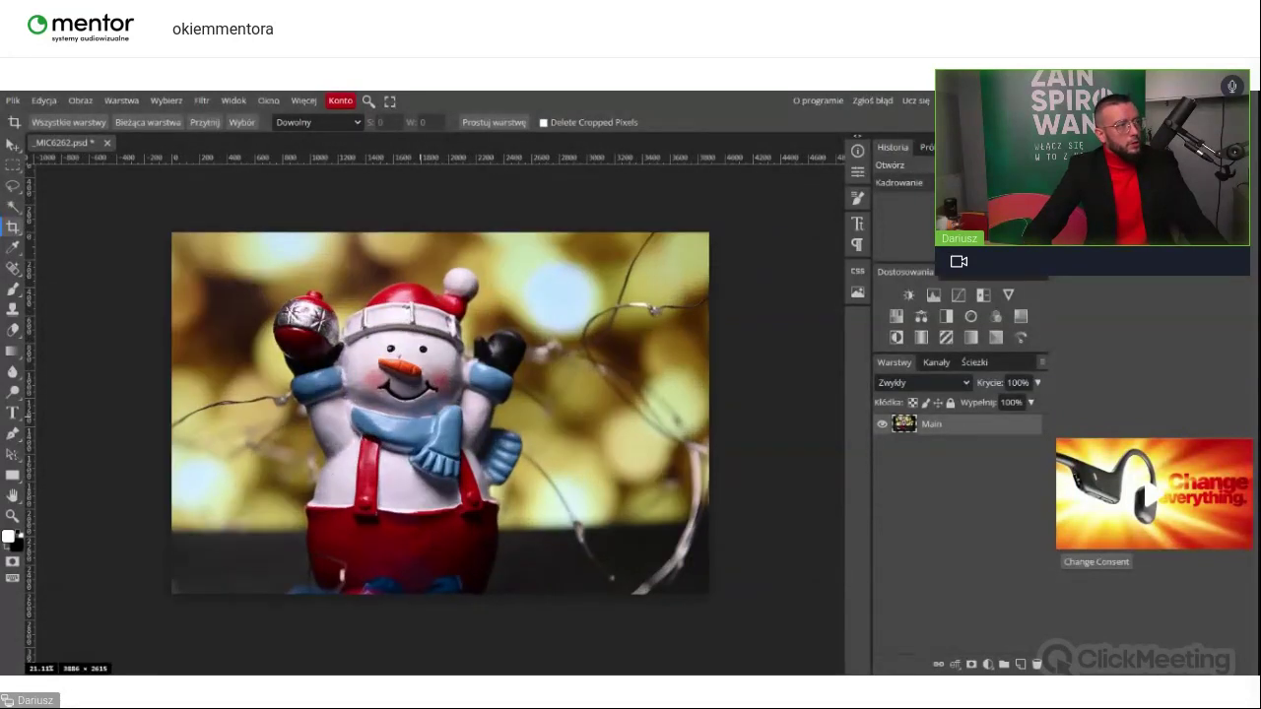
scroll(436, 410, "down", 4)
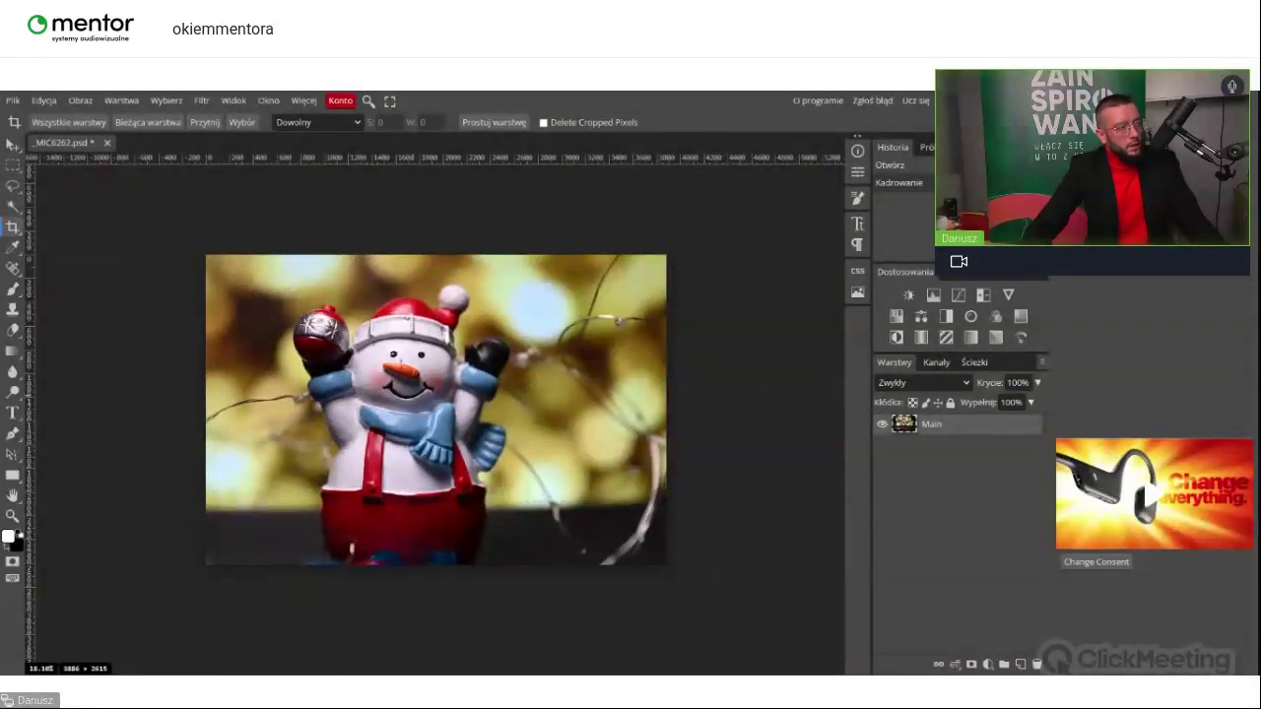
scroll(409, 399, "up", 1)
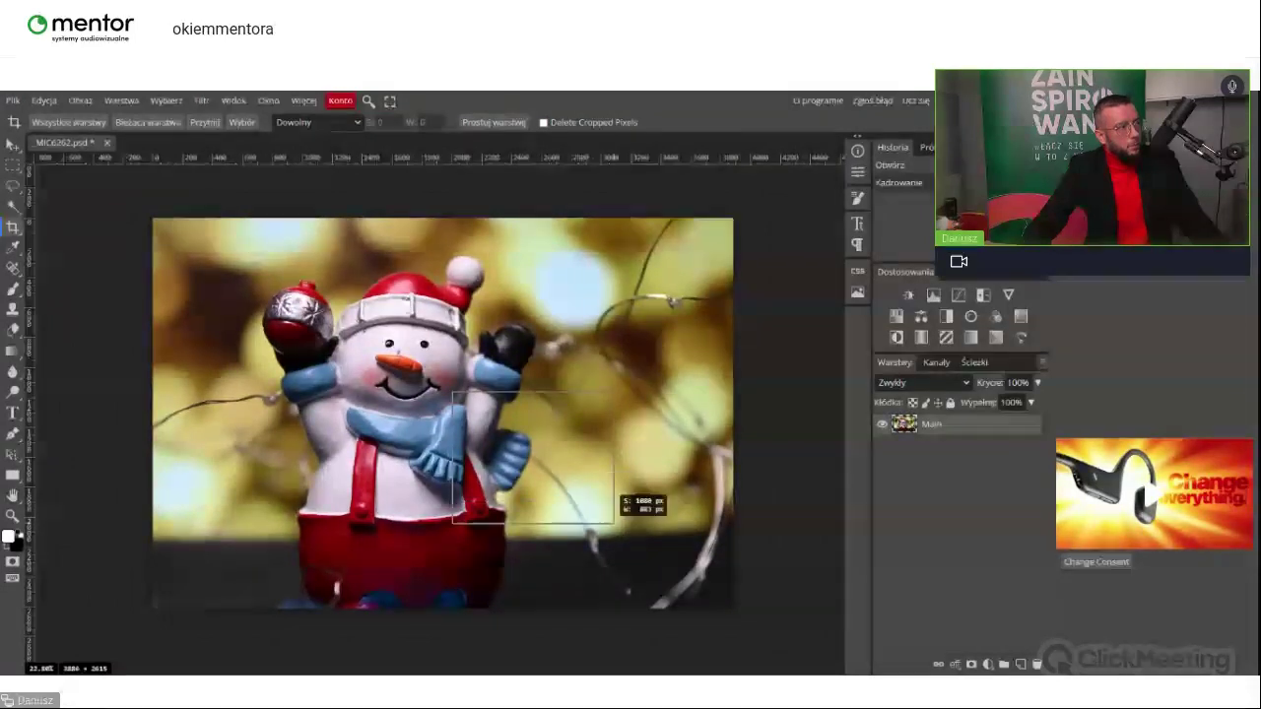
left_click(332, 328)
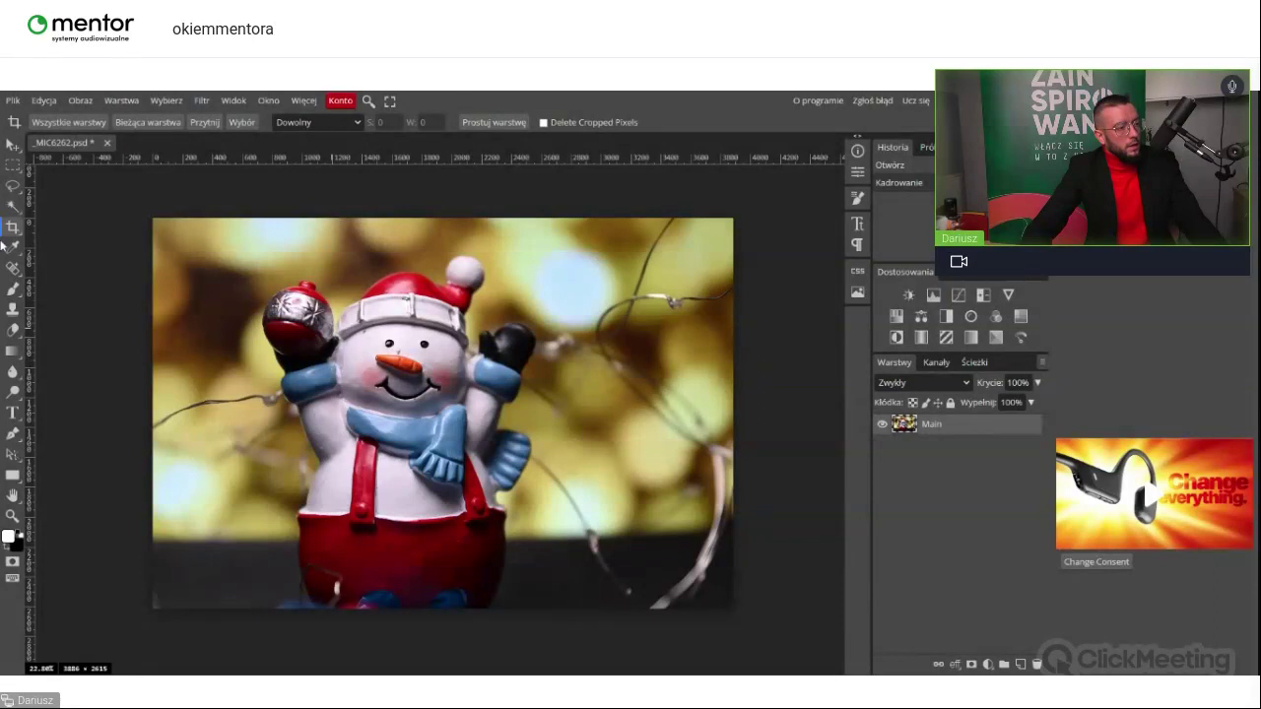
left_click_drag(153, 218, 650, 558)
left_click_drag(512, 471, 558, 481)
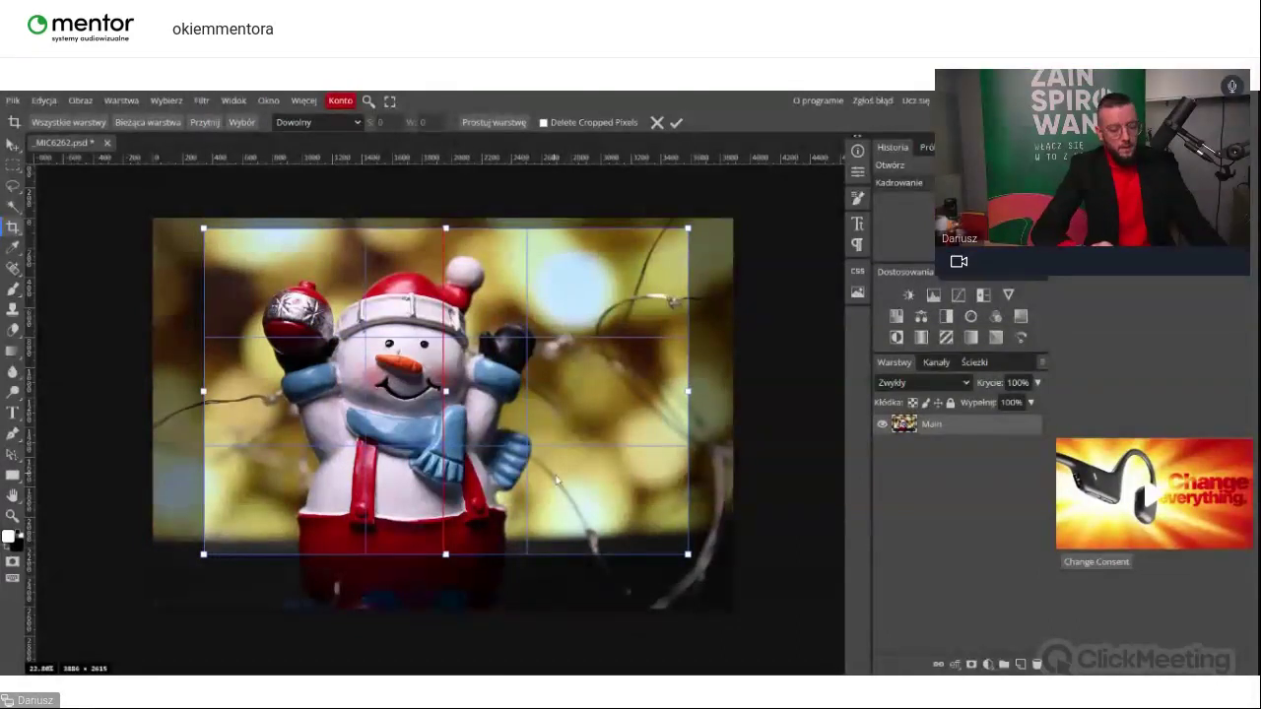
key("Return")
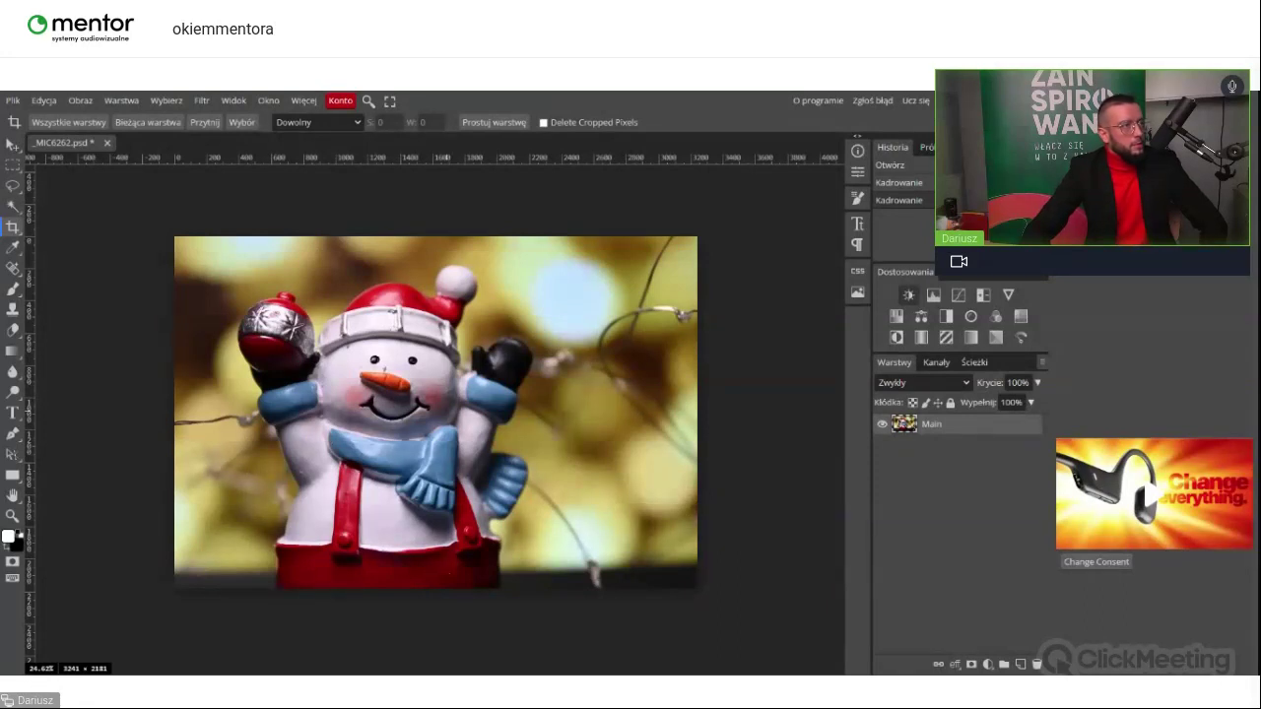
left_click(908, 295)
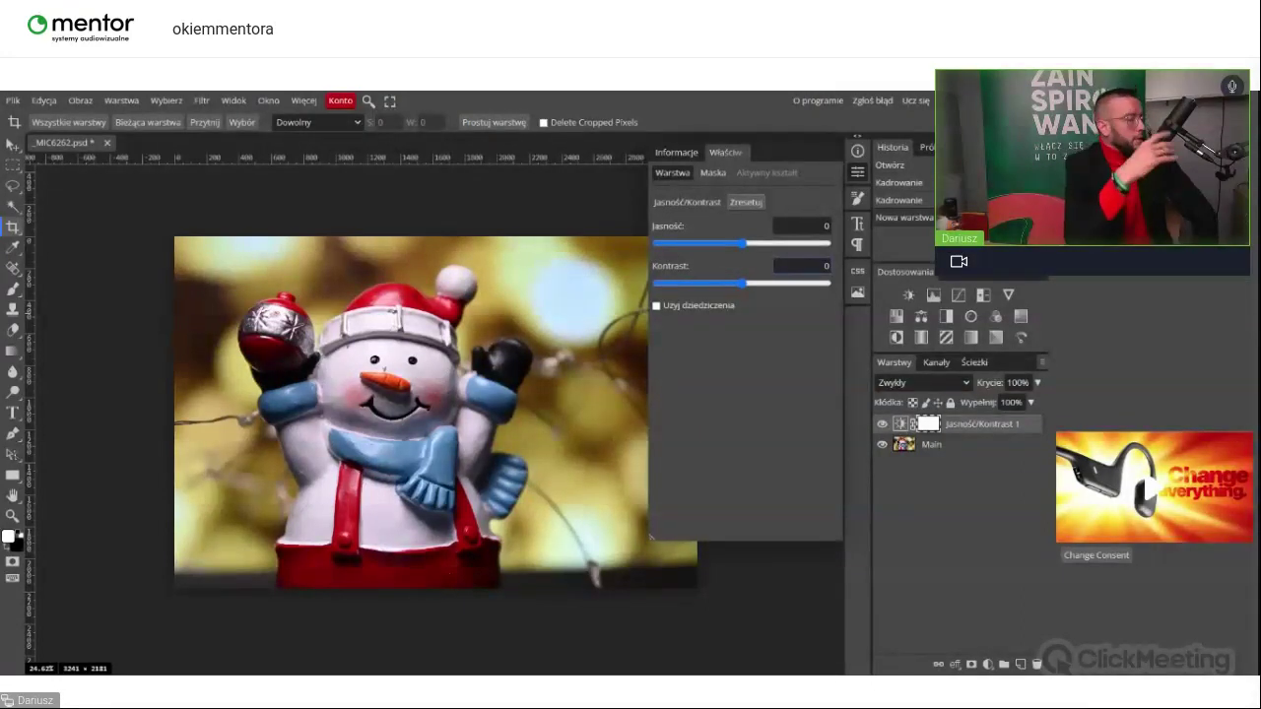
Step: Set Jasność/Kontrast 1 to brightness 8 and contrast 23
left_click(801, 226)
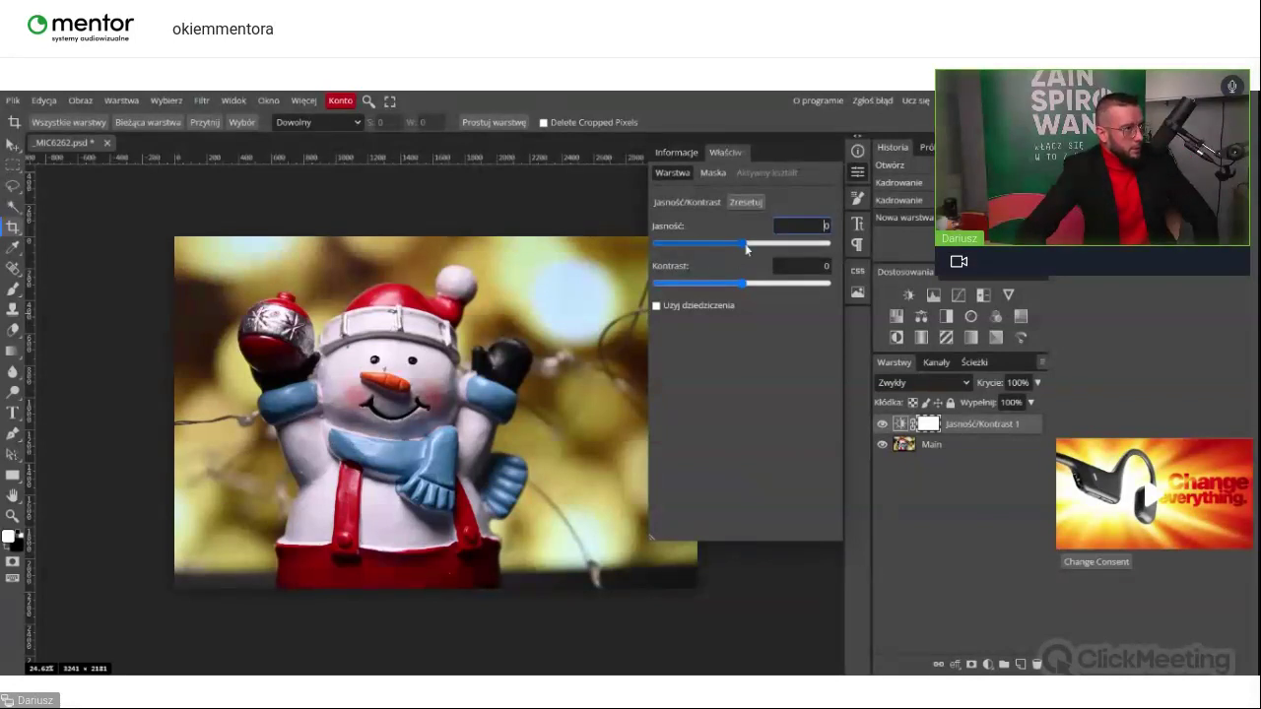
left_click_drag(746, 248, 697, 248)
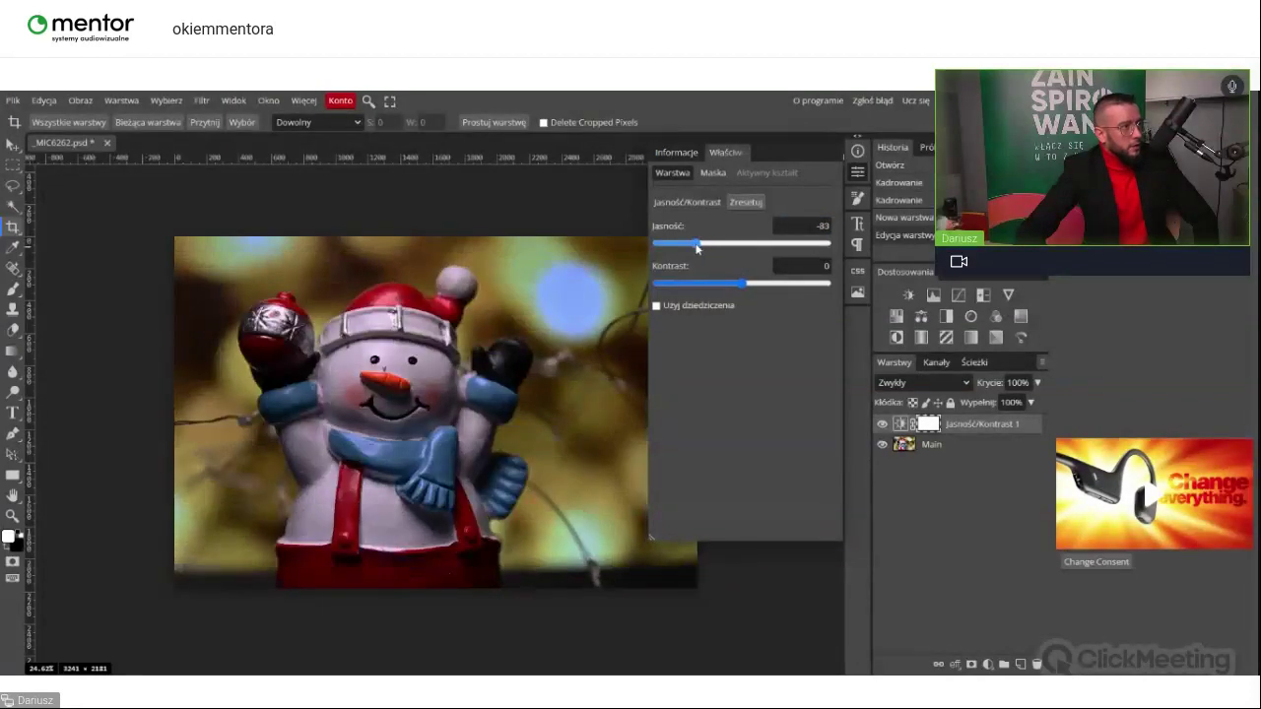
left_click_drag(696, 248, 666, 252)
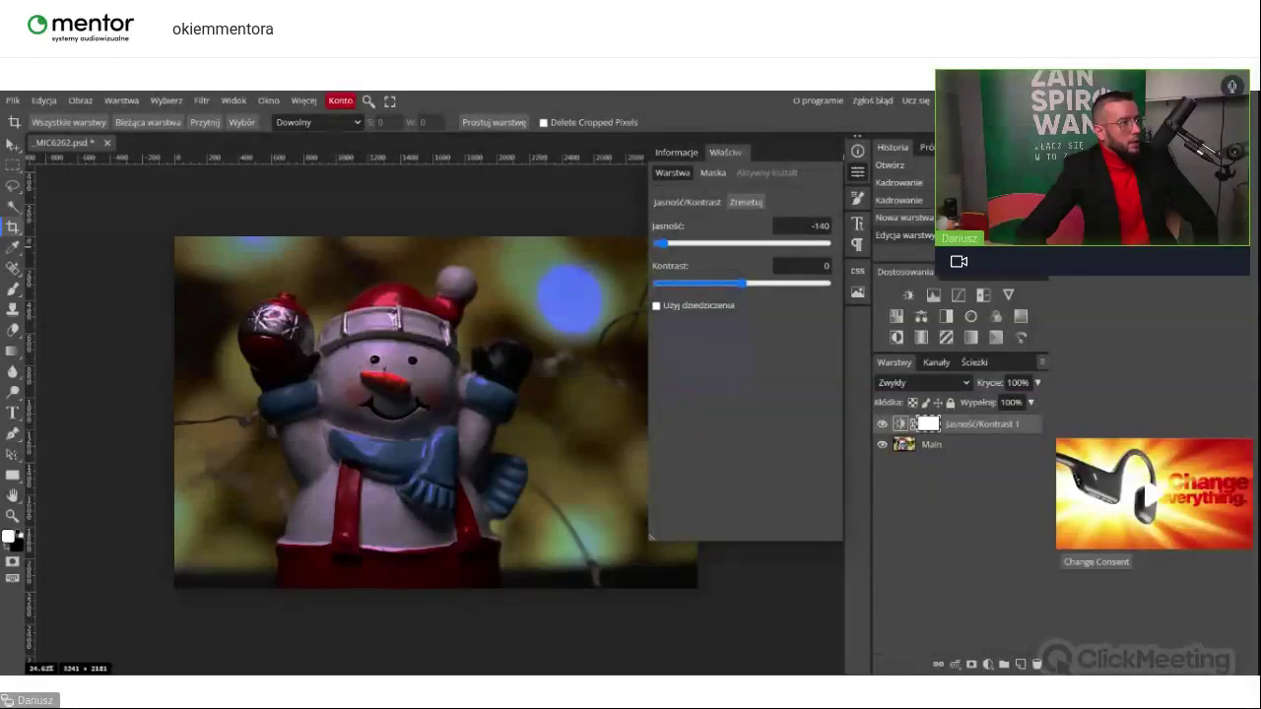
left_click_drag(666, 246, 788, 264)
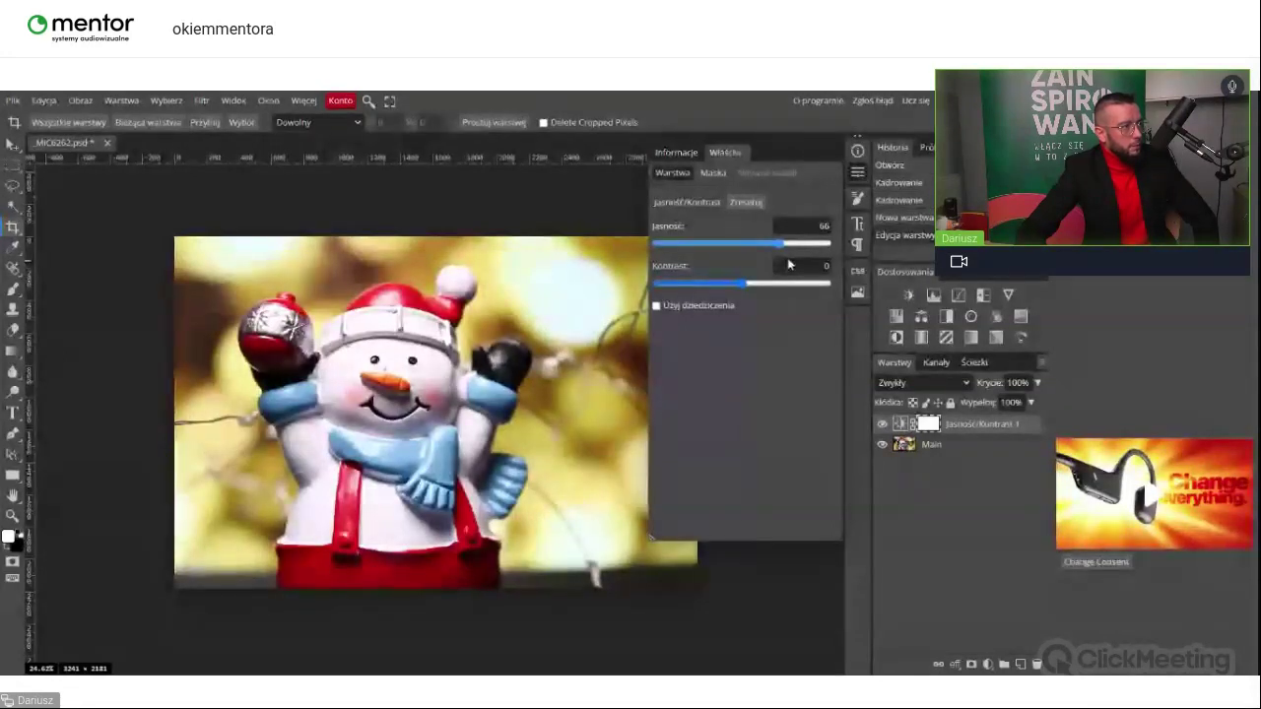
left_click(781, 244)
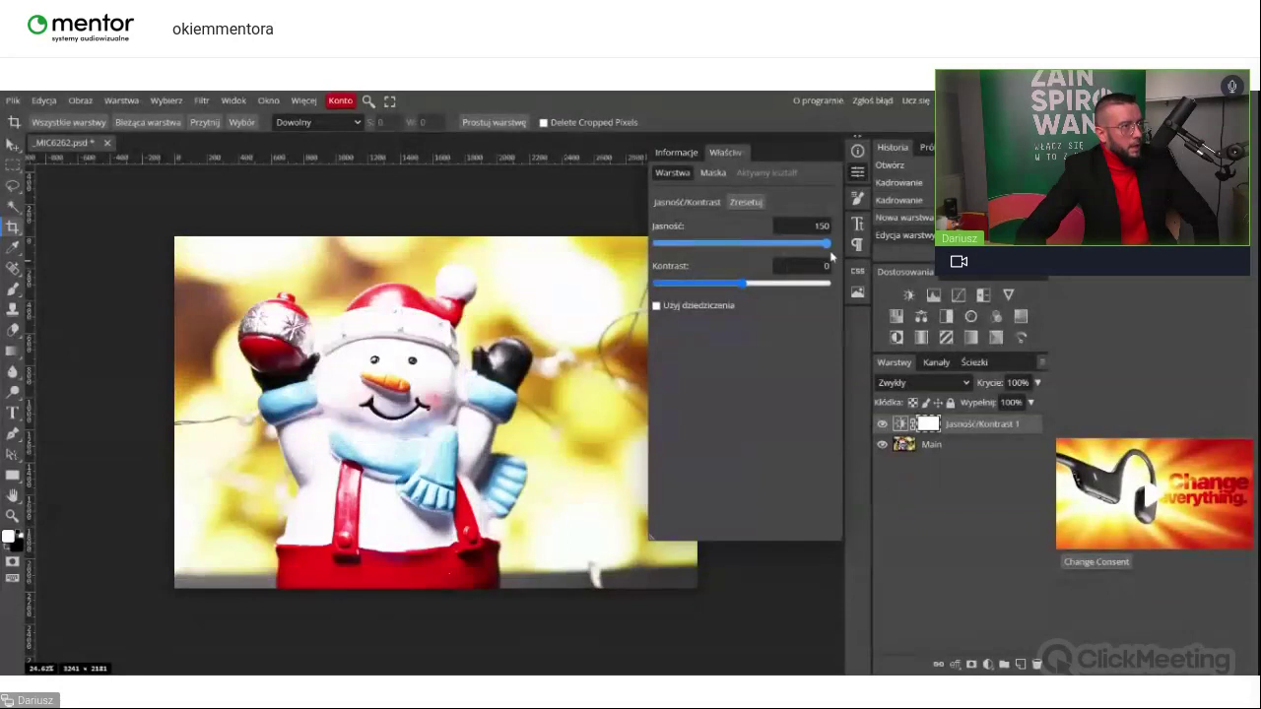
left_click(745, 246)
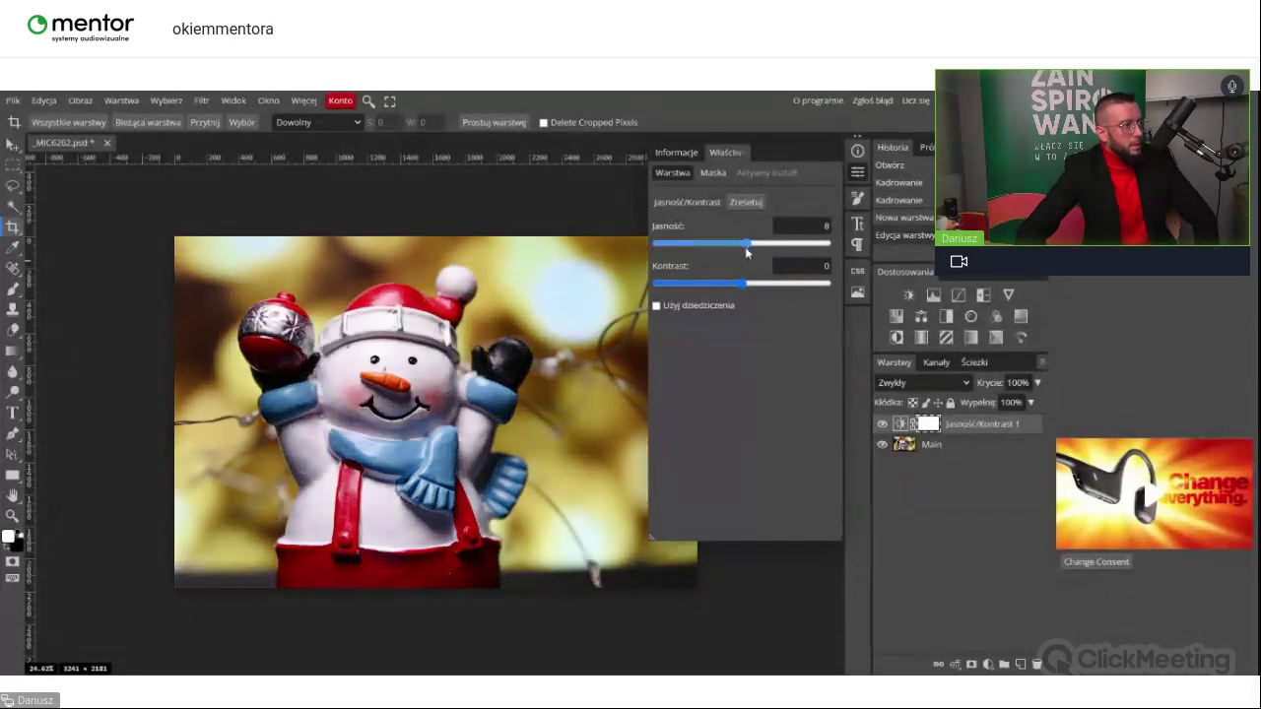
left_click(702, 250)
left_click(740, 251)
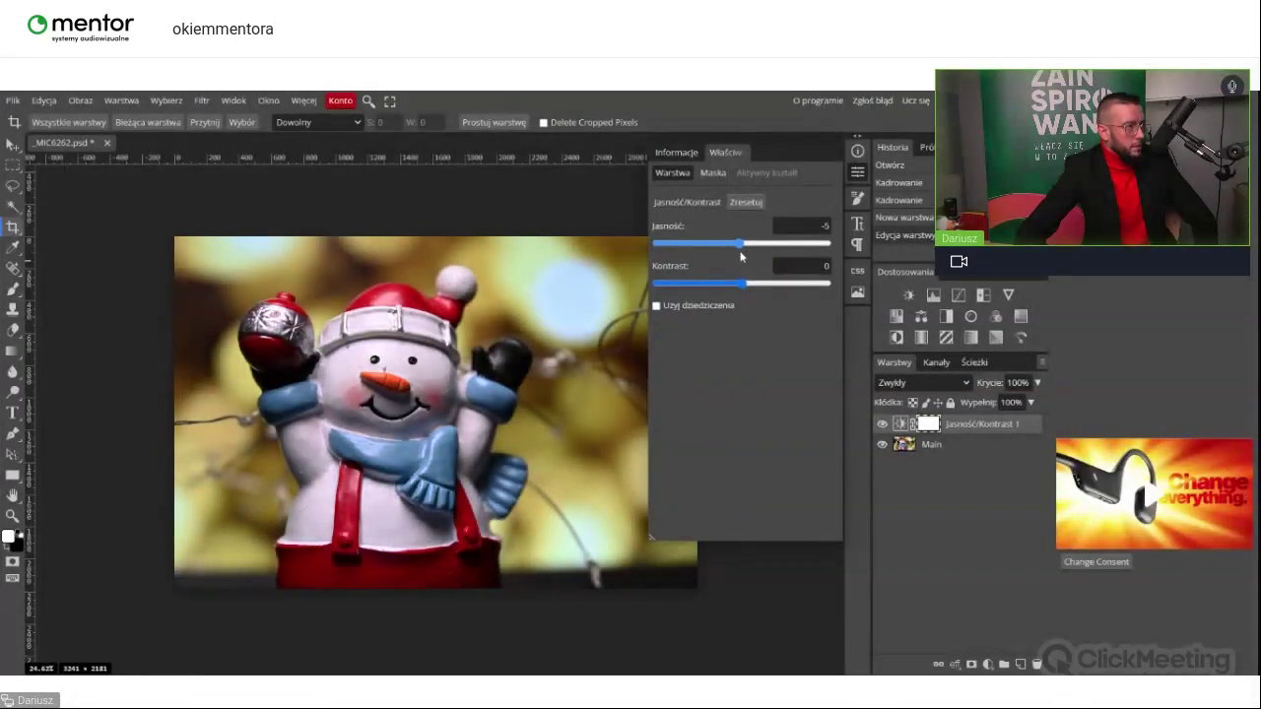
left_click_drag(745, 254, 739, 254)
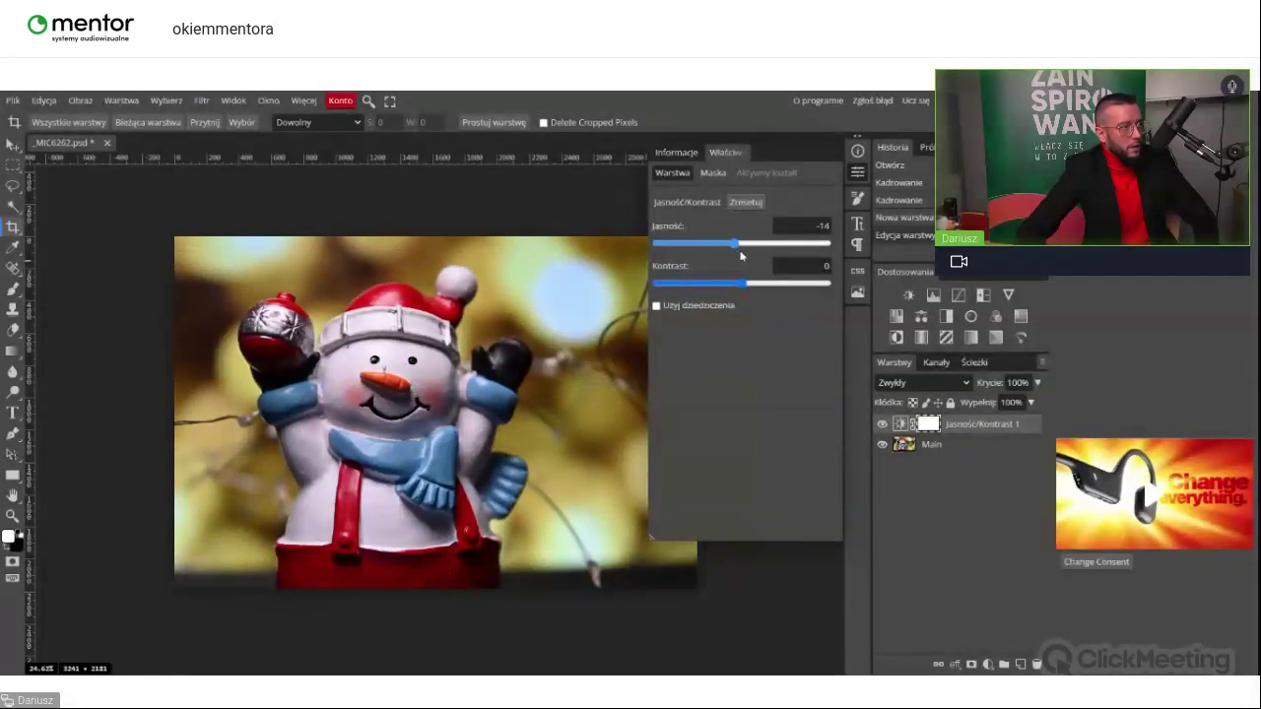
left_click(747, 245)
left_click(743, 284)
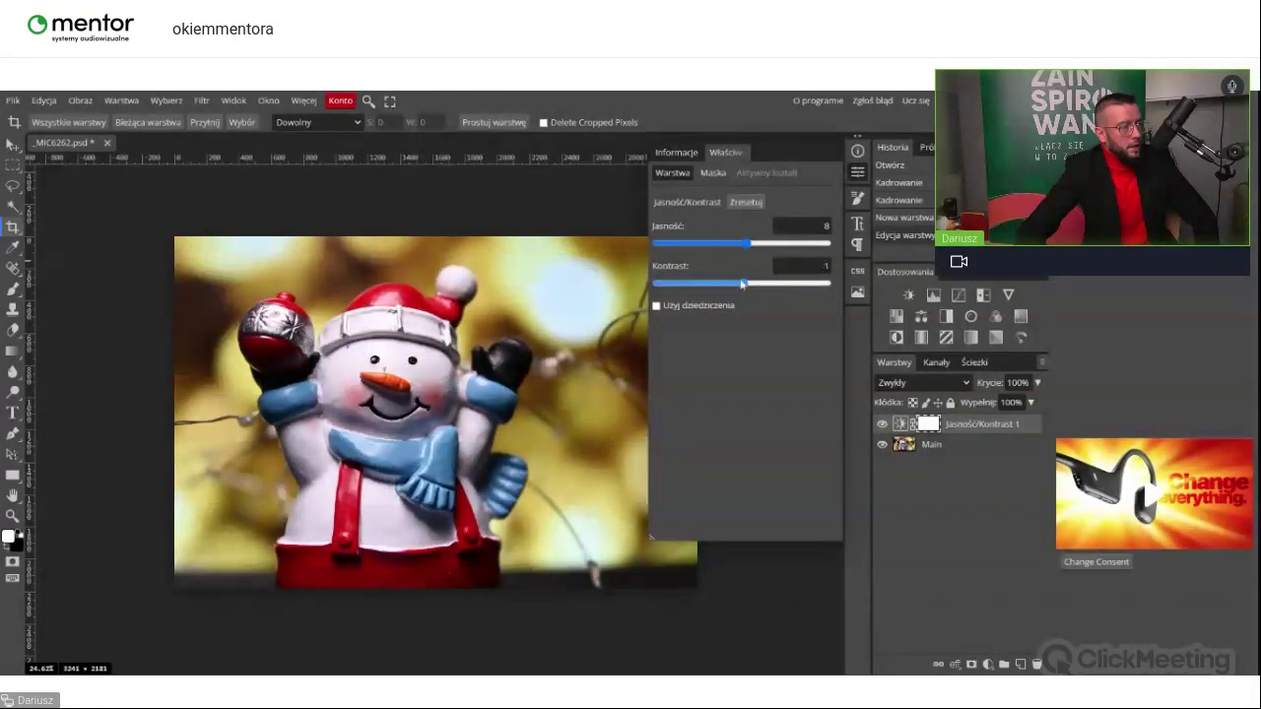
left_click_drag(743, 283, 764, 284)
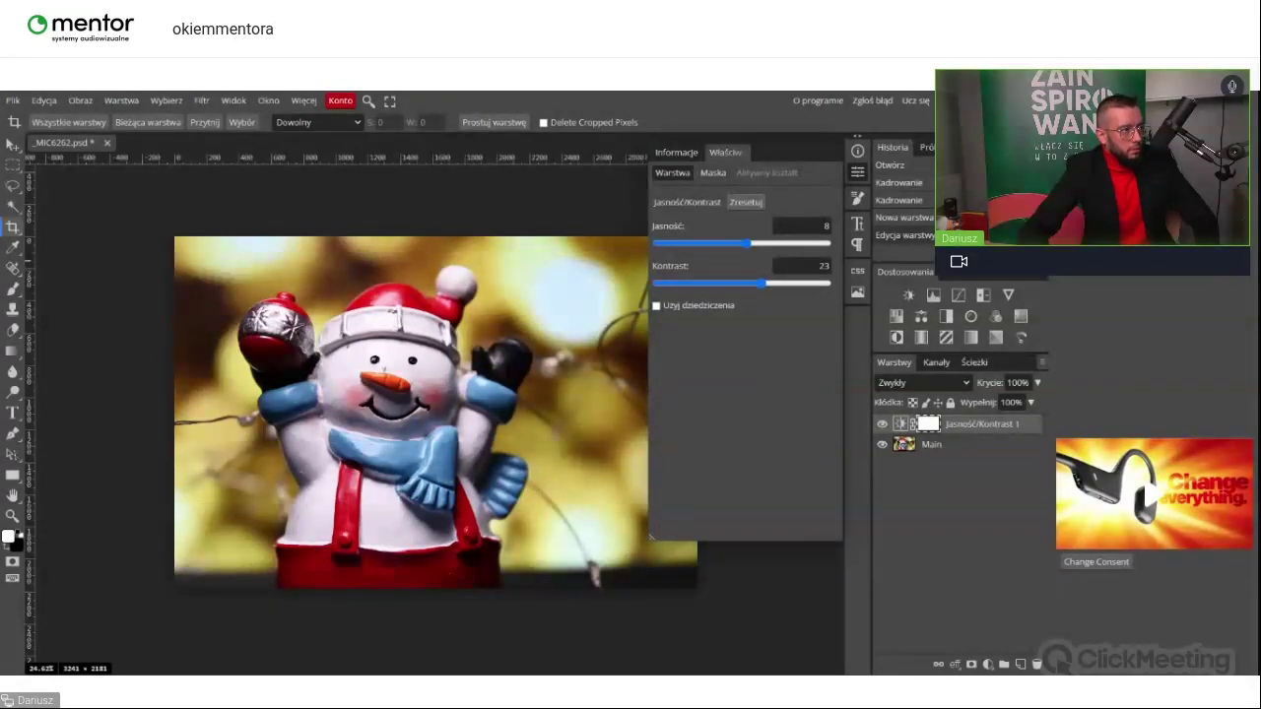
Step: Add a Levels layer, Poziomy 1, with input white 243 and output white 235
left_click(933, 295)
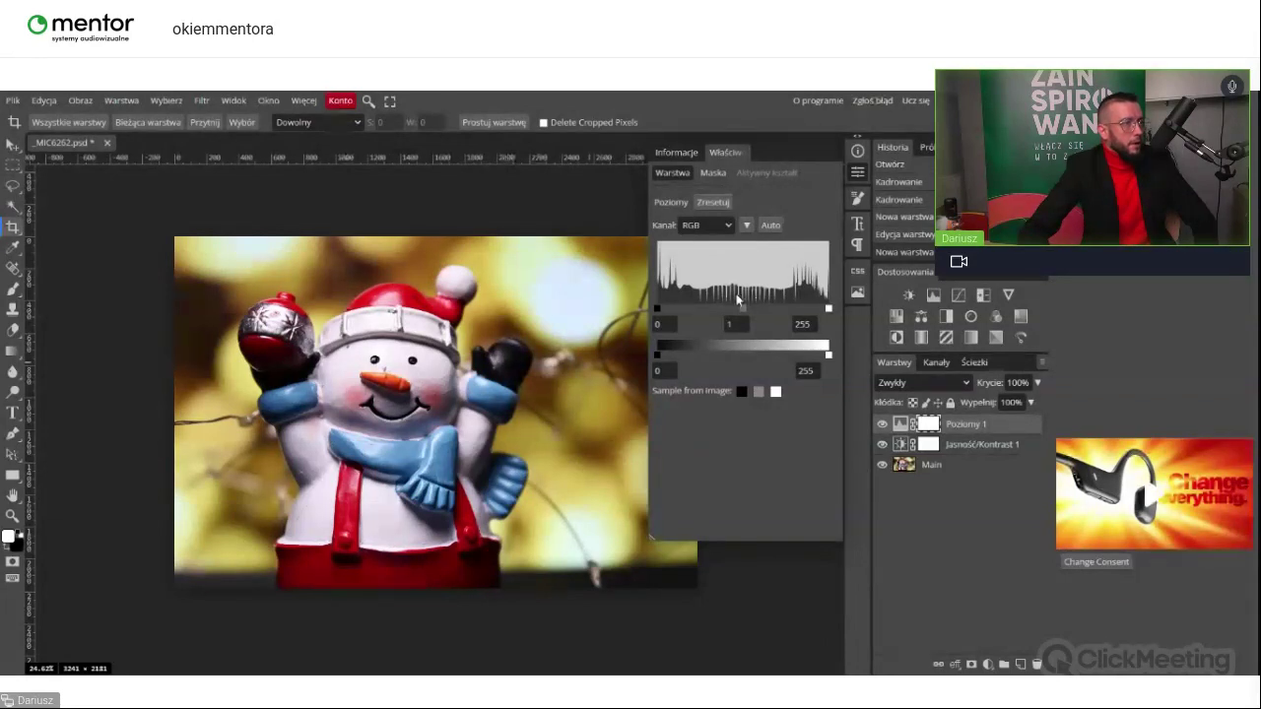
left_click_drag(657, 309, 745, 315)
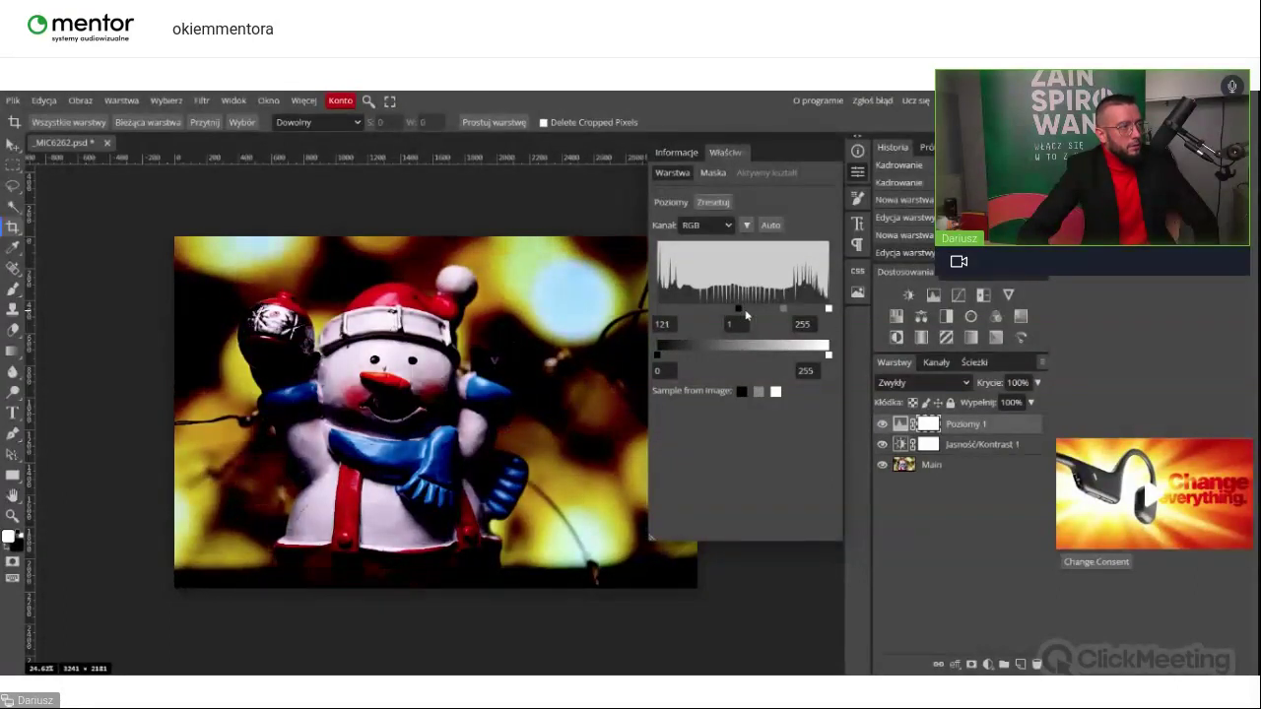
left_click_drag(745, 315, 689, 309)
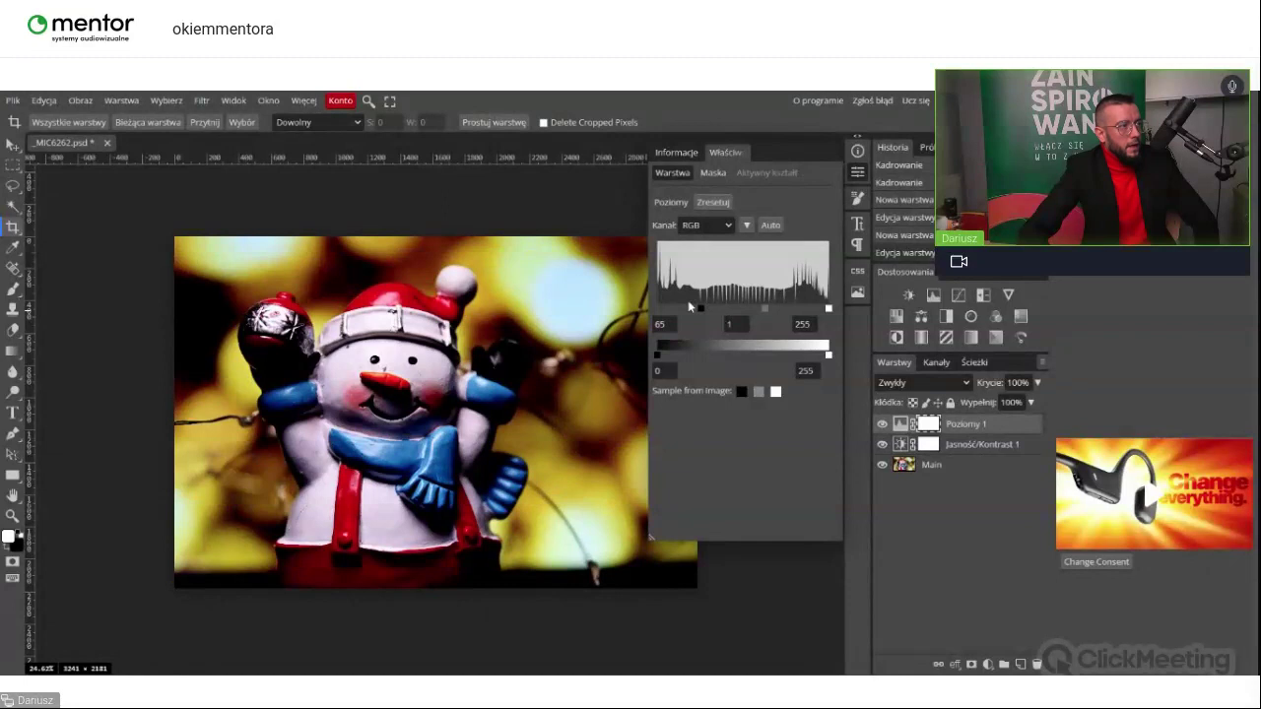
left_click_drag(689, 308, 657, 309)
mouse_move(827, 310)
left_mouse_down()
mouse_move(788, 314)
mouse_move(815, 318)
left_mouse_up()
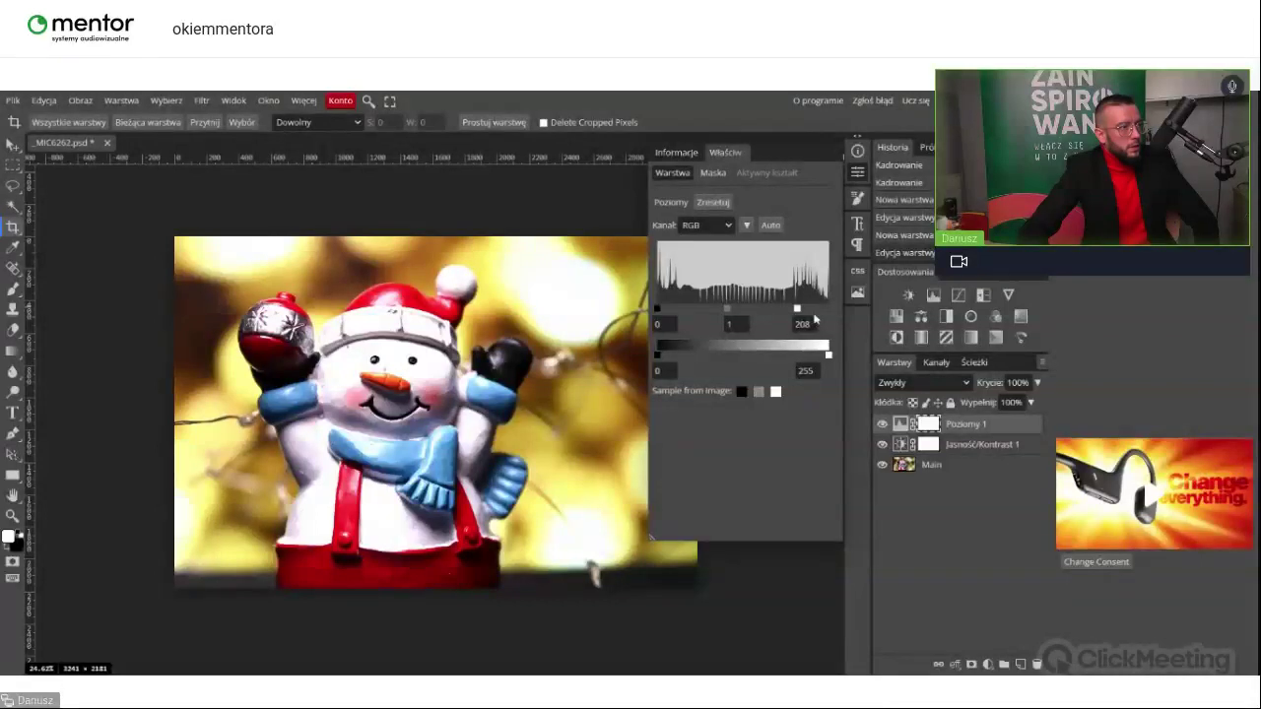
left_click_drag(814, 318, 822, 322)
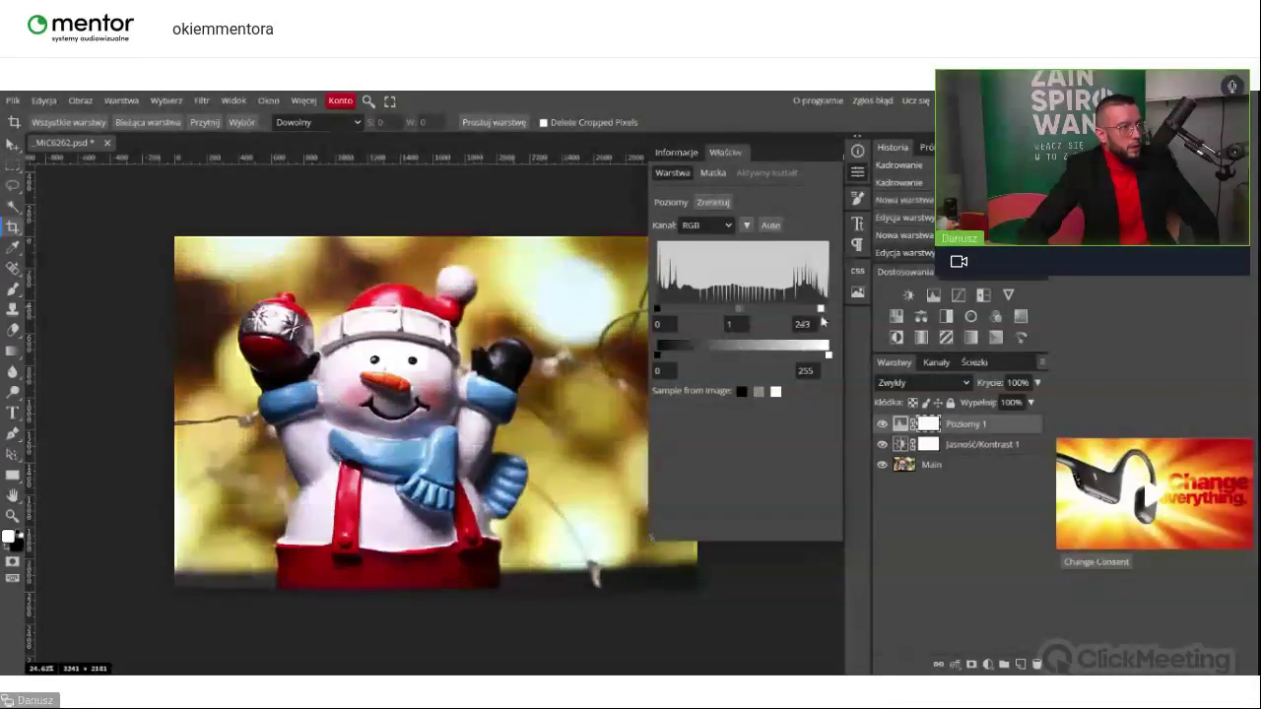
left_click_drag(658, 355, 678, 363)
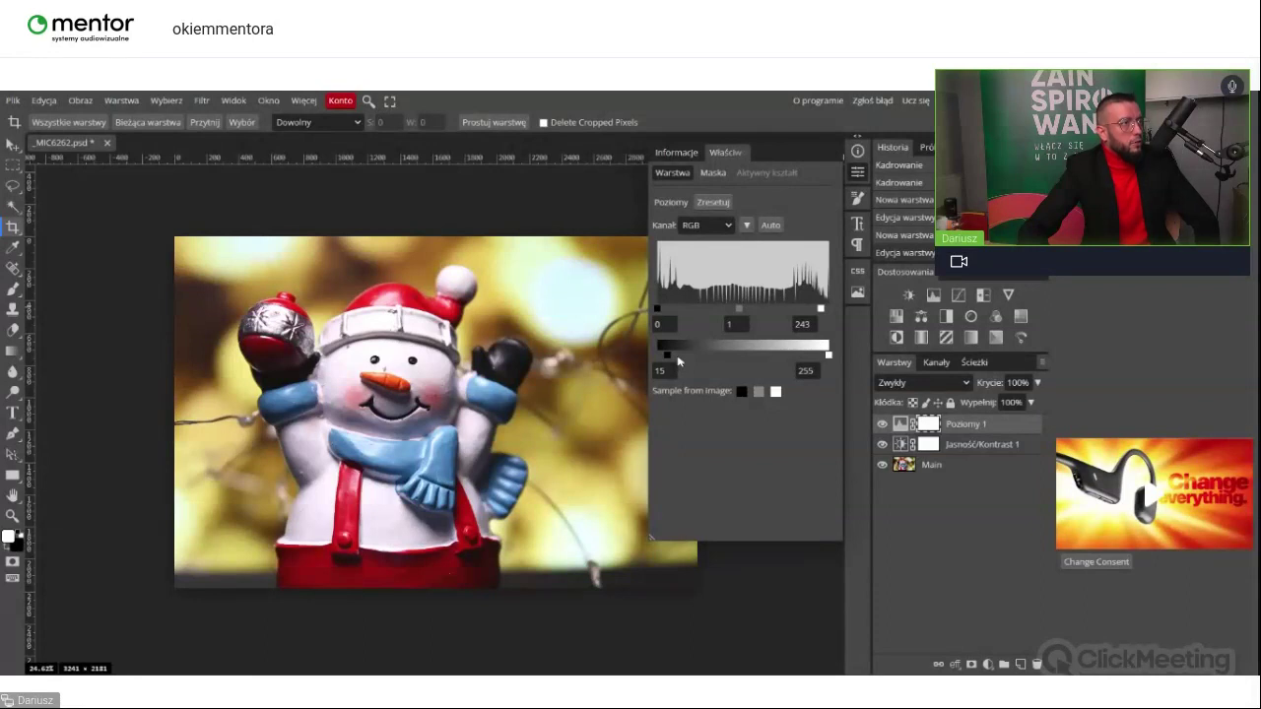
left_click(768, 224)
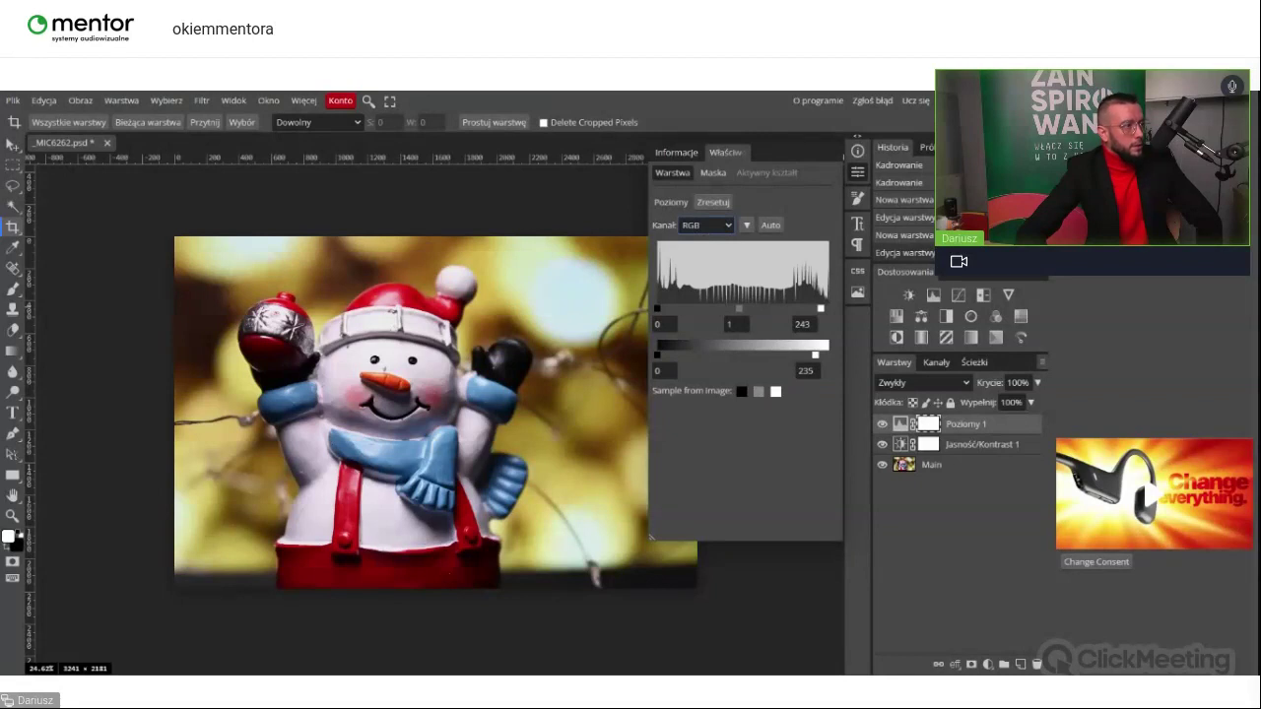
Step: Try raising the black input on the red and blue channels, then return to RGB
key("Down")
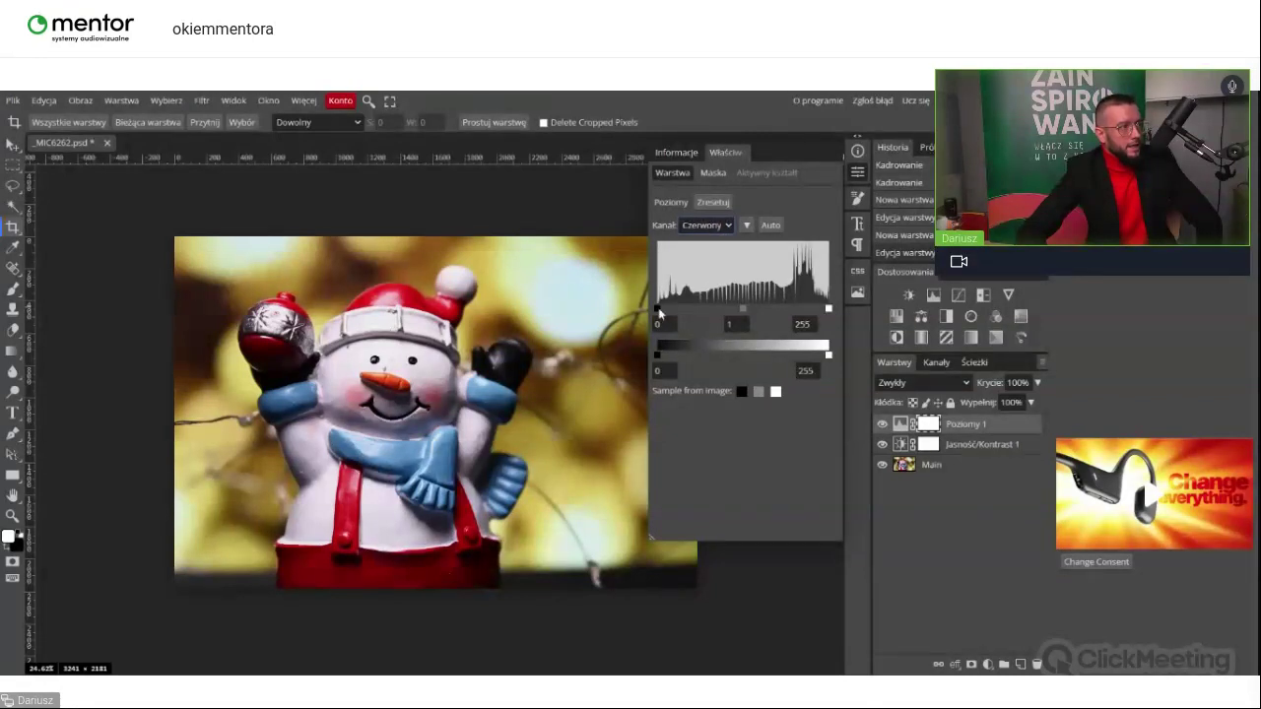
left_click_drag(658, 307, 671, 314)
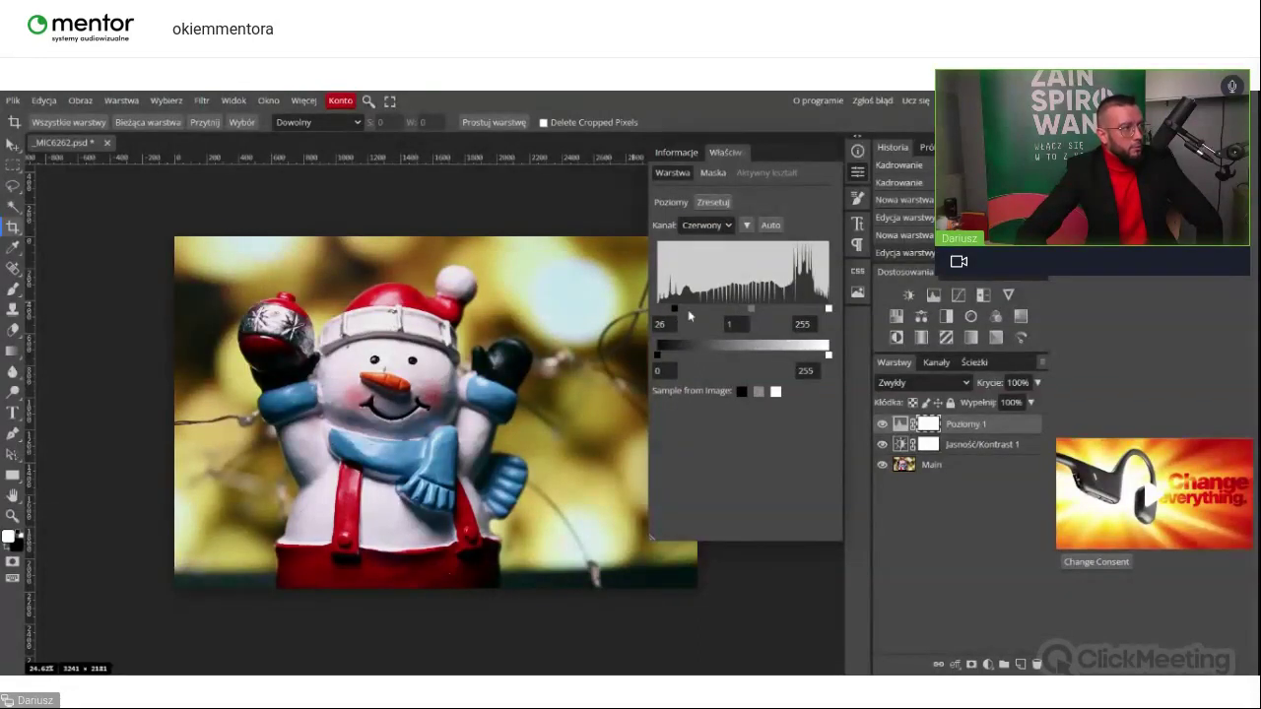
left_click_drag(688, 309, 646, 315)
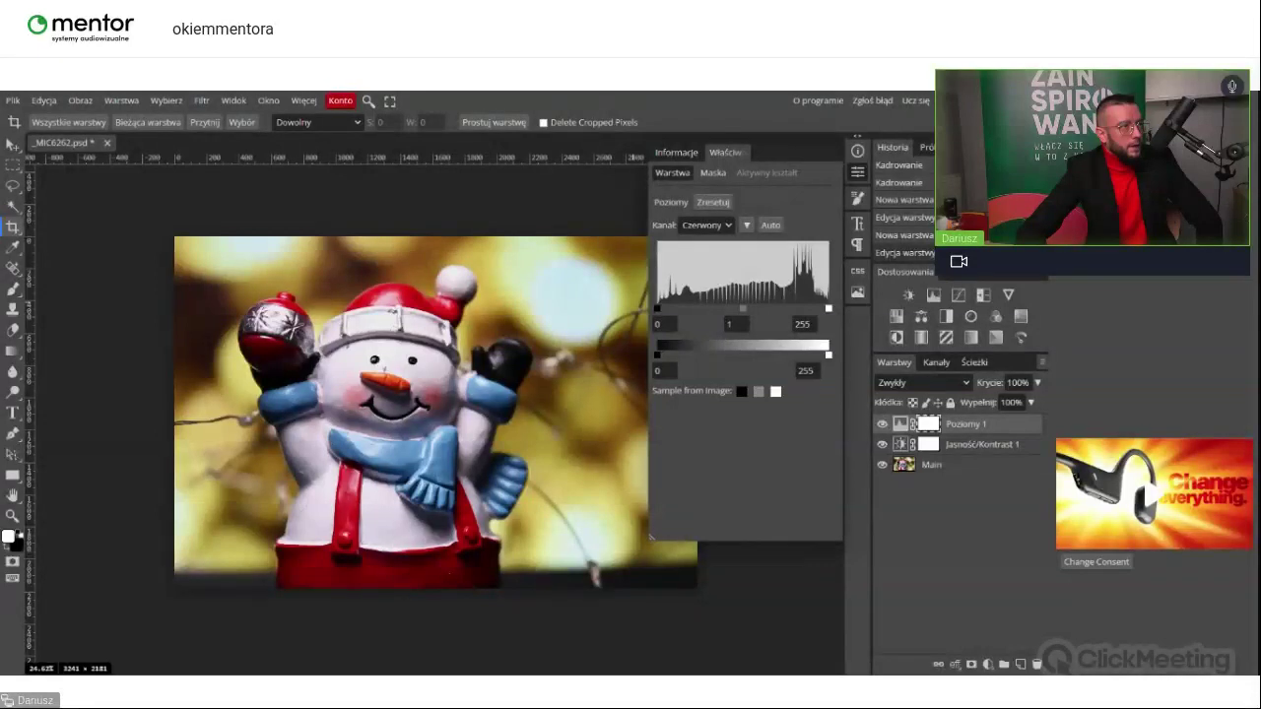
key("Down")
key("Down")
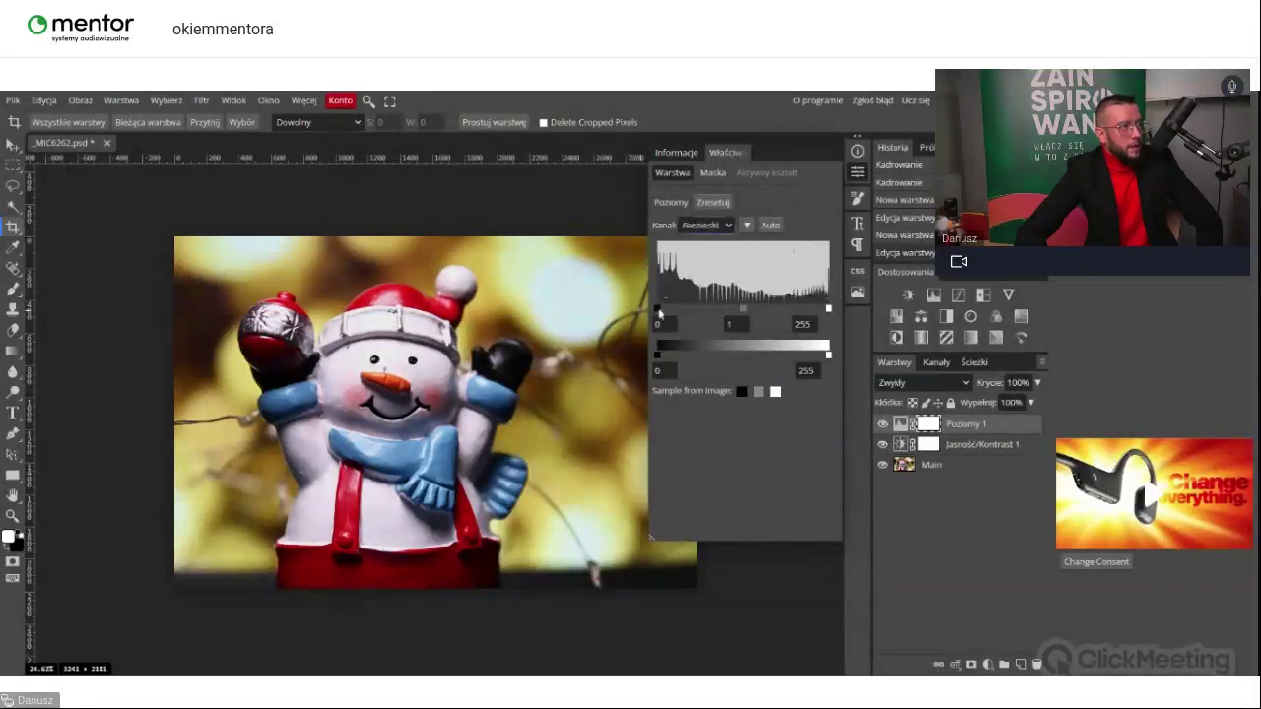
mouse_move(659, 314)
left_mouse_down()
mouse_move(741, 311)
mouse_move(657, 313)
left_mouse_up()
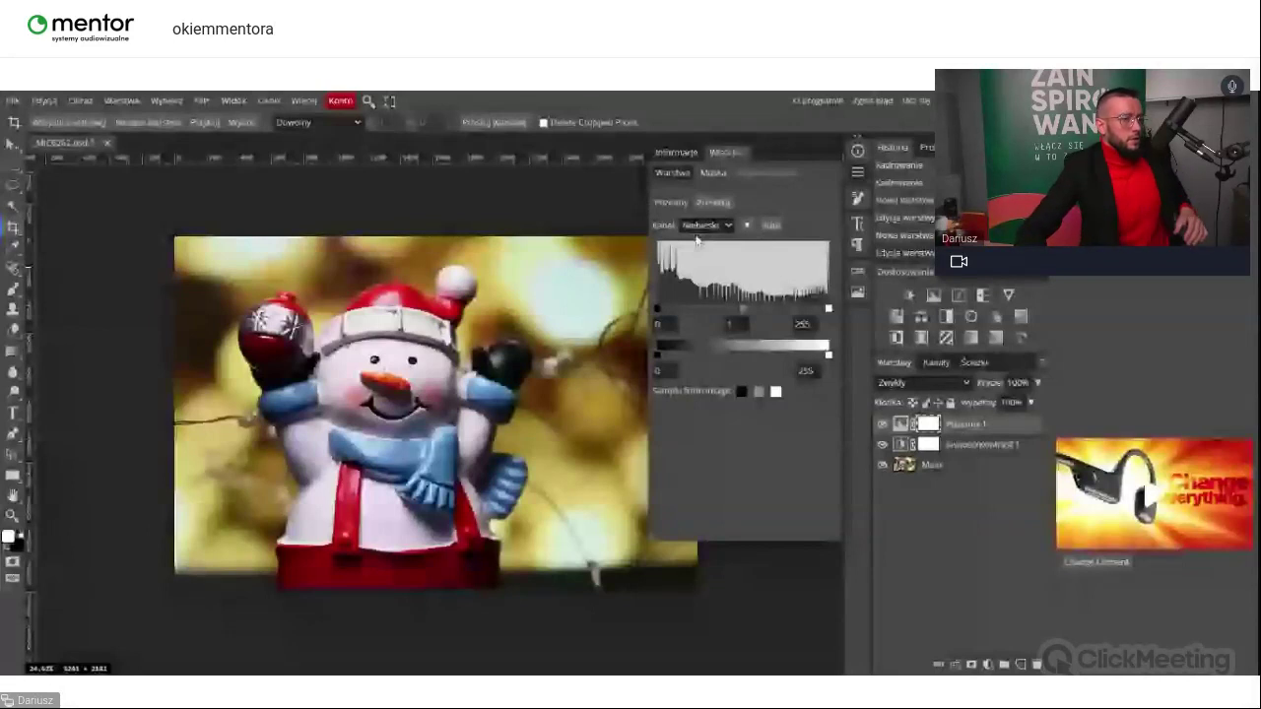
key("alt+2")
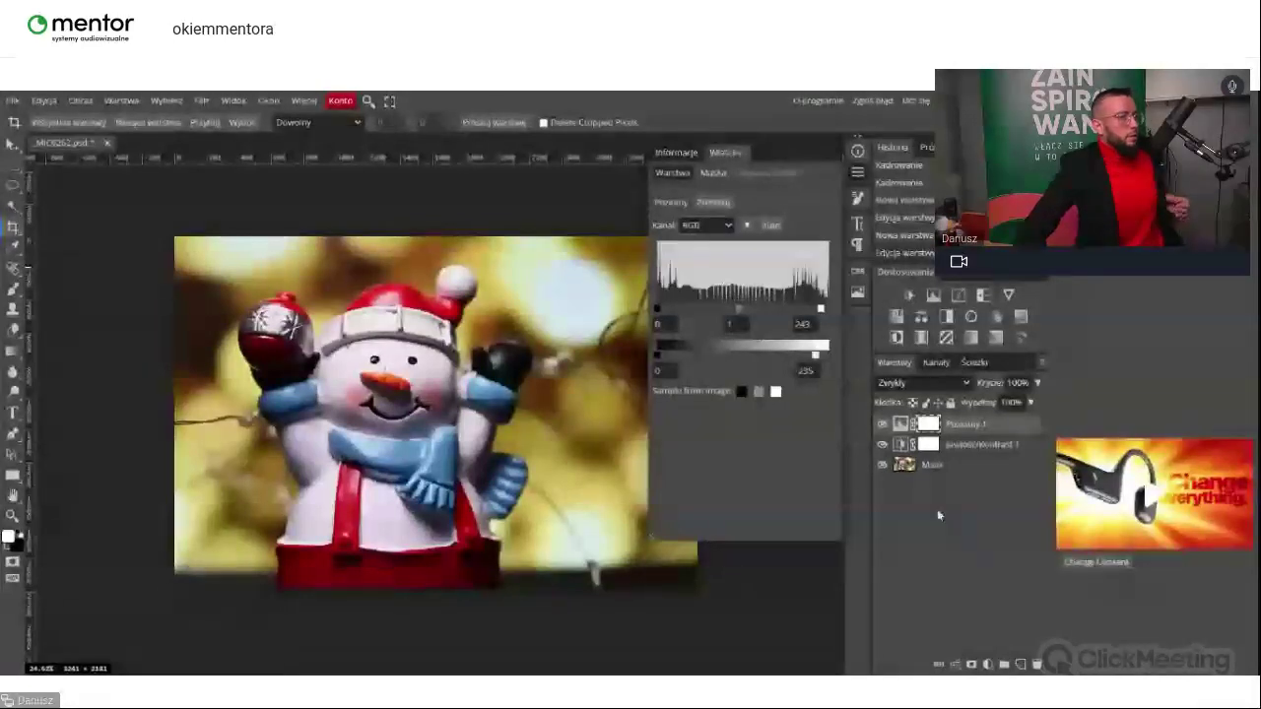
Step: Compare the Levels effect by toggling its visibility, then add a Curves layer, Krzywe 1
left_click(883, 446)
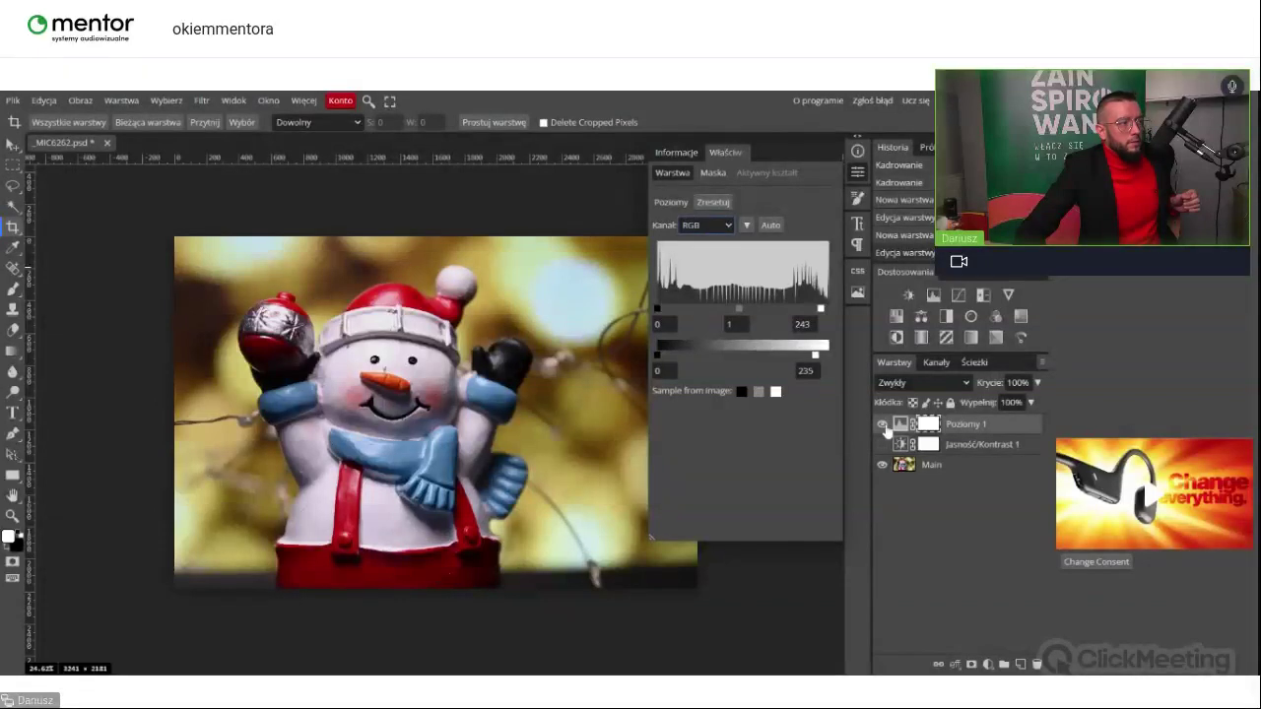
left_click(883, 444)
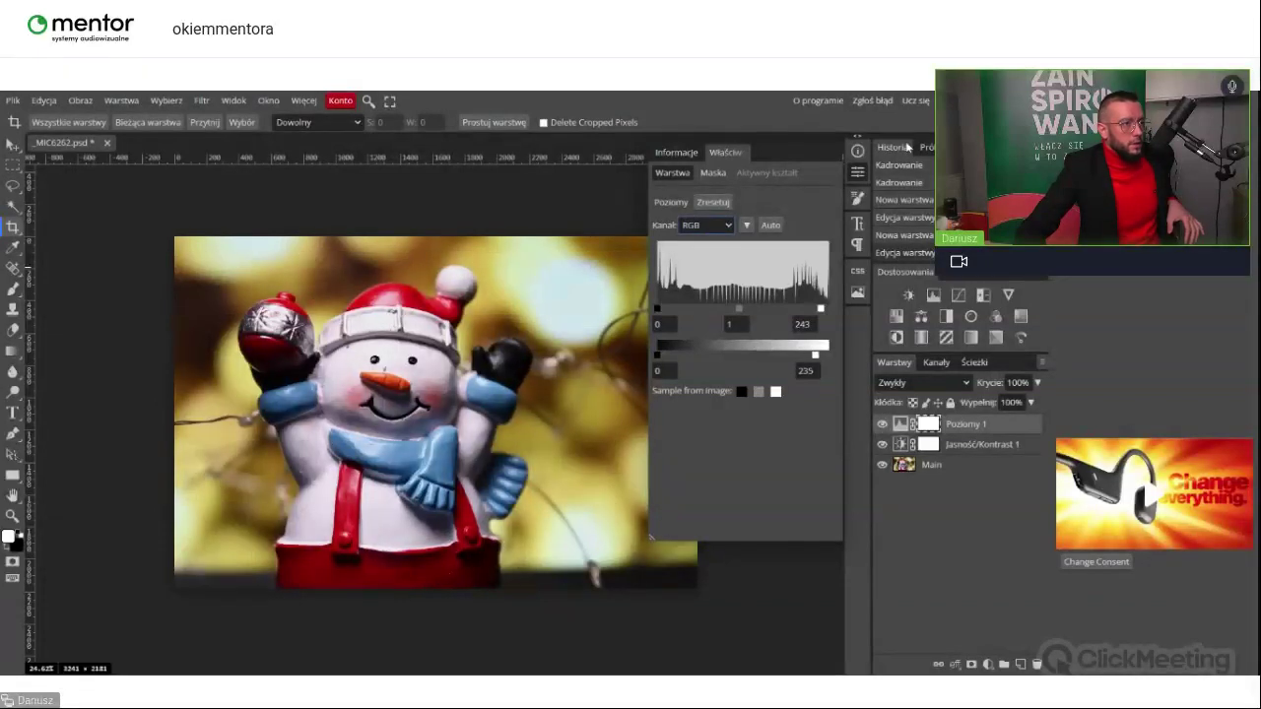
left_click(958, 297)
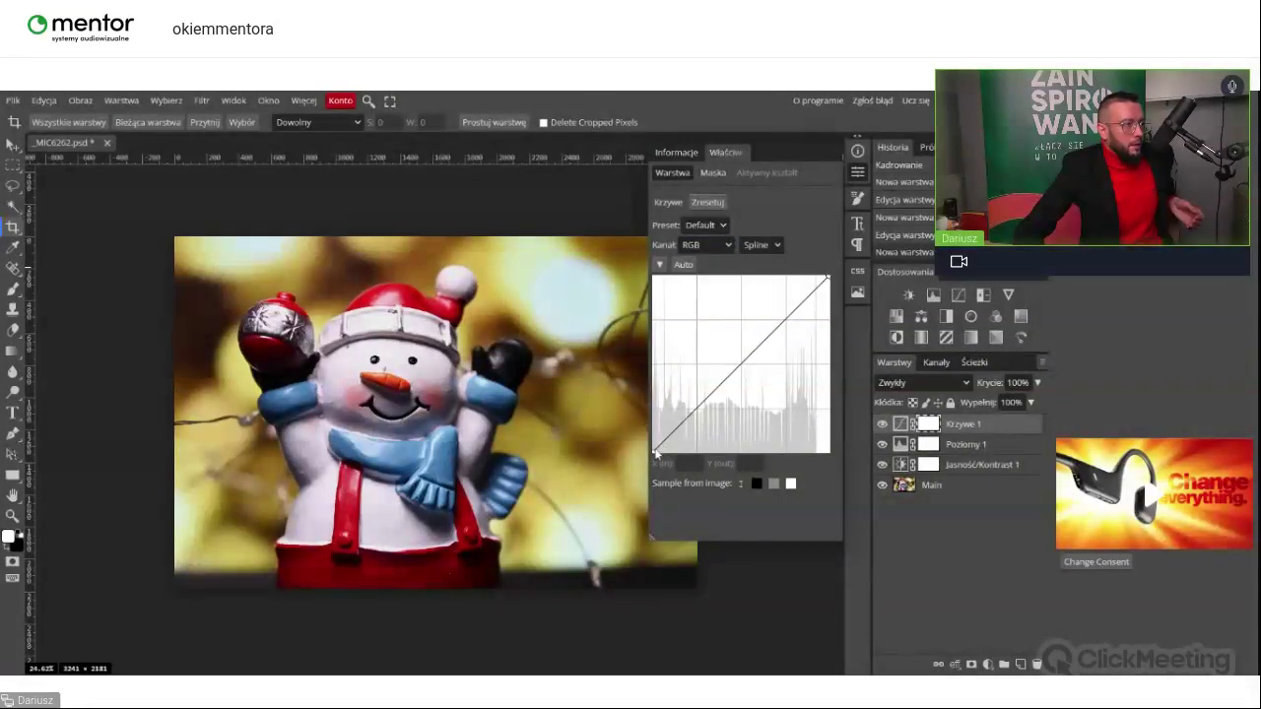
Step: Shape the Krzywe 1 RGB curve with four points, lifting shadows so input 57 maps to 74
left_click(692, 409)
mouse_move(693, 412)
left_mouse_down()
mouse_move(678, 389)
mouse_move(692, 414)
mouse_move(688, 397)
left_mouse_up()
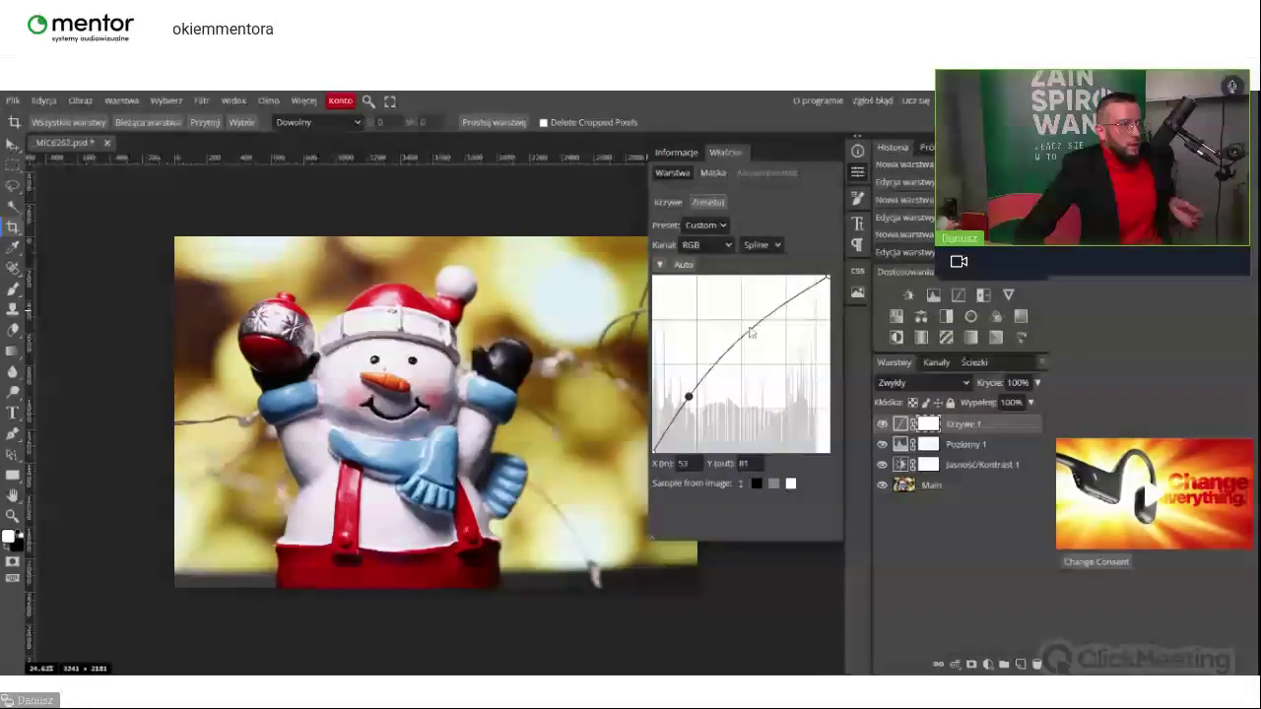
mouse_move(754, 328)
left_mouse_down()
mouse_move(764, 344)
mouse_move(757, 332)
left_mouse_up()
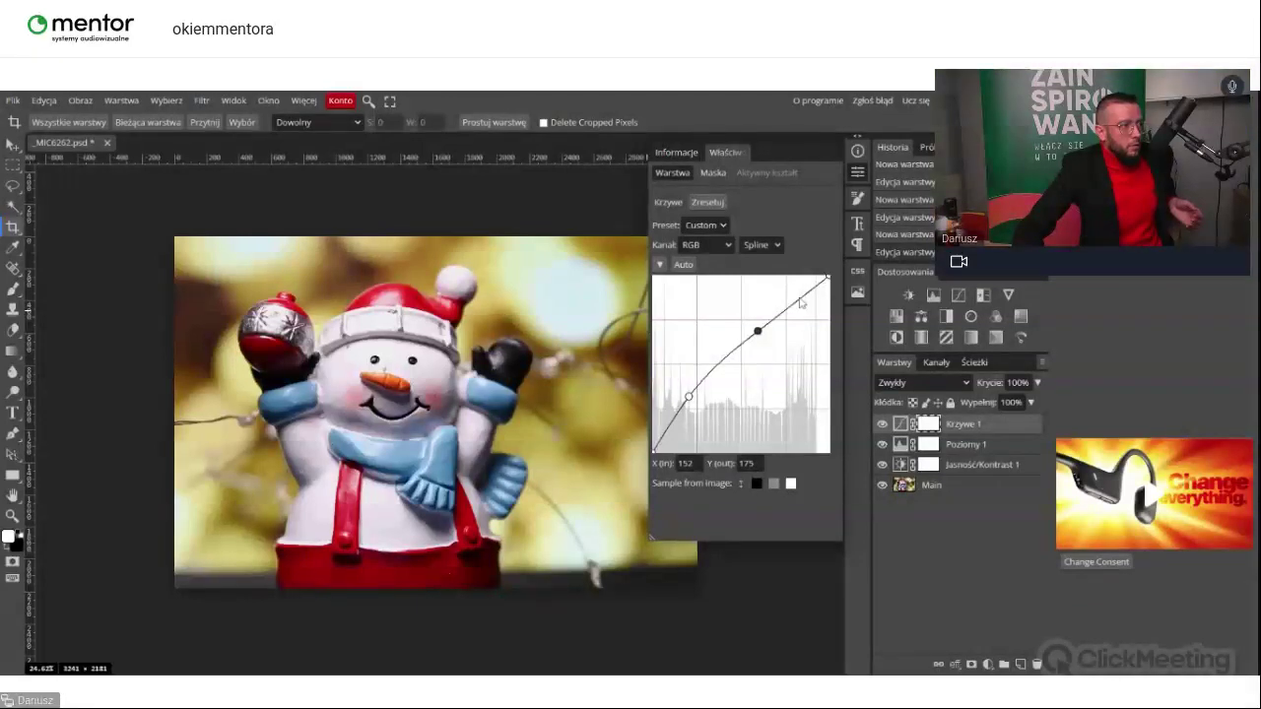
left_click(795, 295)
left_click(710, 374)
left_click_drag(689, 396, 693, 414)
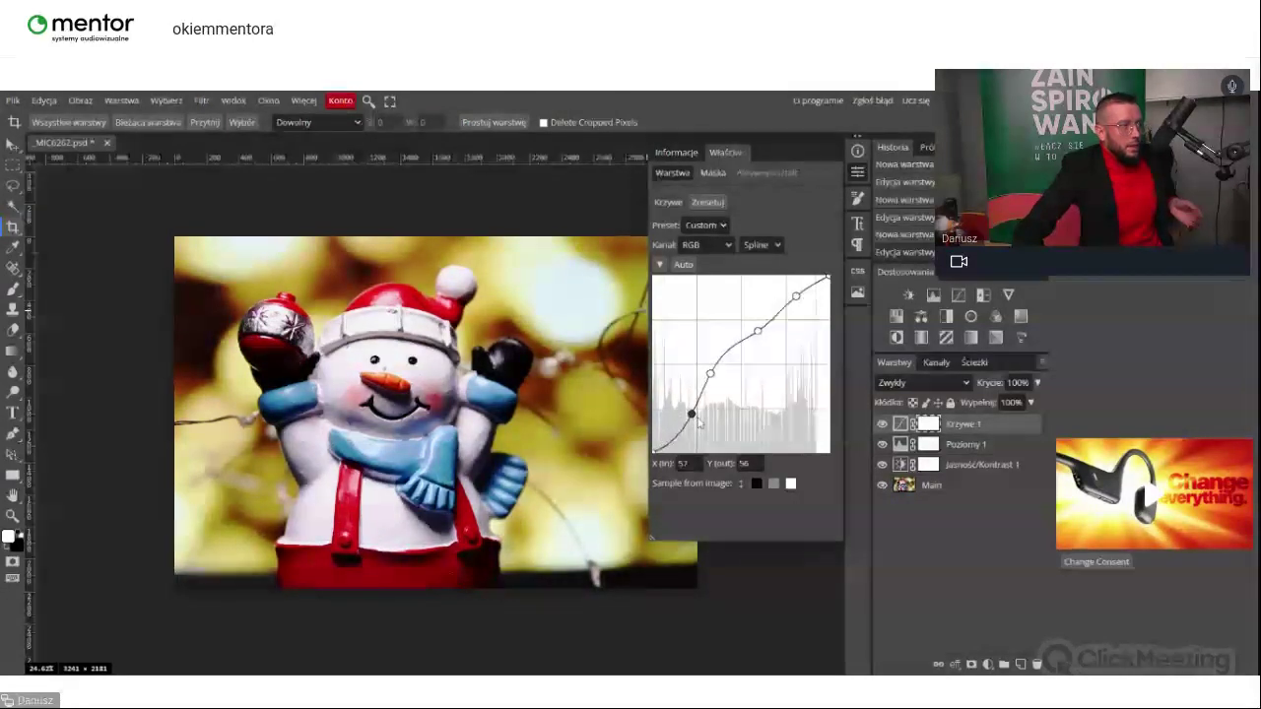
left_click_drag(698, 419, 691, 408)
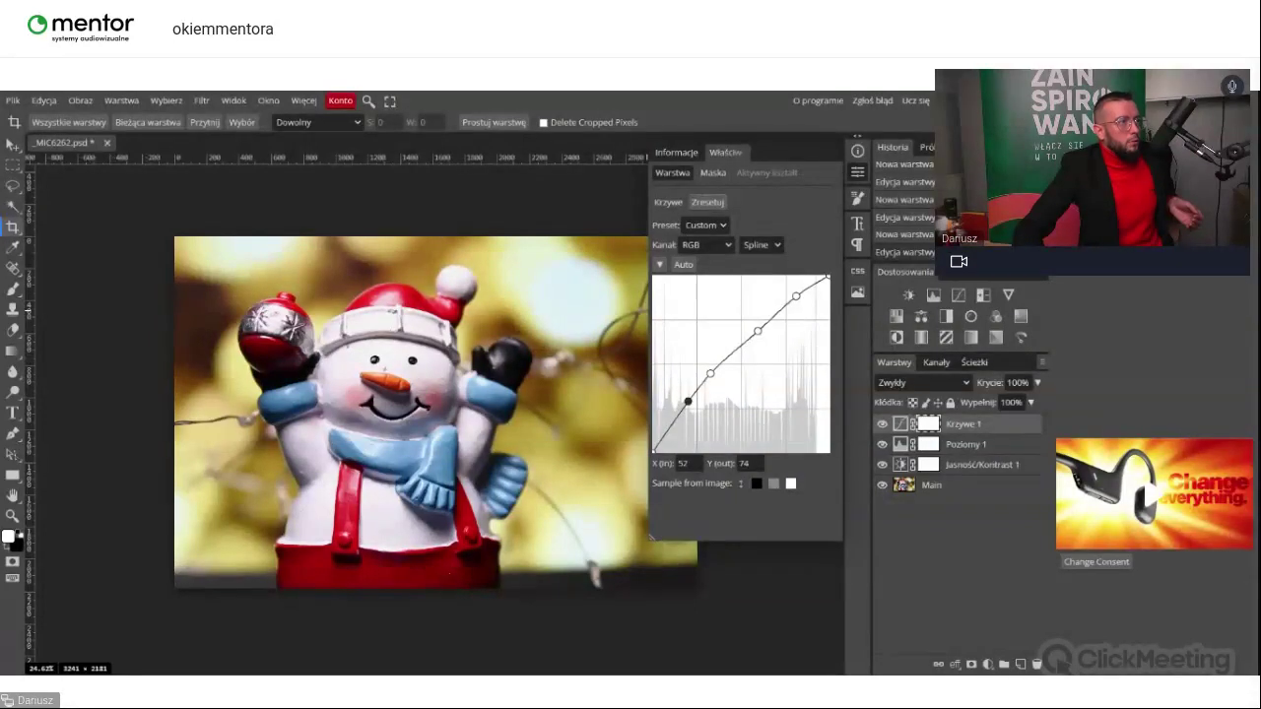
key("alt+3")
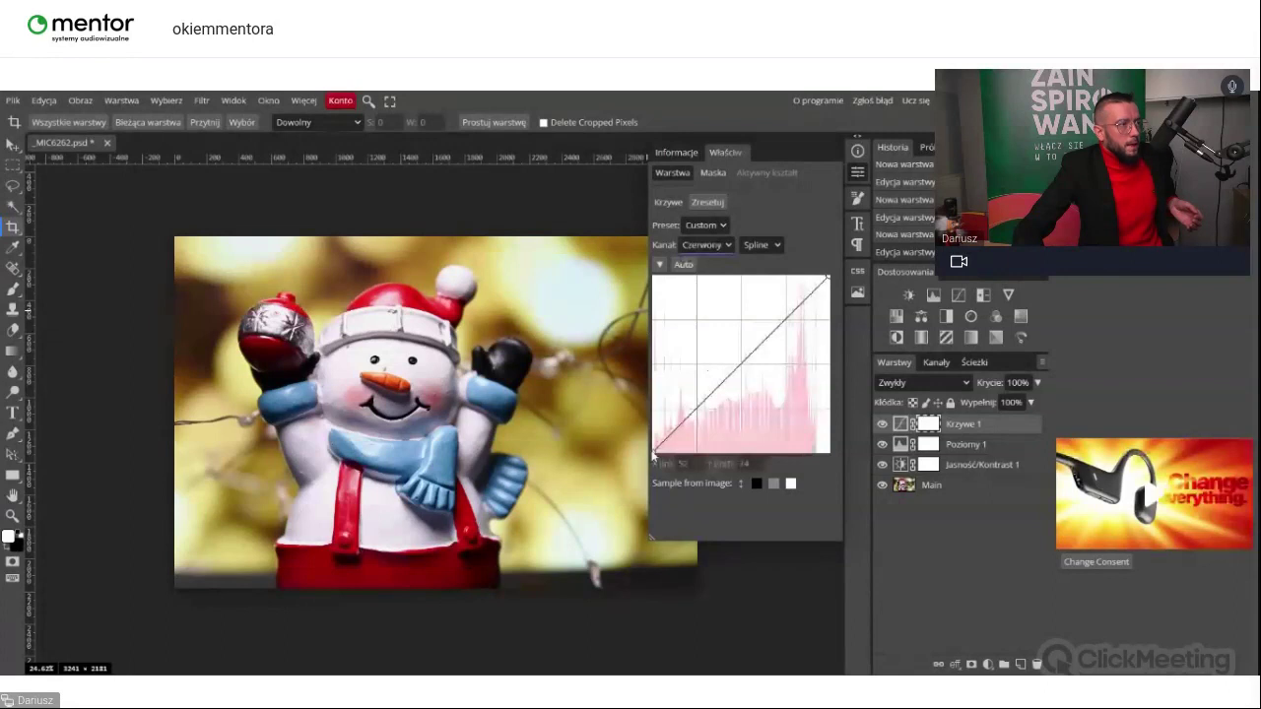
Step: Tweak one point each on the red, green and blue curves, ending the blue point at 70→66
left_click_drag(654, 454, 663, 459)
left_click_drag(697, 415, 697, 411)
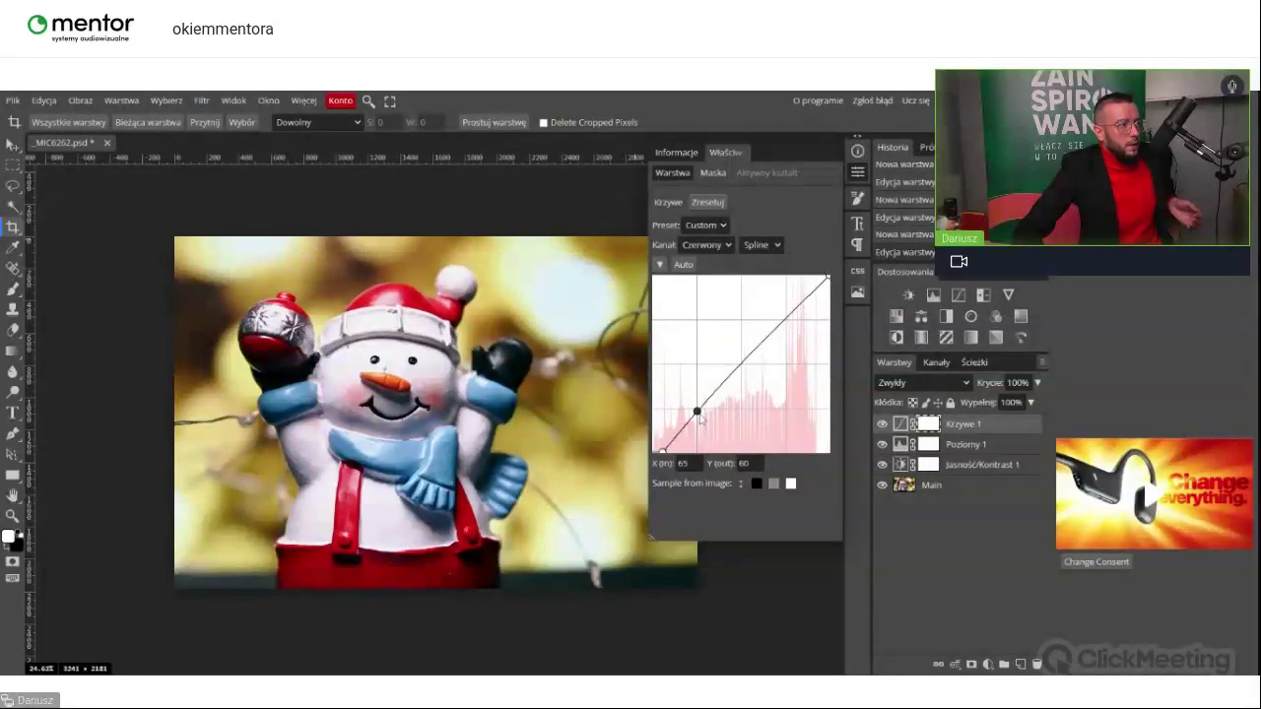
left_click_drag(701, 418, 706, 420)
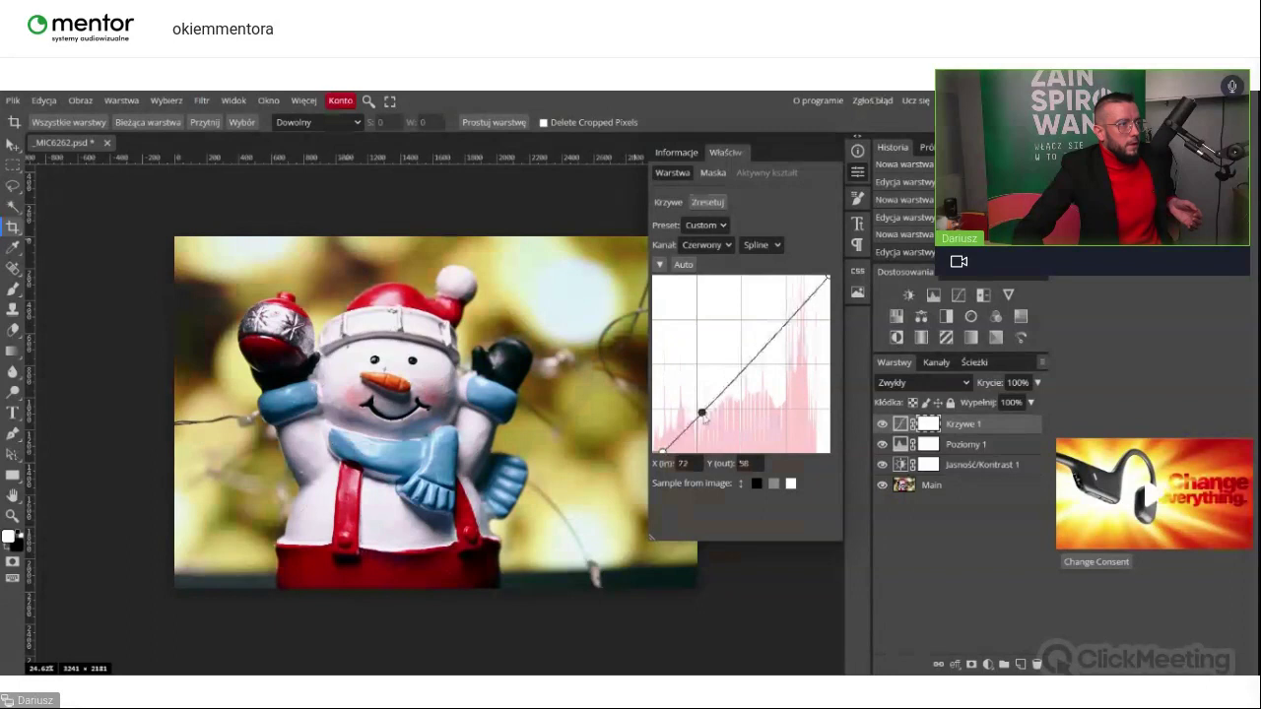
key("alt+4")
left_click_drag(690, 410, 699, 416)
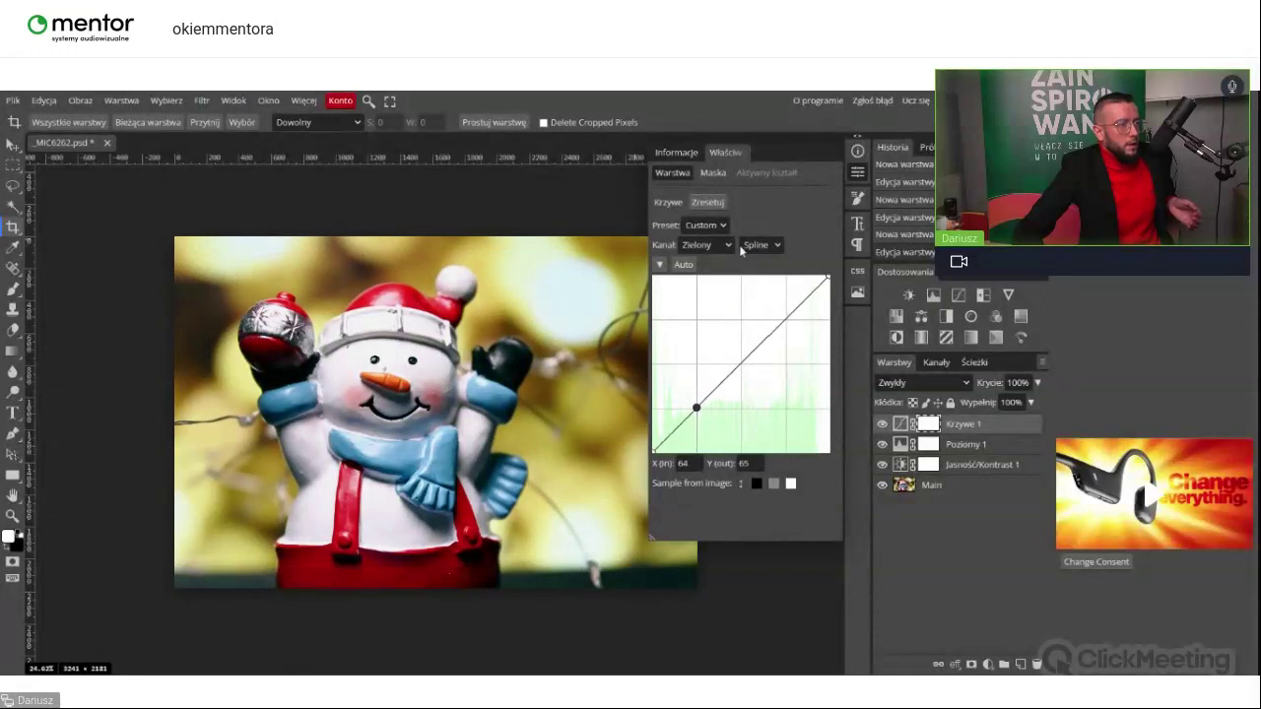
key("alt+5")
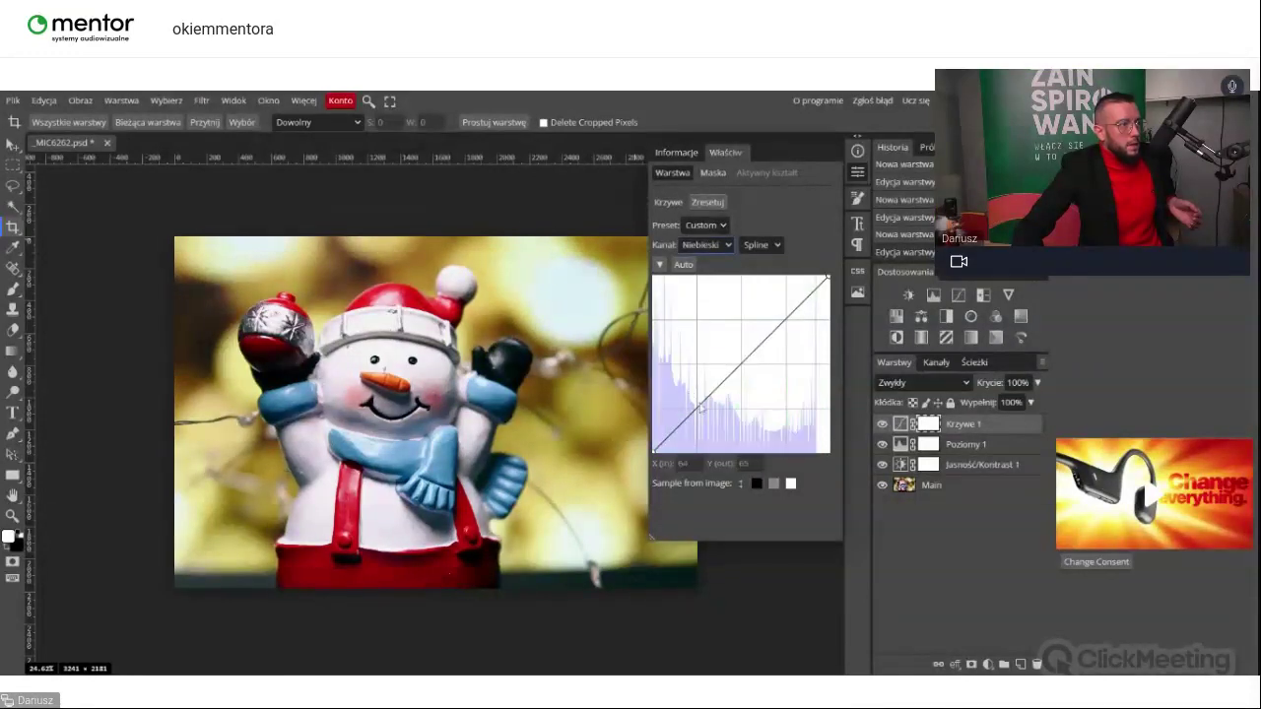
left_click_drag(700, 409, 697, 402)
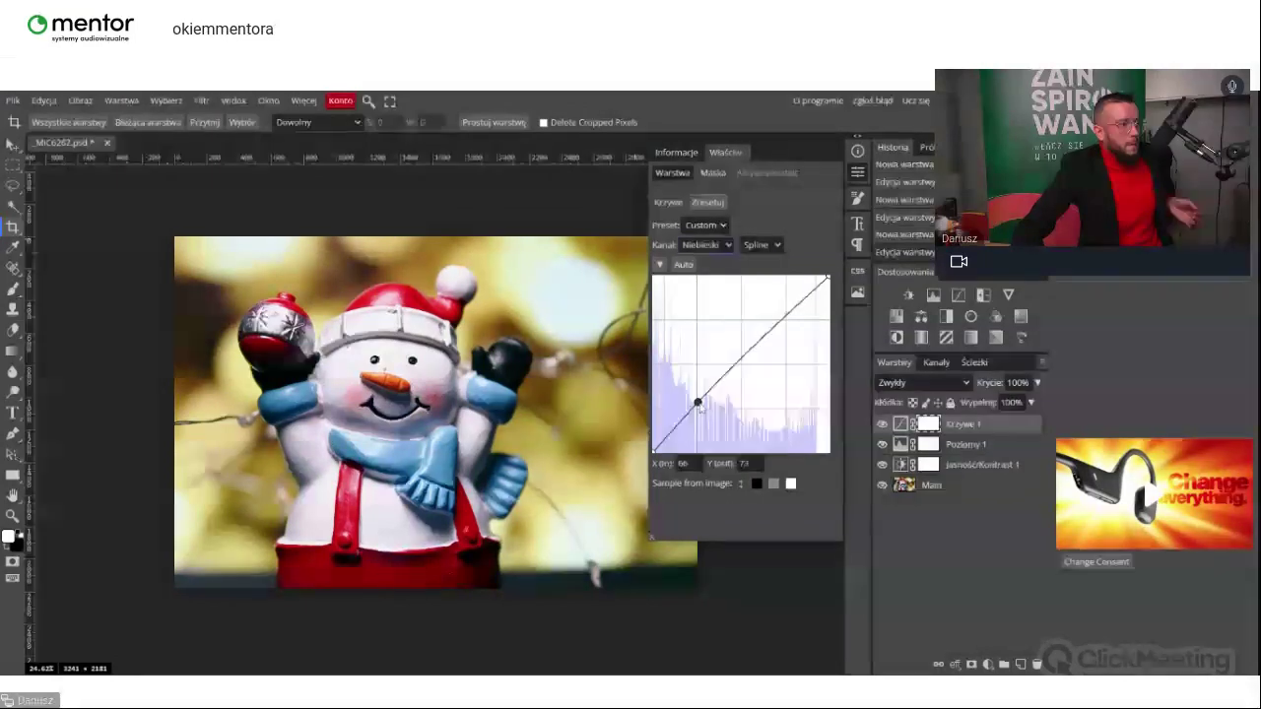
left_click_drag(698, 403, 700, 408)
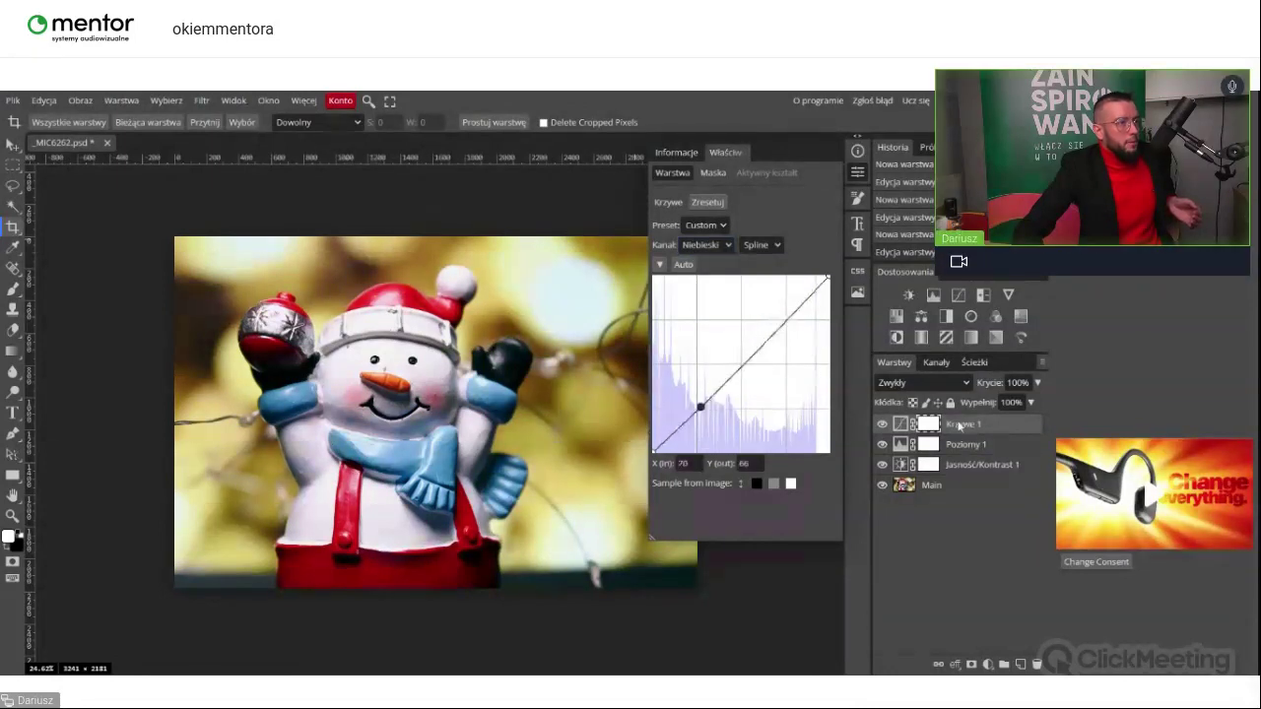
Step: Compare Krzywe 1, Poziomy 1 and Jasność/Kontrast 1 by toggling visibility, then add an Exposure layer
left_click(883, 424)
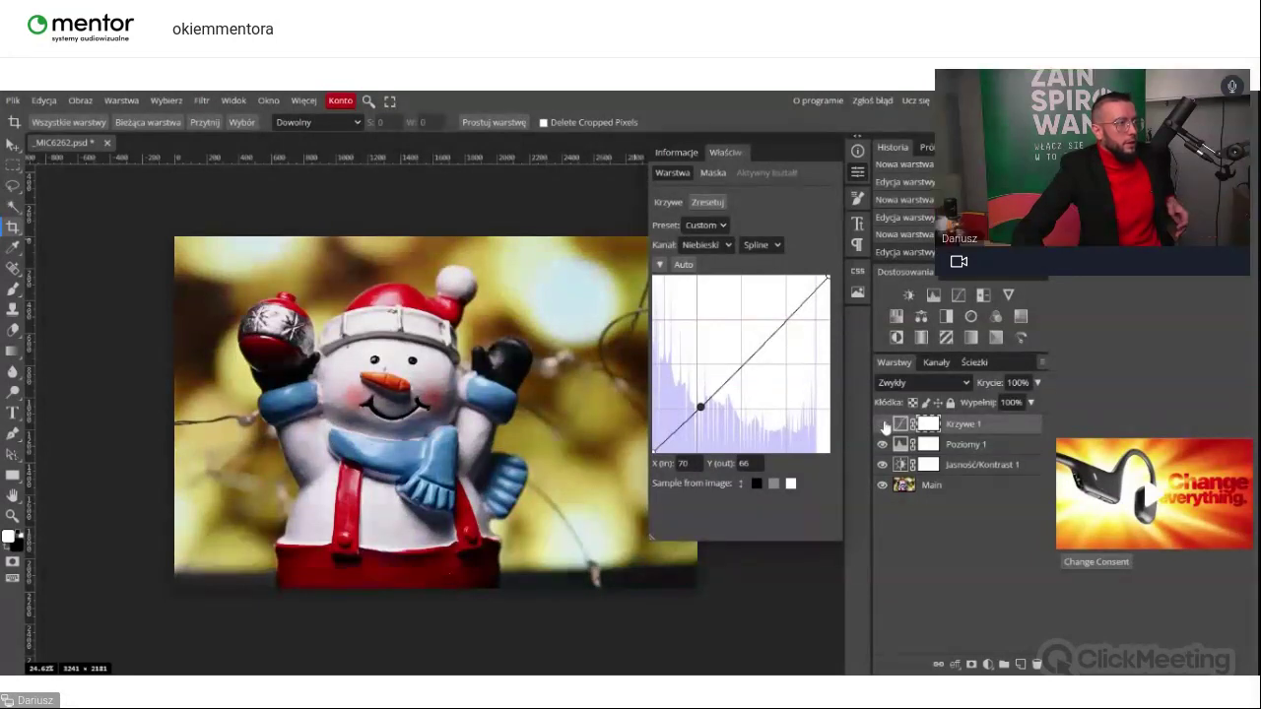
left_click(883, 424)
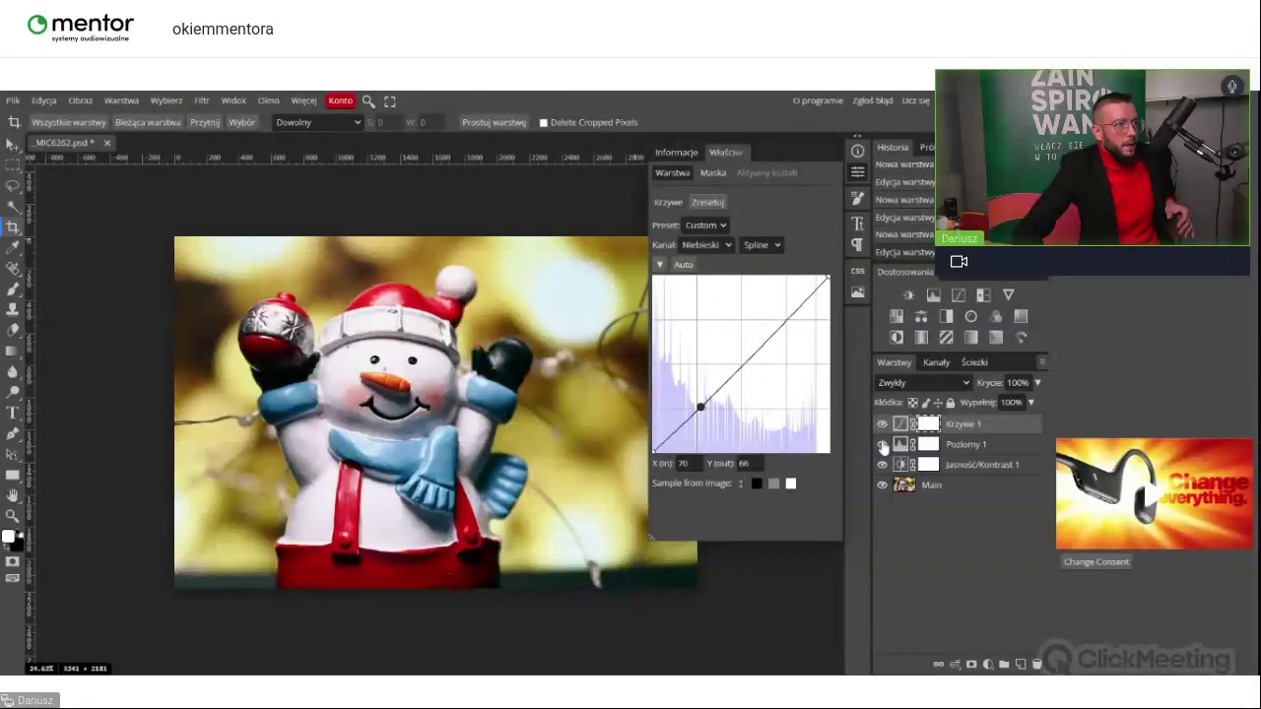
left_click(883, 444)
left_click(883, 463)
left_click(882, 463)
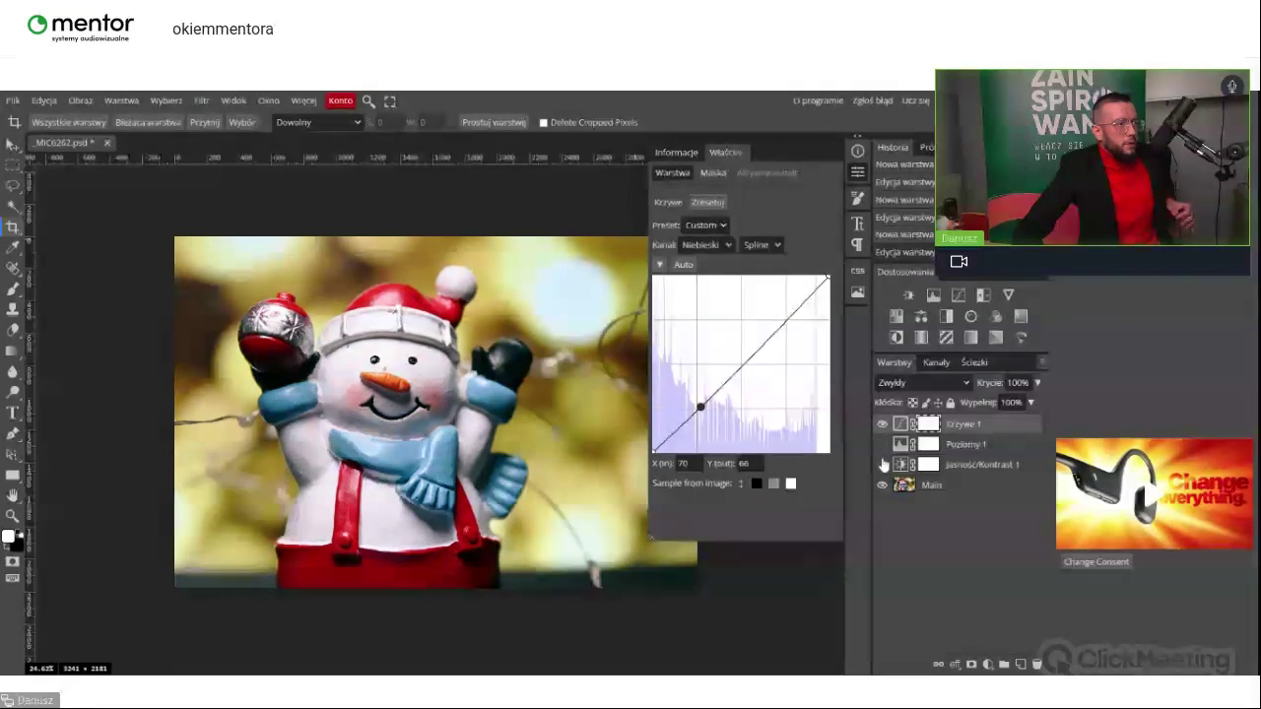
left_click(883, 463)
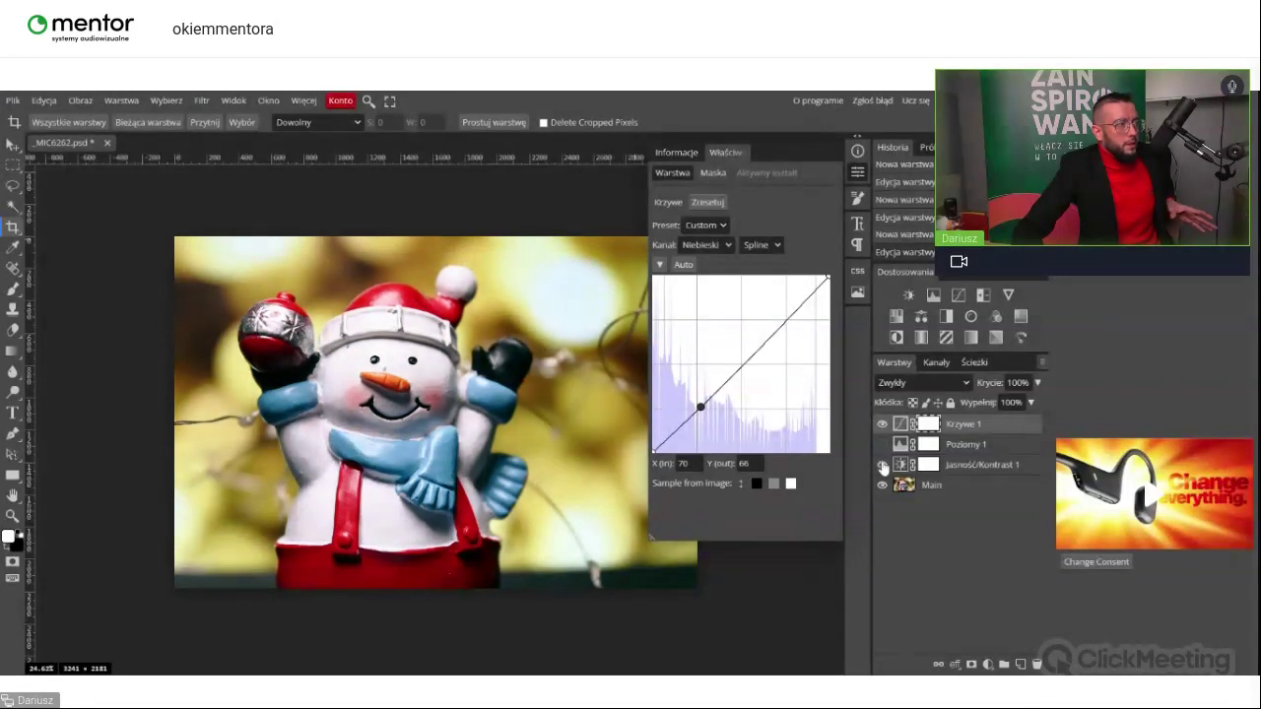
left_click(882, 464)
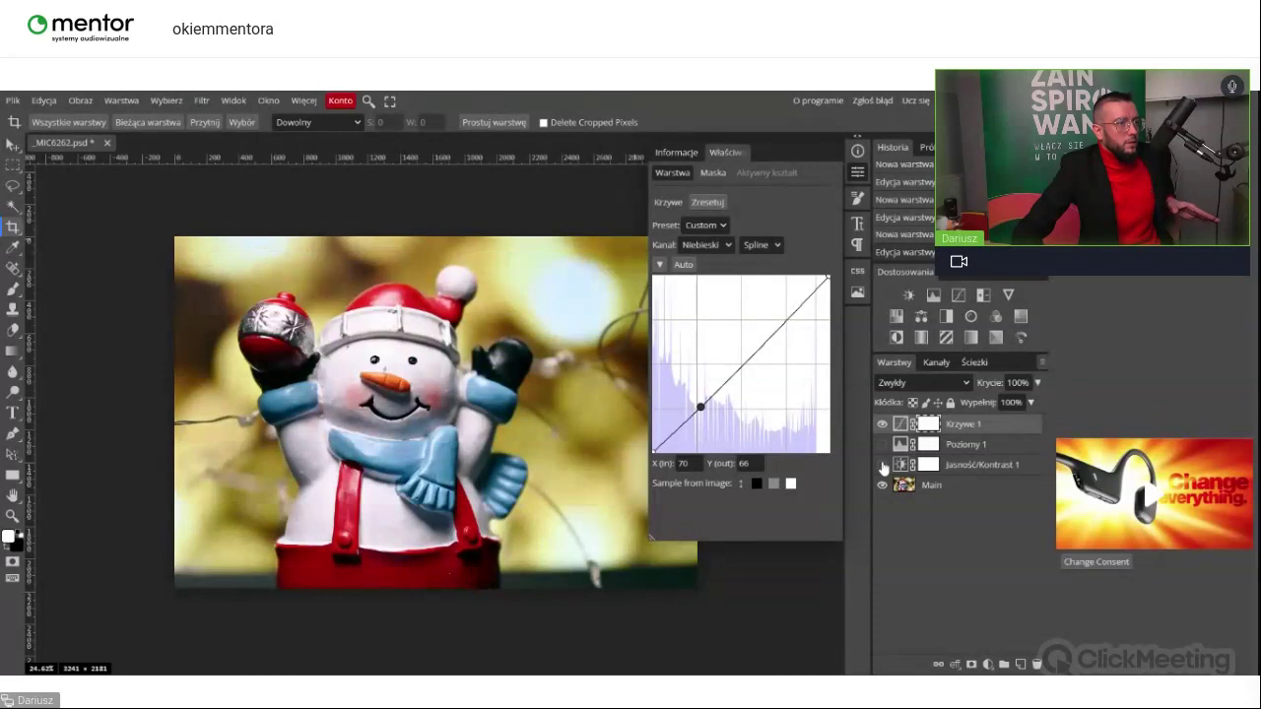
left_click(883, 464)
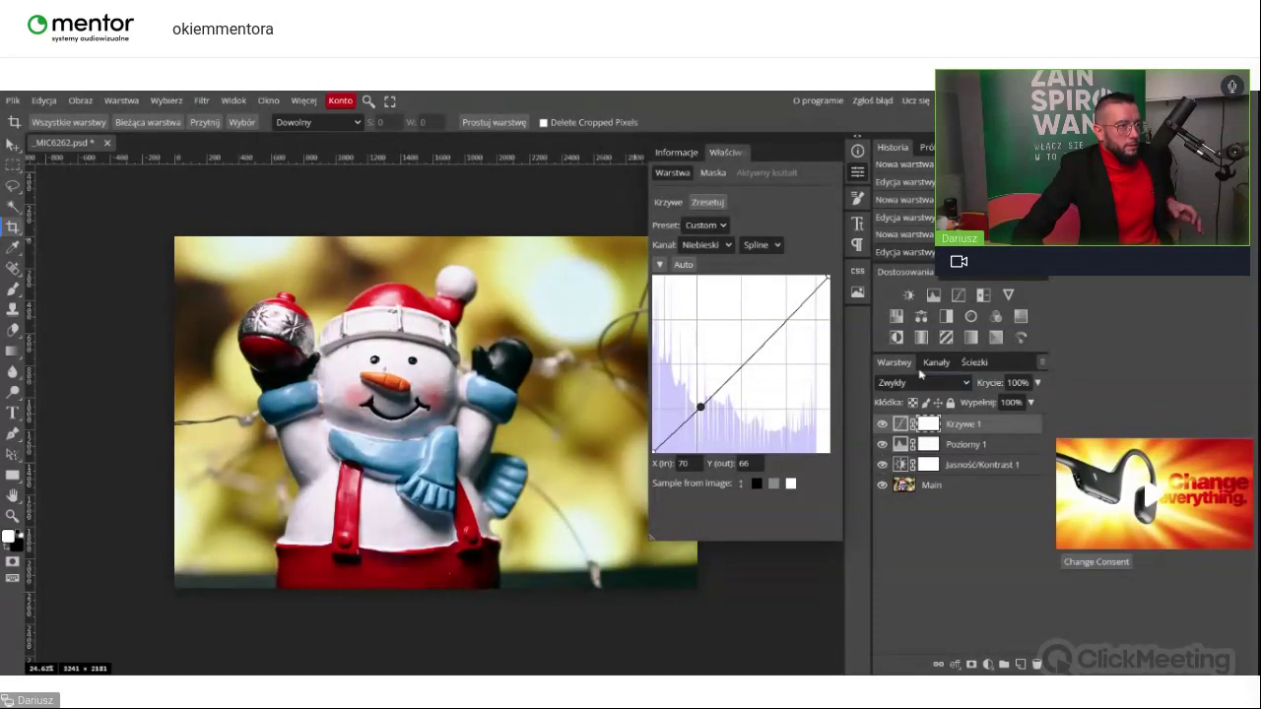
left_click(982, 295)
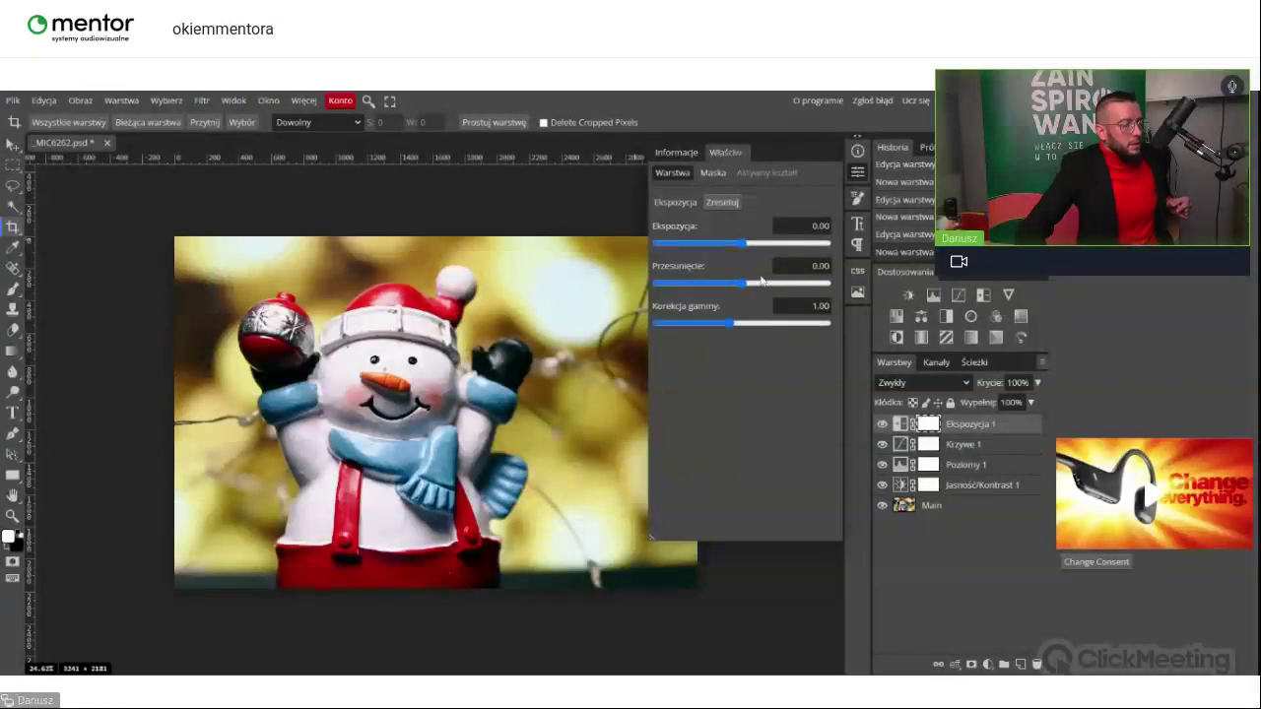
Step: Set Ekspozycja 1 to exposure 0.18, offset 0.00 and gamma 1.00, then add a Vibrance layer
left_click(744, 246)
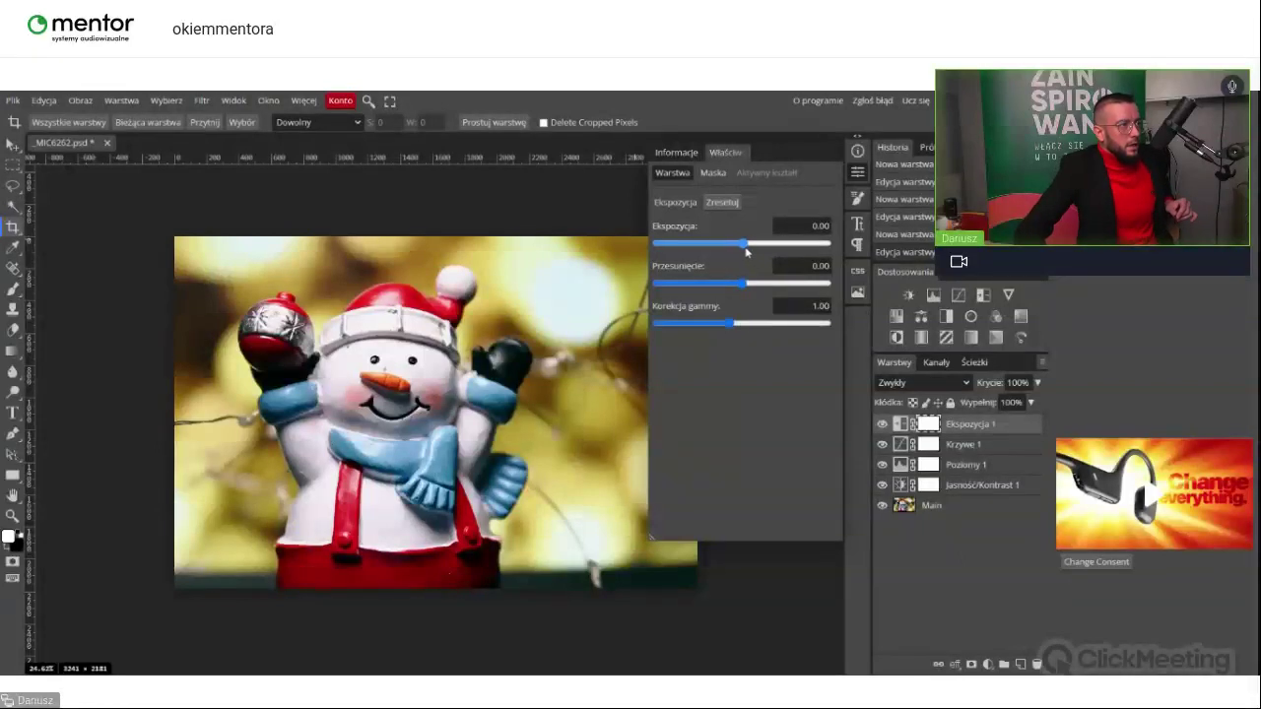
left_click_drag(745, 253, 758, 255)
mouse_move(758, 254)
left_mouse_down()
mouse_move(746, 261)
mouse_move(758, 248)
left_mouse_up()
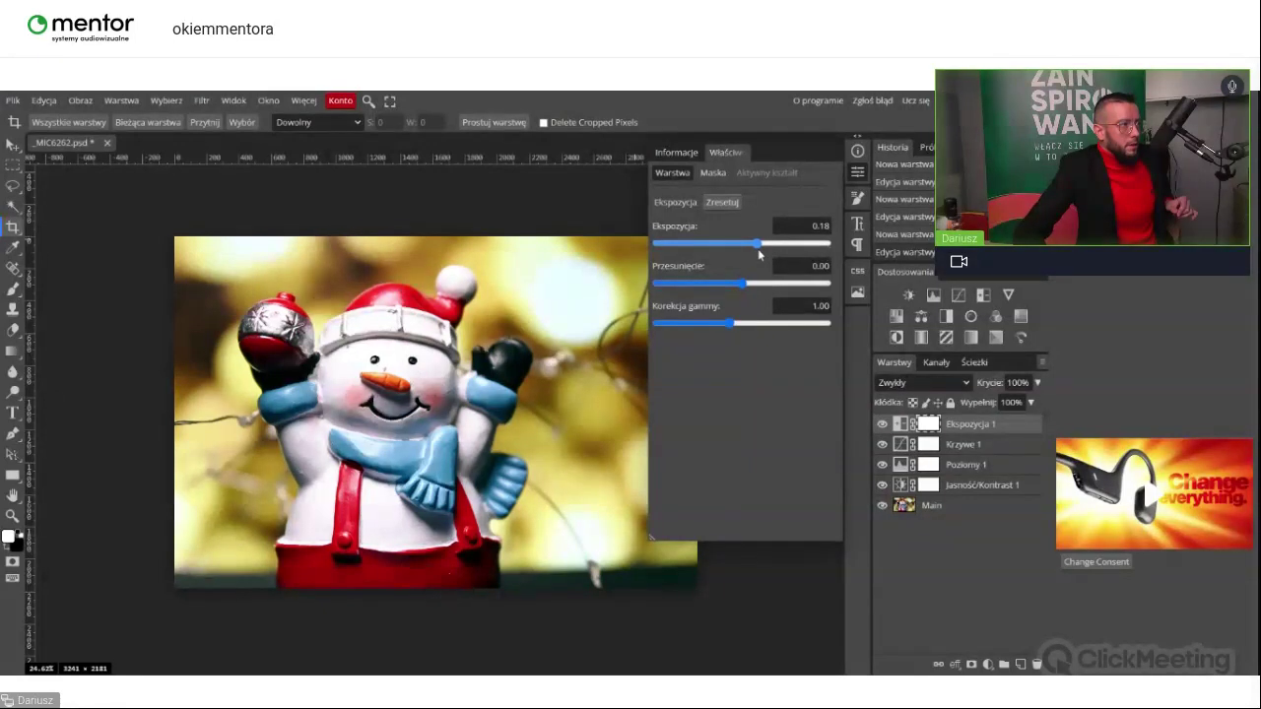
left_click_drag(743, 284, 767, 286)
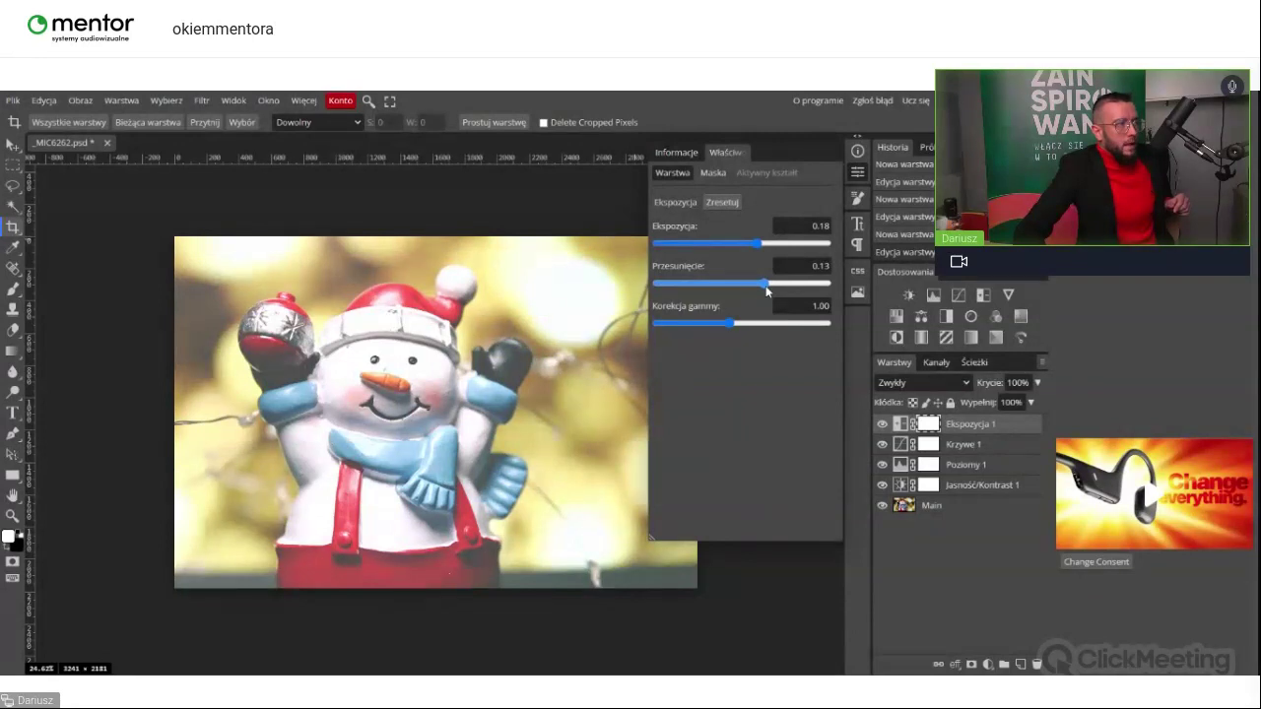
left_click_drag(766, 286, 742, 286)
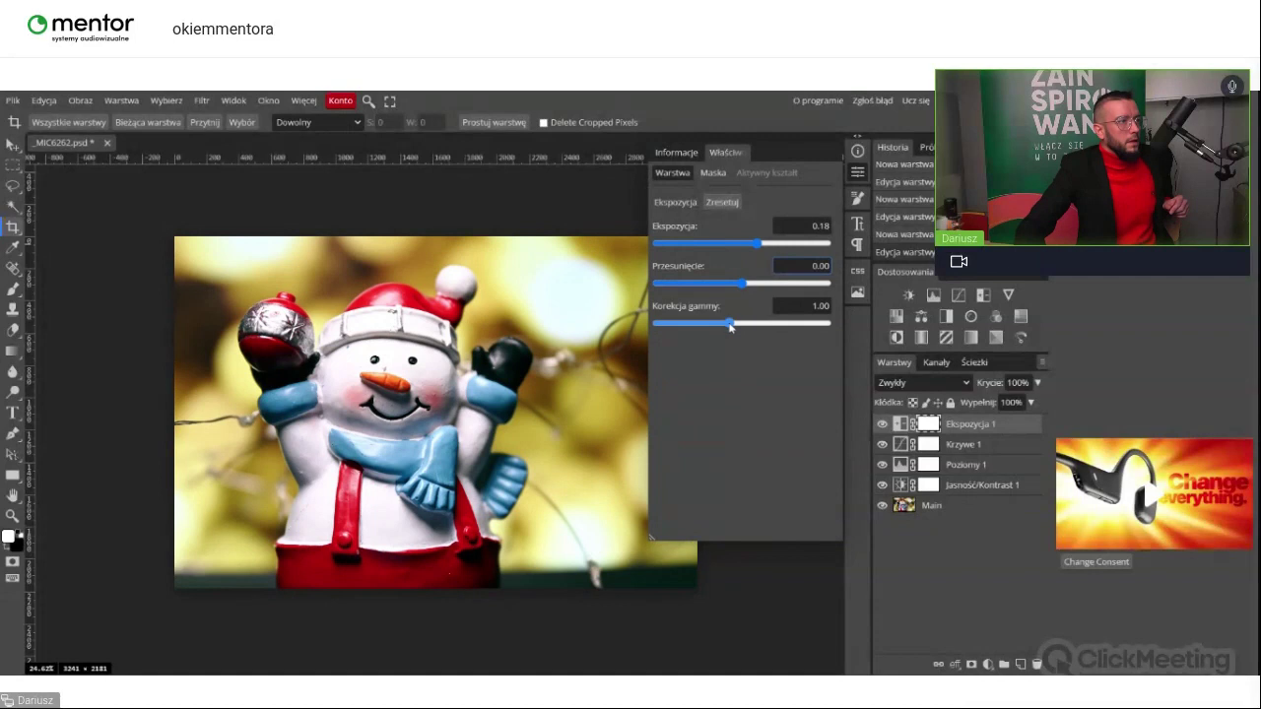
left_click_drag(730, 328, 726, 331)
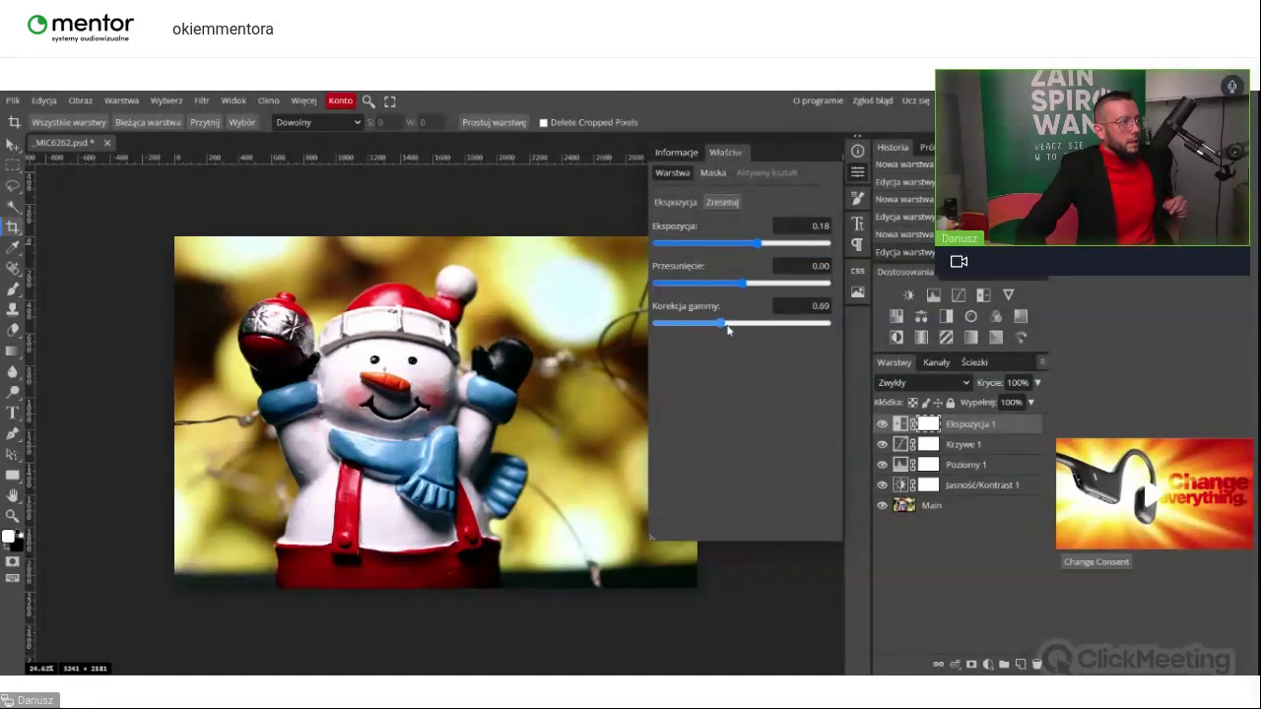
key("ctrl+z")
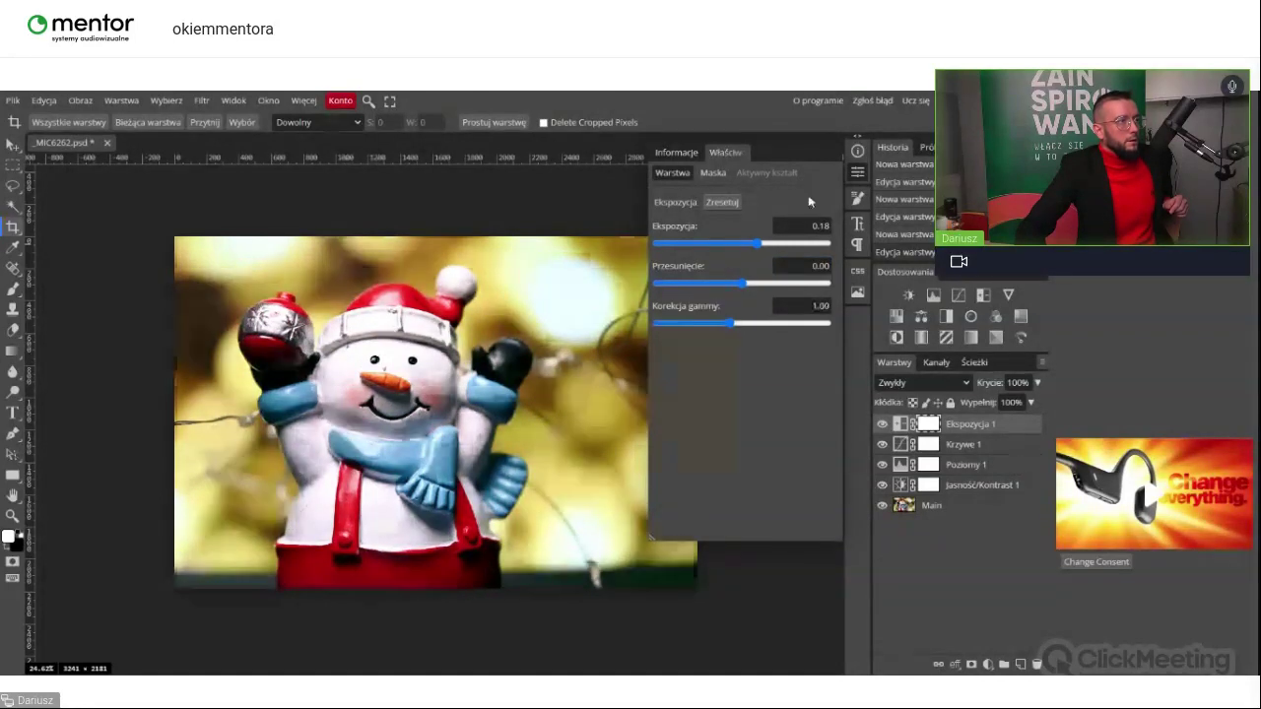
left_click(1007, 296)
Step: Set Jaskrawość 1 to vibrance 4 and saturation 3, then add a Hue/Saturation adjustment layer
left_click_drag(714, 247, 654, 244)
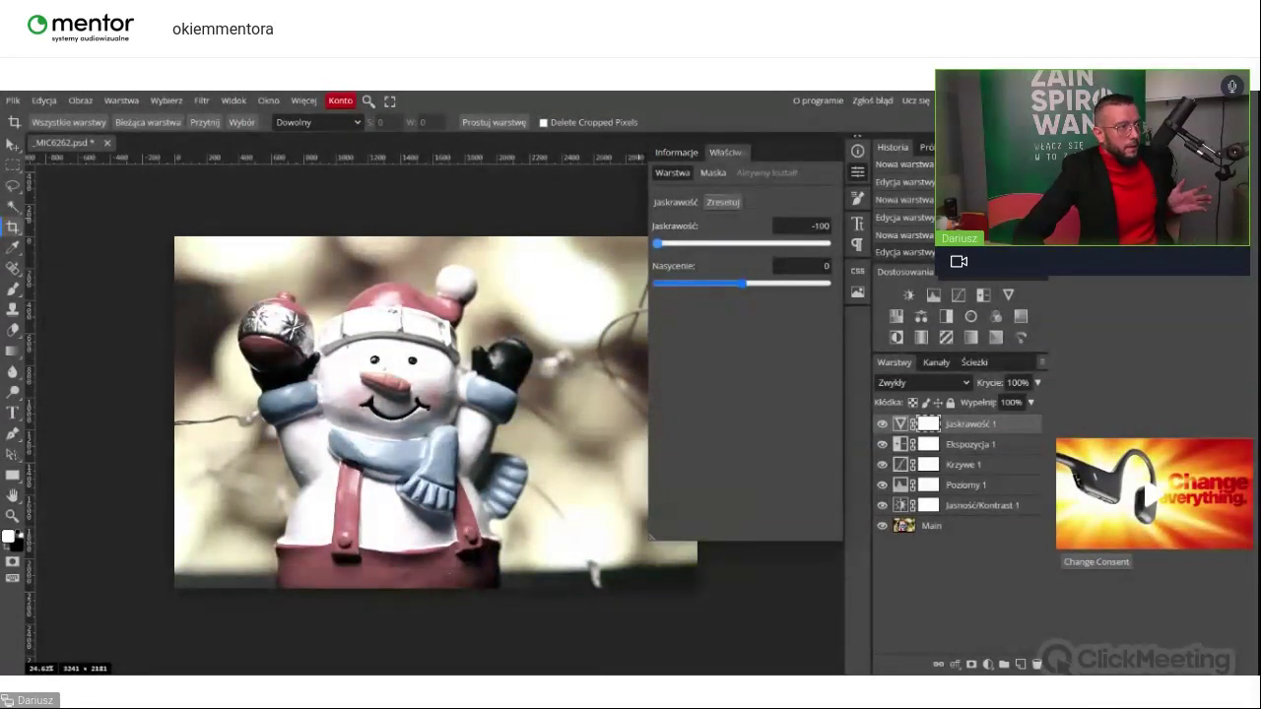
left_click_drag(656, 244, 775, 258)
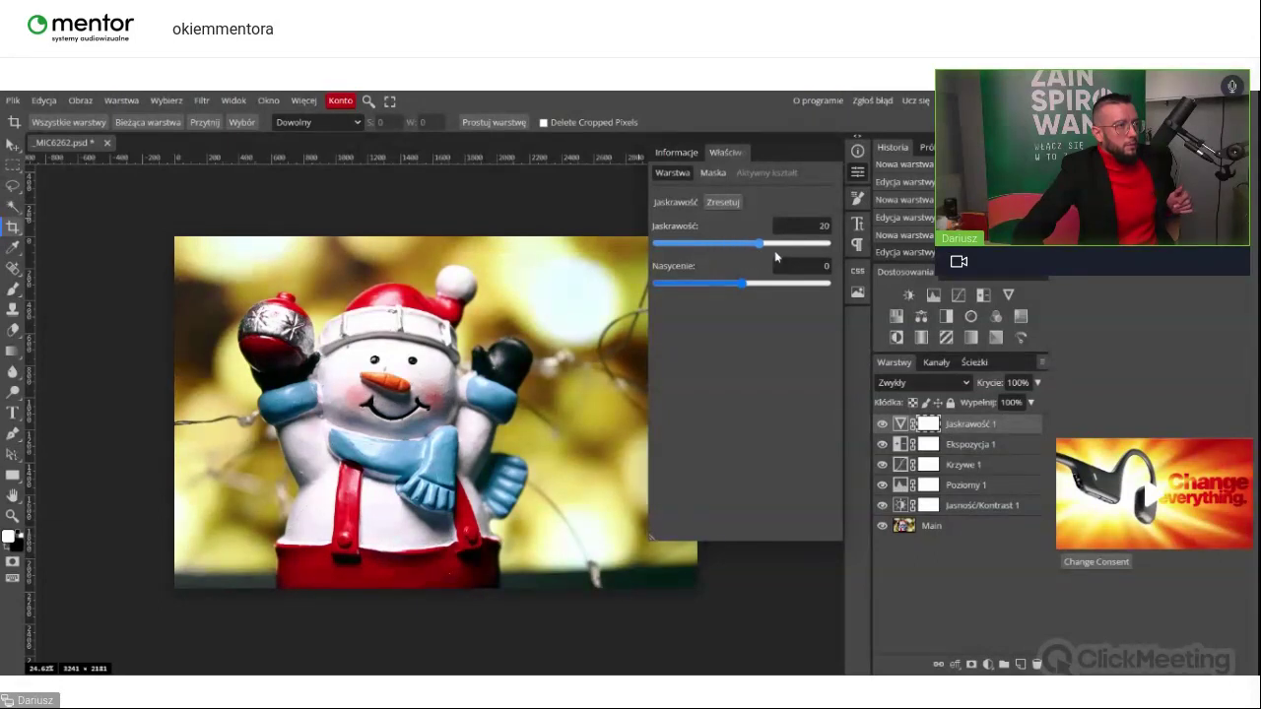
left_click_drag(775, 254, 836, 289)
left_click(820, 284)
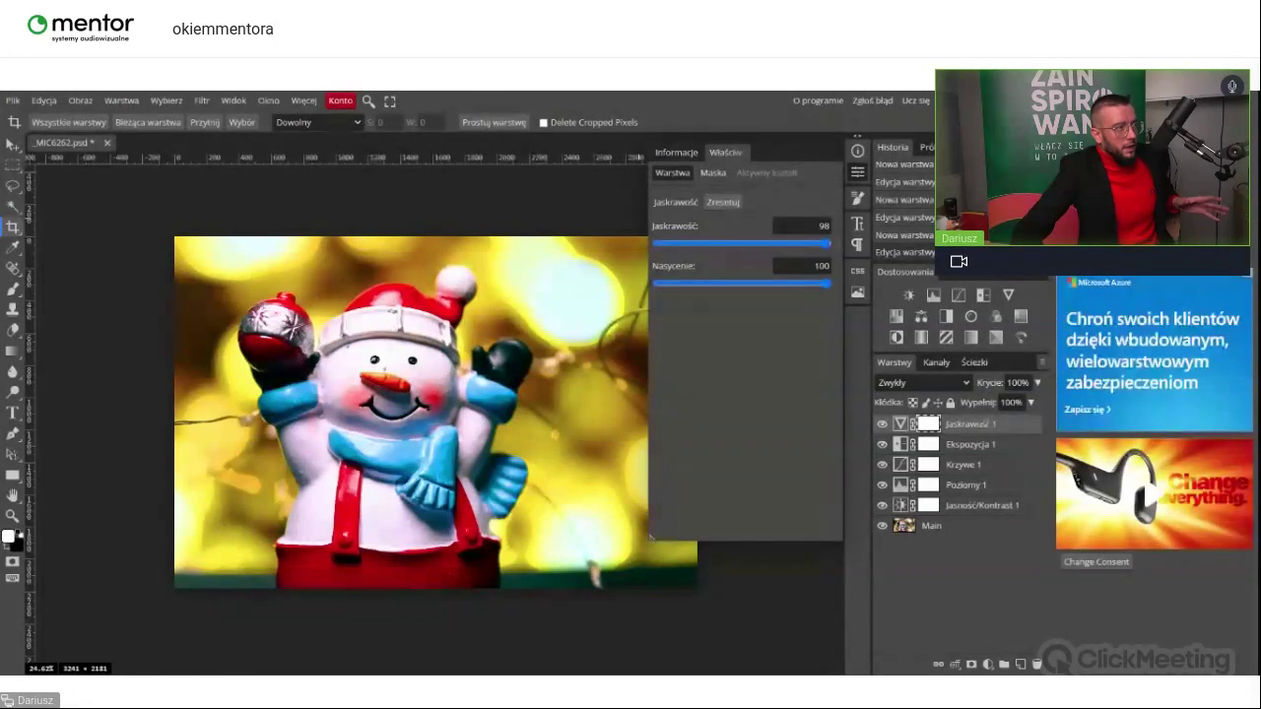
left_click_drag(825, 249, 749, 250)
left_click_drag(673, 252, 635, 247)
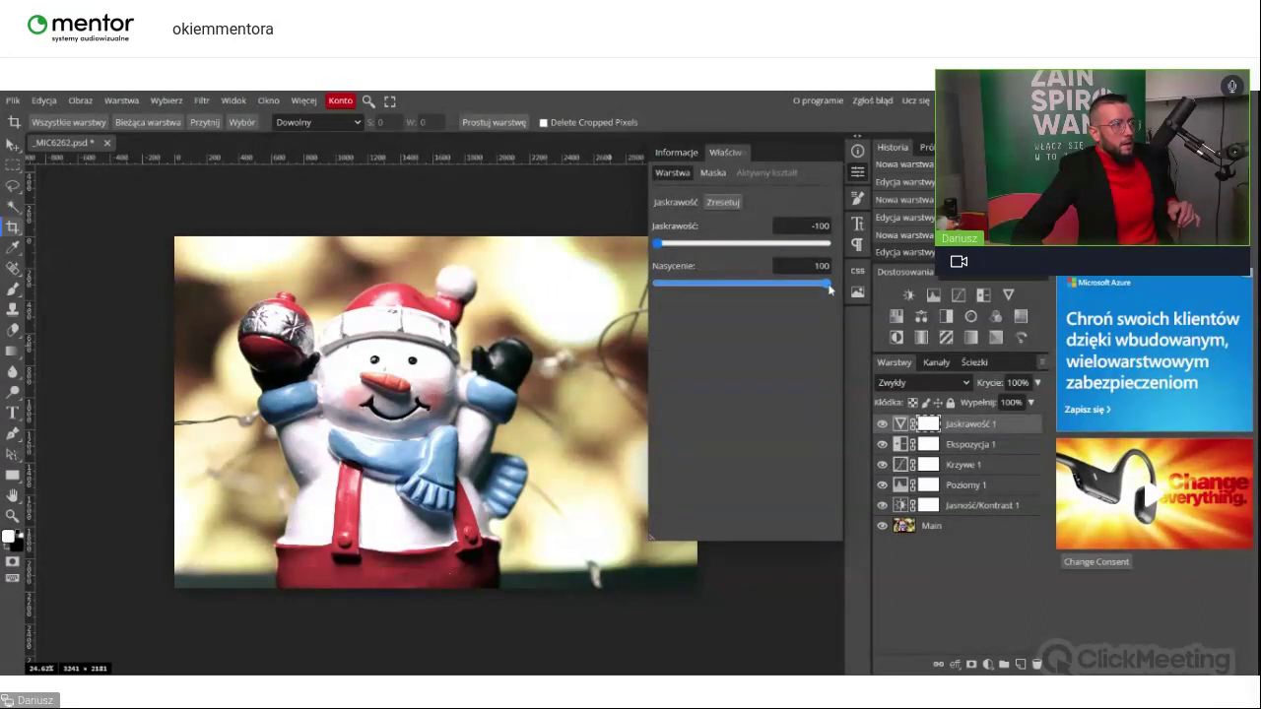
left_click_drag(828, 285, 656, 284)
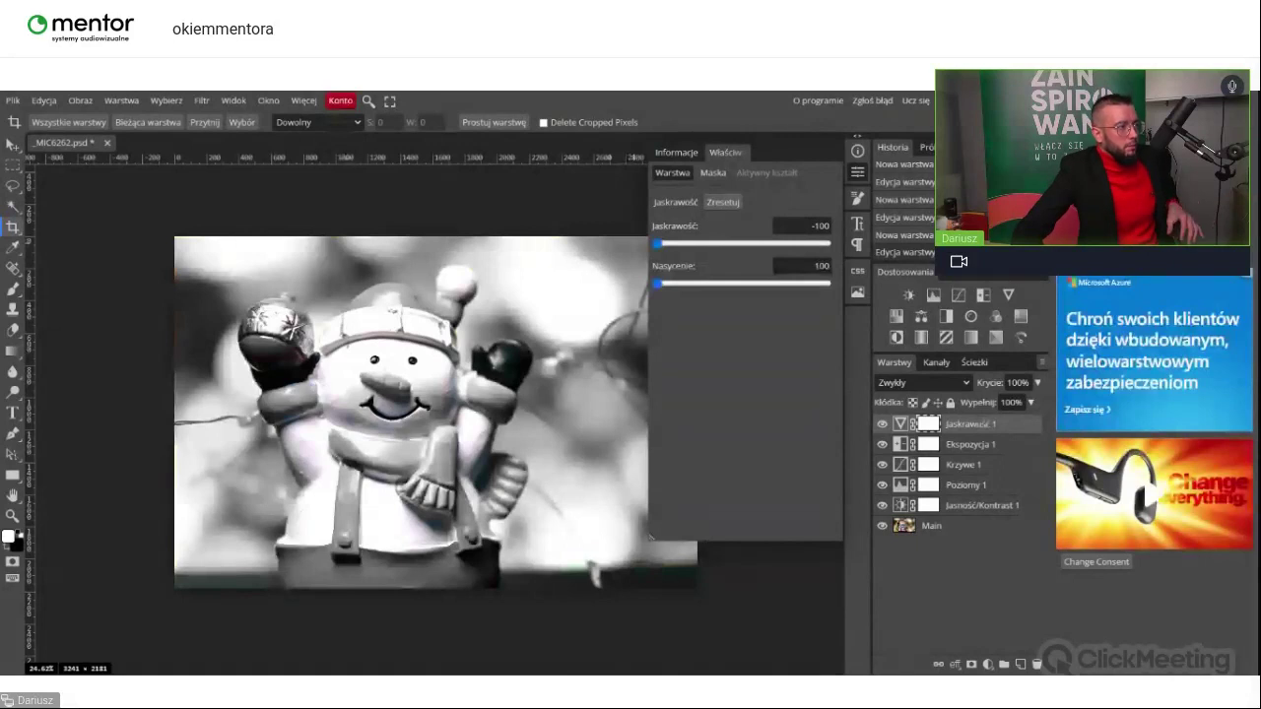
left_click_drag(662, 243, 746, 247)
left_click(728, 245)
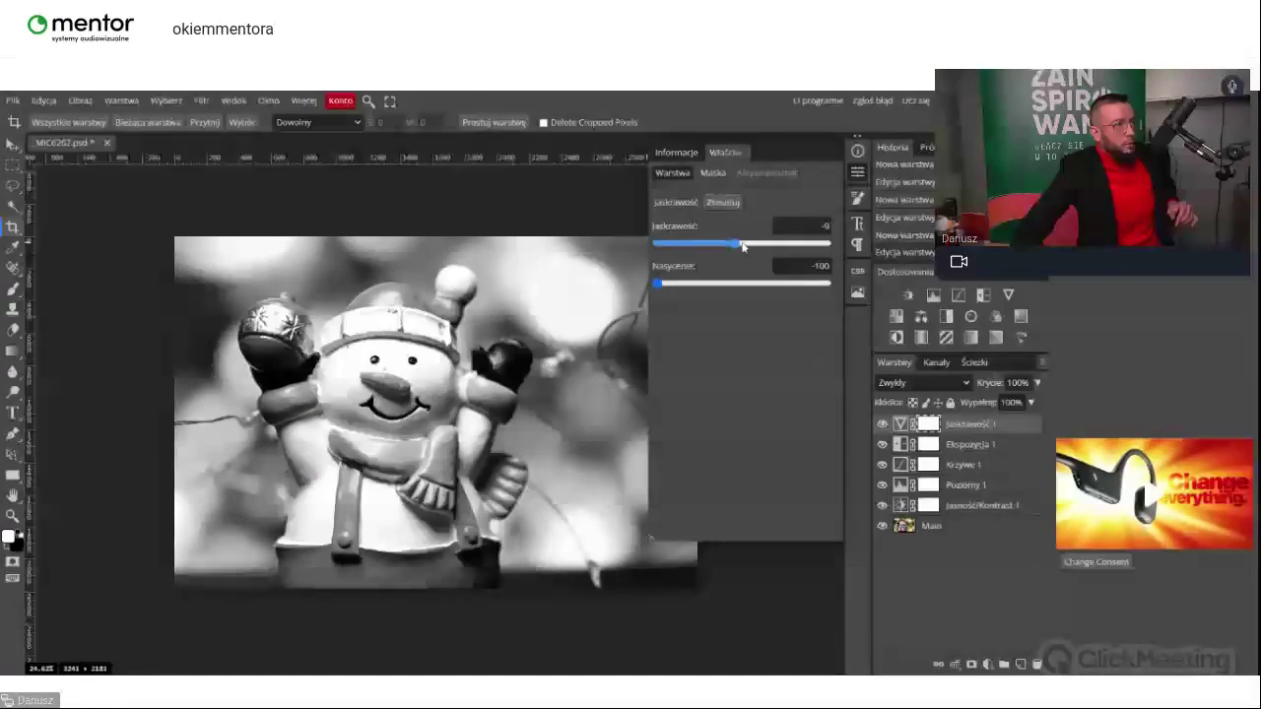
left_click_drag(670, 286, 749, 292)
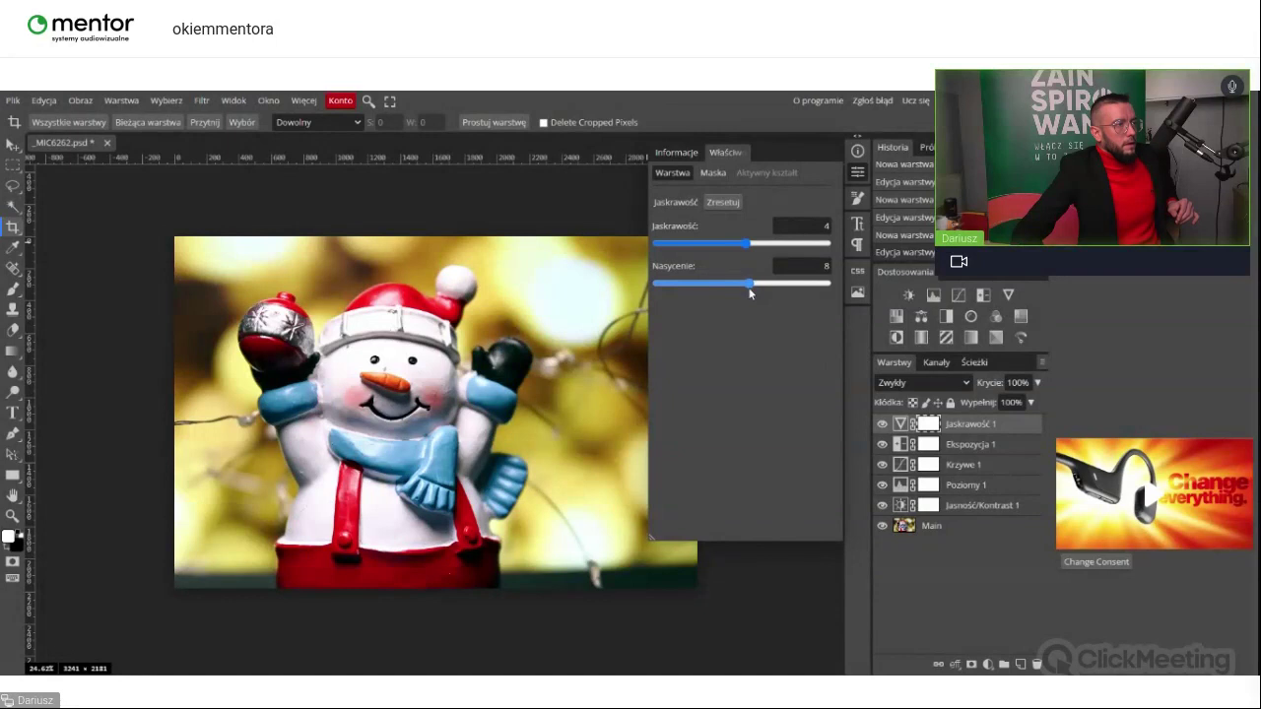
left_click_drag(749, 292, 745, 293)
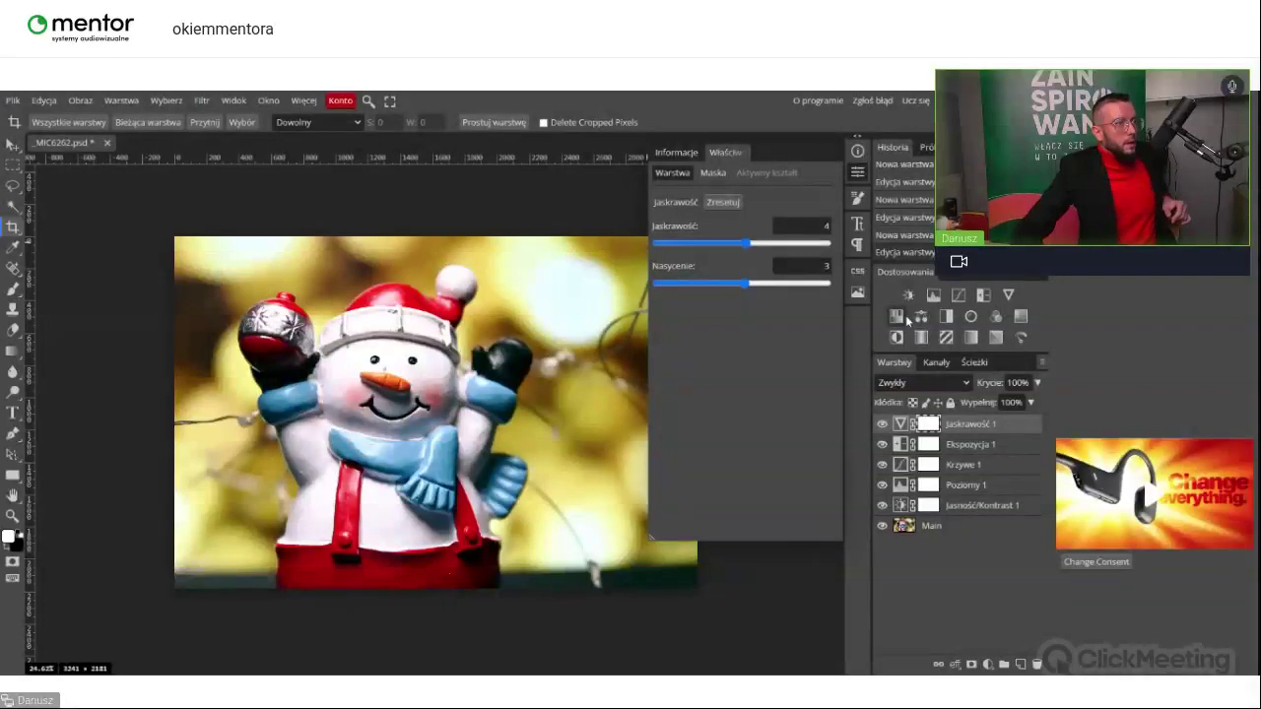
left_click(905, 315)
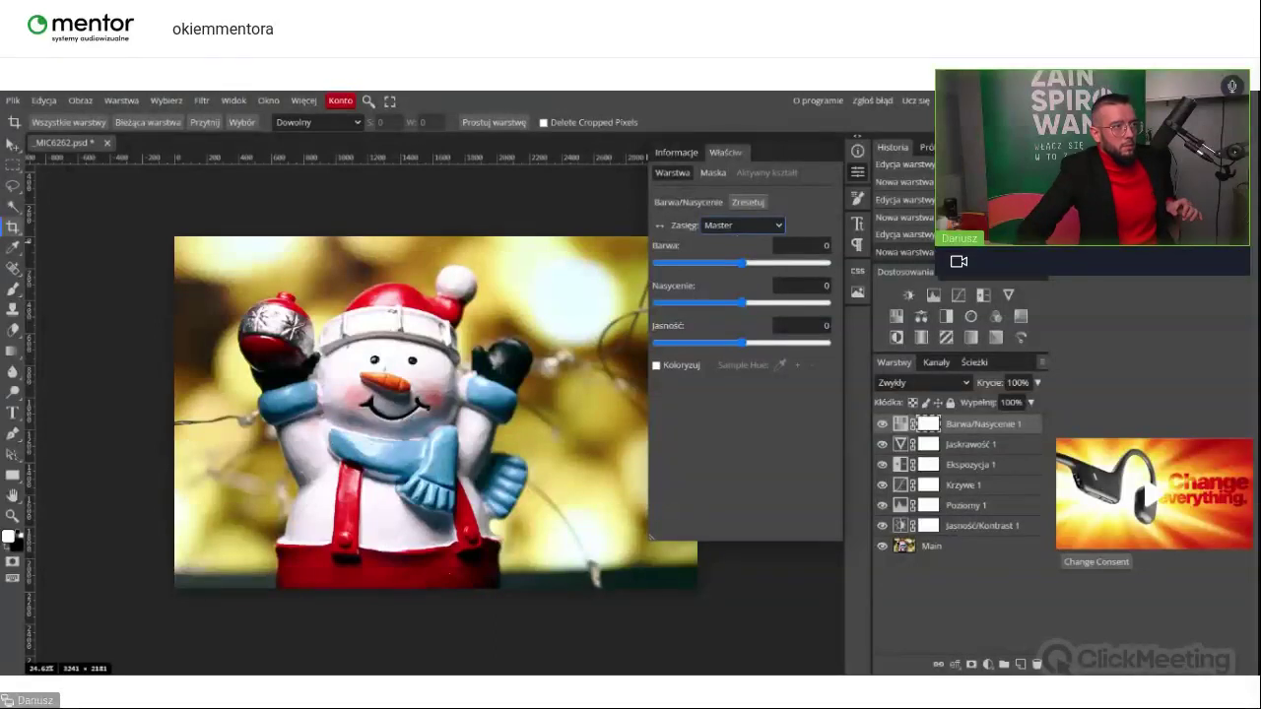
Step: Pick Reds from the snowman's hat with the targeted-adjustment hand and drag their saturation to -95
left_click(660, 227)
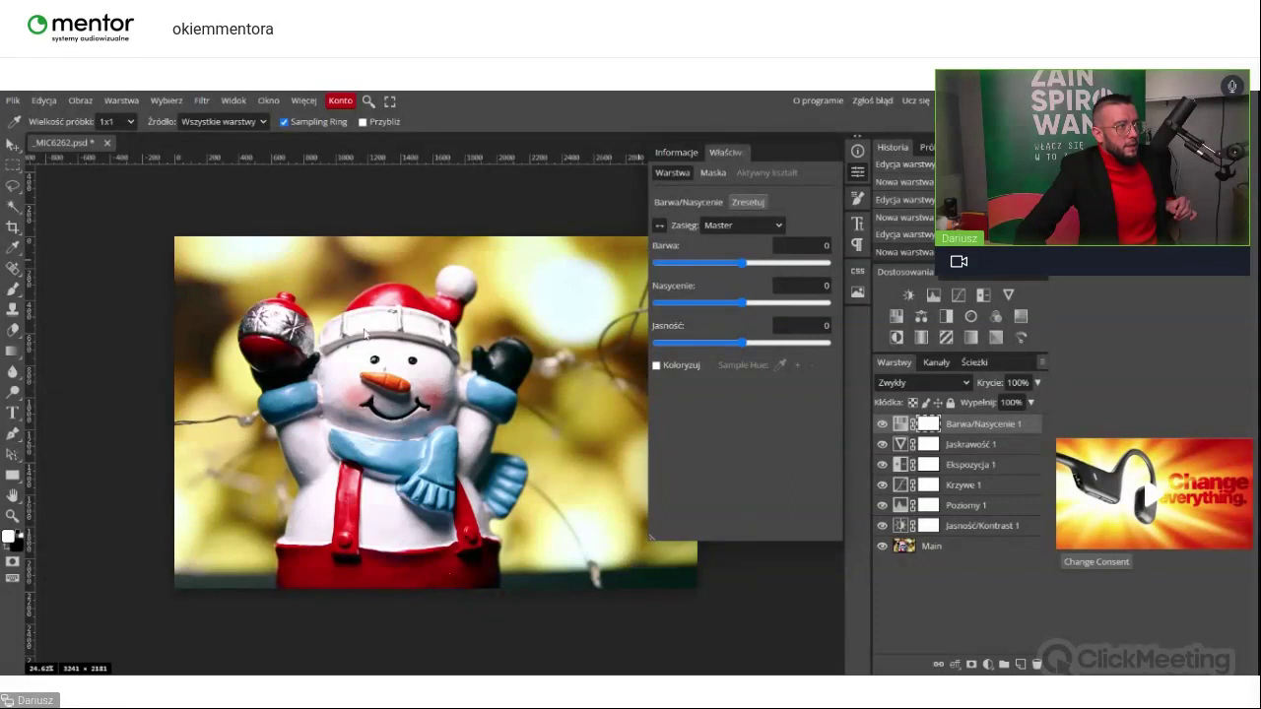
left_click_drag(392, 315, 391, 315)
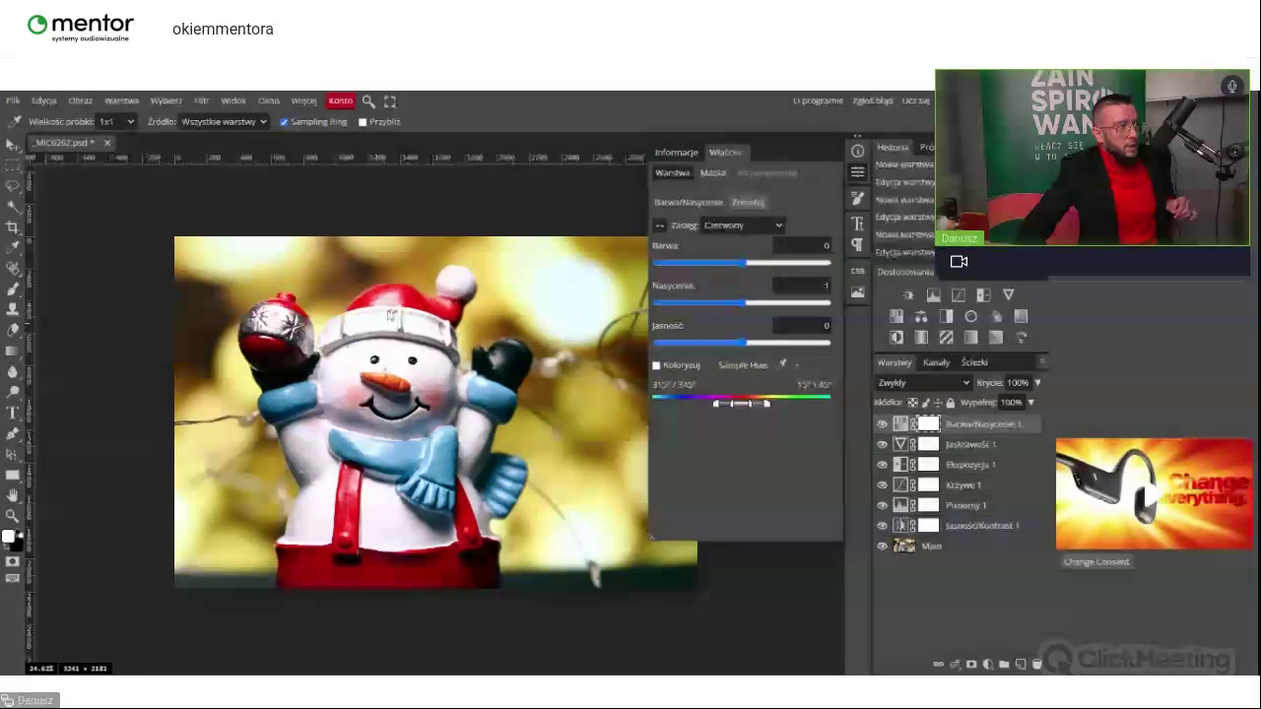
left_click_drag(391, 315, 382, 306)
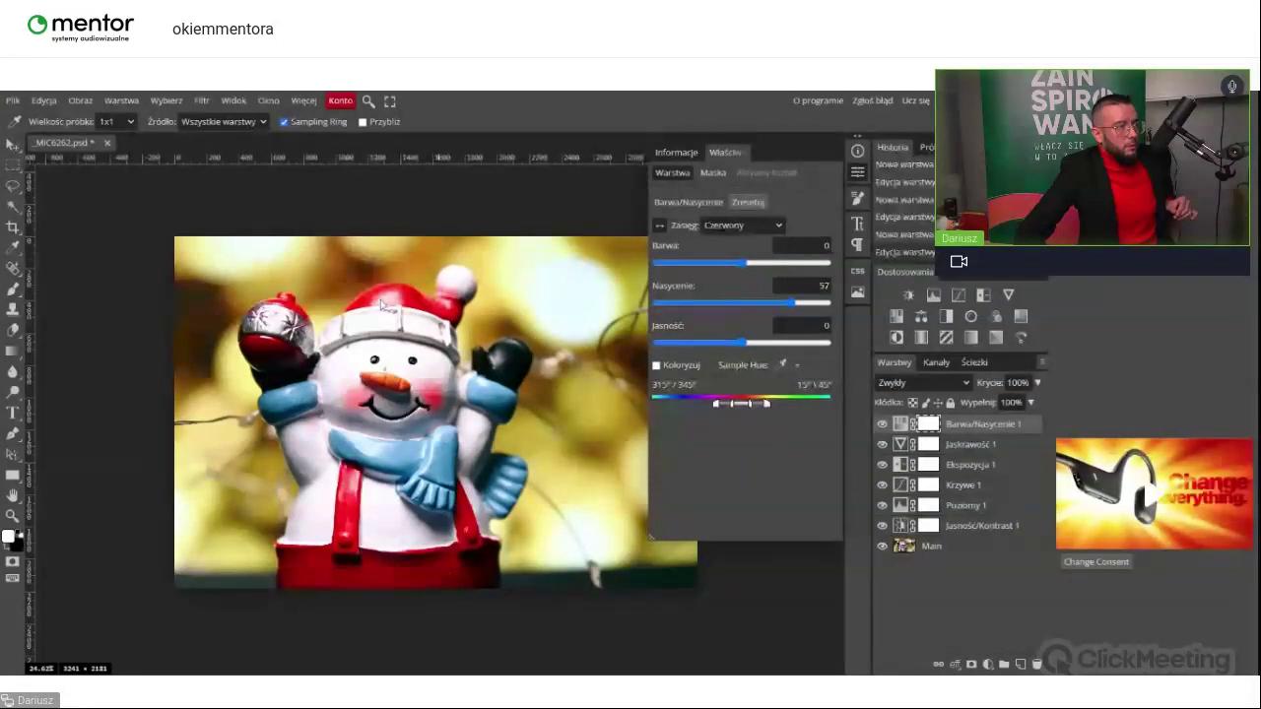
left_click_drag(382, 305, 404, 310)
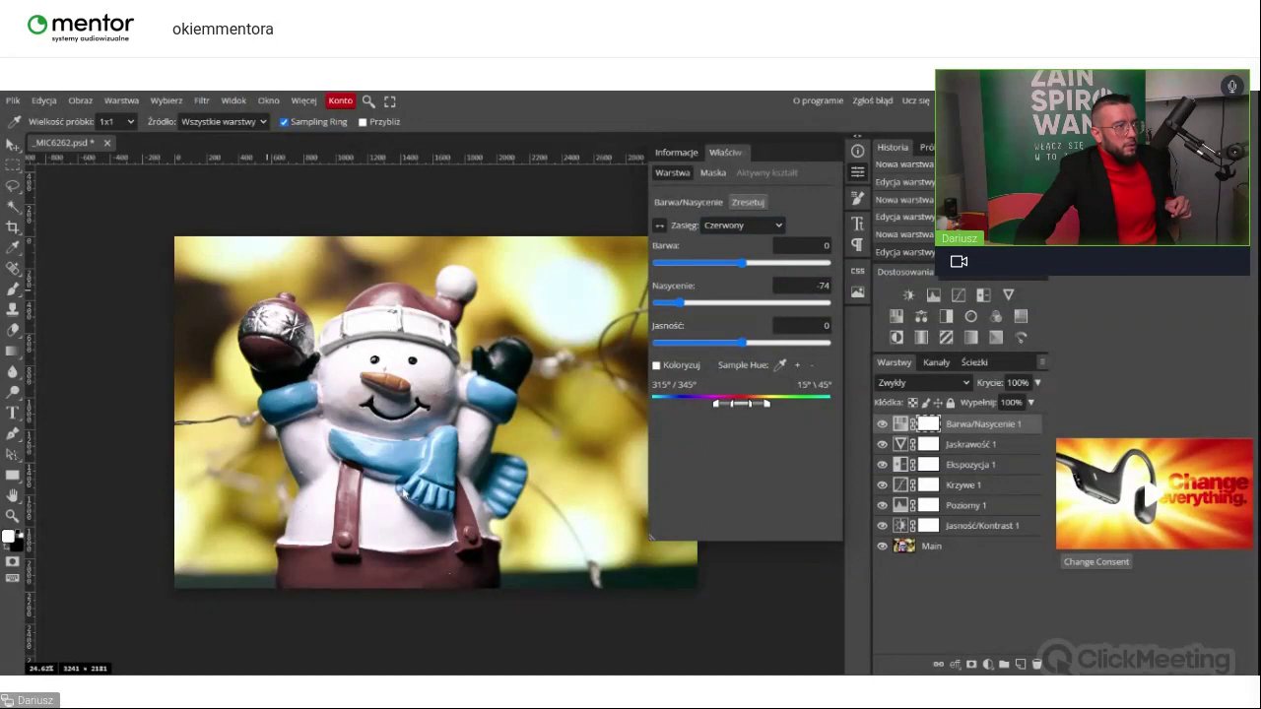
left_click_drag(409, 571, 396, 574)
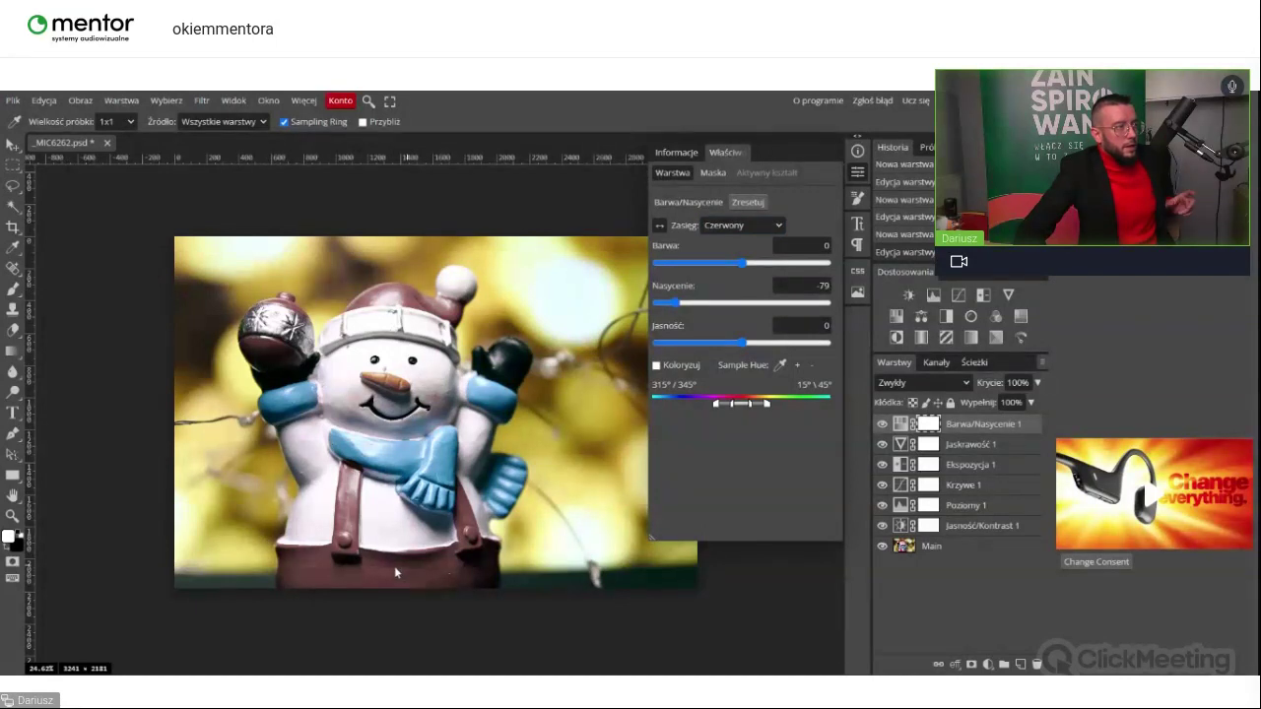
left_click_drag(394, 566, 328, 570)
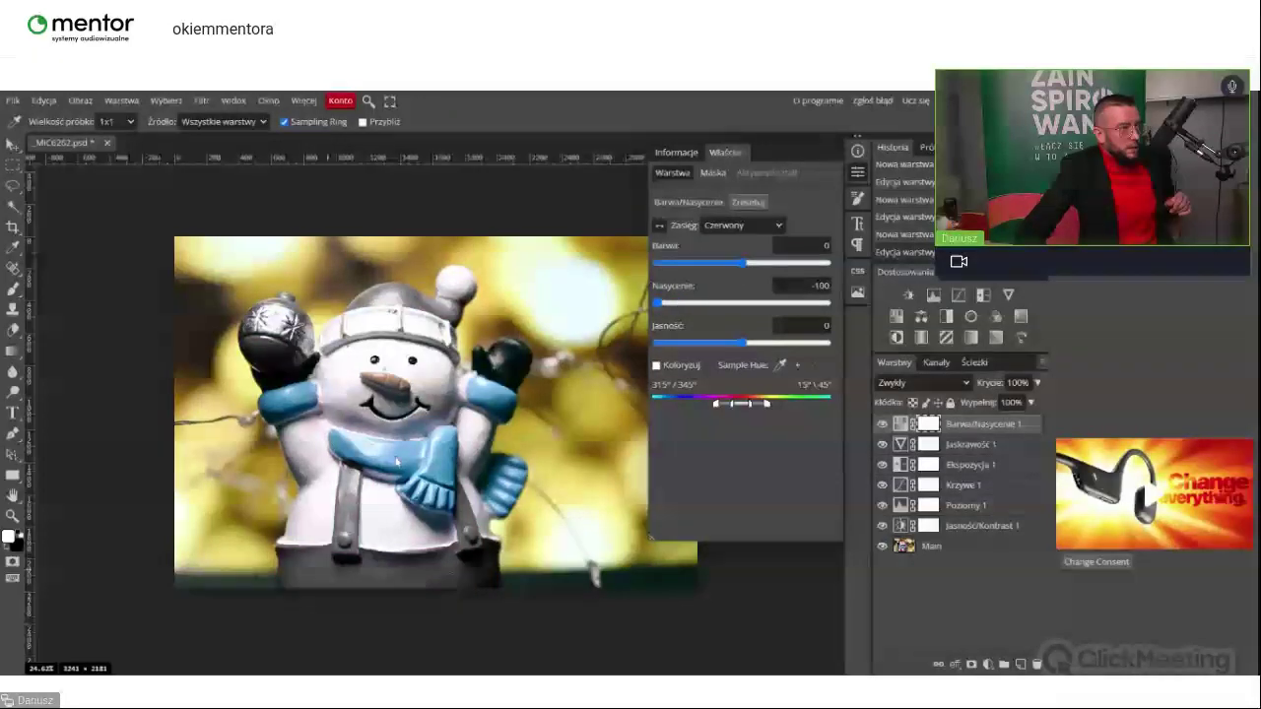
mouse_move(396, 461)
left_mouse_down()
mouse_move(412, 461)
mouse_move(394, 463)
left_mouse_up()
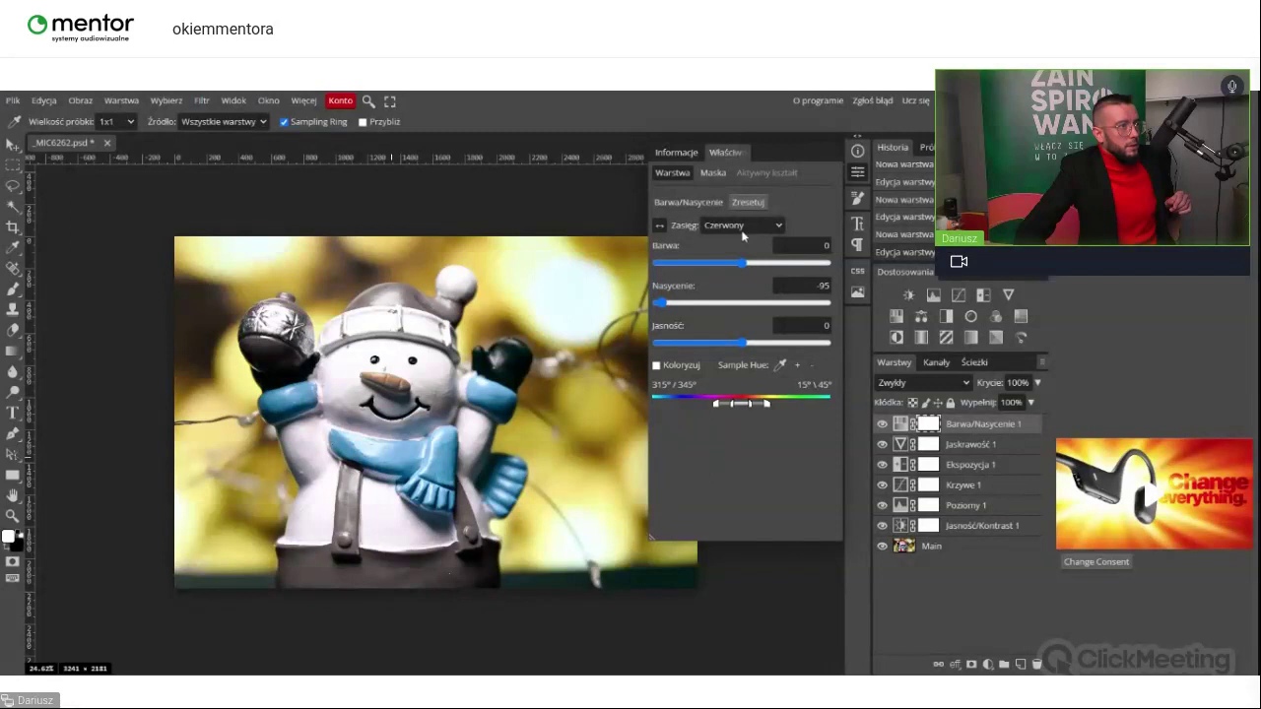
scroll(744, 229, "down", 4)
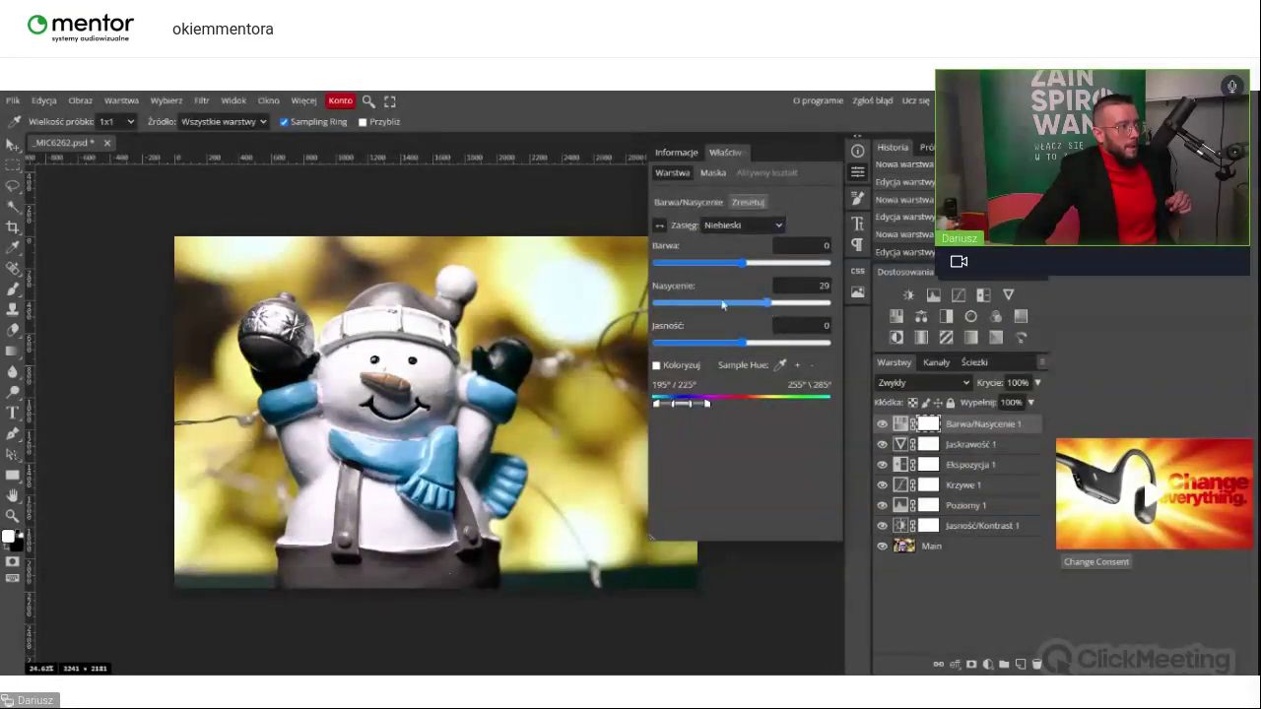
Step: Shift the Blues hue to about -70 so the scarf and mittens turn teal, lowering their saturation
left_click_drag(761, 313, 786, 315)
left_click_drag(786, 315, 800, 315)
left_click_drag(744, 263, 784, 265)
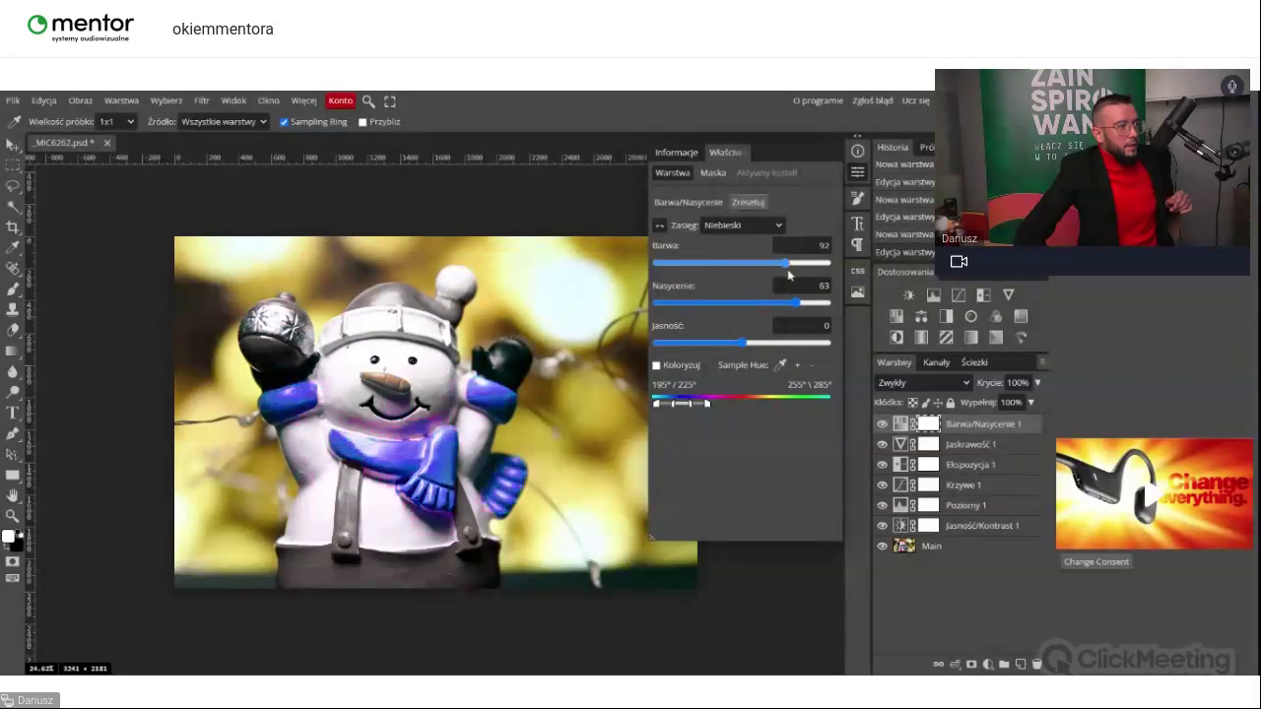
left_click(711, 264)
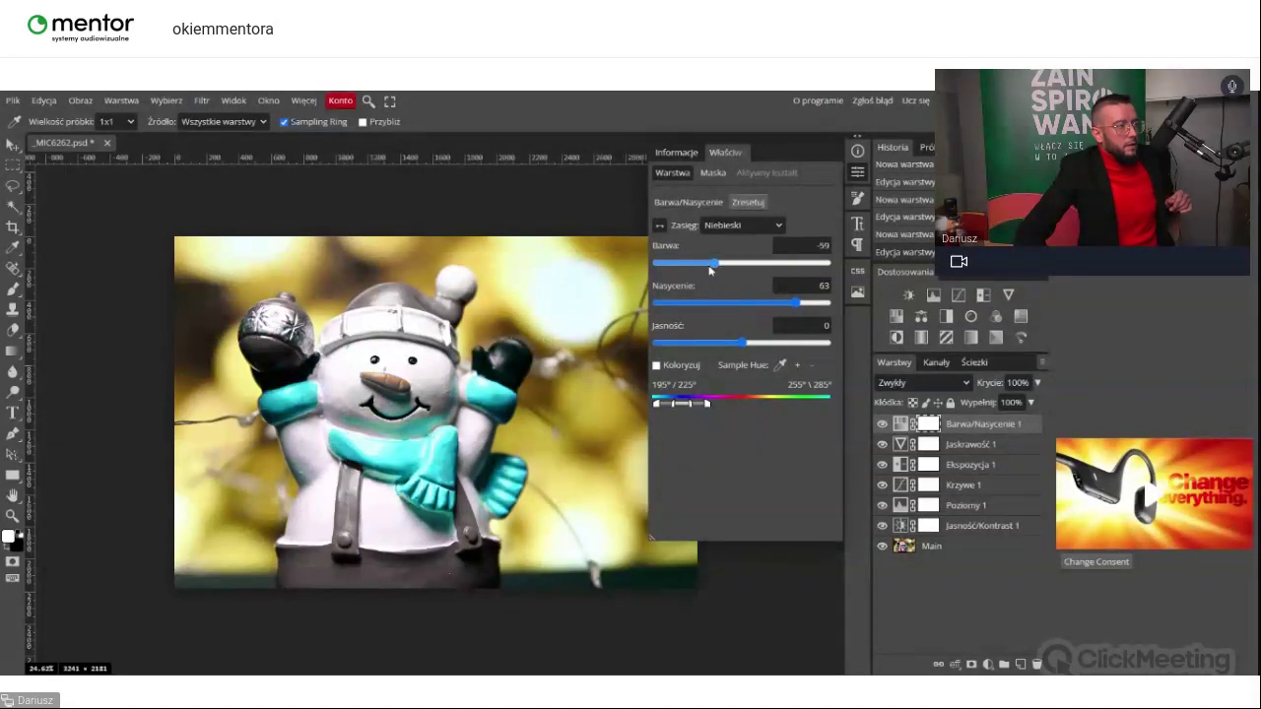
left_click_drag(789, 302, 744, 312)
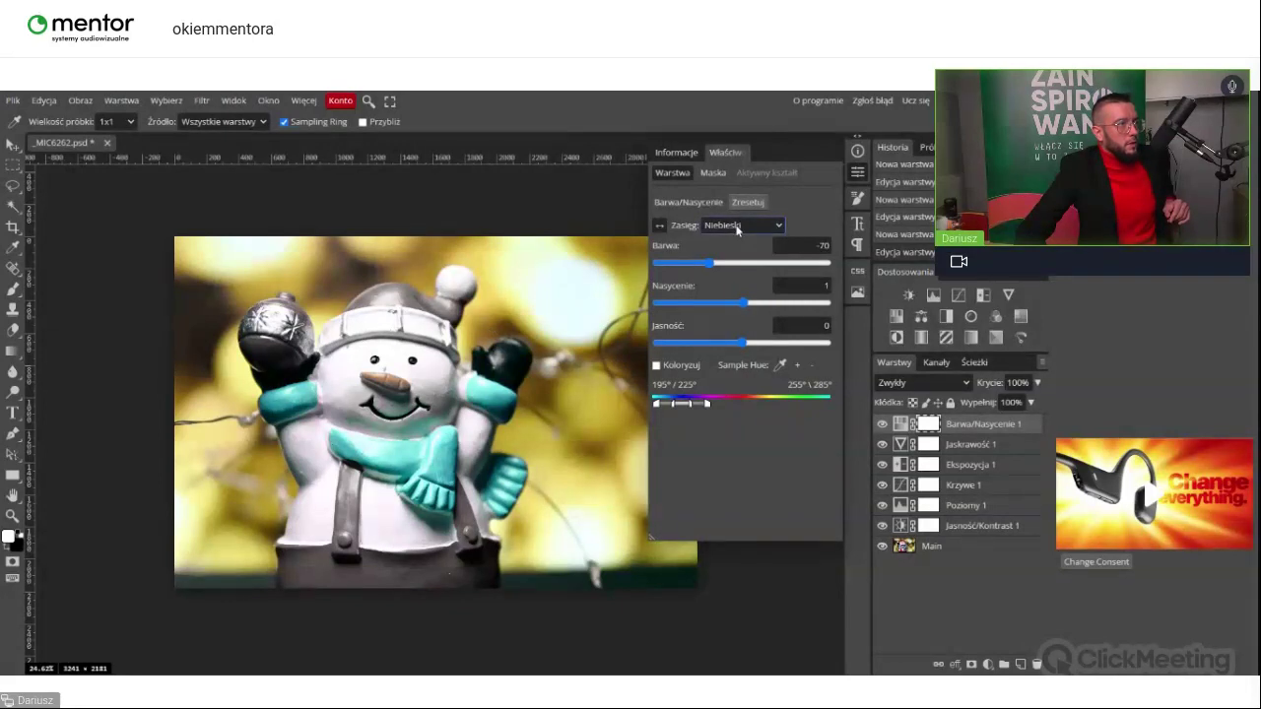
Step: Restore Reds saturation, widen the red hue range toward 358°, and add a Color Balance layer
left_click(737, 225)
left_click(729, 261)
left_click_drag(745, 304, 741, 306)
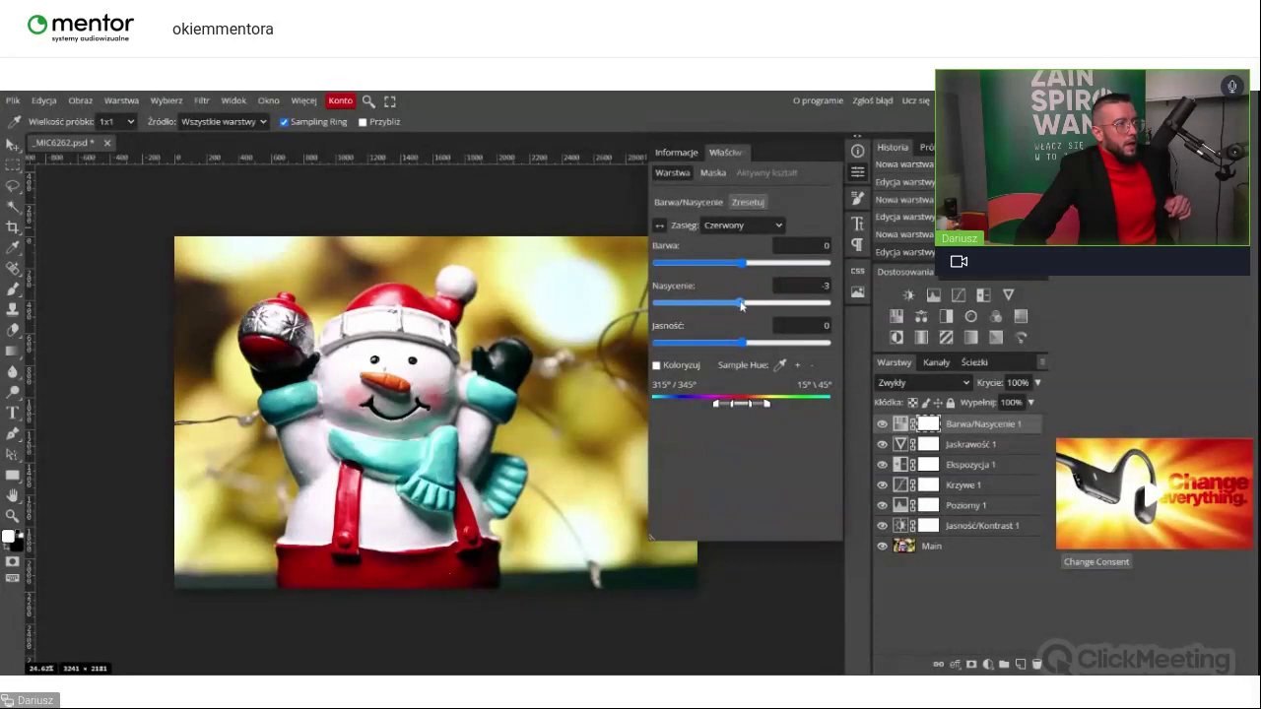
left_click_drag(740, 306, 744, 306)
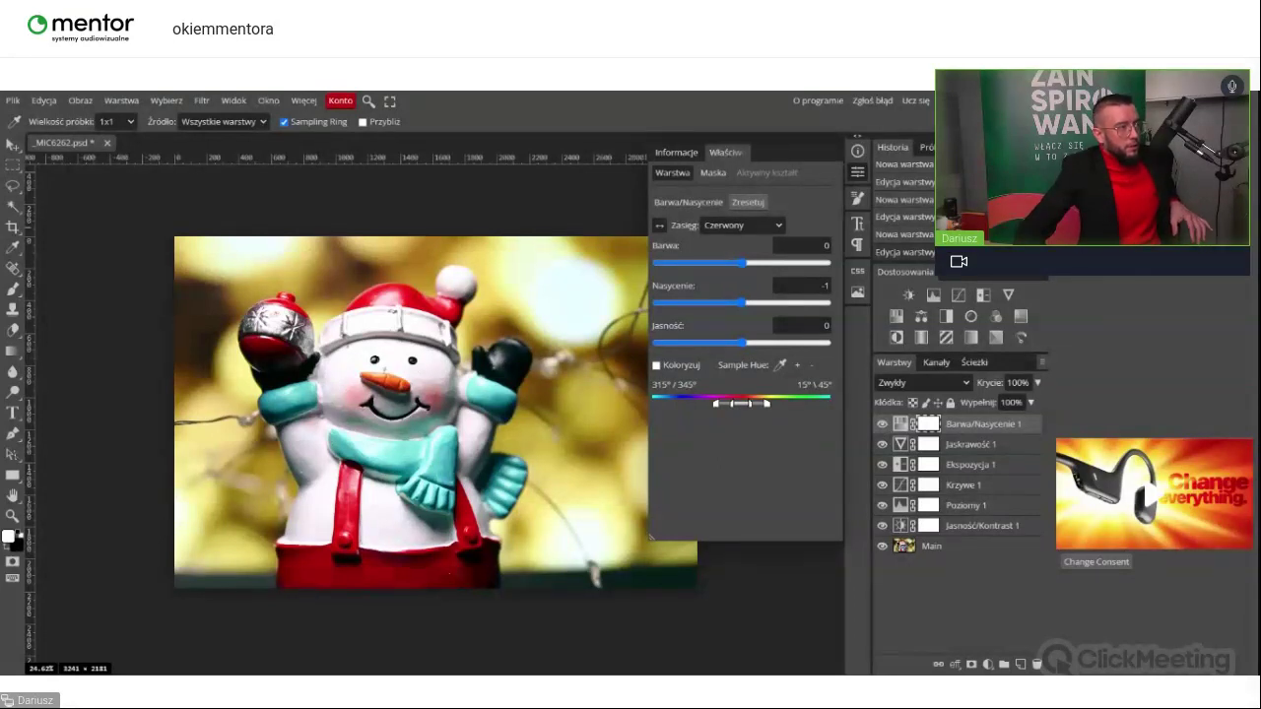
left_click_drag(730, 404, 726, 408)
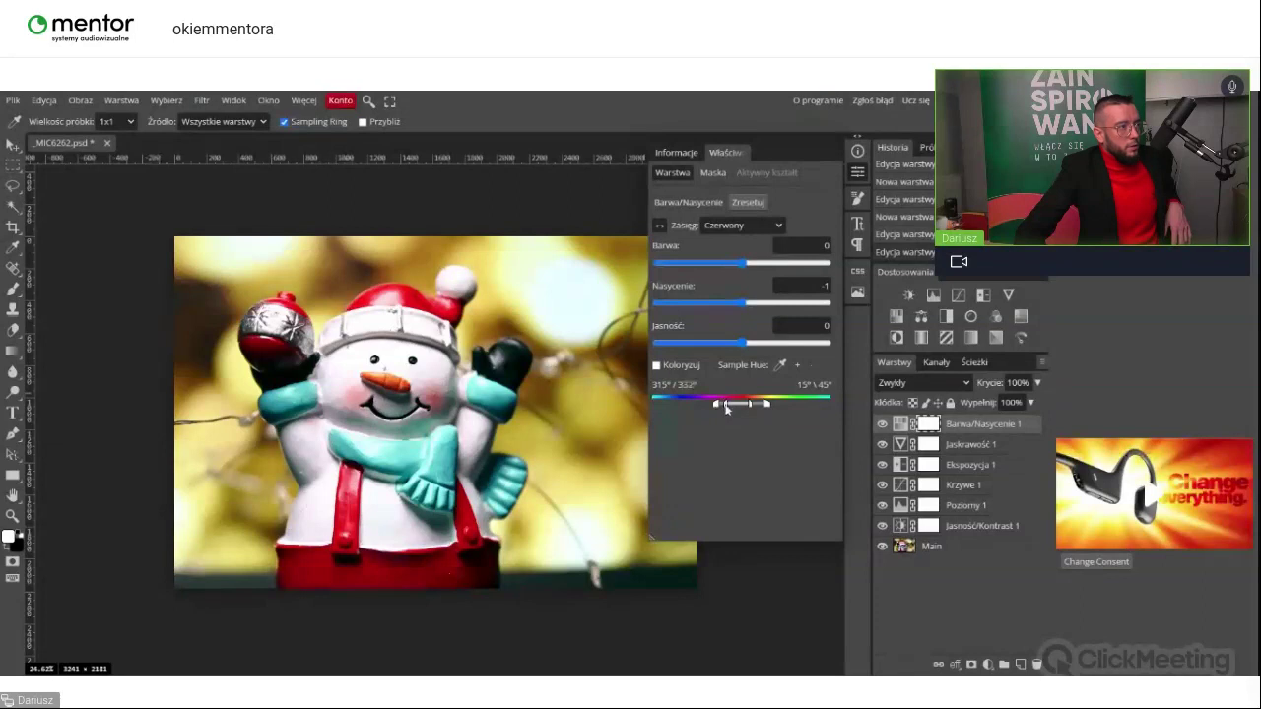
left_click_drag(726, 408, 743, 416)
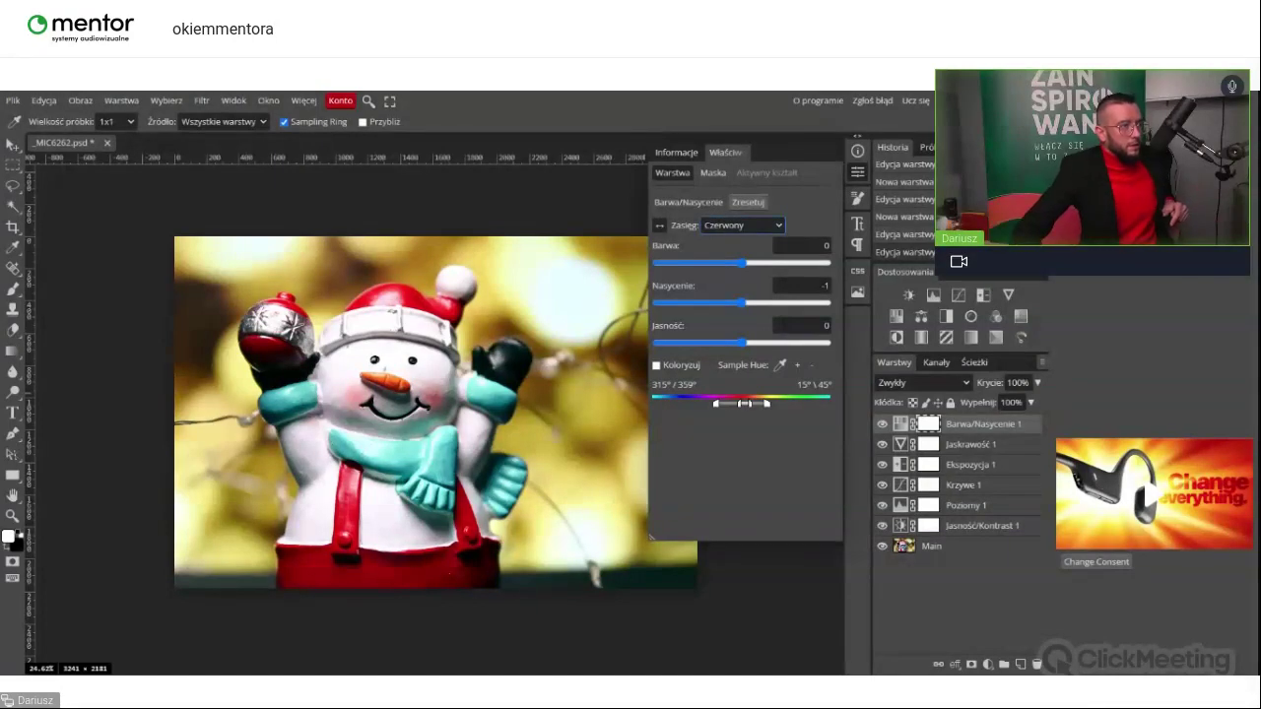
key("k")
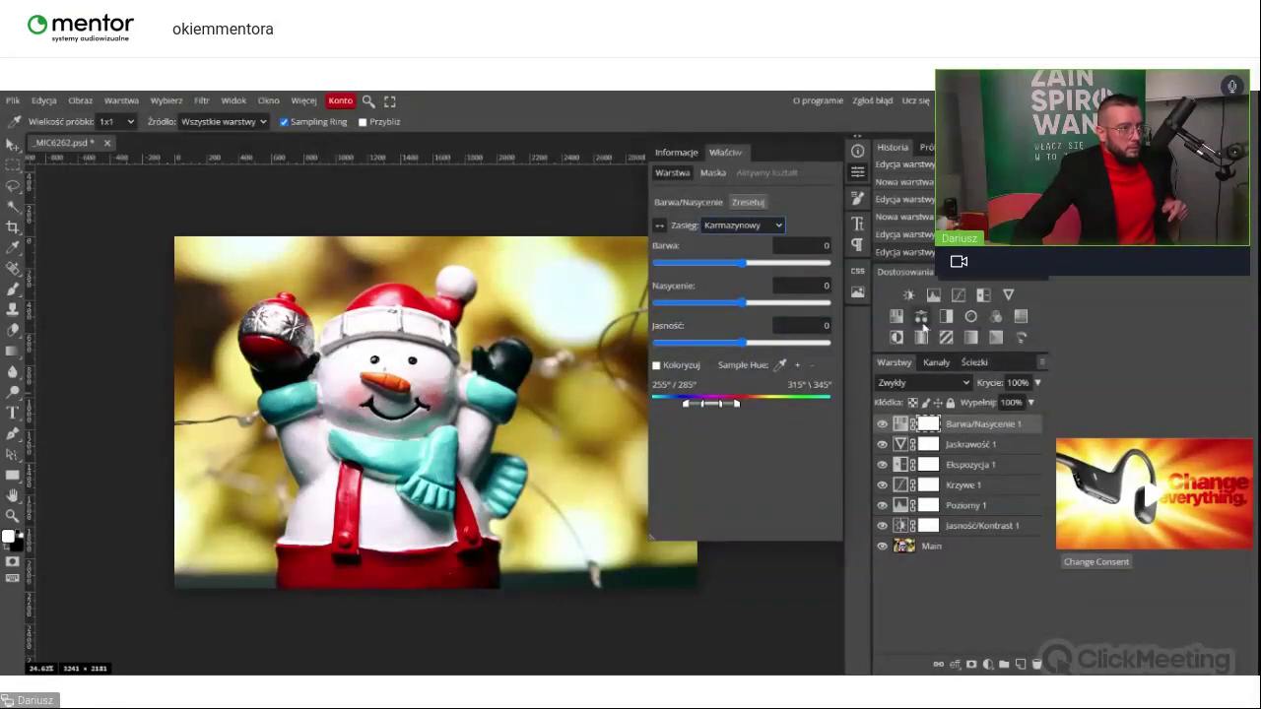
left_click(922, 320)
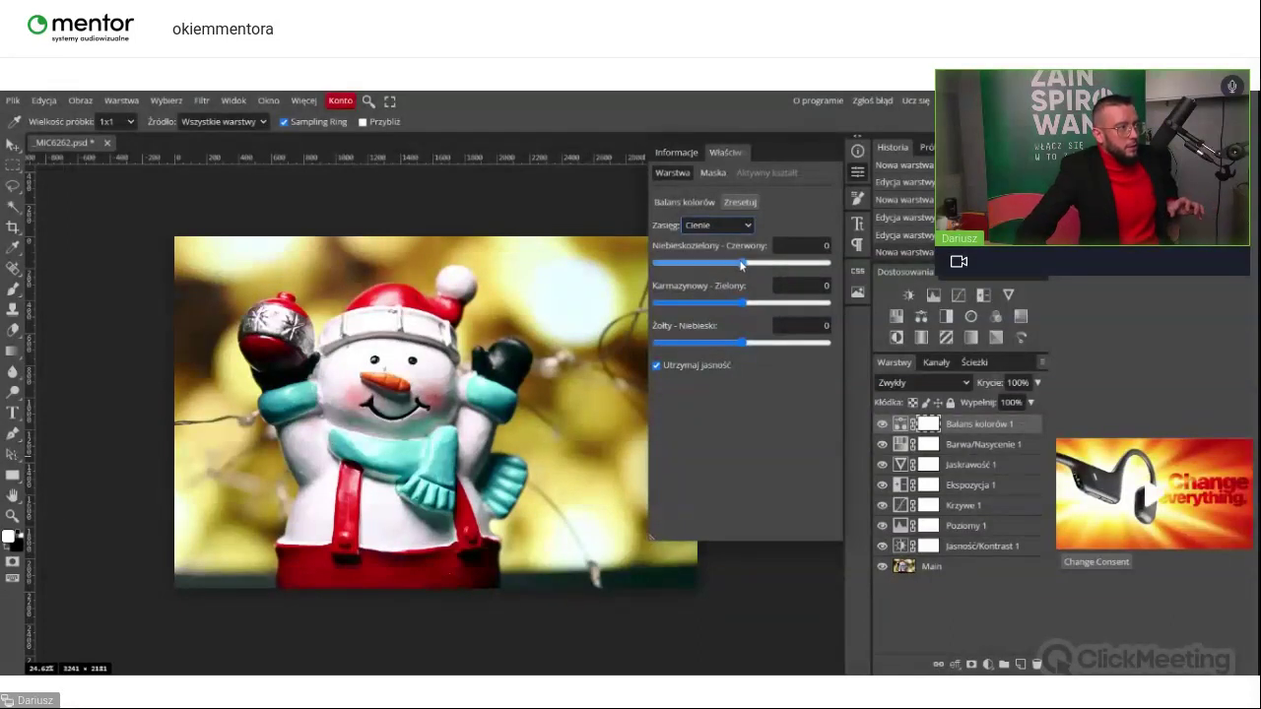
Step: Nudge the shadows' cyan–red and yellow–blue balance, then make small midtone shifts near neutral
left_click_drag(742, 264, 738, 317)
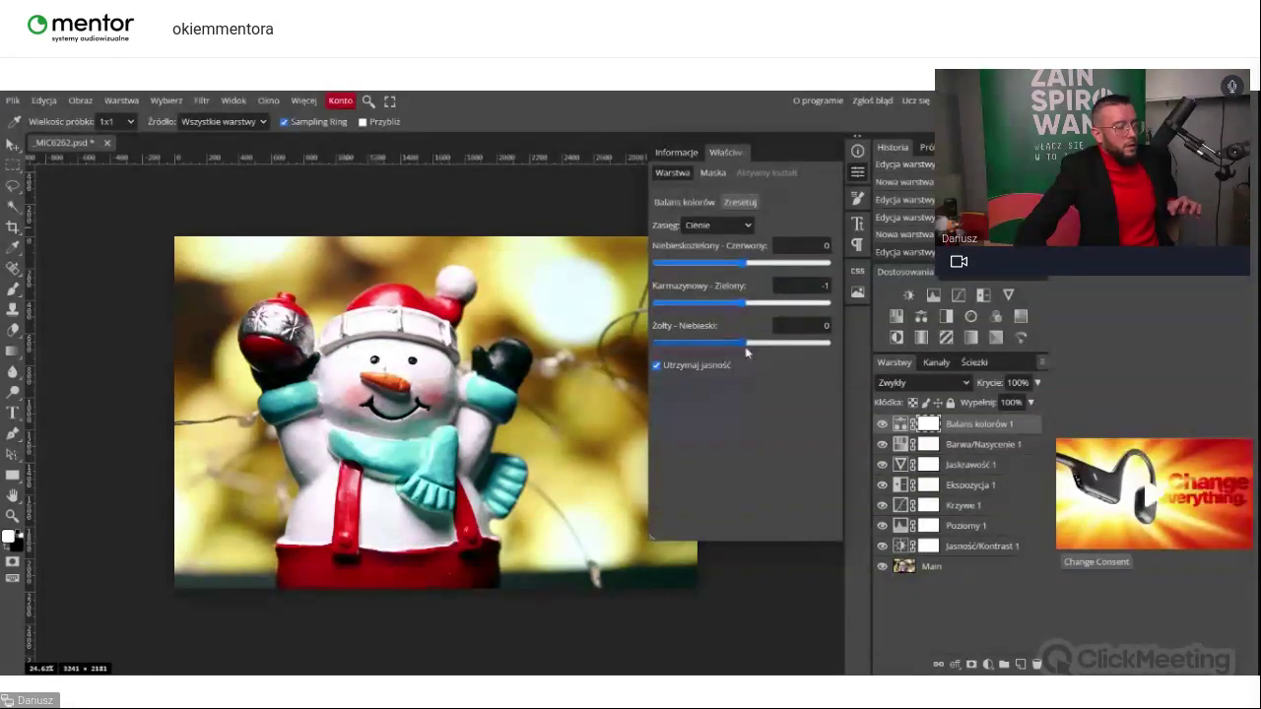
left_click_drag(745, 352, 742, 357)
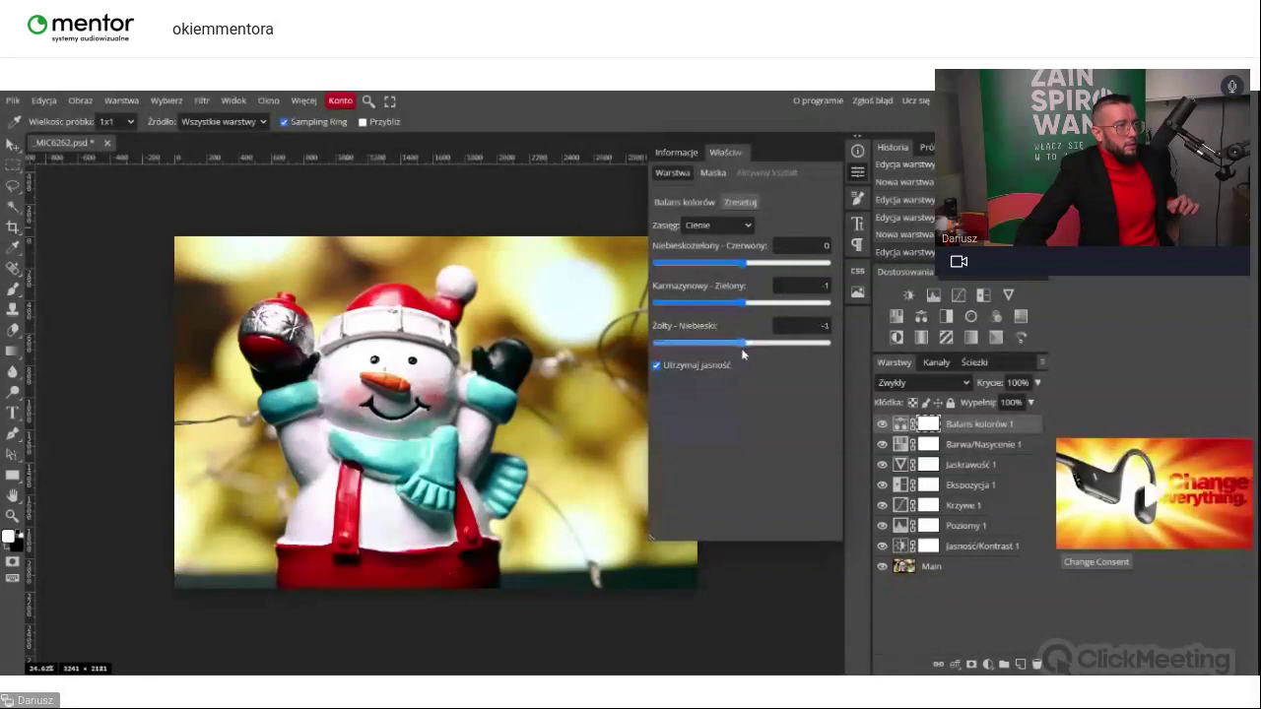
left_click(714, 224)
left_click(704, 246)
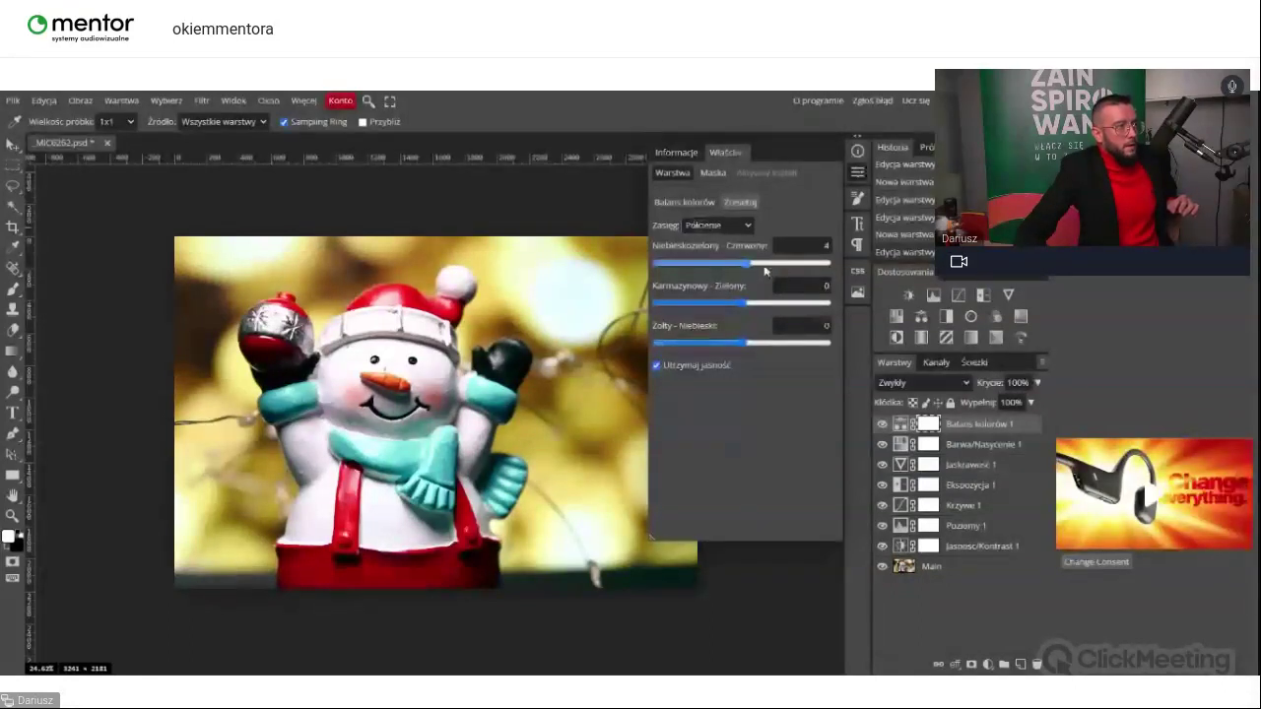
left_click_drag(766, 271, 808, 264)
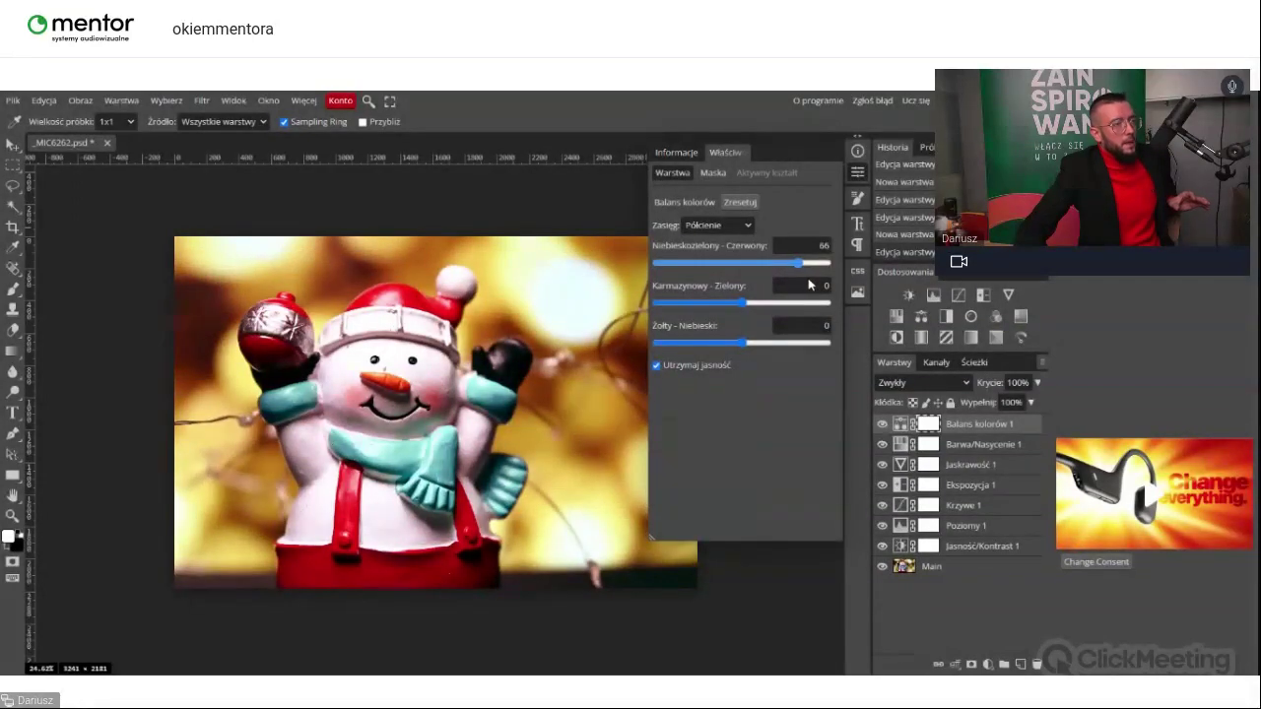
left_click_drag(808, 263, 785, 263)
left_click(734, 264)
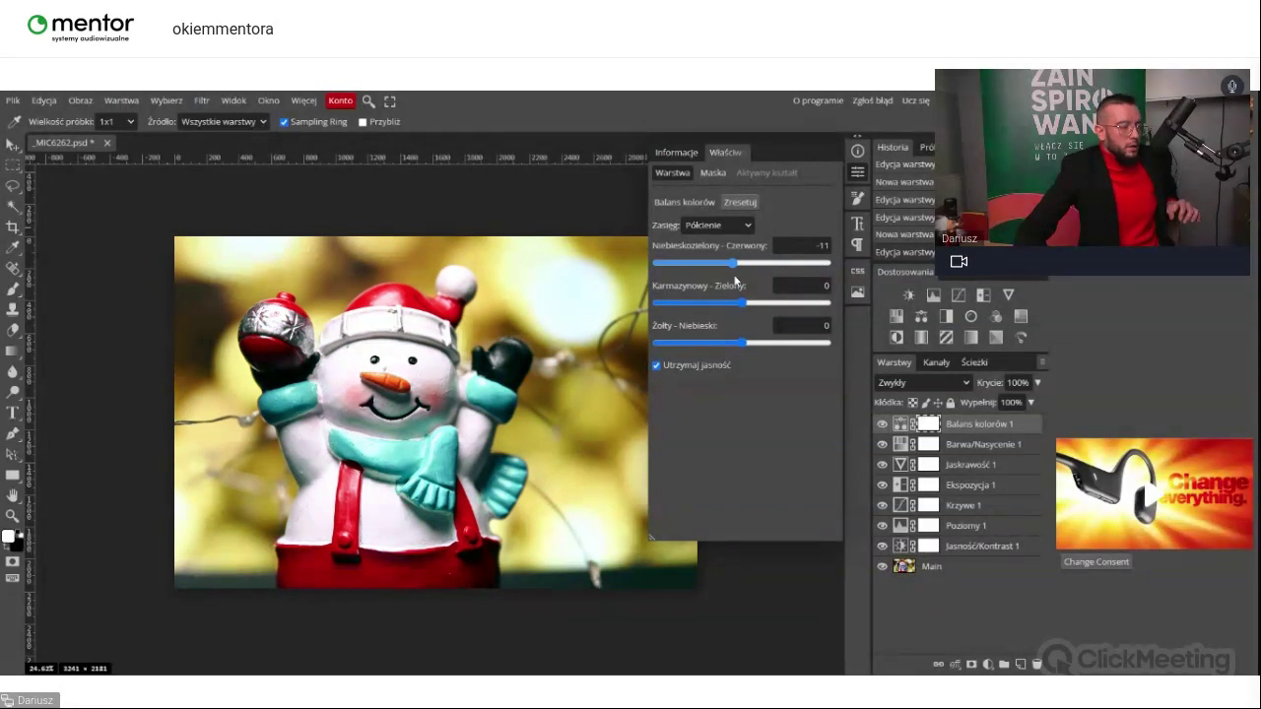
left_click(742, 263)
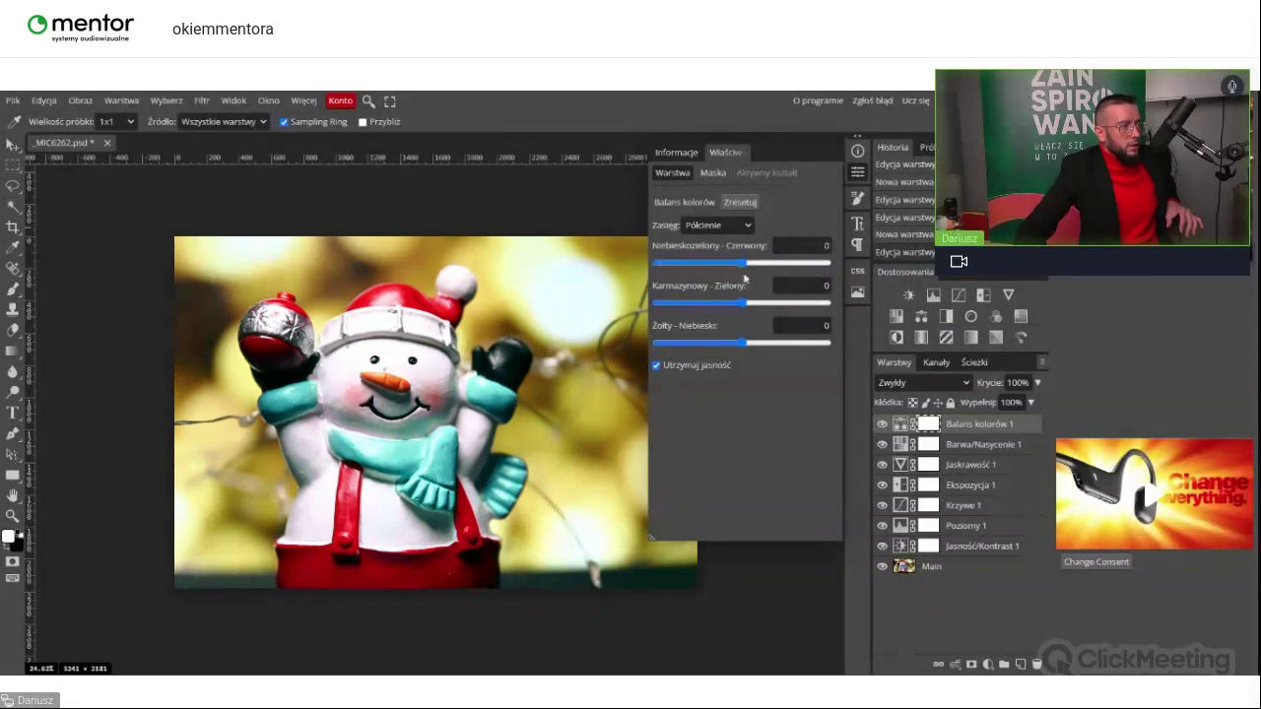
left_click(737, 304)
left_click_drag(737, 307, 742, 309)
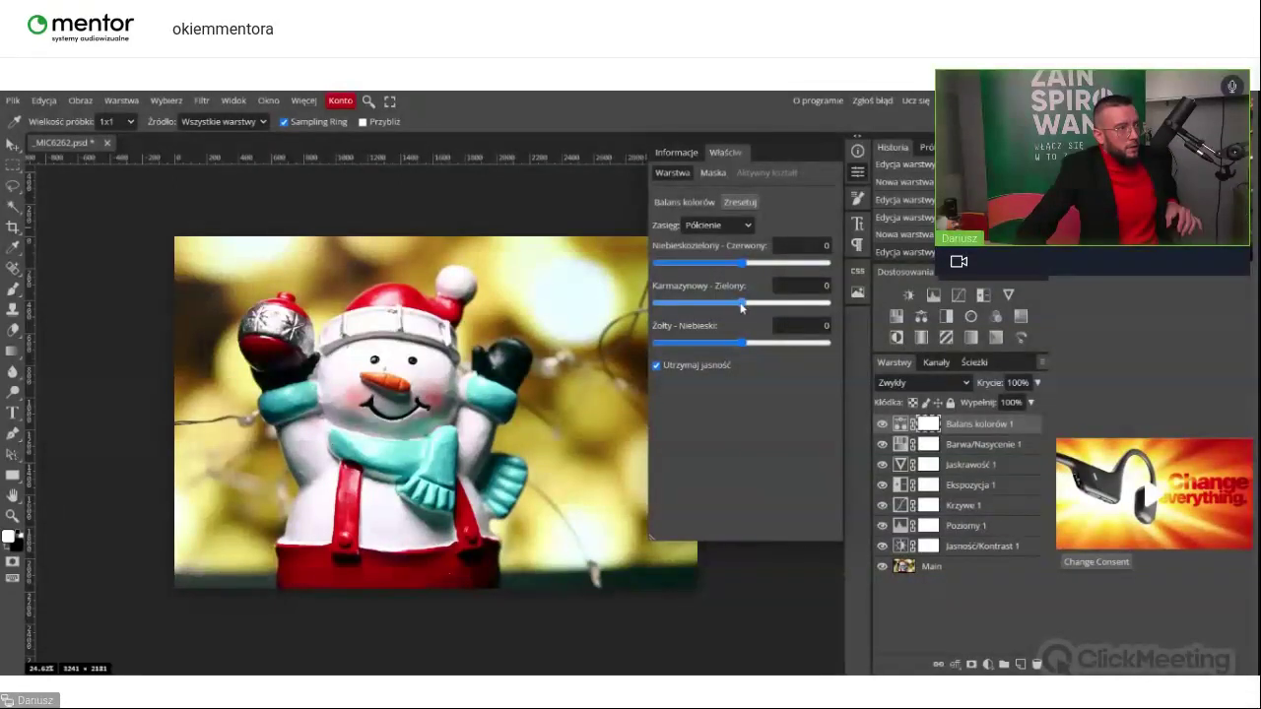
left_click(746, 345)
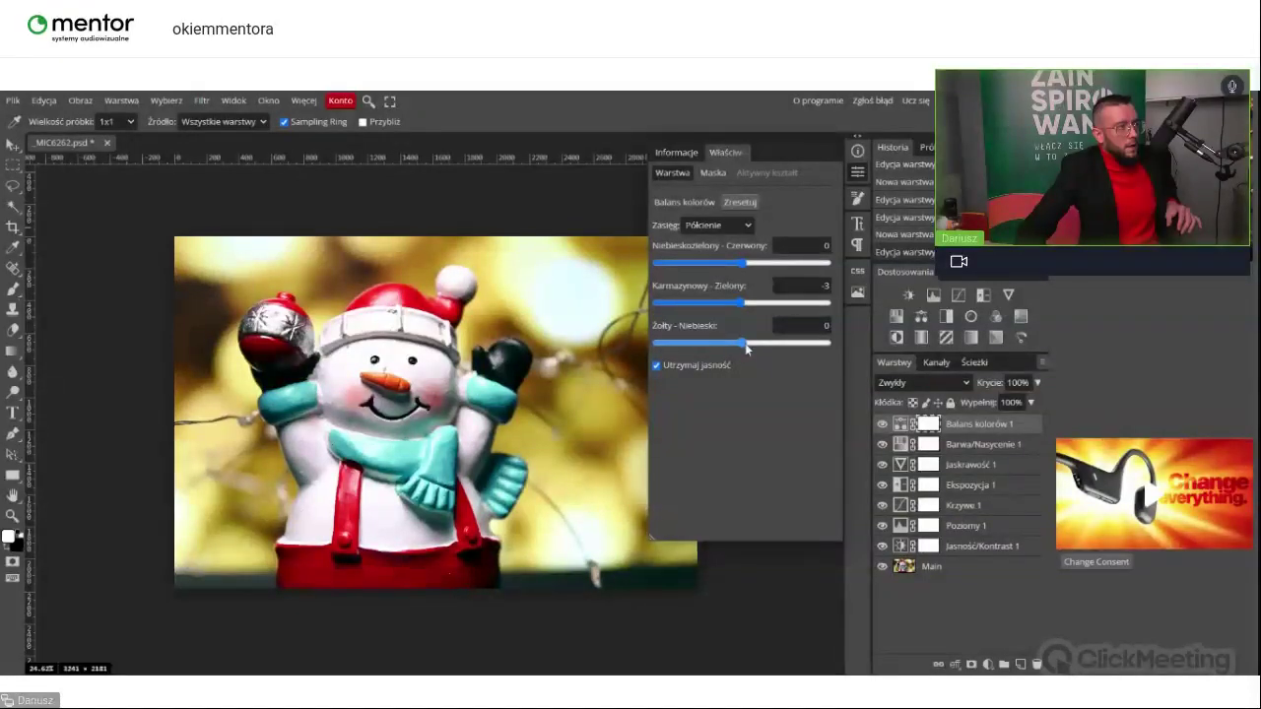
left_click_drag(746, 347, 741, 347)
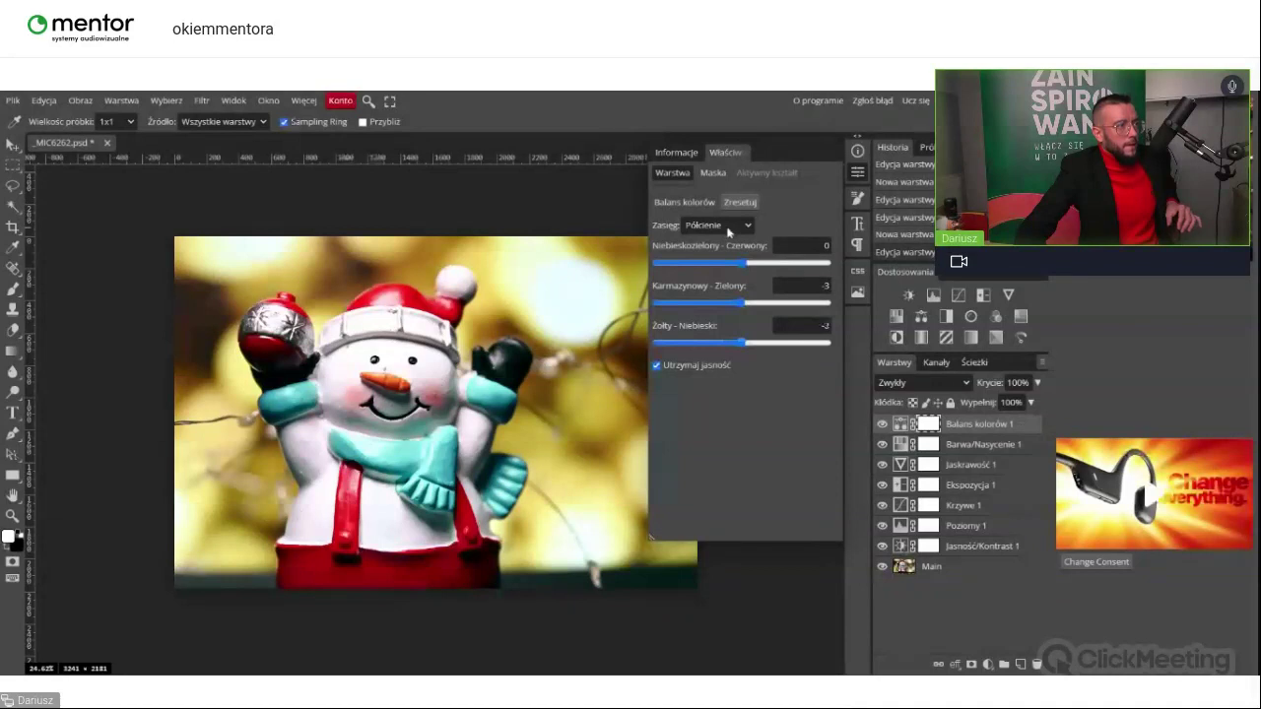
Step: Shift the highlights to −6 cyan–red and −9 magenta–green, keeping Preserve Luminosity on
left_click(728, 225)
left_click(714, 258)
left_click_drag(745, 303, 744, 304)
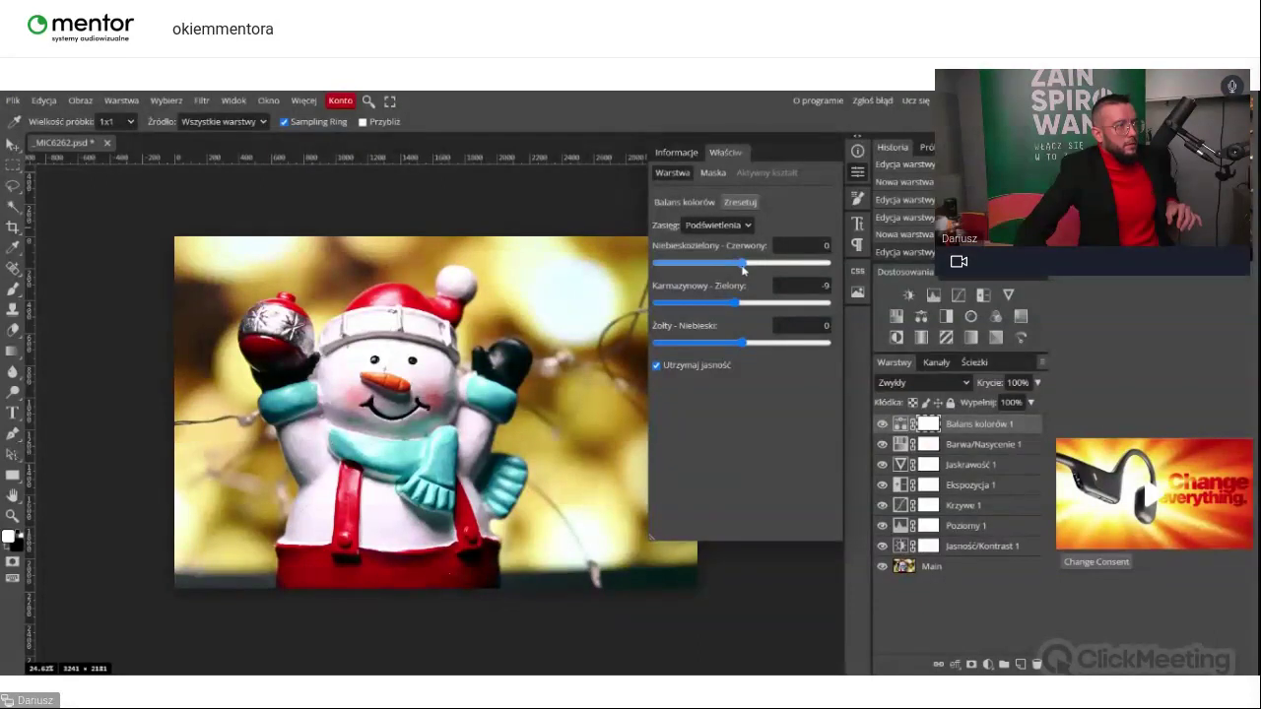
left_click_drag(744, 268, 736, 268)
left_click(656, 367)
left_click(656, 366)
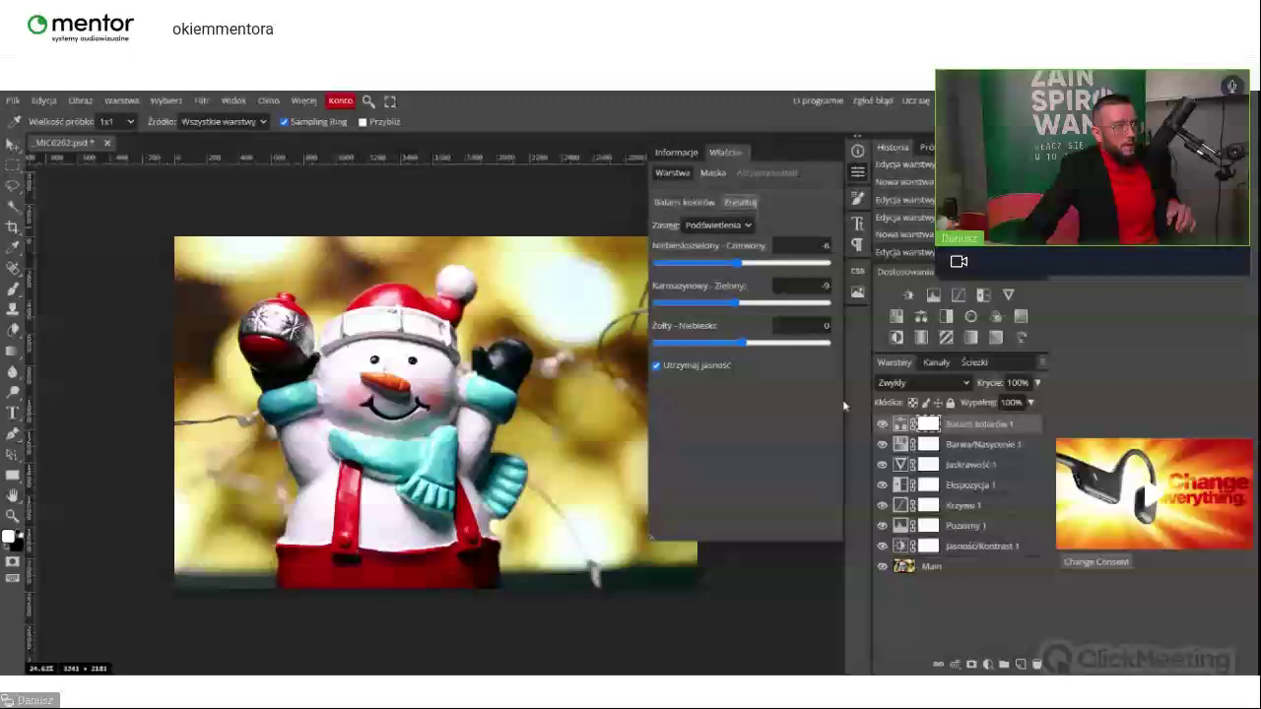
Step: Compare against the original with adjustments hidden, then add a second Color Balance layer
left_click_drag(882, 424, 880, 552)
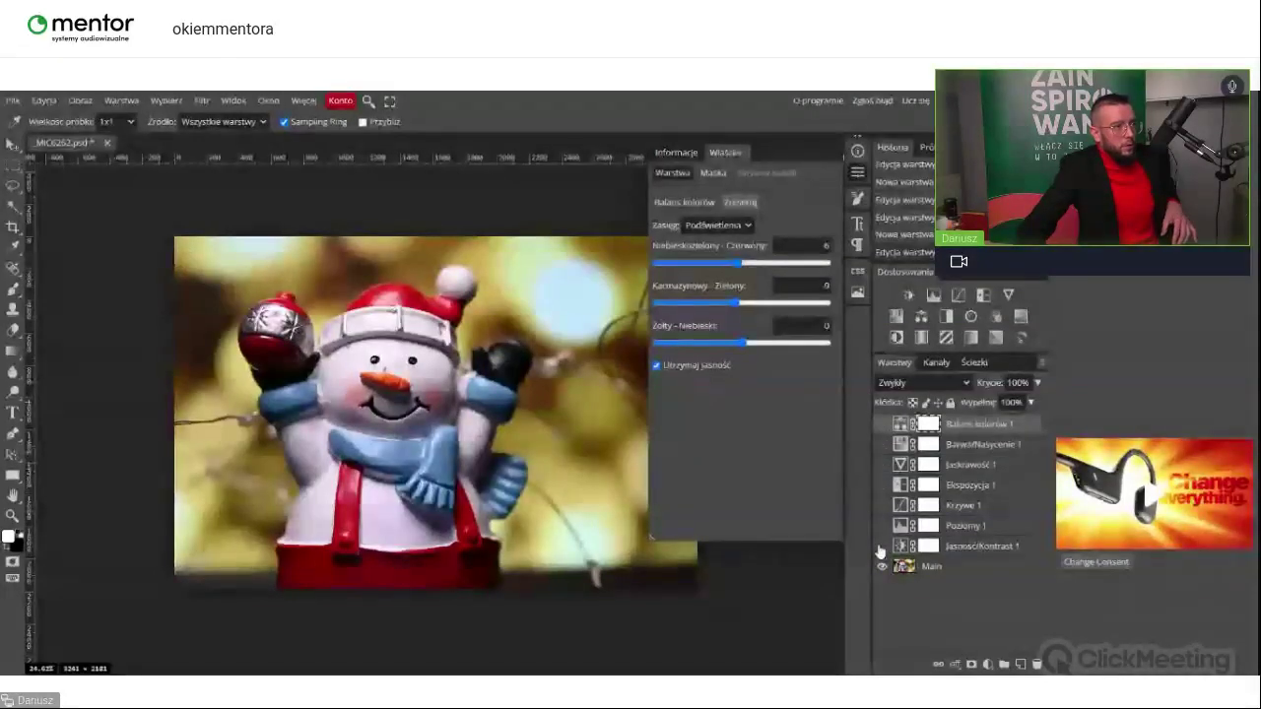
left_click_drag(880, 552, 882, 423)
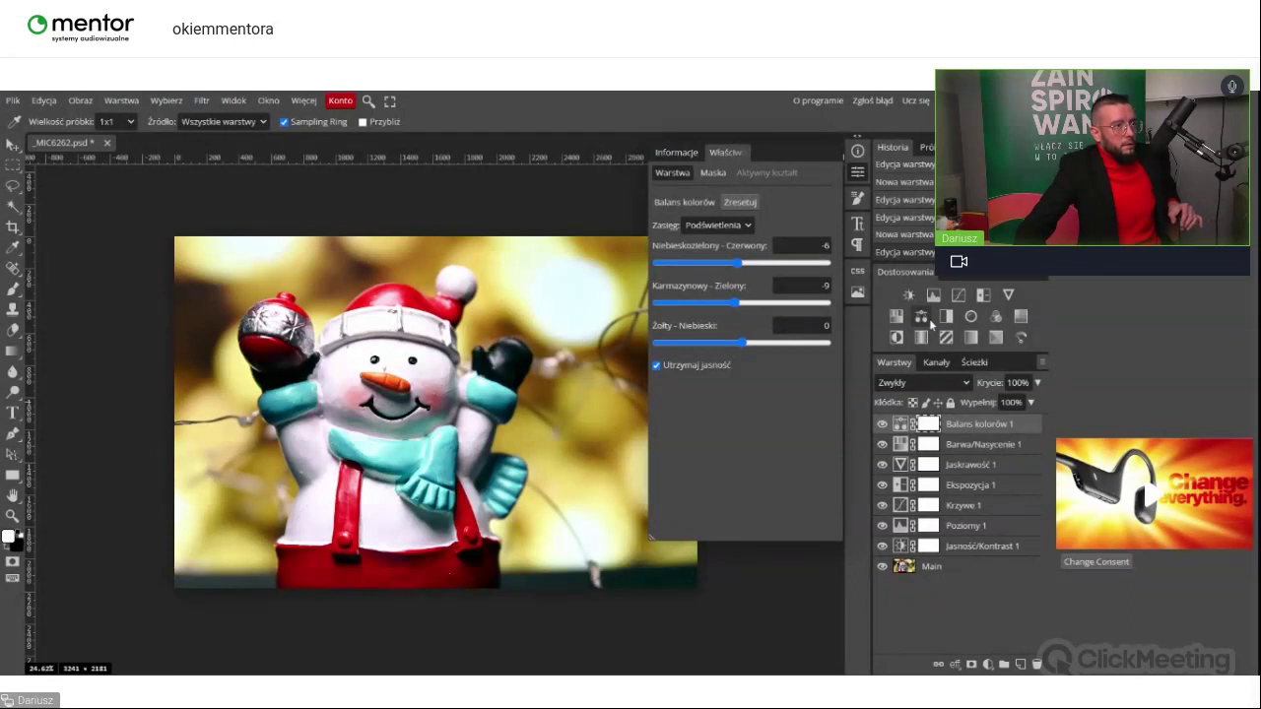
left_click(926, 320)
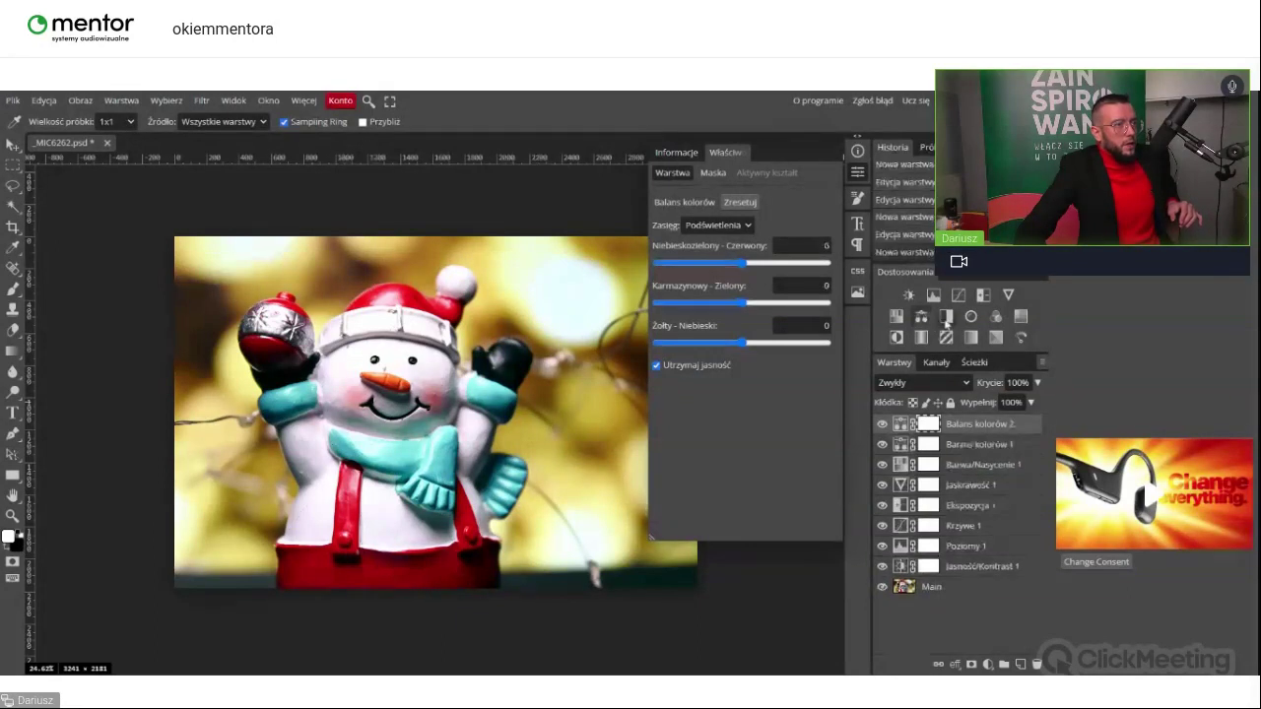
Step: Add a Black & White adjustment layer (Czarny i Biały 1) to render the snowman greyscale
left_click(946, 317)
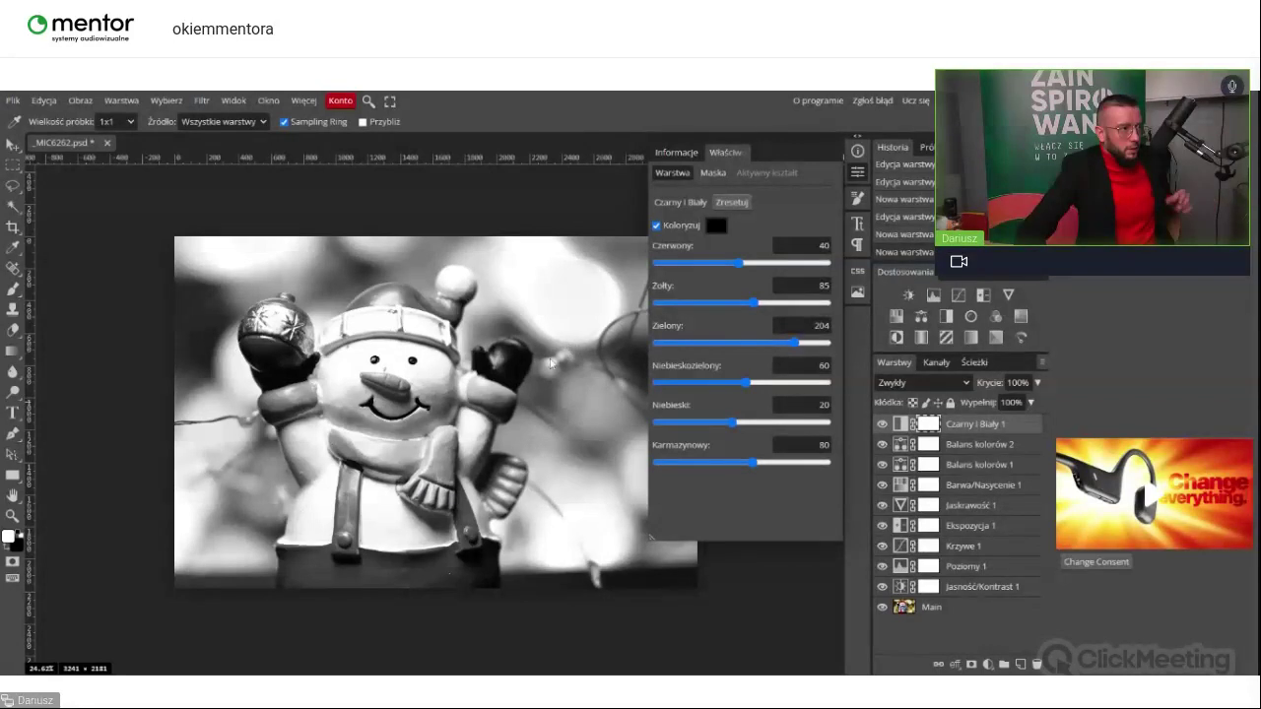
Step: Tweak the Red and Yellow sliders in the Black & White mix
left_click(740, 263)
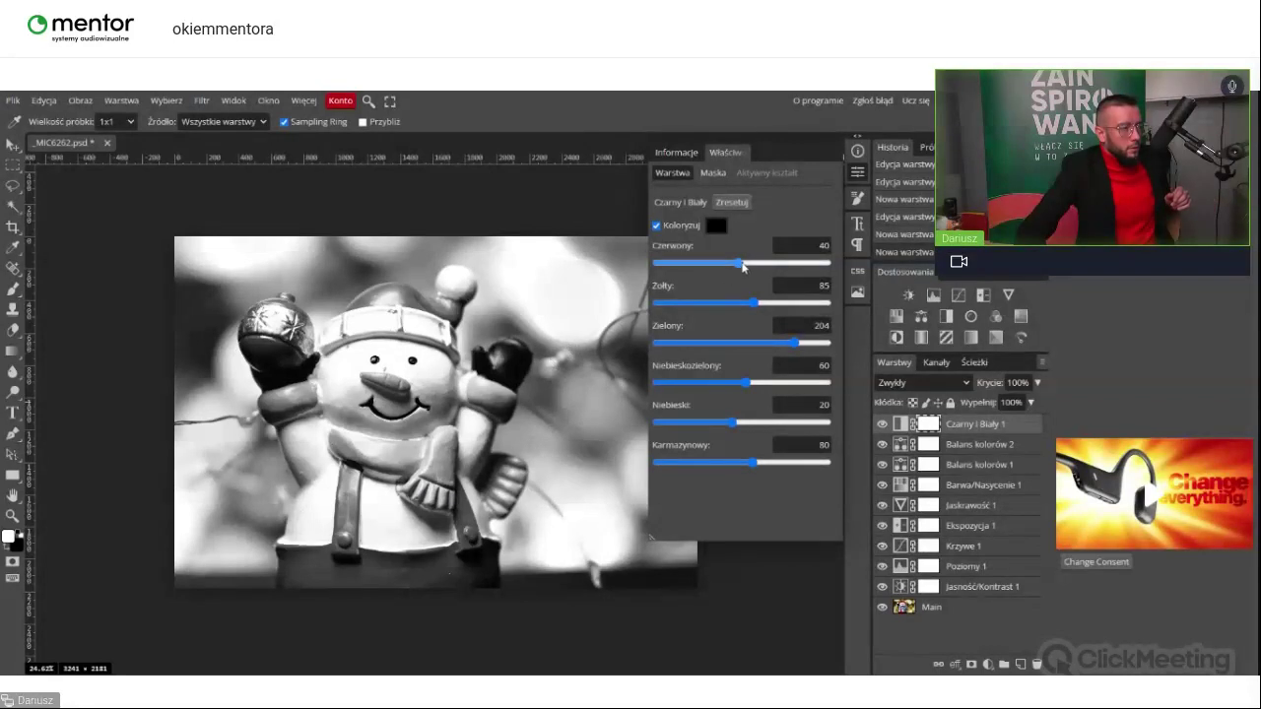
left_click_drag(717, 264, 659, 266)
left_click(730, 264)
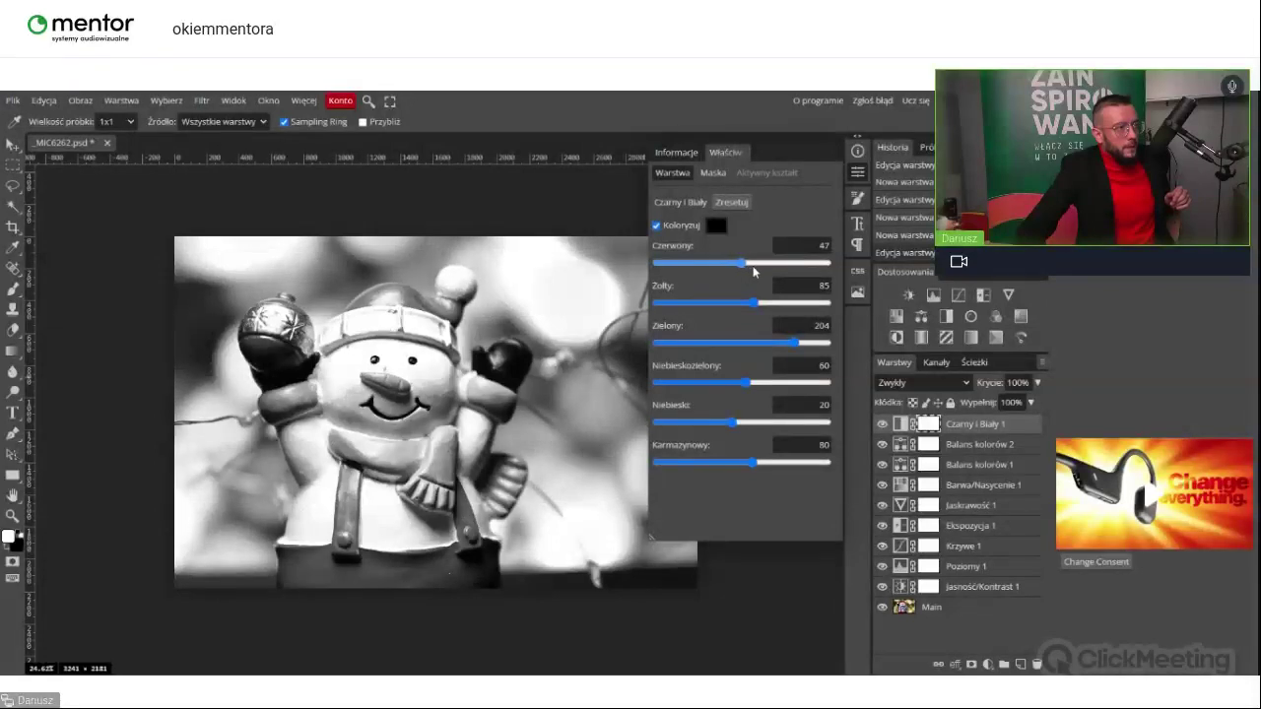
left_click(757, 266)
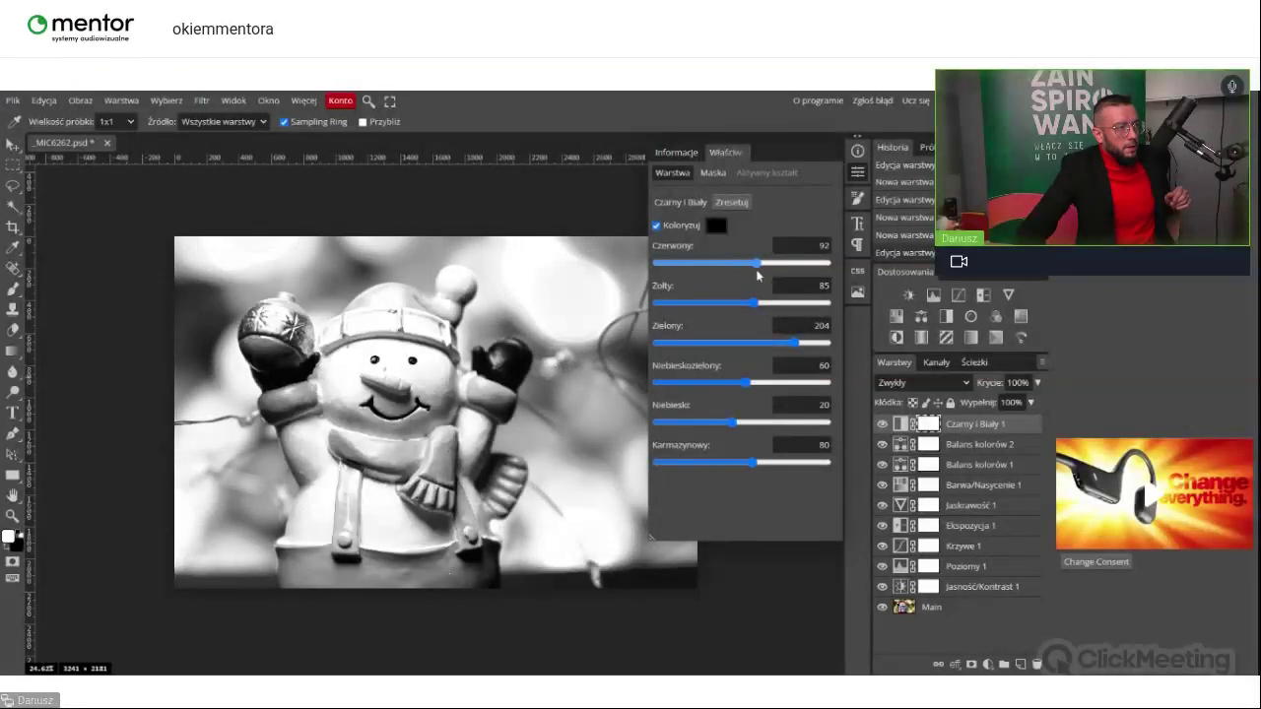
left_click(752, 276)
left_click(768, 302)
left_click(750, 303)
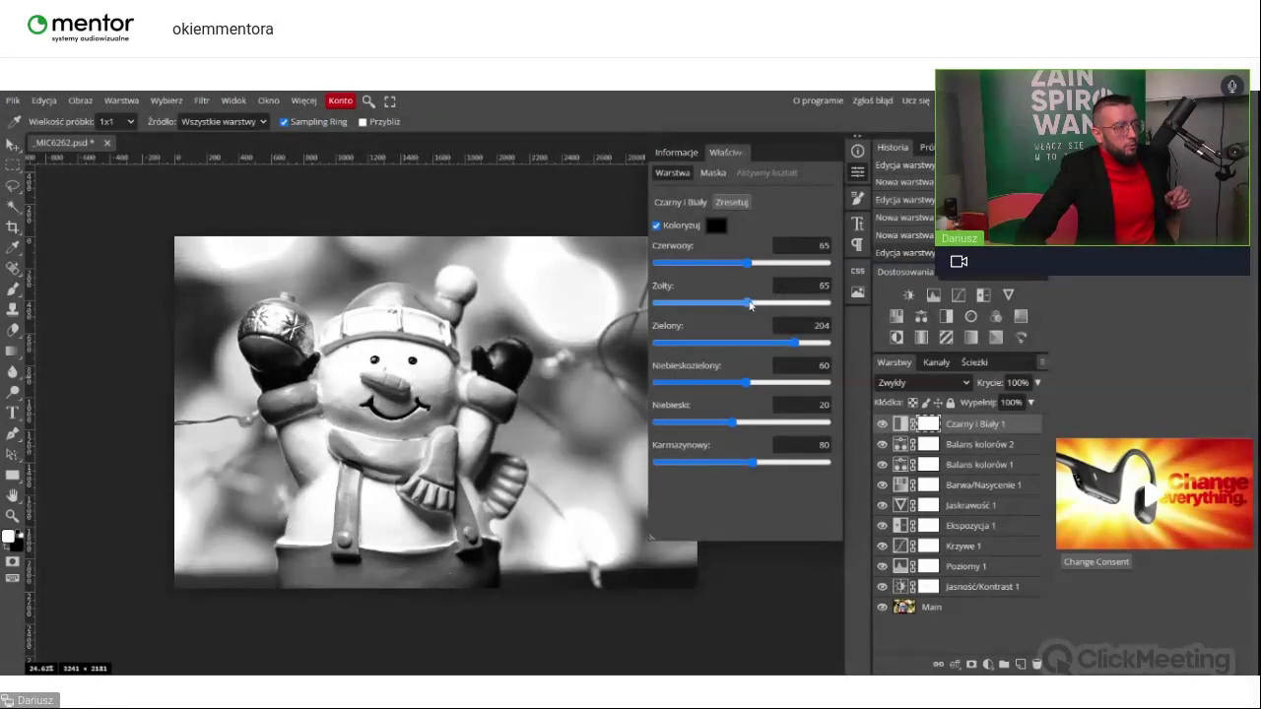
left_click_drag(749, 303, 741, 306)
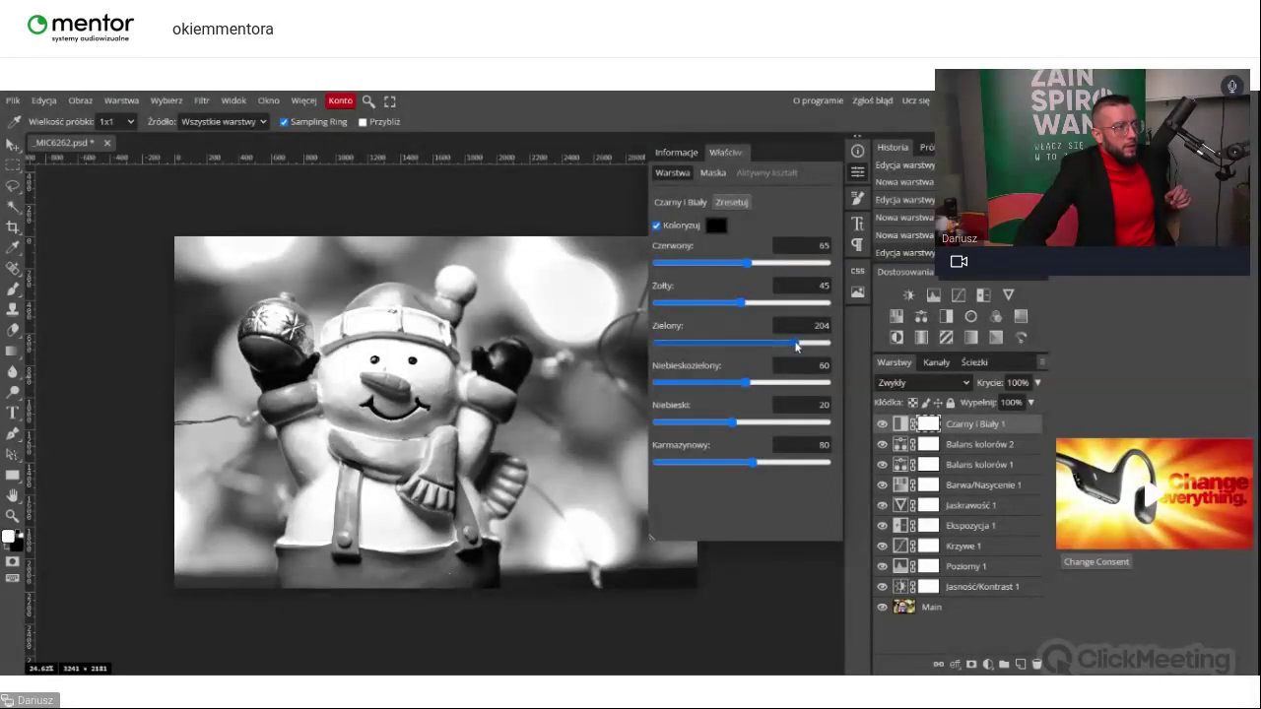
Step: Set Green -13, Cyan 9, Blue 41, Magenta 1, then add a sepia Photo Filter layer
left_click_drag(796, 345, 771, 384)
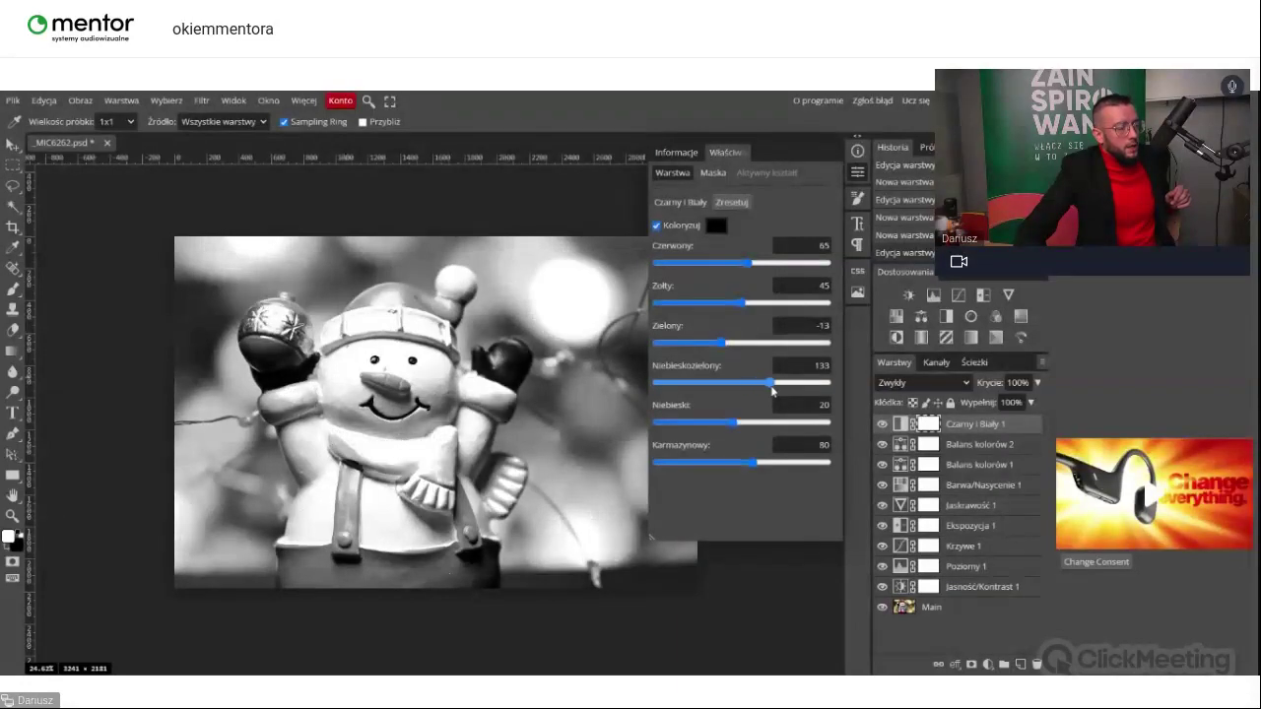
left_click_drag(771, 384, 730, 394)
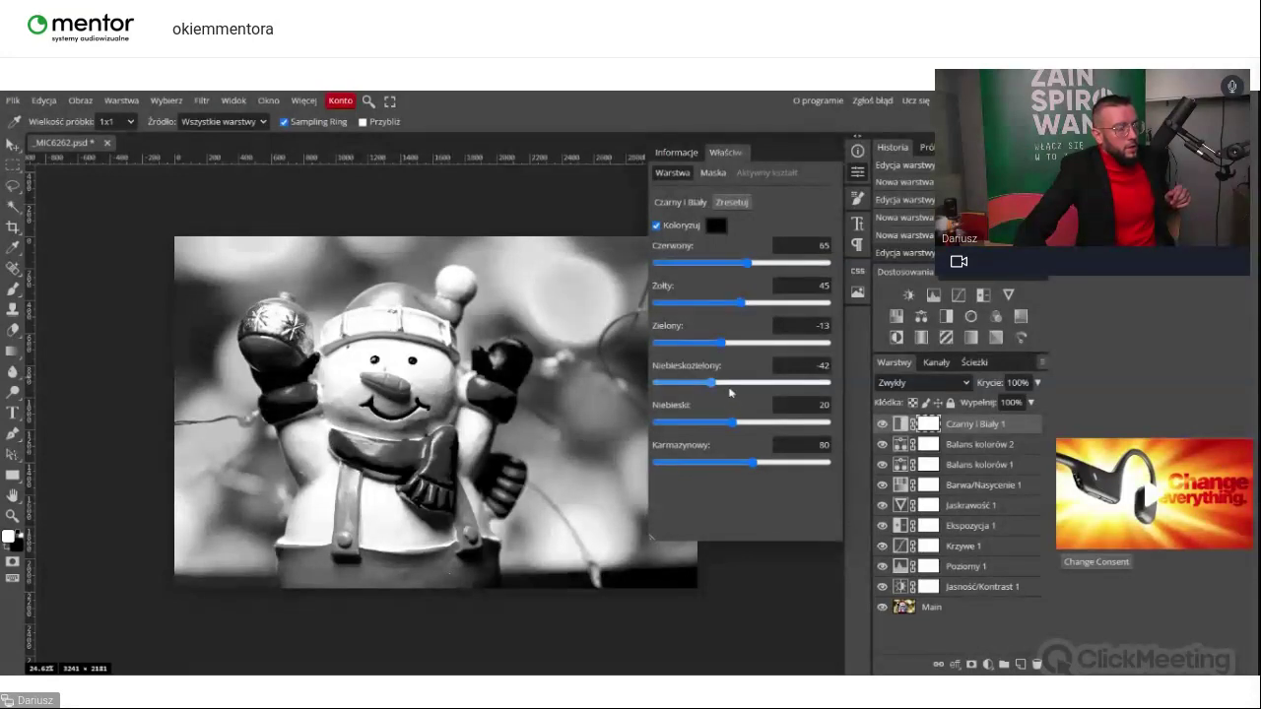
left_click_drag(734, 422, 742, 432)
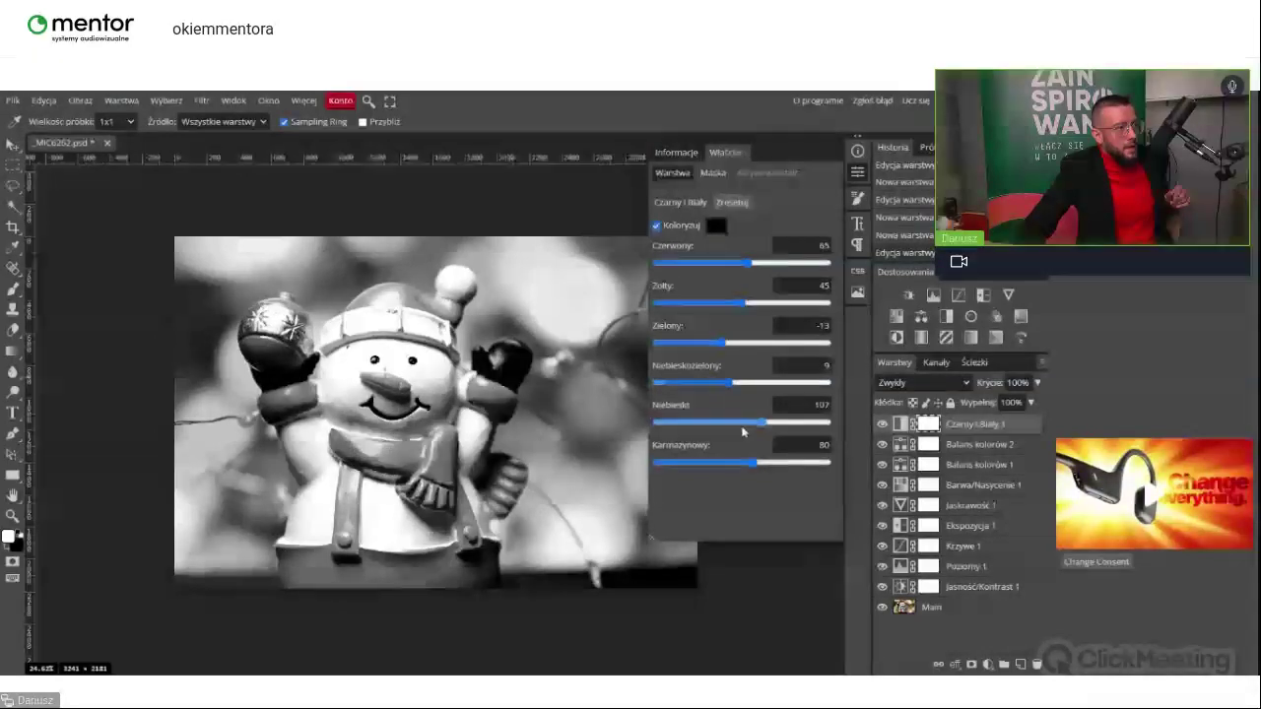
left_click_drag(759, 421, 728, 471)
left_click(728, 467)
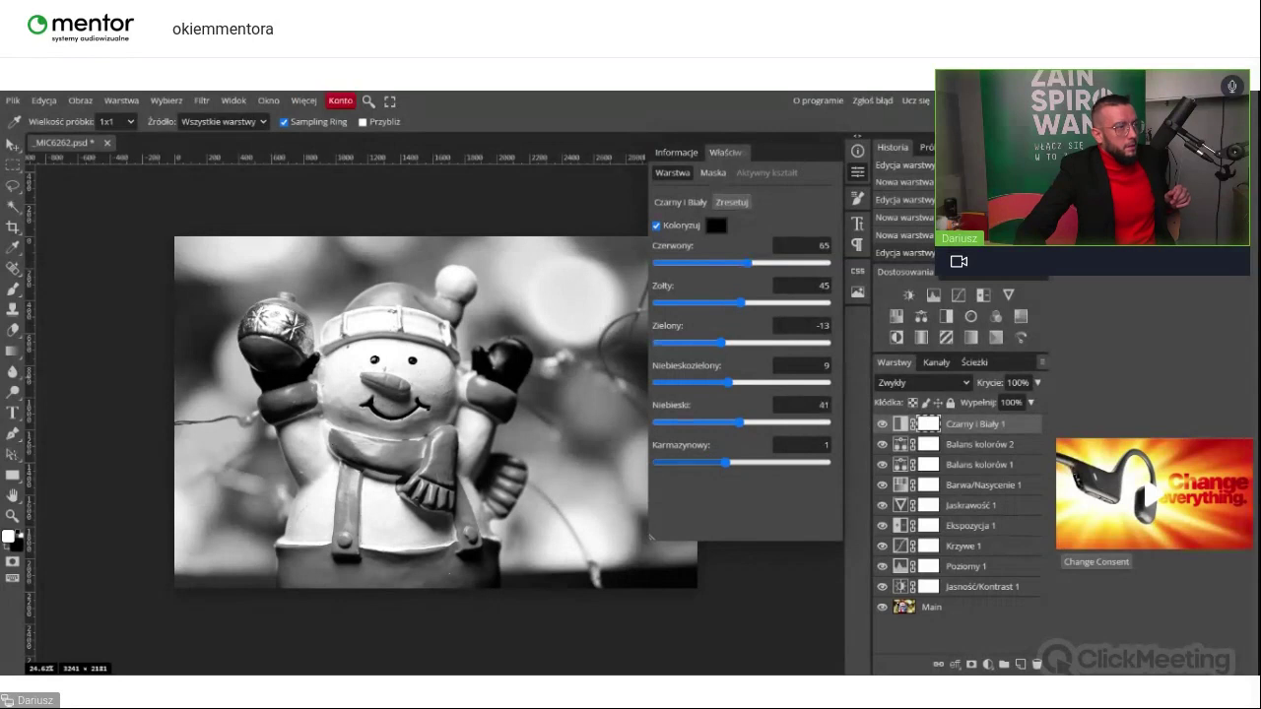
left_click(970, 316)
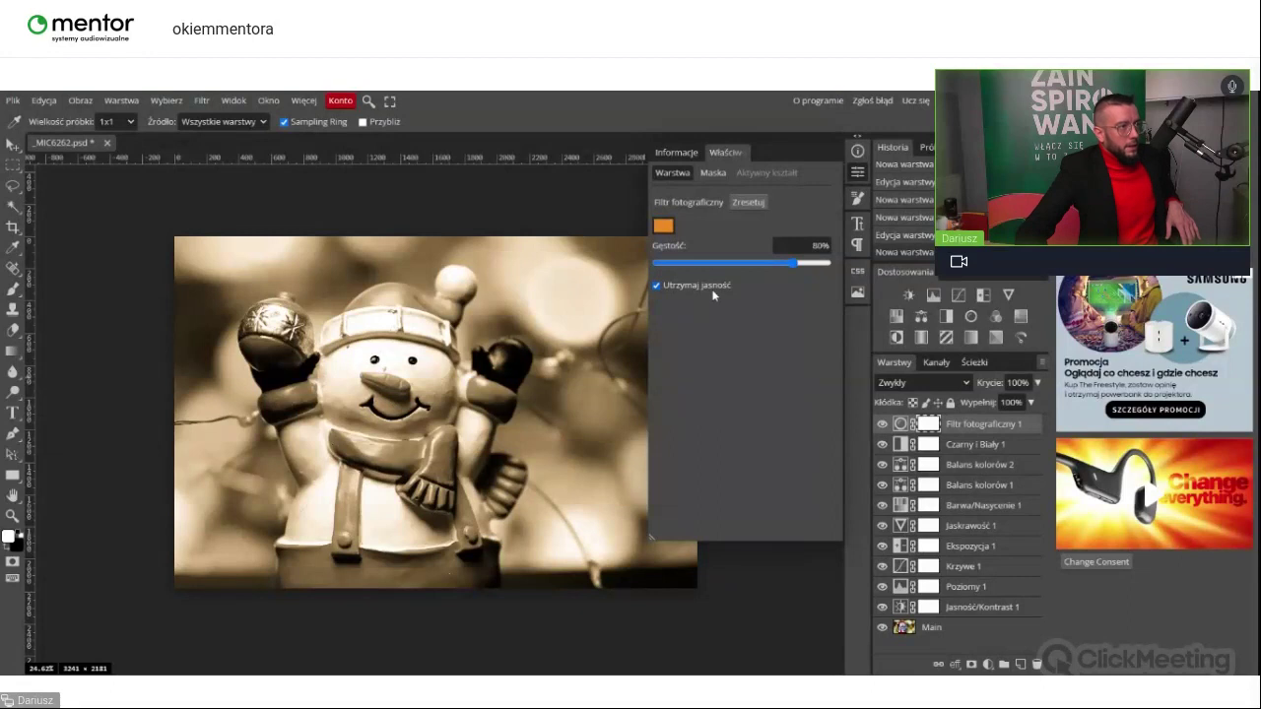
Step: Try a mid-green filter colour in the Photo Filter at about 81% density
left_click_drag(793, 263, 825, 266)
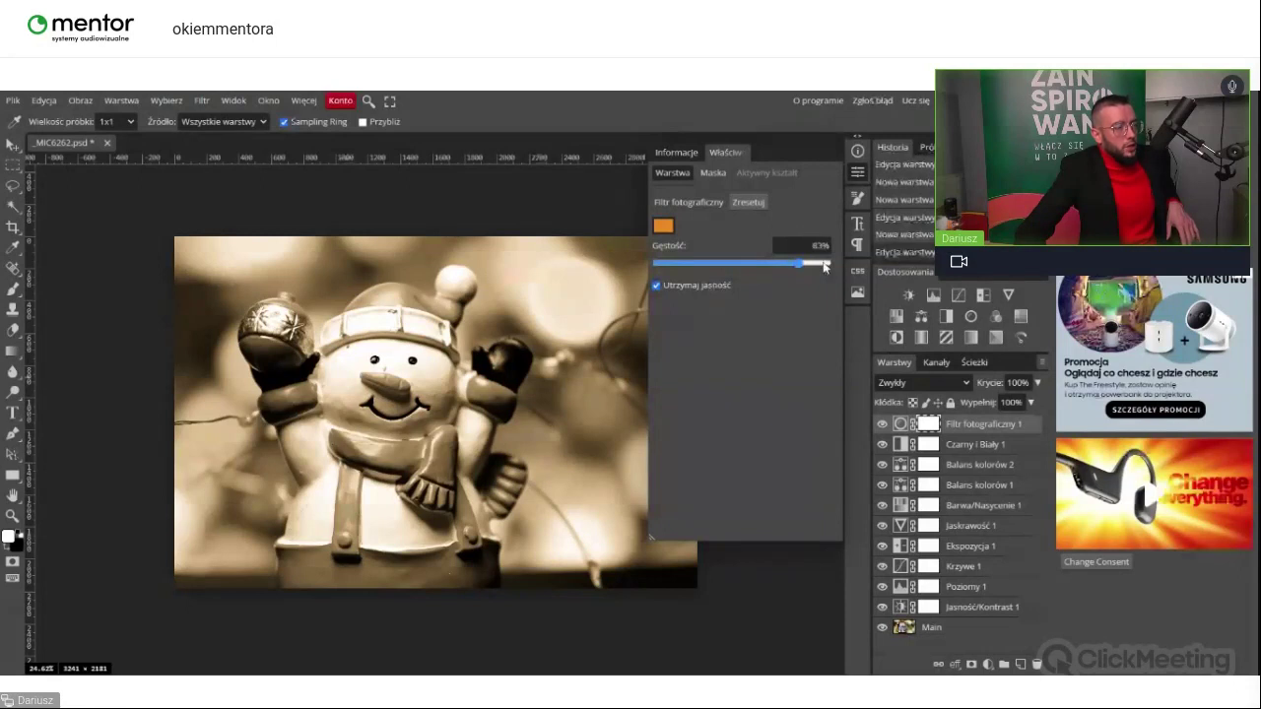
left_click_drag(825, 265, 755, 277)
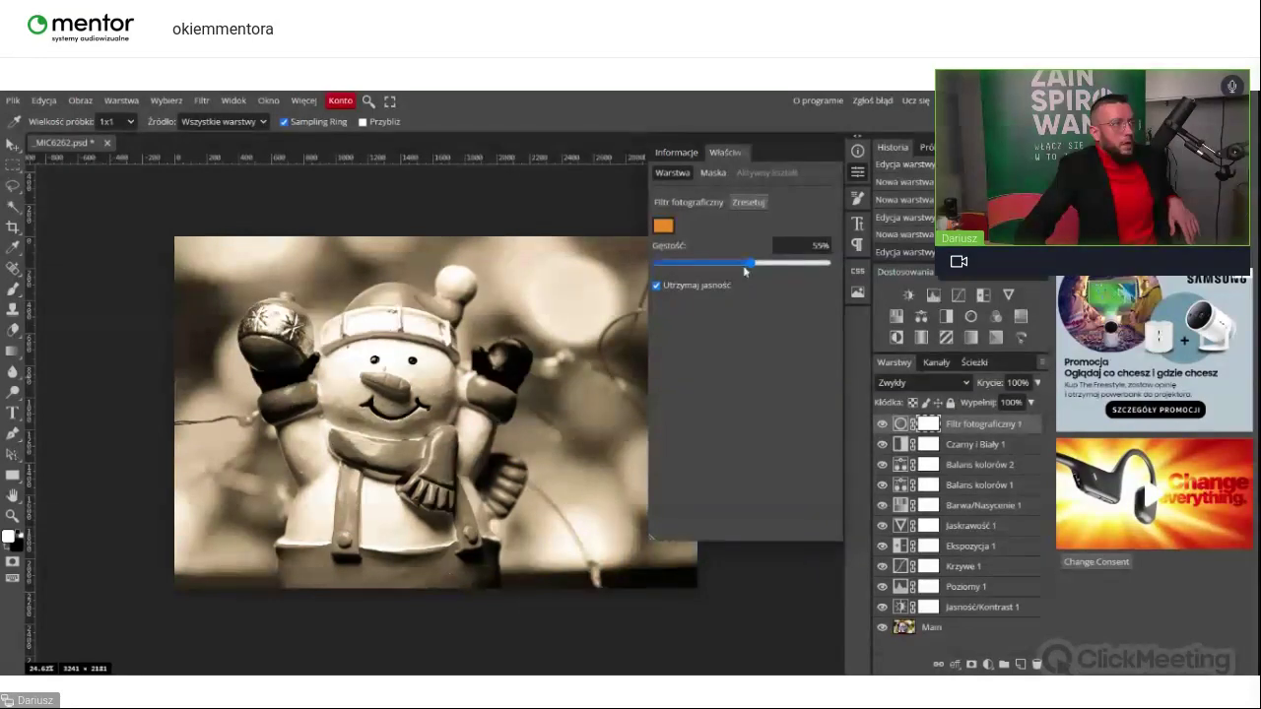
left_click(664, 227)
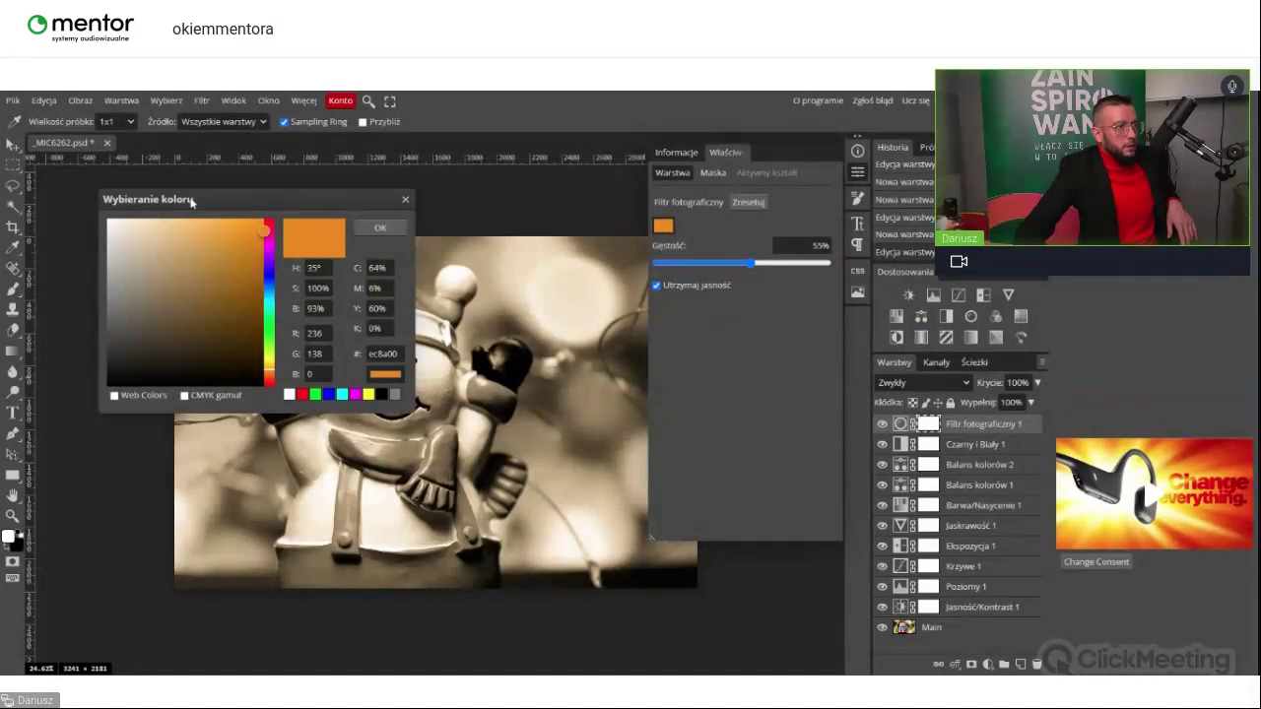
left_click_drag(192, 201, 780, 312)
left_click(852, 458)
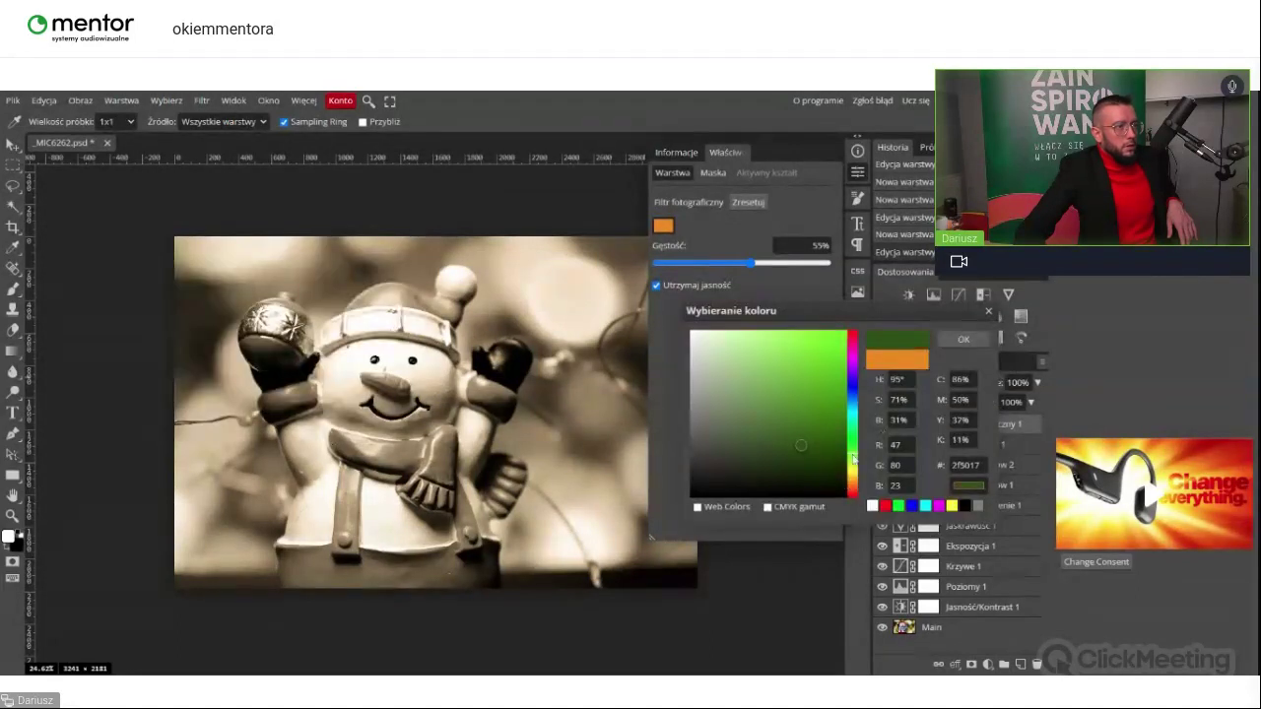
left_click(831, 359)
left_click_drag(821, 349, 820, 394)
left_click(964, 340)
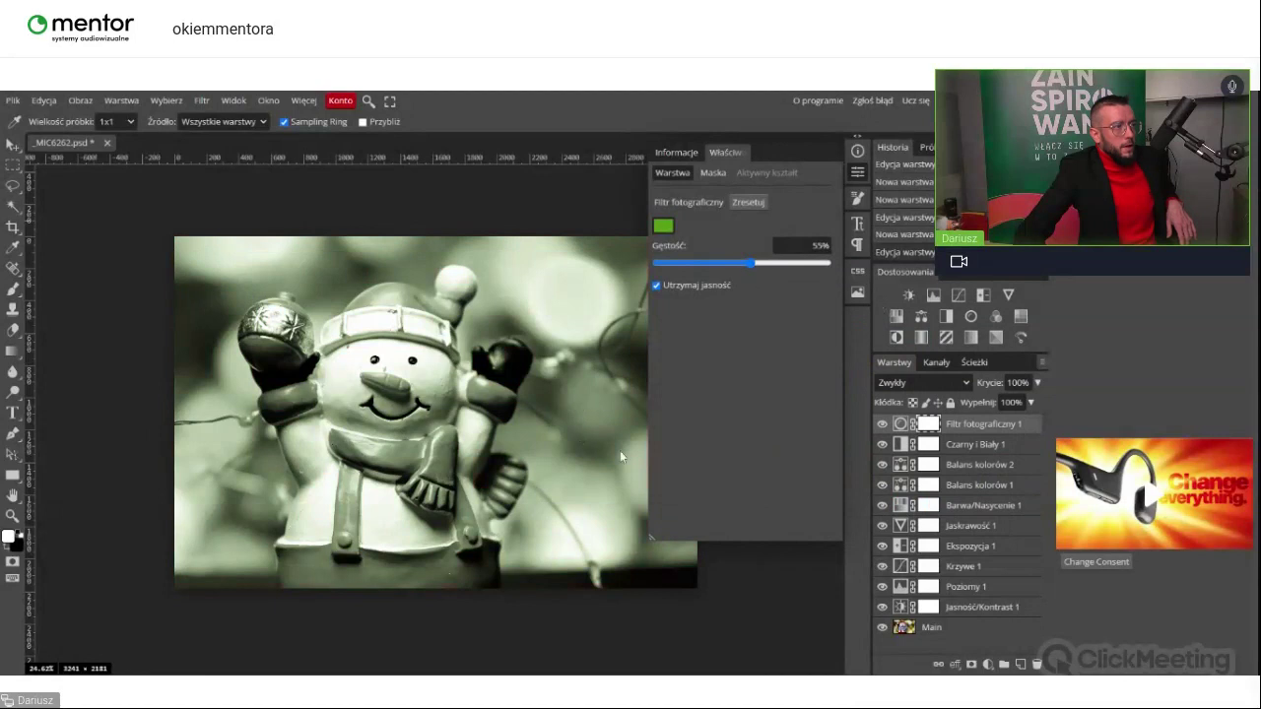
left_click_drag(756, 266, 765, 267)
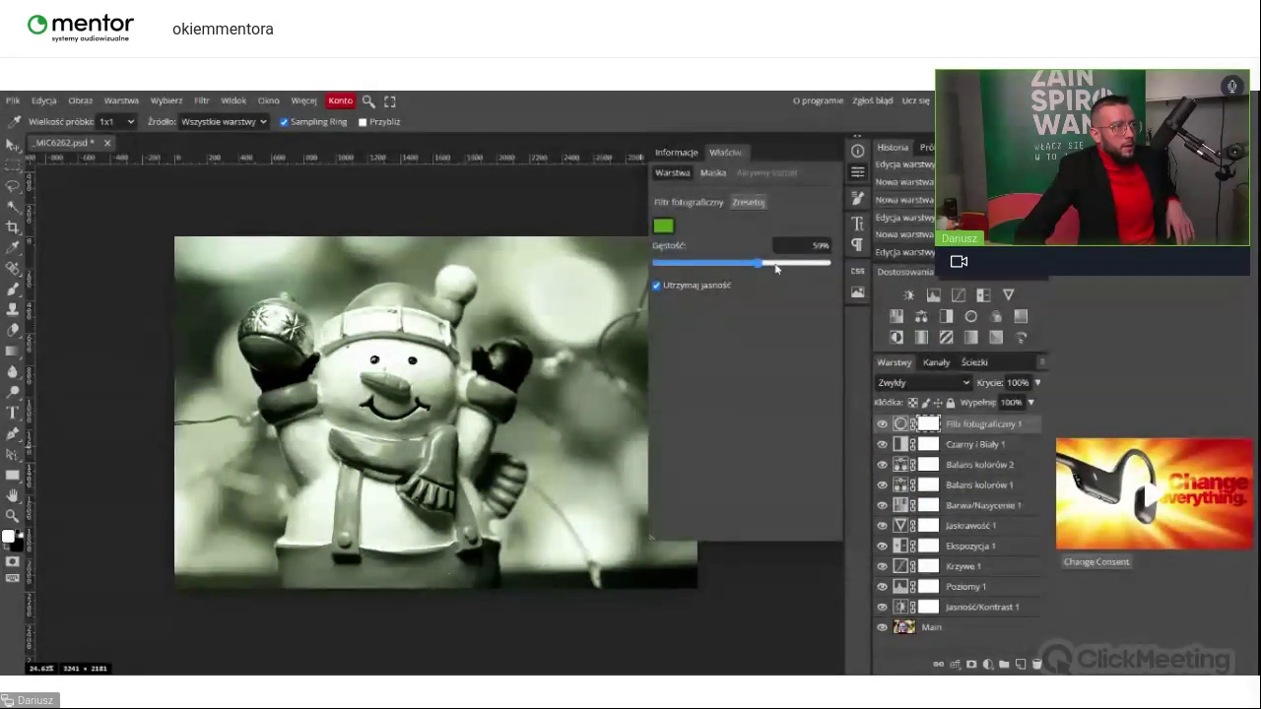
left_click_drag(776, 268, 796, 264)
Step: Change the filter colour to deep red (b32008) and set density to 25%
left_click(663, 227)
left_click_drag(270, 329, 271, 380)
mouse_move(239, 283)
left_mouse_down()
mouse_move(235, 251)
mouse_move(238, 296)
mouse_move(256, 268)
left_mouse_up()
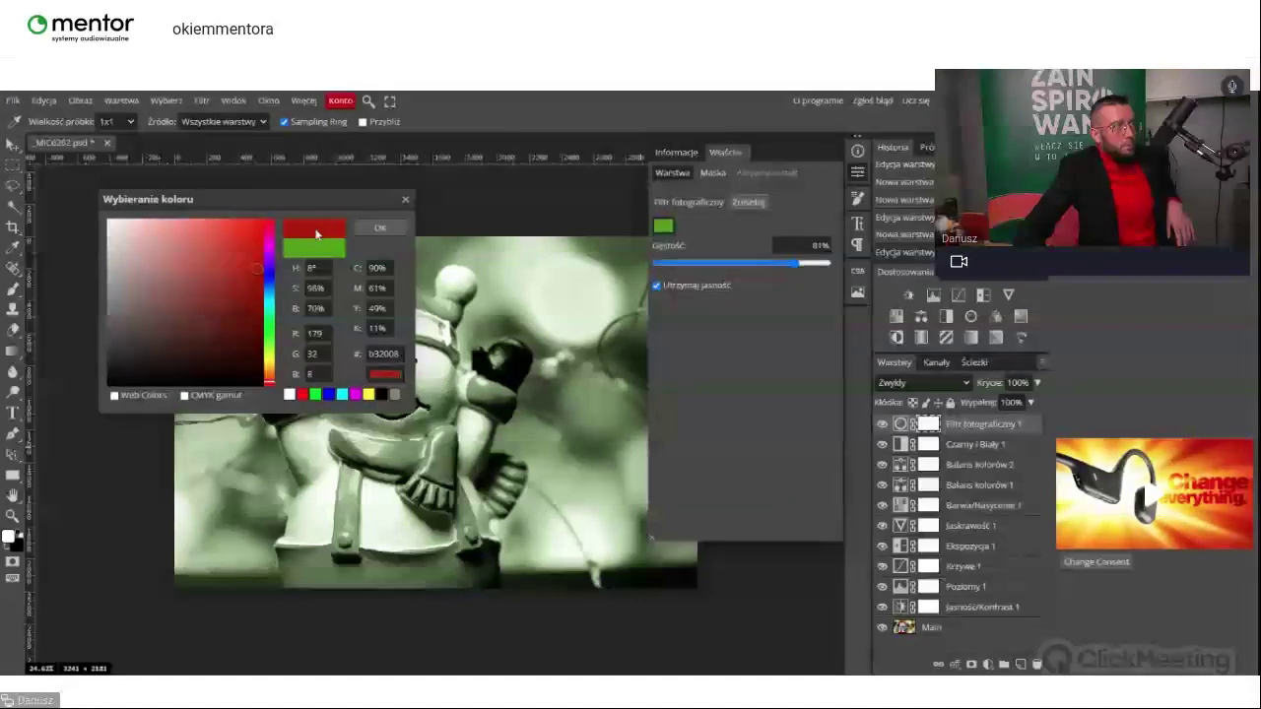
left_click(379, 228)
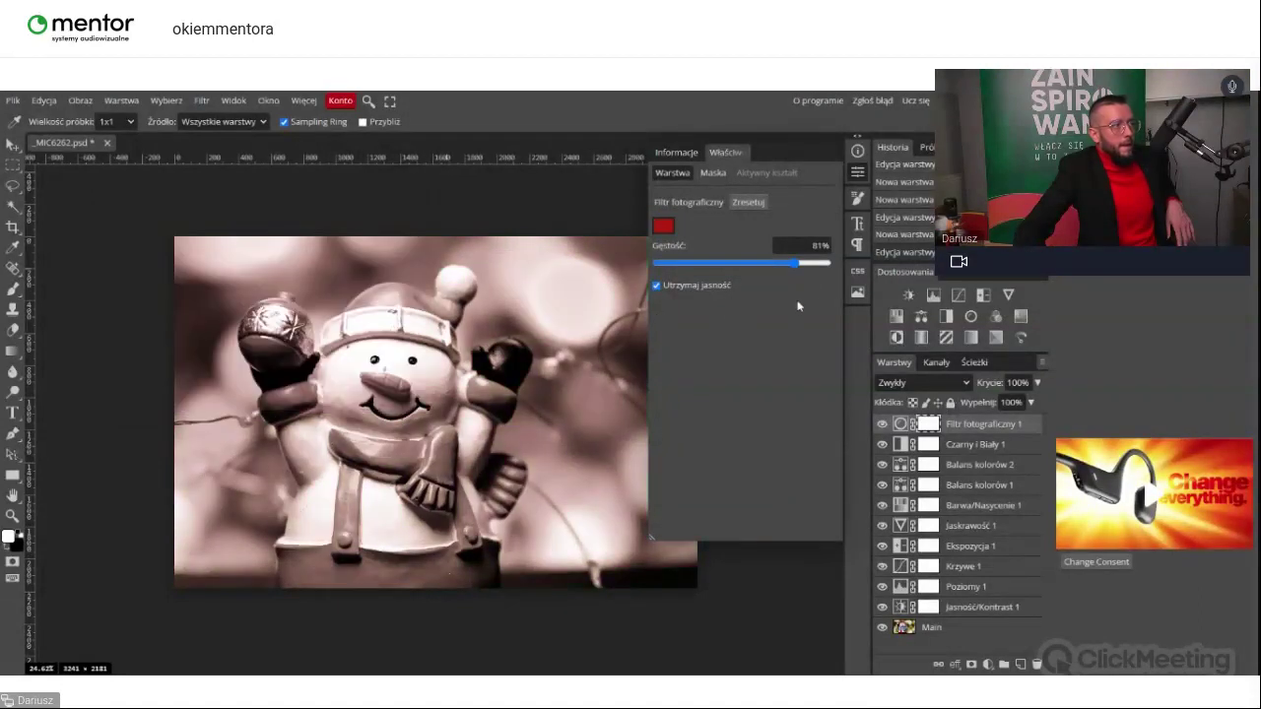
left_click_drag(764, 267, 727, 266)
left_click(740, 267)
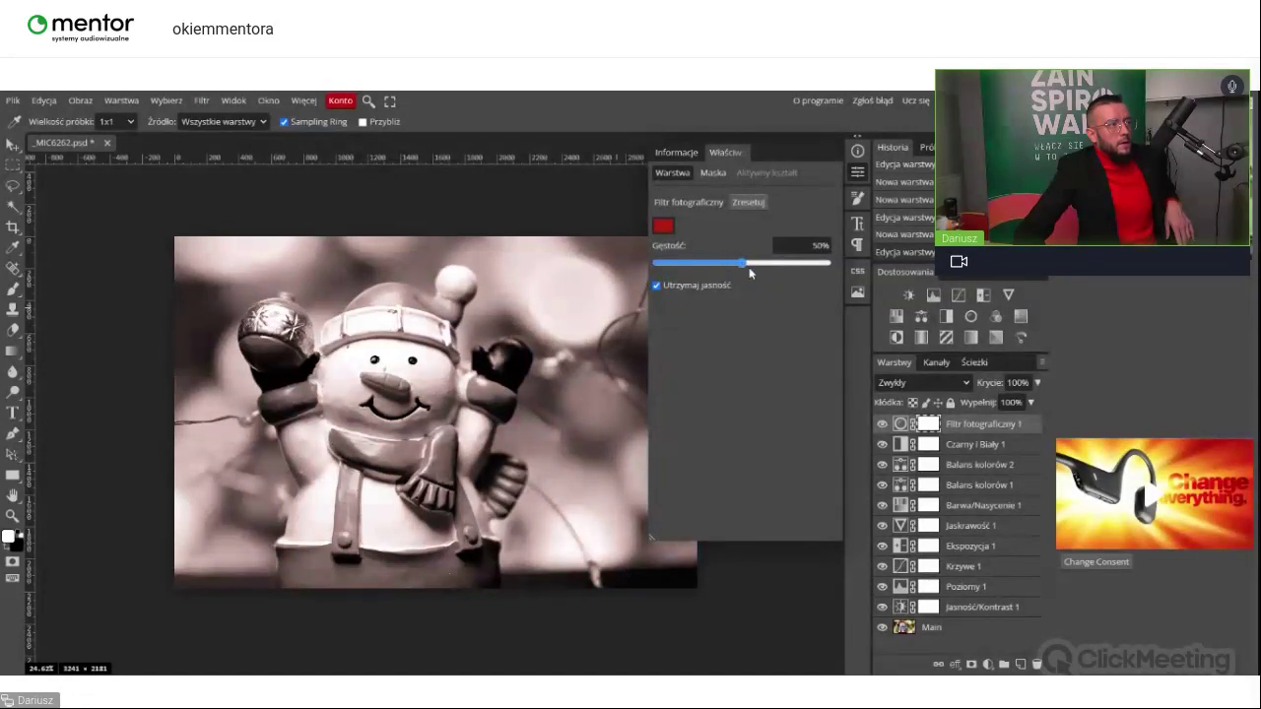
left_click(699, 267)
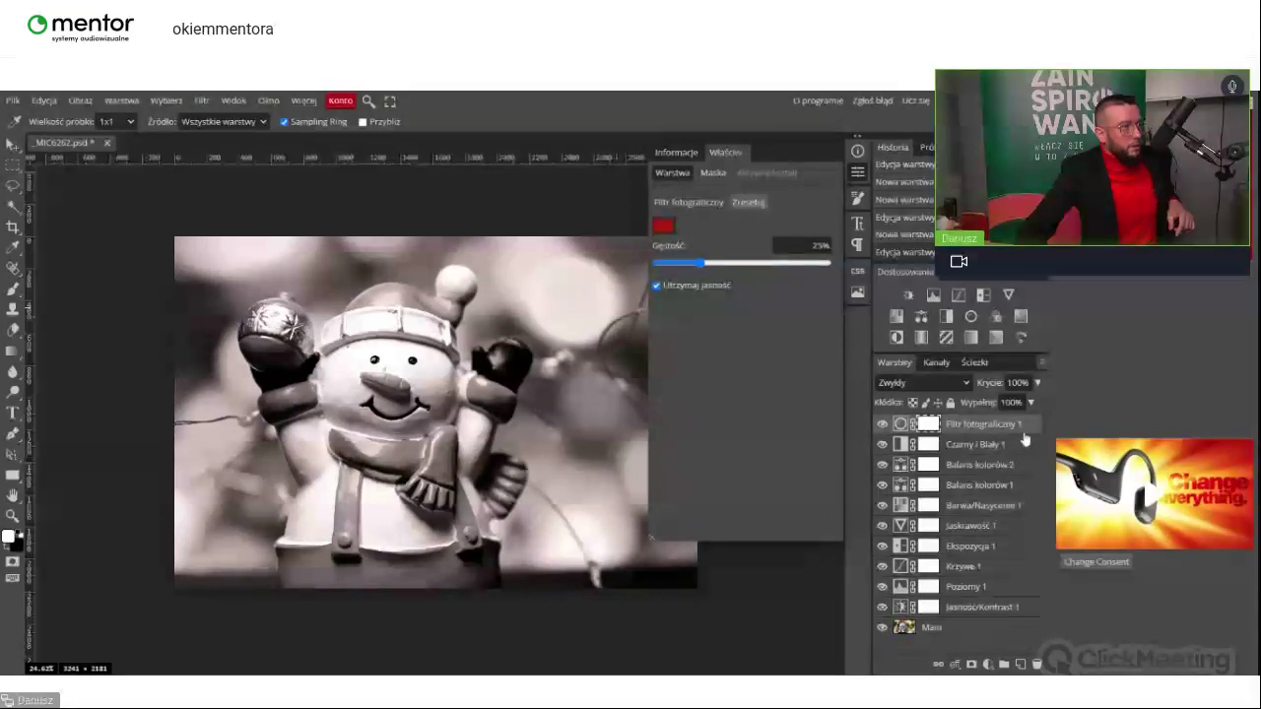
Step: Toggle the Photo Filter and Black & White layers to compare, then select Black & White
left_click_drag(881, 444, 882, 430)
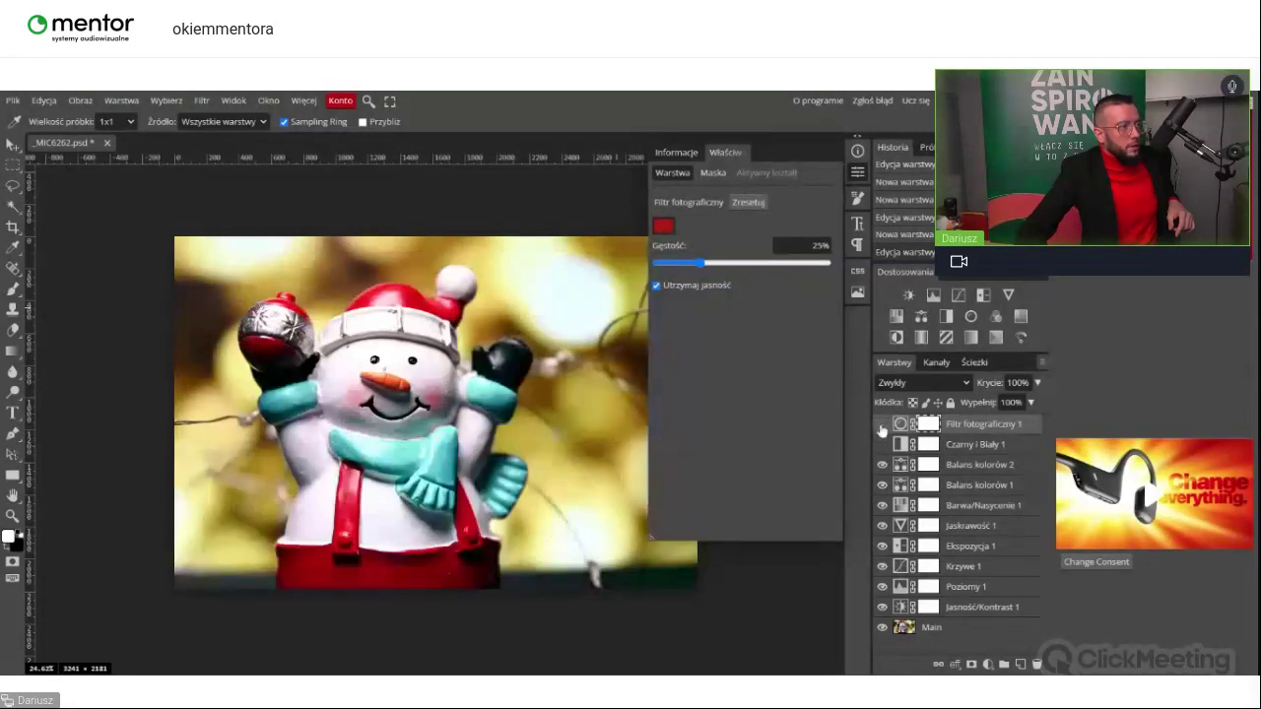
left_click(882, 426)
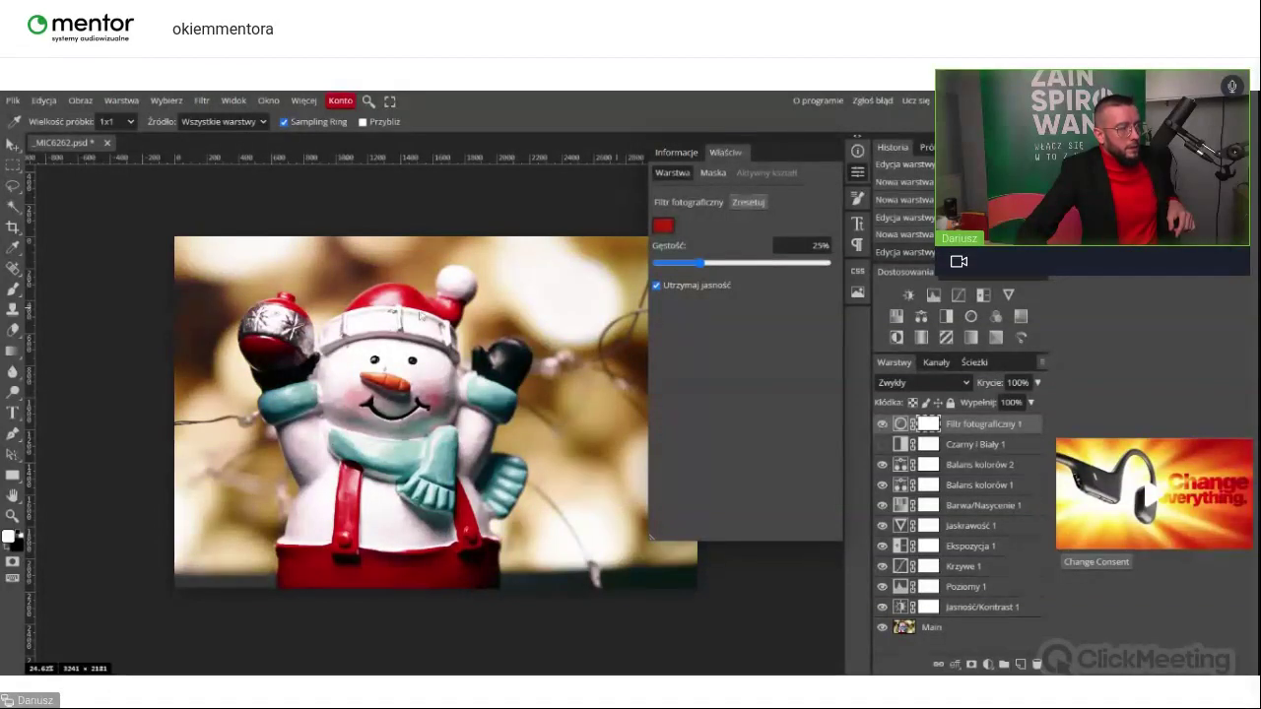
left_click(883, 445)
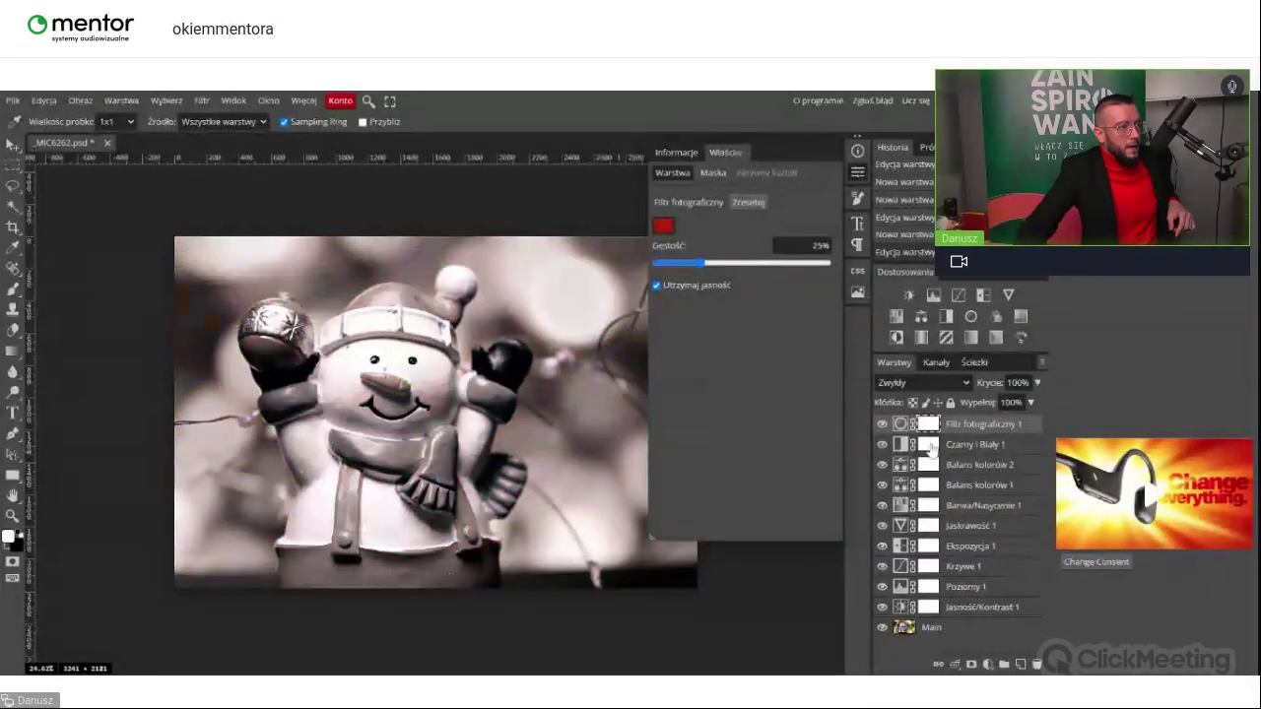
left_click(931, 448)
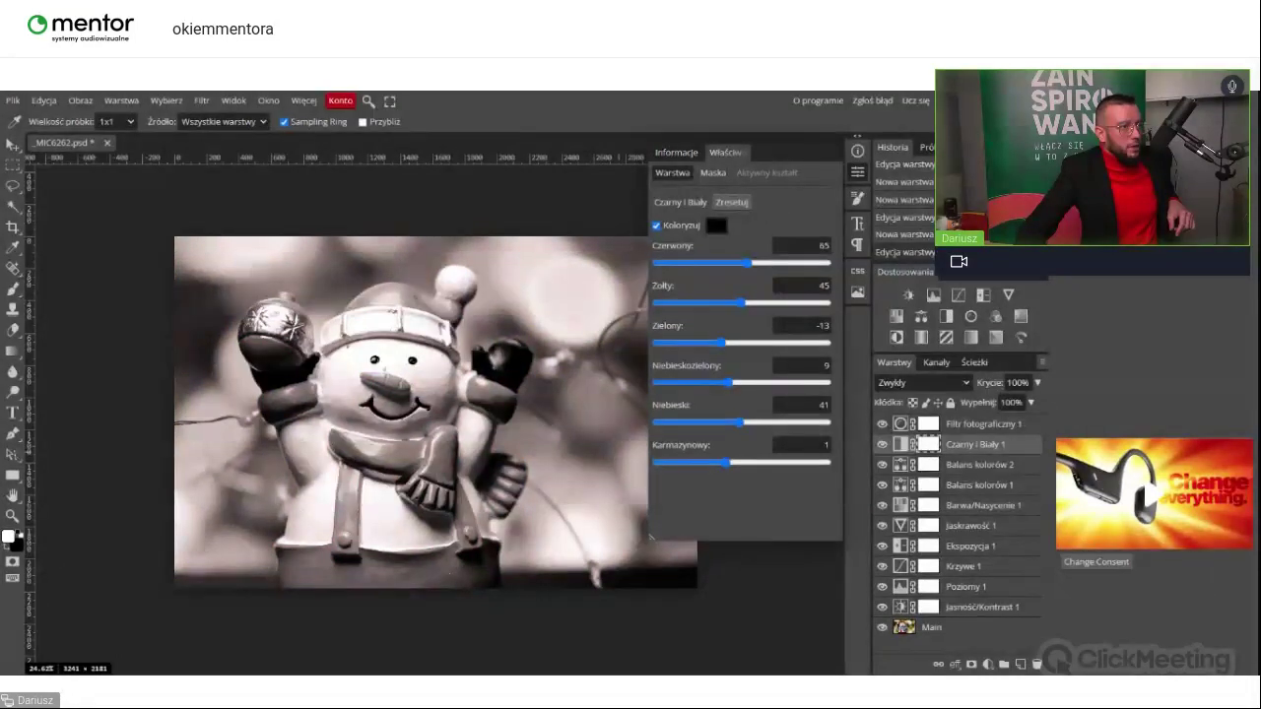
Step: Lower the Black & White layer's opacity to 35%
key("9")
key("9")
key("9")
key("1")
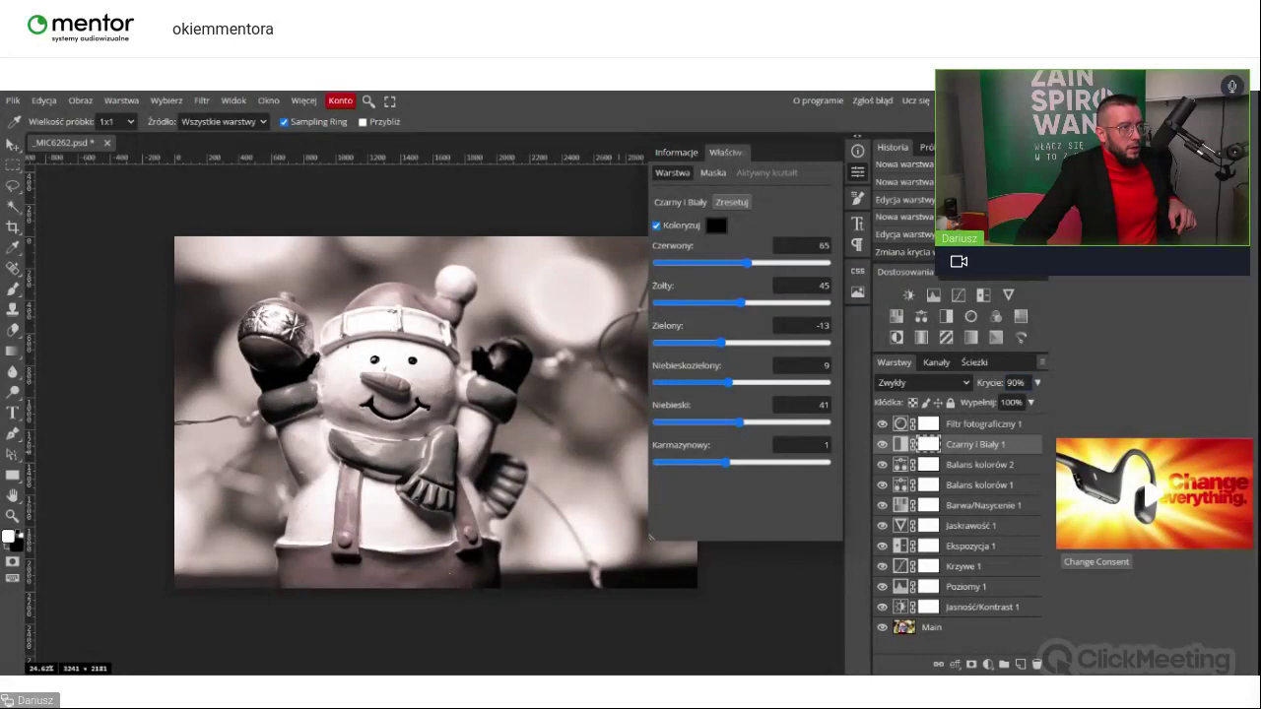
key("7")
key("2")
key("5")
key("9")
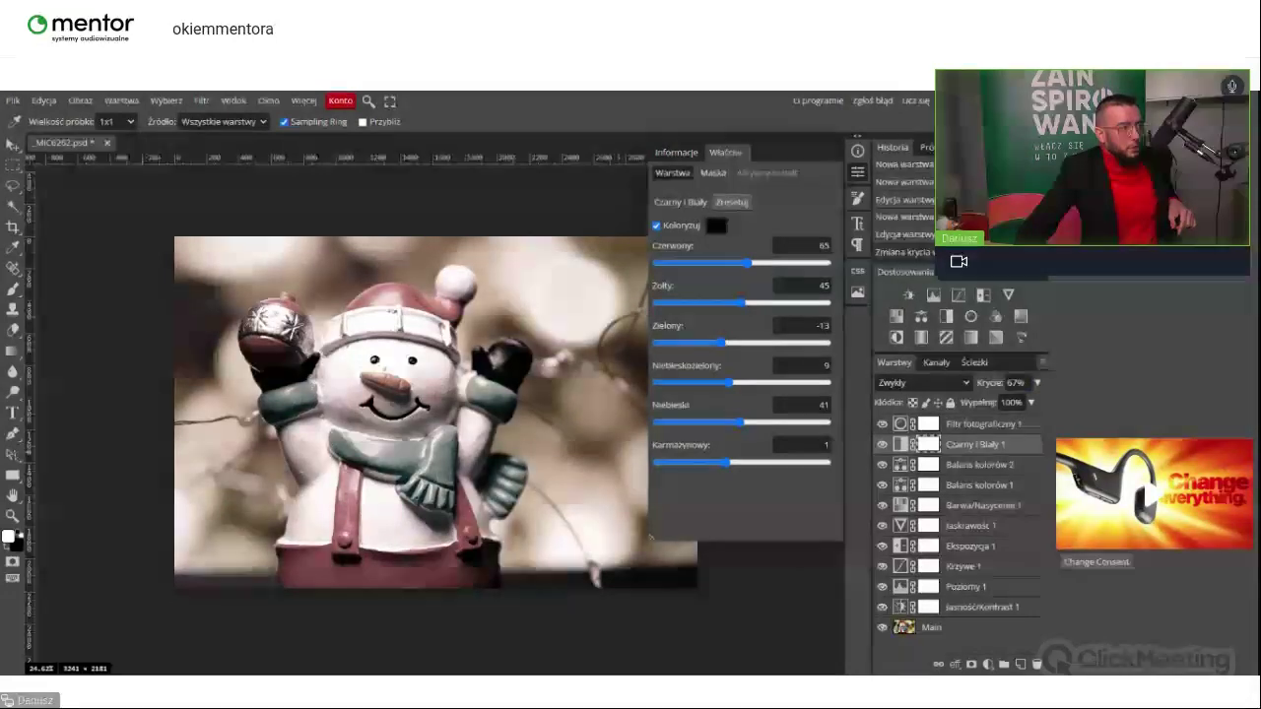
key("5")
key("4")
key("8")
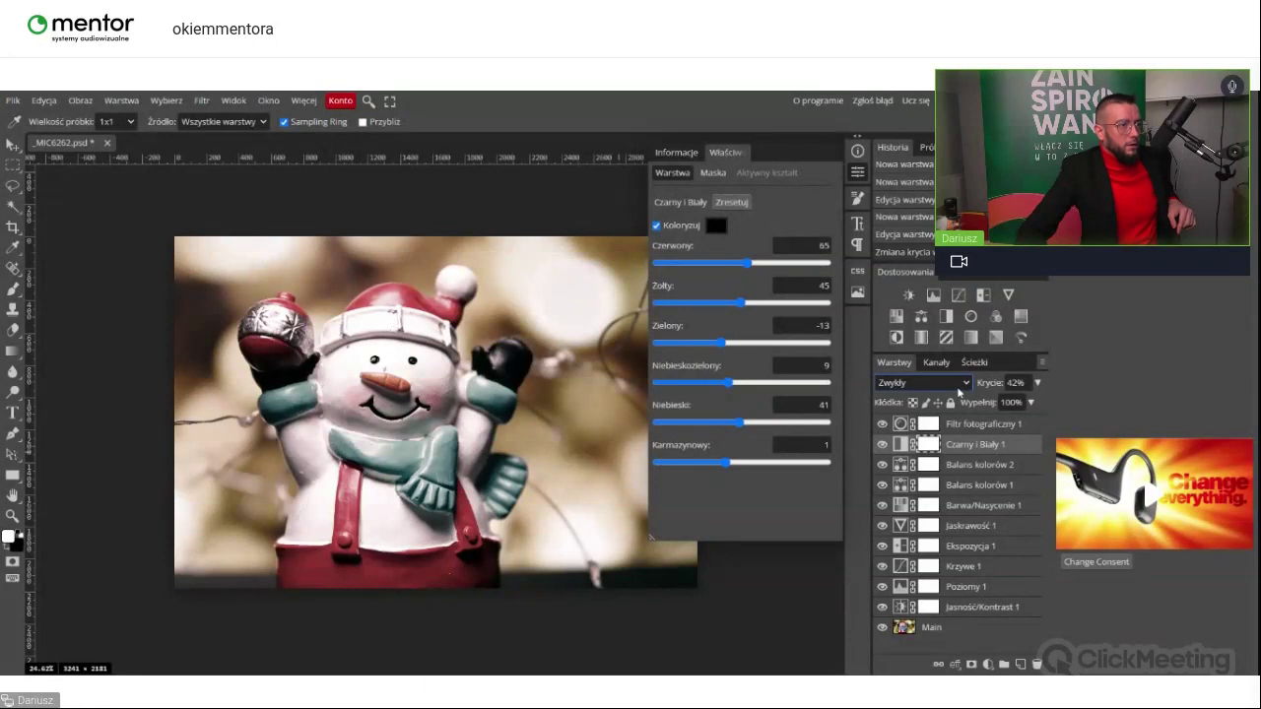
key("3")
key("5")
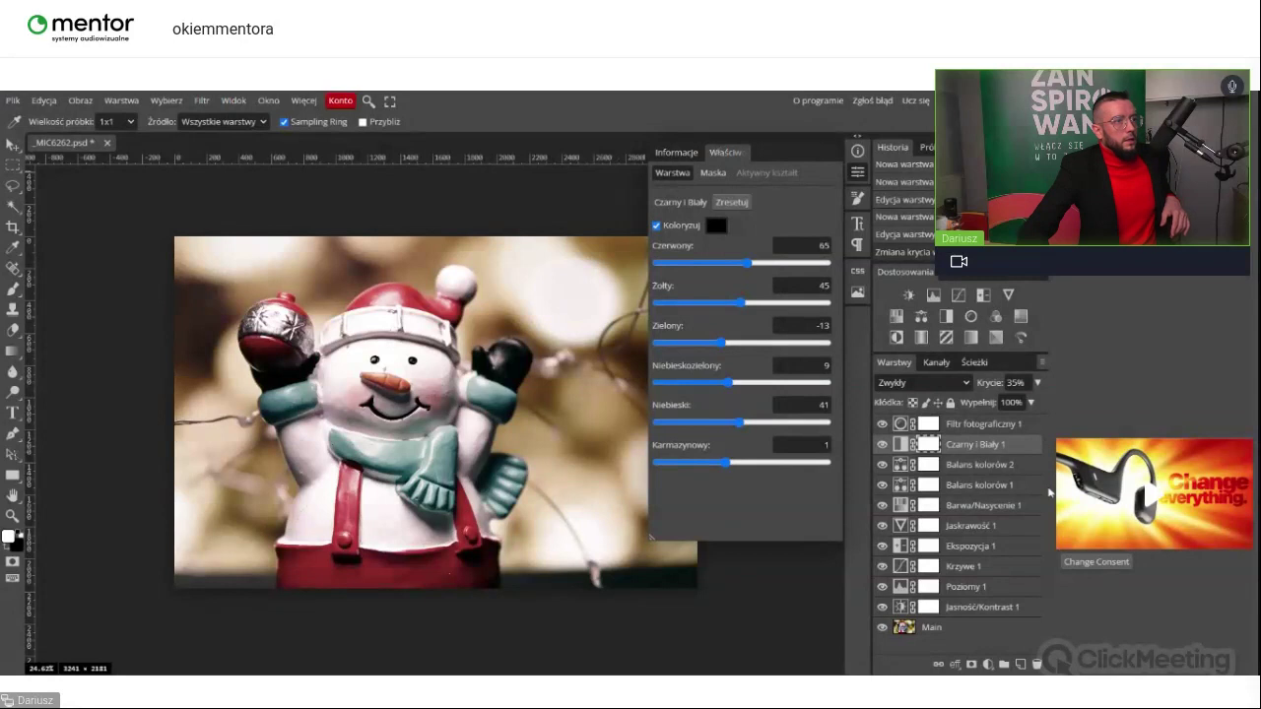
Step: Compare with all adjustments turned off, then close the Properties panel
left_click(883, 628, "alt")
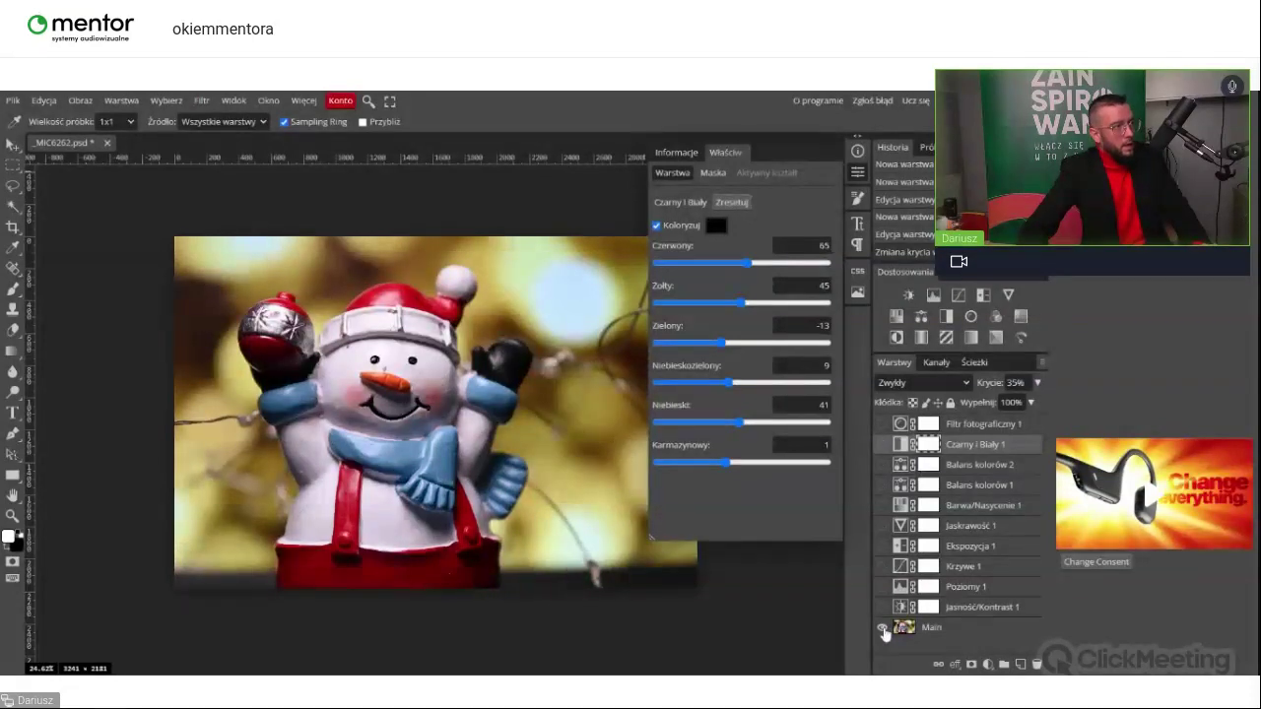
left_click(883, 630, "alt")
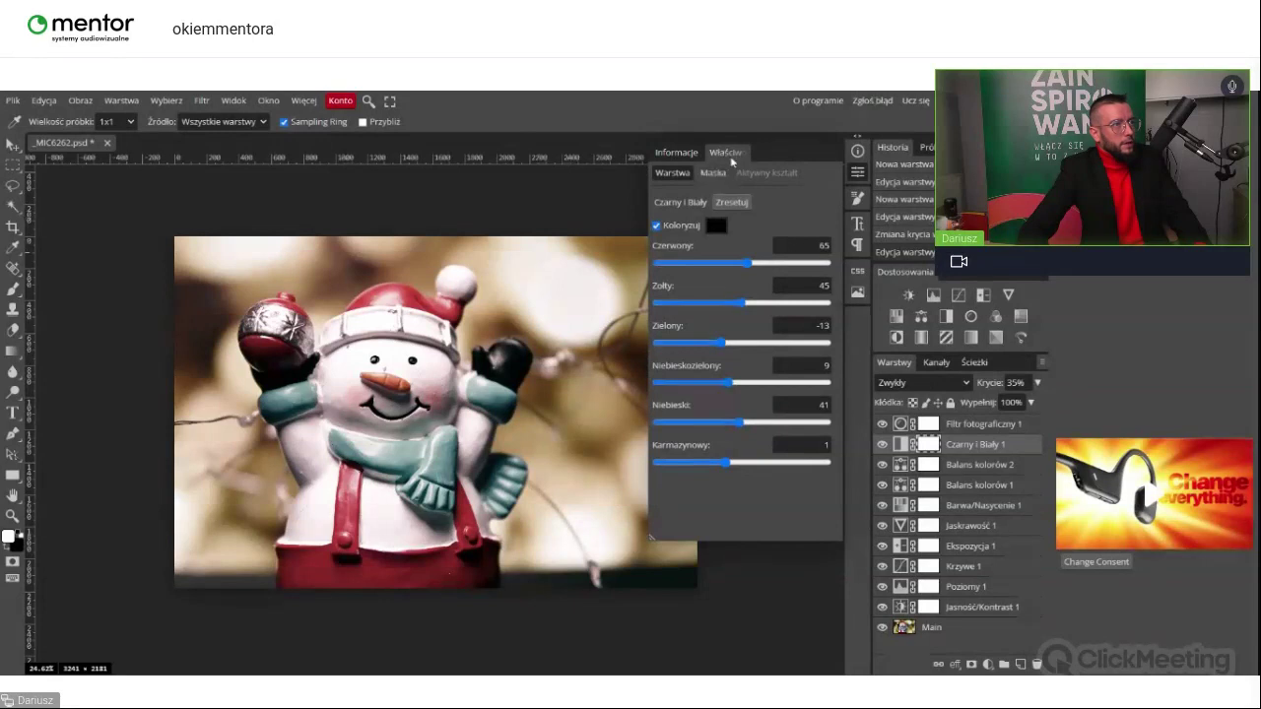
left_click(857, 172)
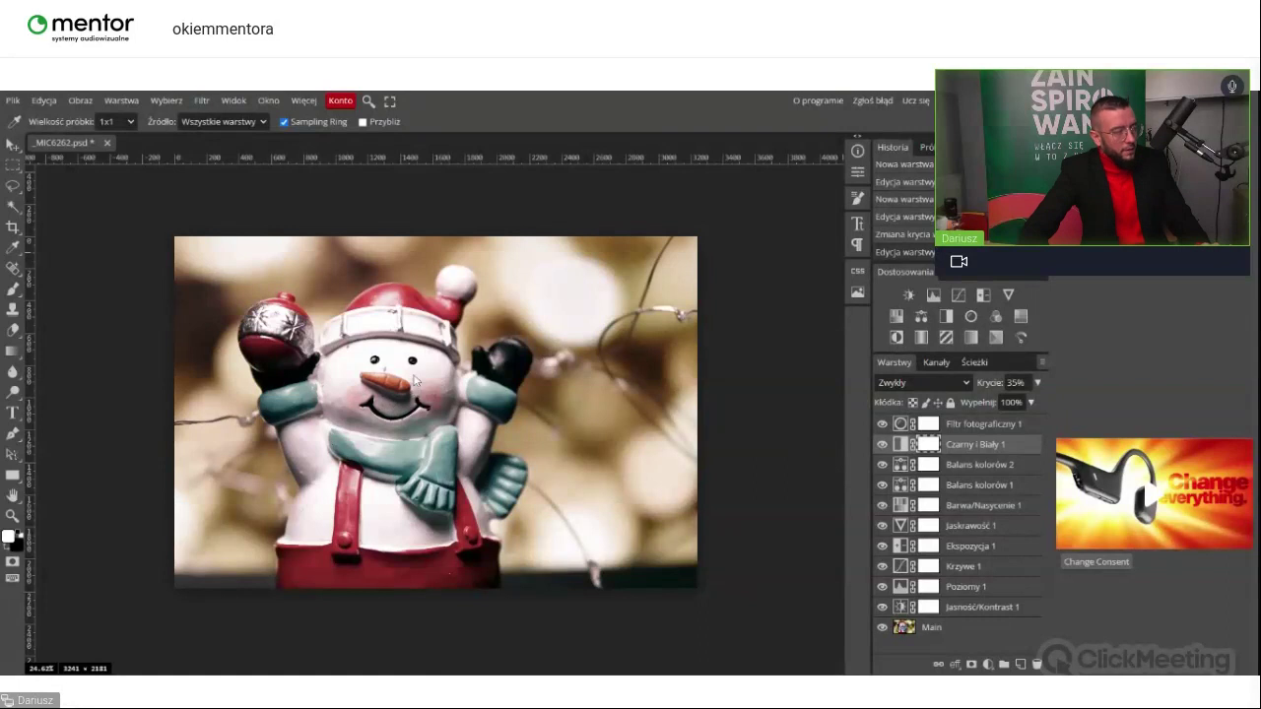
Step: Zoom in on the snowman's face and heal a speck with the Spot Healing Brush
scroll(409, 390, "up", 5)
scroll(410, 390, "up", 8)
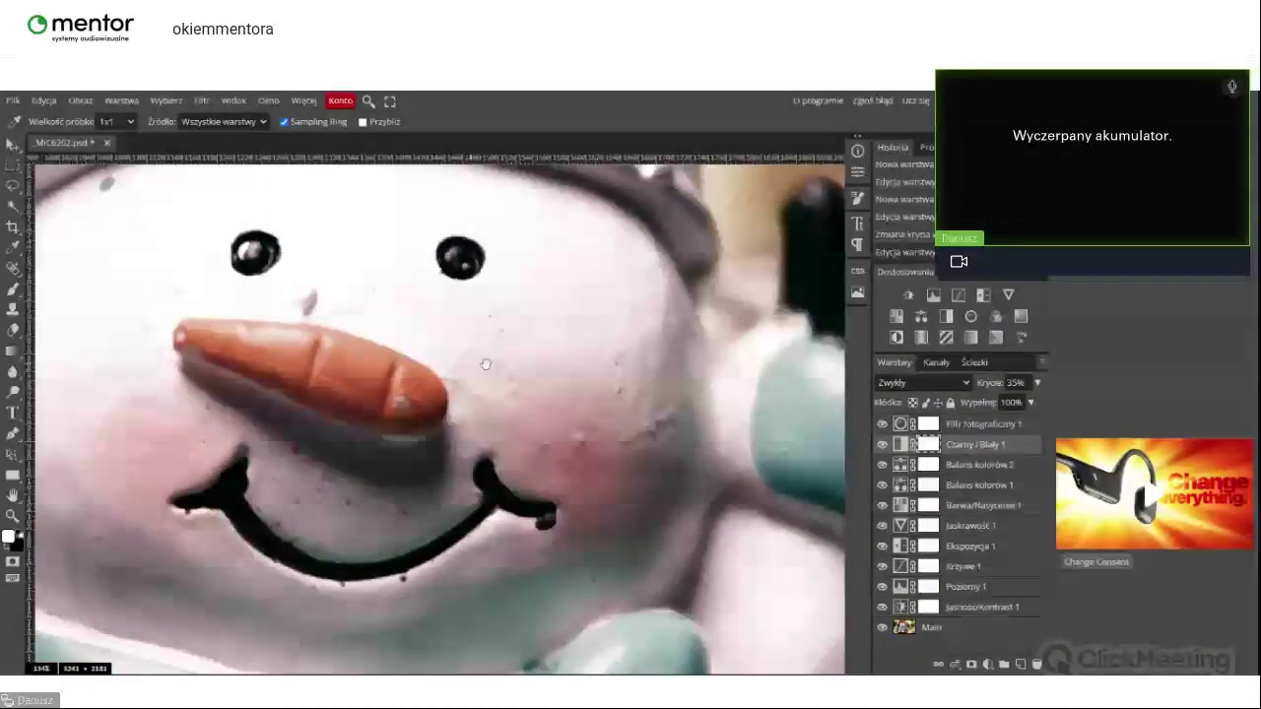
left_click_drag(444, 366, 661, 366)
left_click_drag(383, 365, 575, 365)
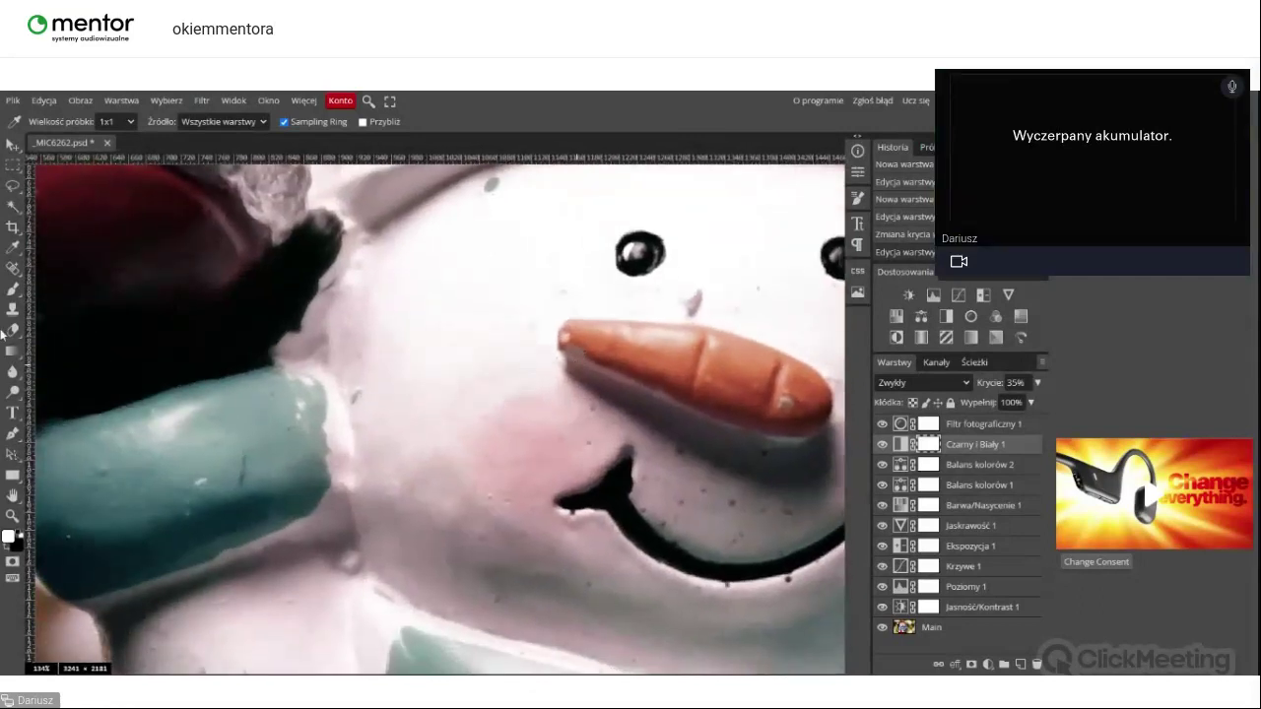
left_click(12, 268)
left_click_drag(603, 443, 387, 509)
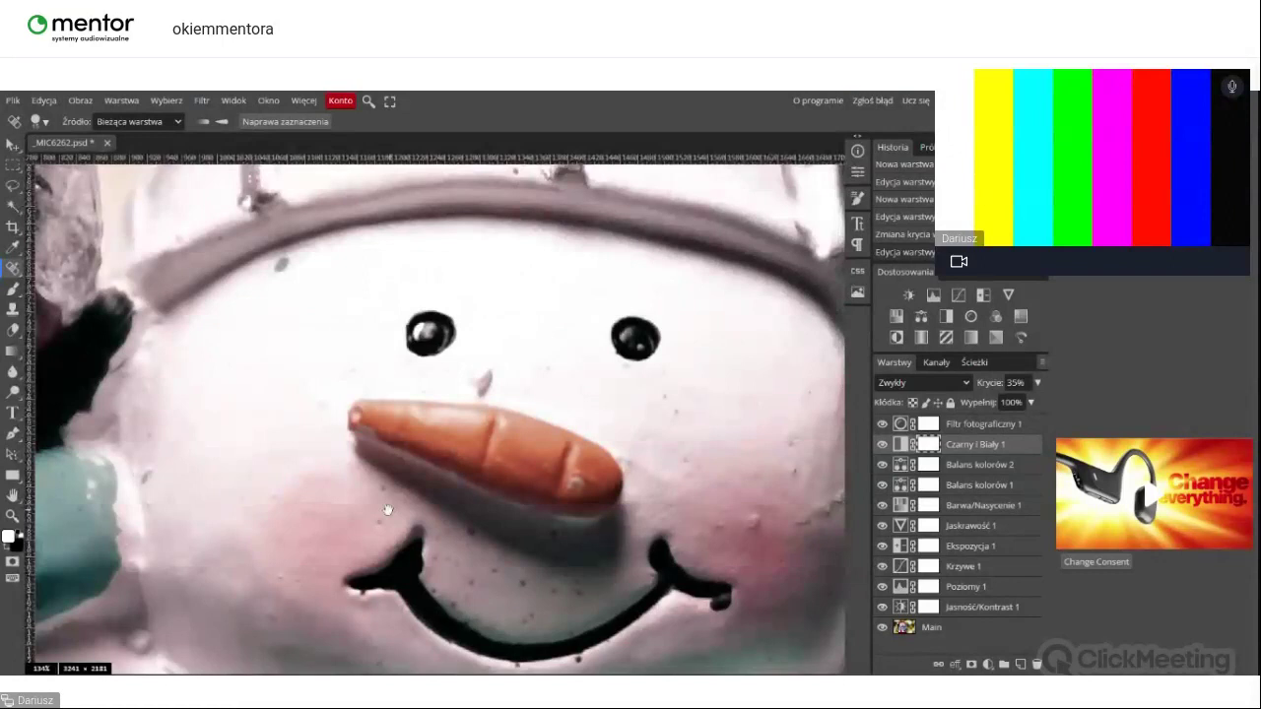
left_click_drag(387, 510, 258, 457)
left_click(638, 463)
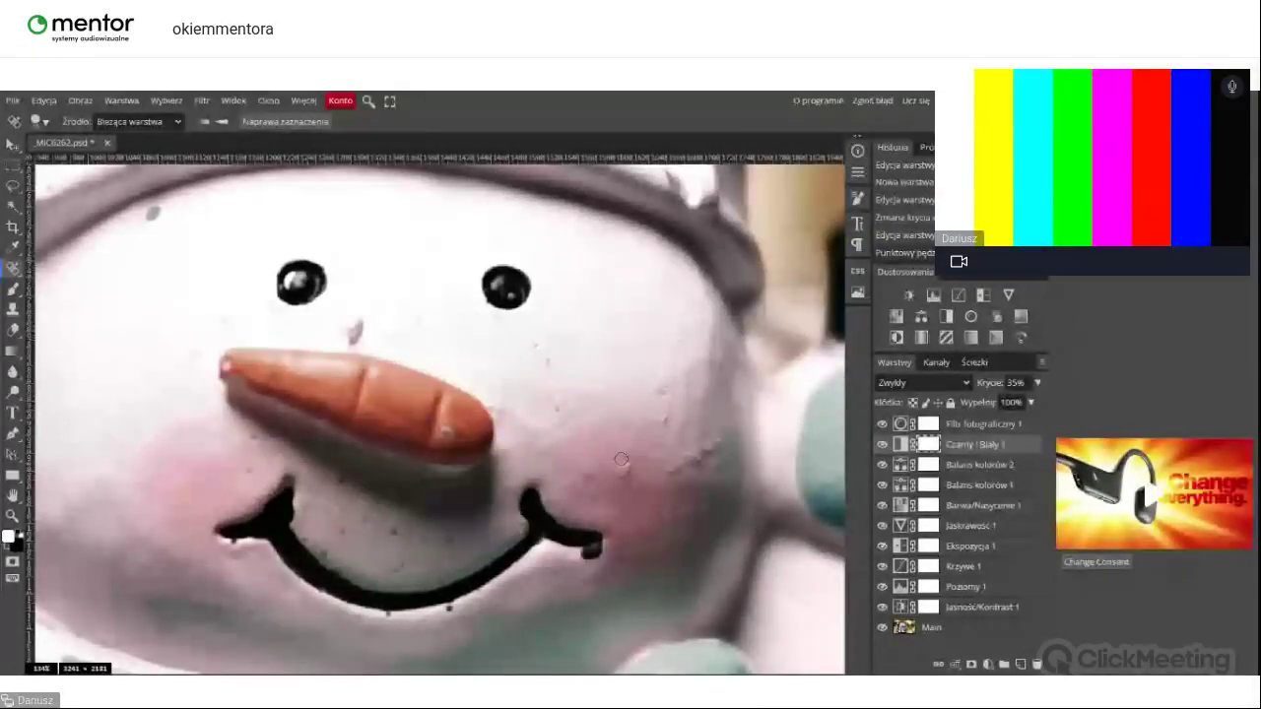
Step: Set the healing brush to 44 px, heal a cheek blemish, and select the Main layer
right_click(622, 459)
left_click_drag(680, 490, 731, 495)
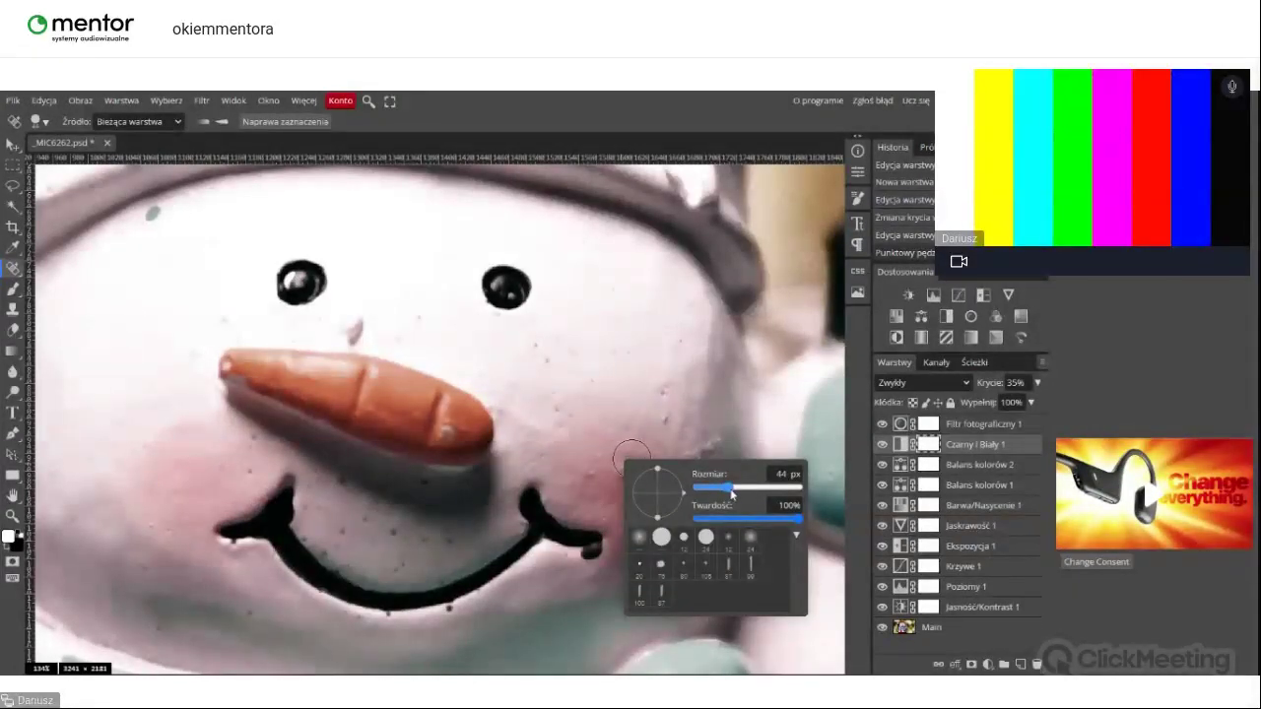
left_click(655, 384)
left_click(662, 384)
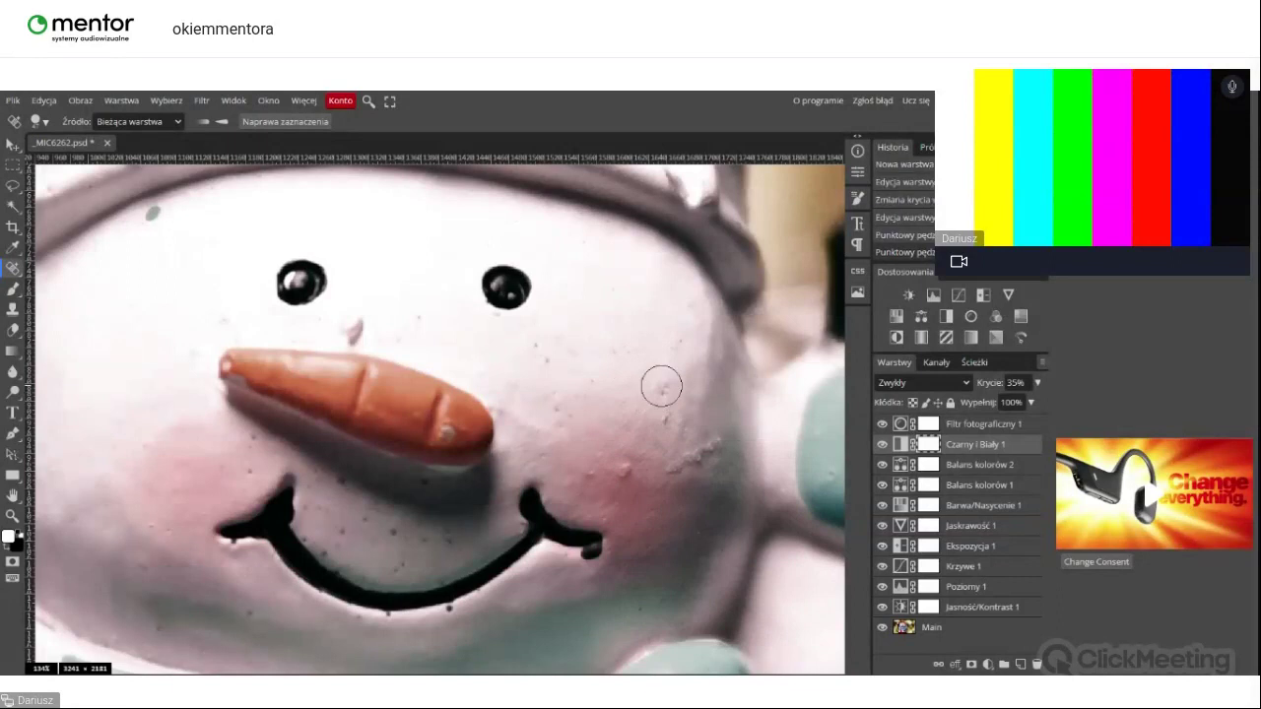
left_click(914, 628)
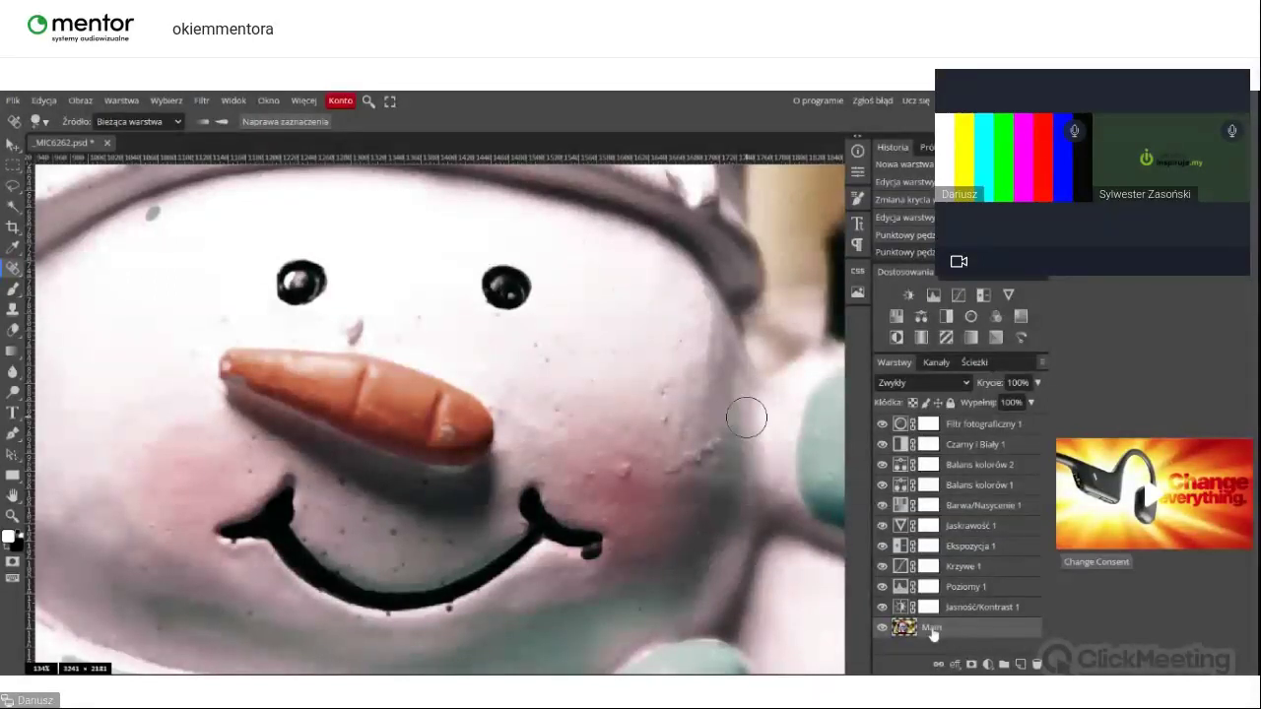
Step: Duplicate Main as Main copy, heal a cheek speck, and shrink the healing brush
key("ctrl+j")
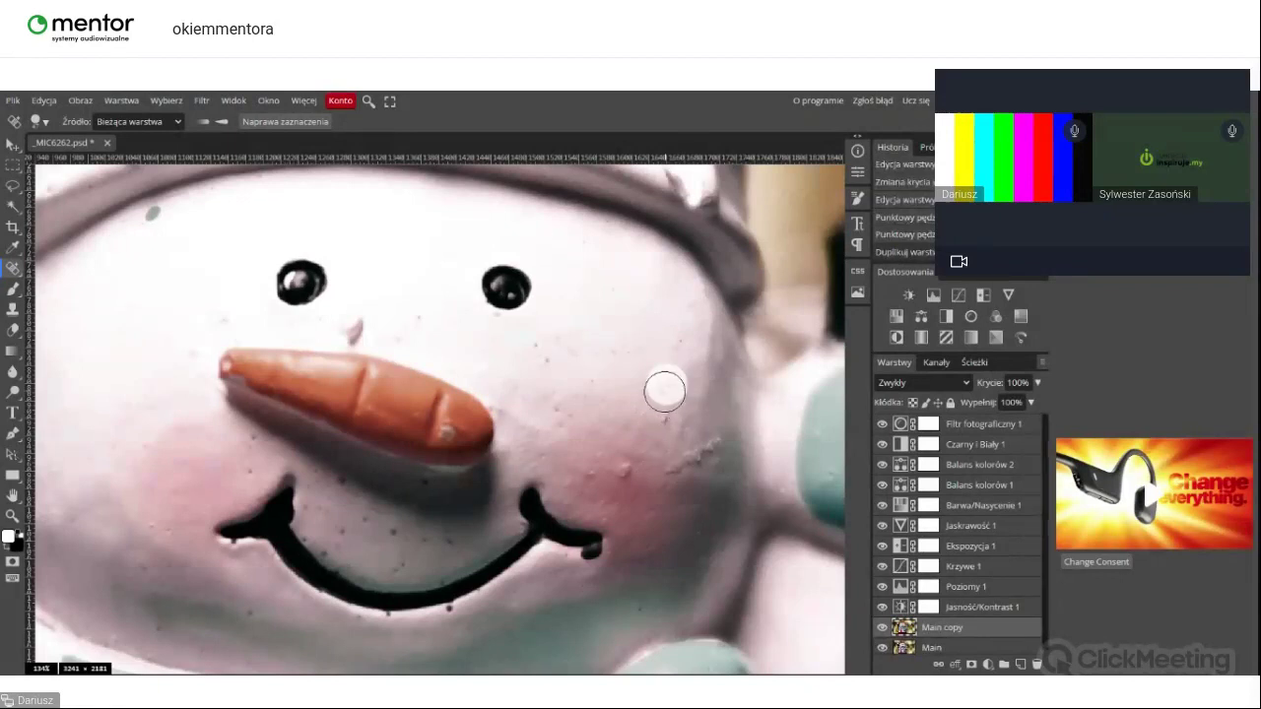
left_click(679, 397)
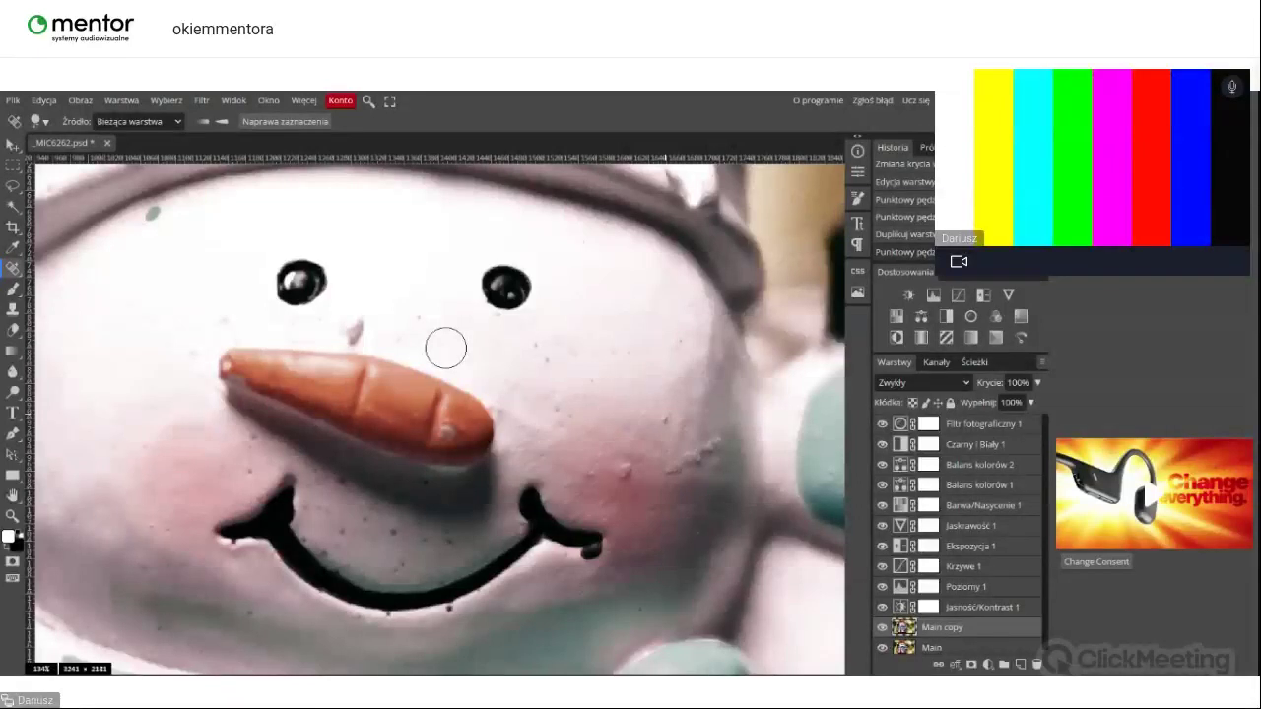
right_click(680, 403, "alt")
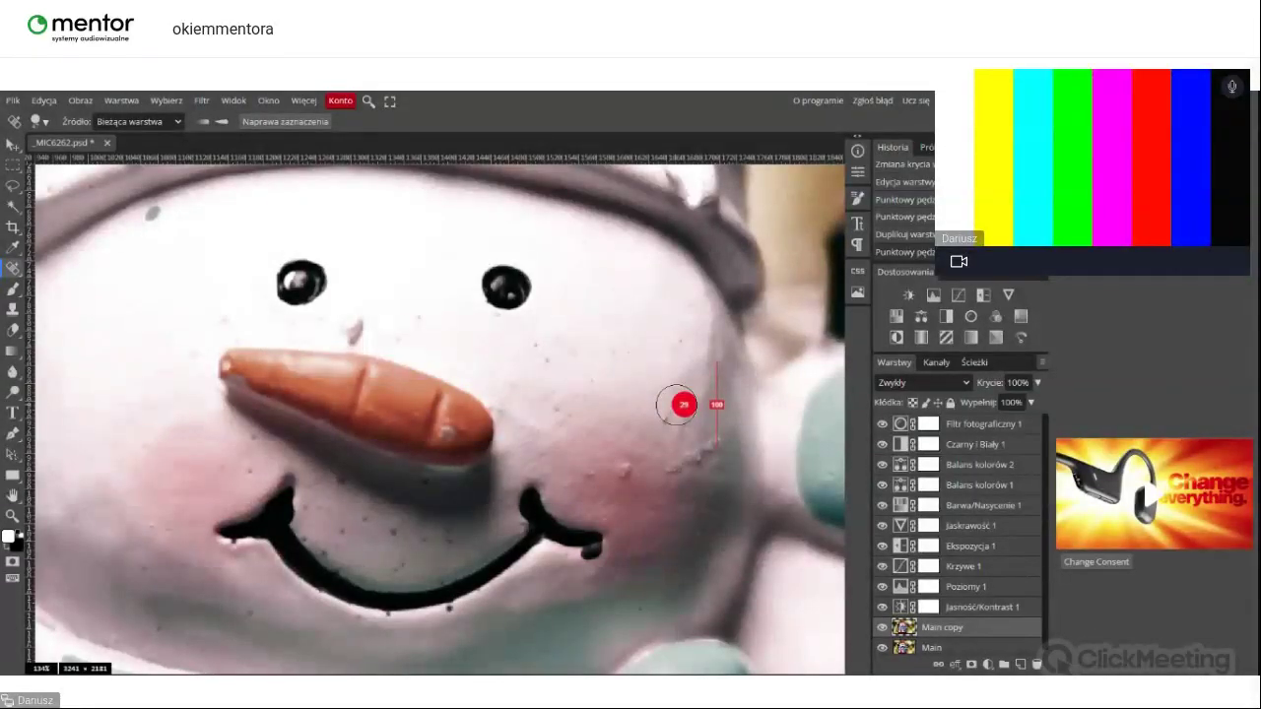
left_click_drag(681, 404, 667, 420)
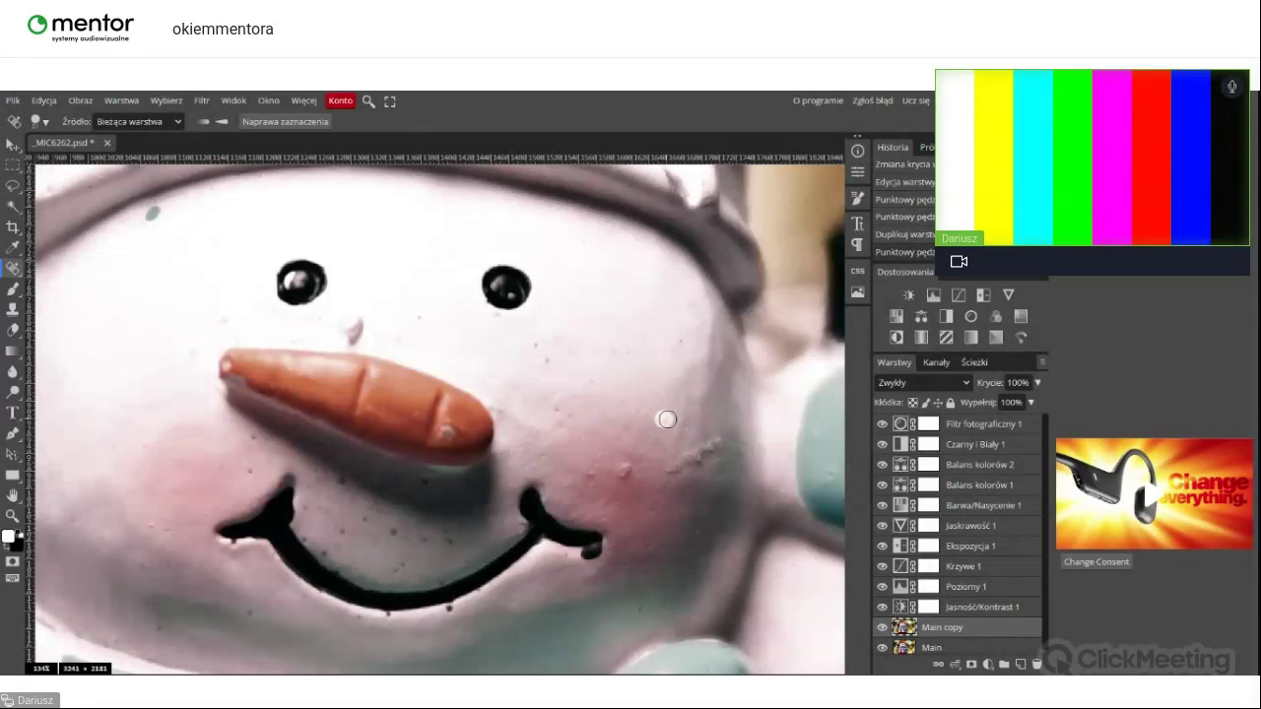
Step: Heal five more small specks across the snowman's right cheek
left_click(667, 419)
left_click(678, 467)
left_click(693, 457)
left_click(690, 459)
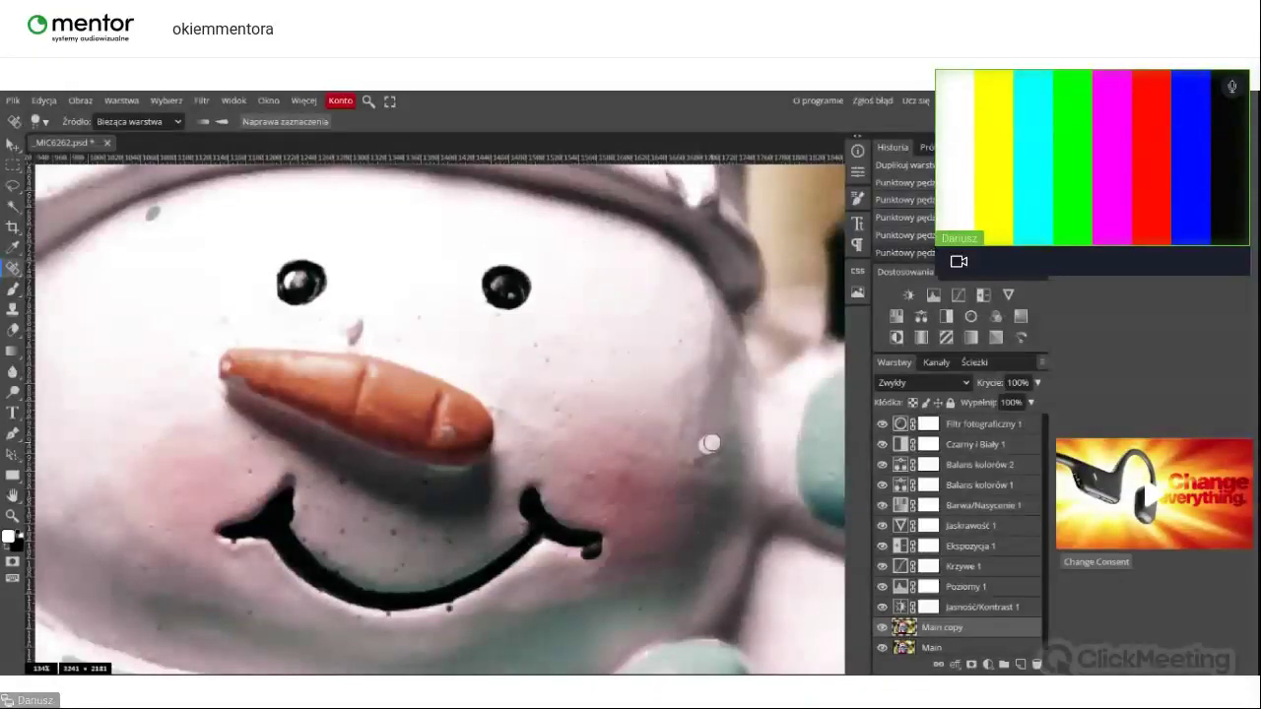
left_click(710, 444)
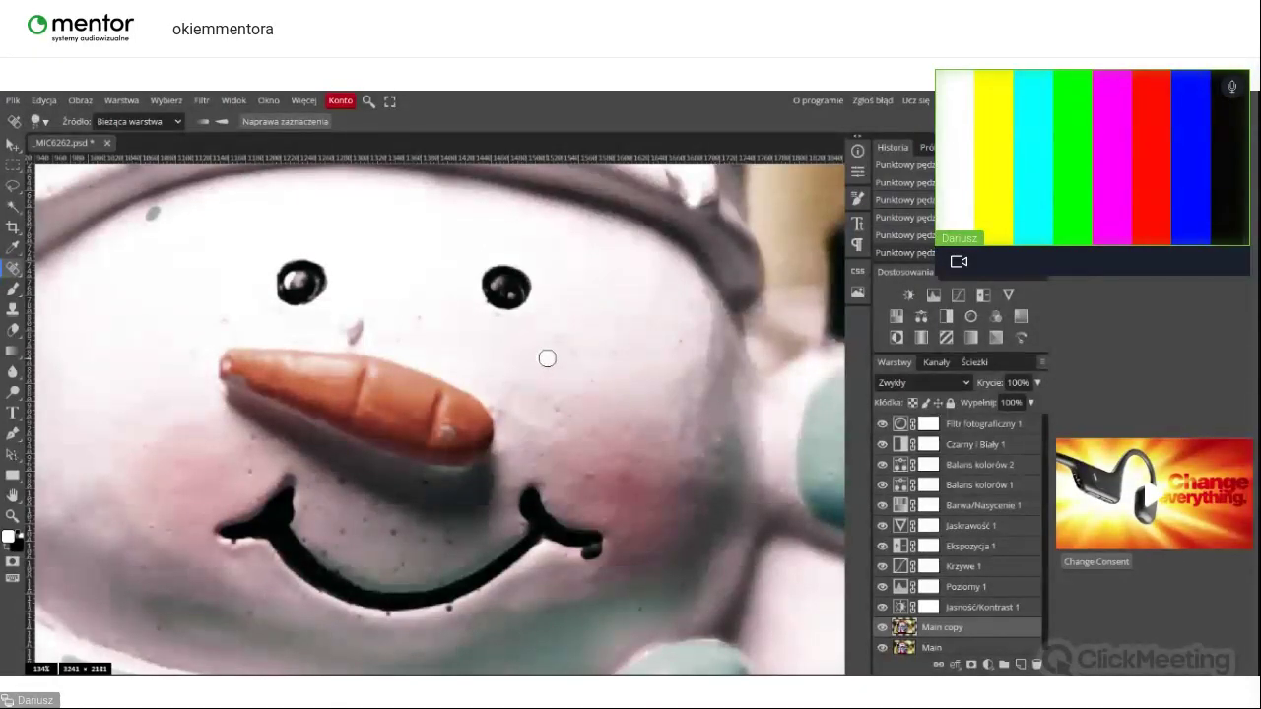
scroll(548, 388, "up", 3)
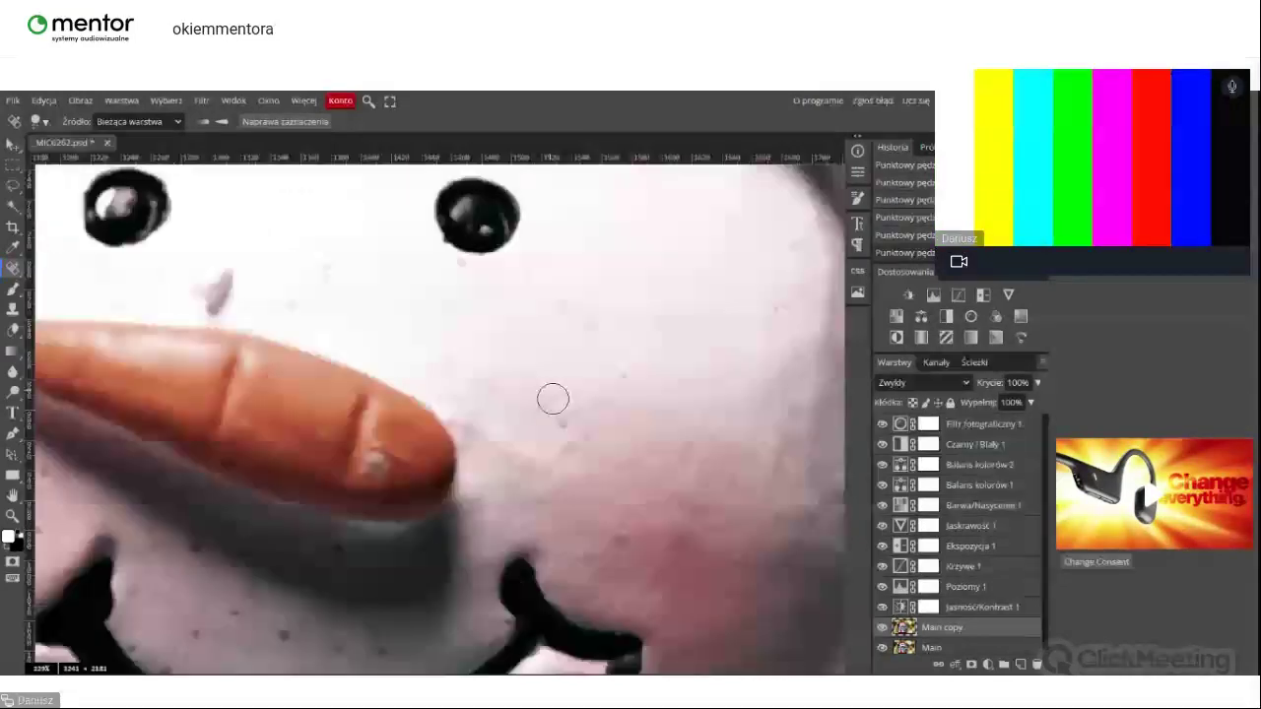
scroll(553, 398, "up", 2)
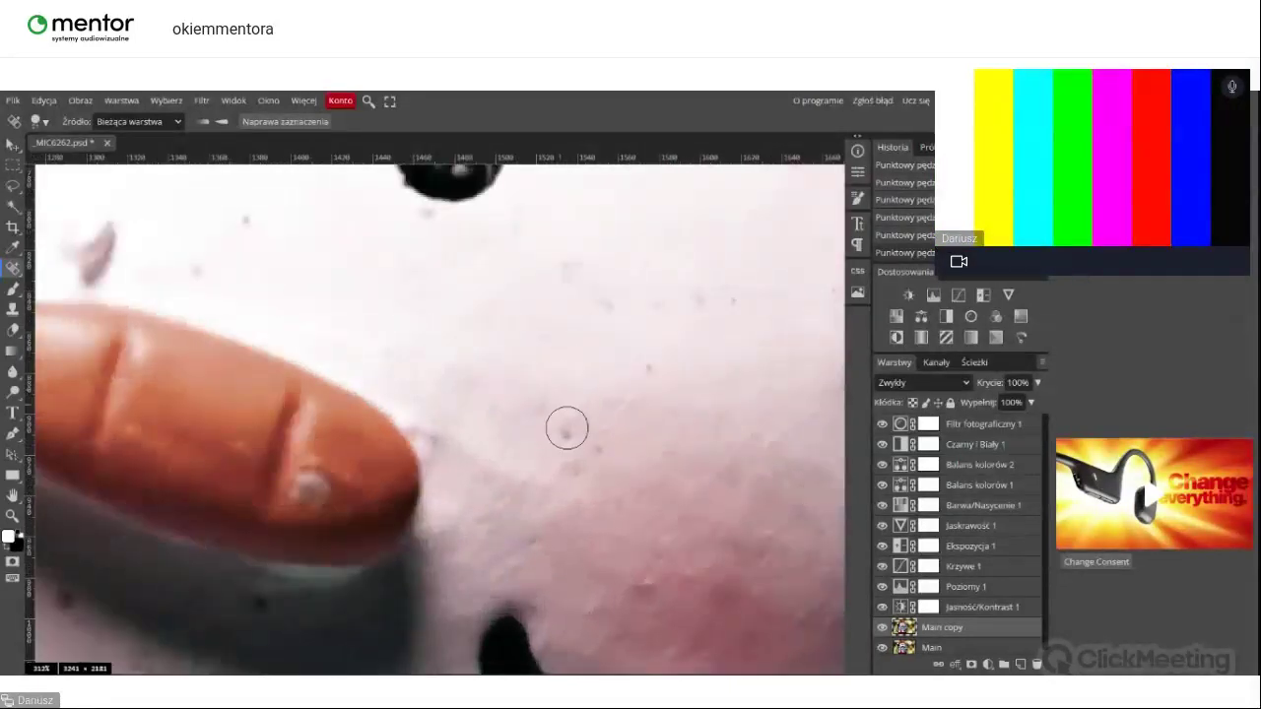
Step: Heal the dust specks beside the carrot nose and higher on the cheek
left_click_drag(567, 428, 561, 429)
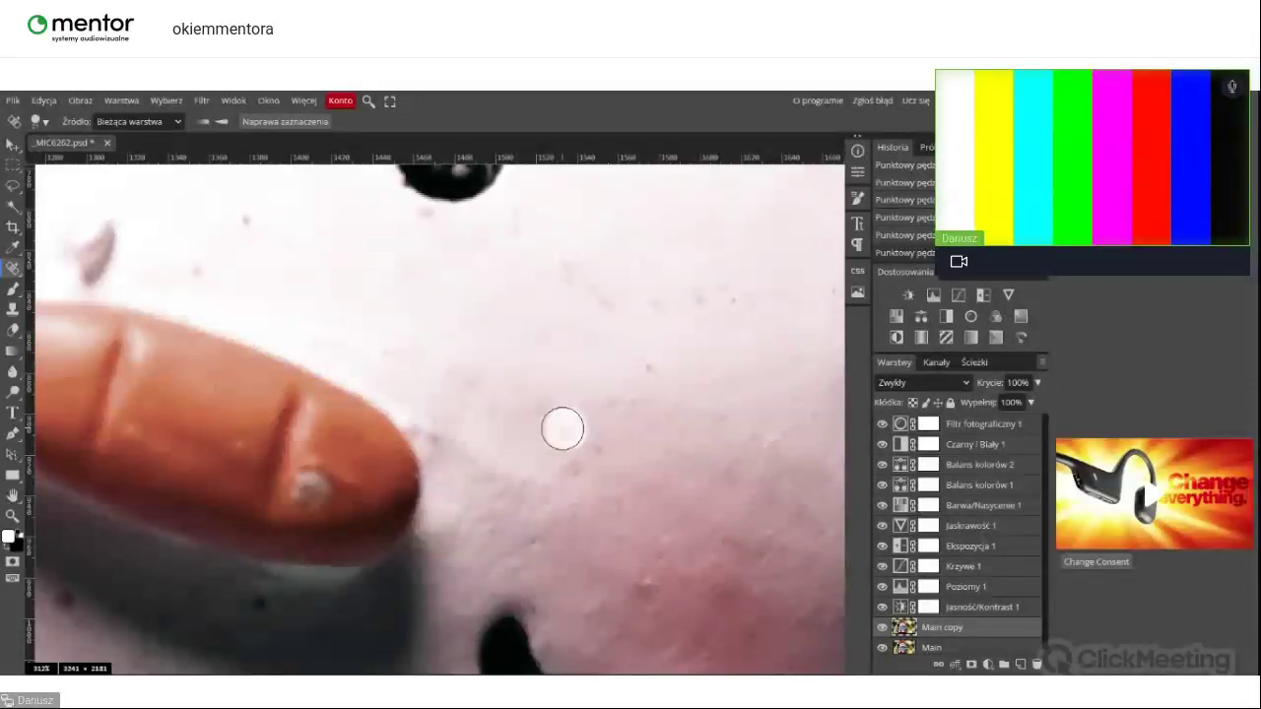
left_click(547, 268)
left_click(612, 296)
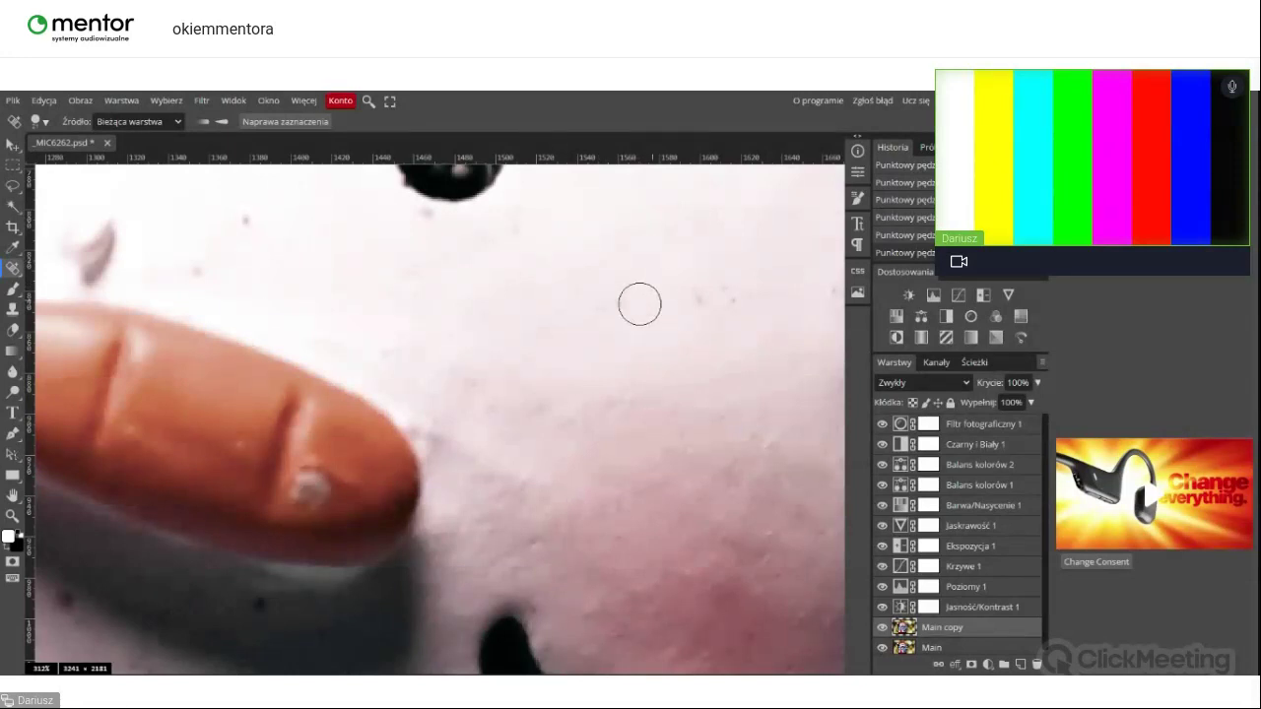
scroll(727, 320, "down", 3)
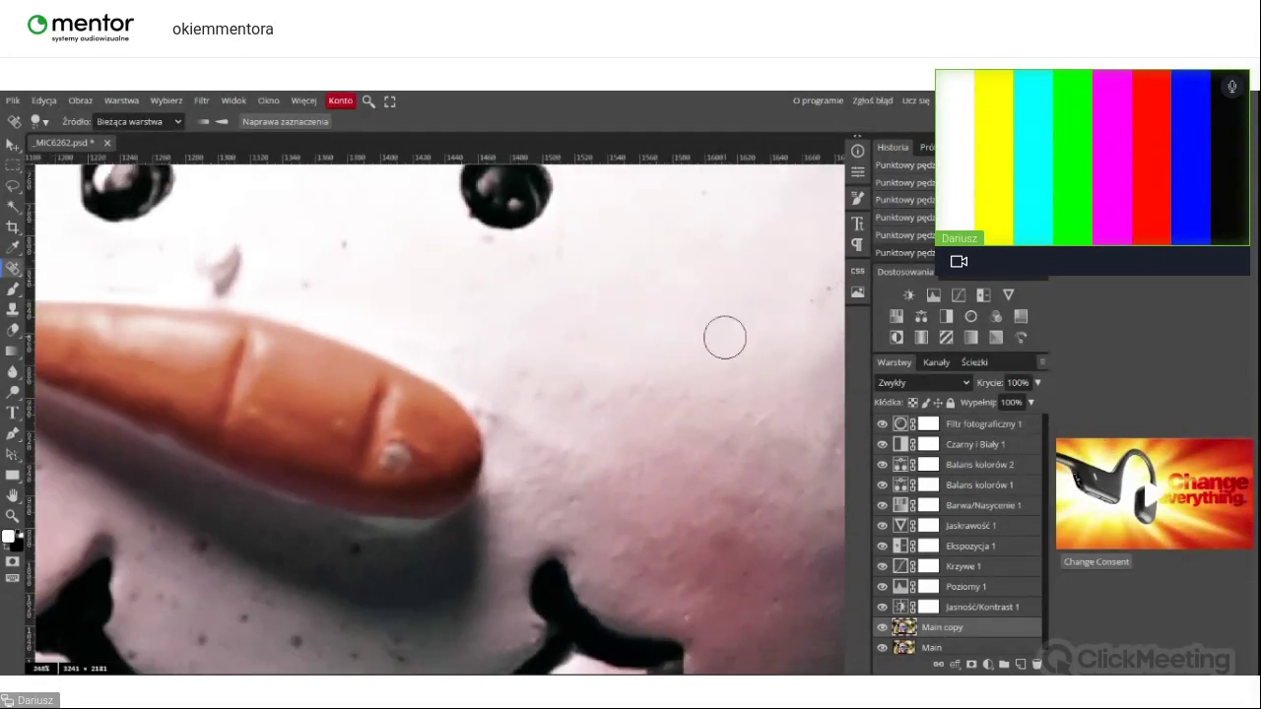
scroll(725, 338, "down", 1)
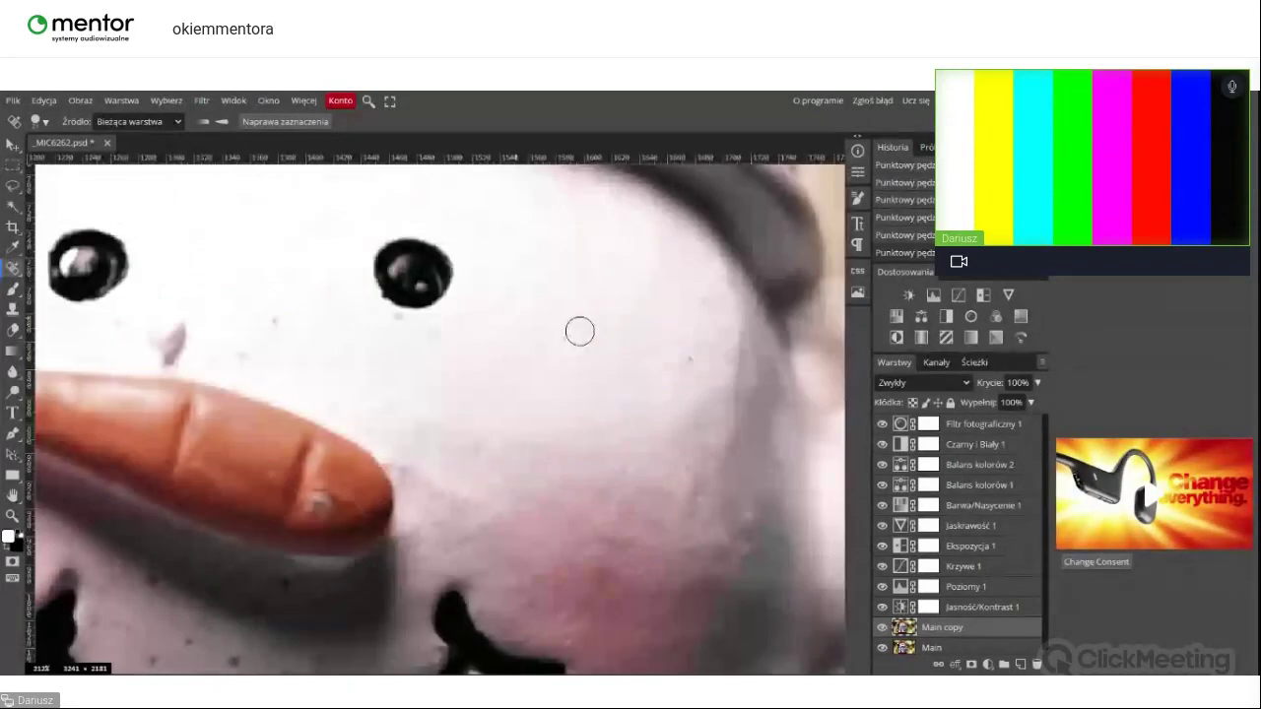
scroll(653, 341, "up", 4)
Step: Heal the faint specks on the face near the snowman's right eye
left_click(691, 384)
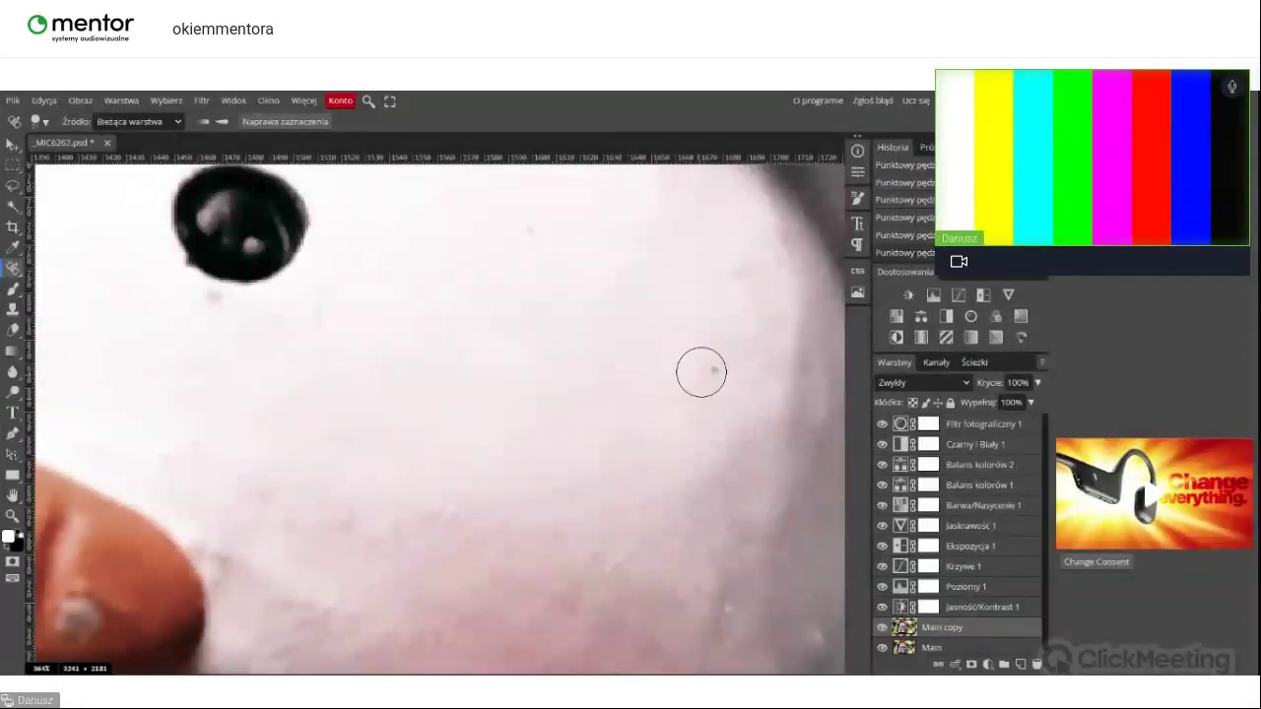
left_click(701, 372)
left_click(529, 228)
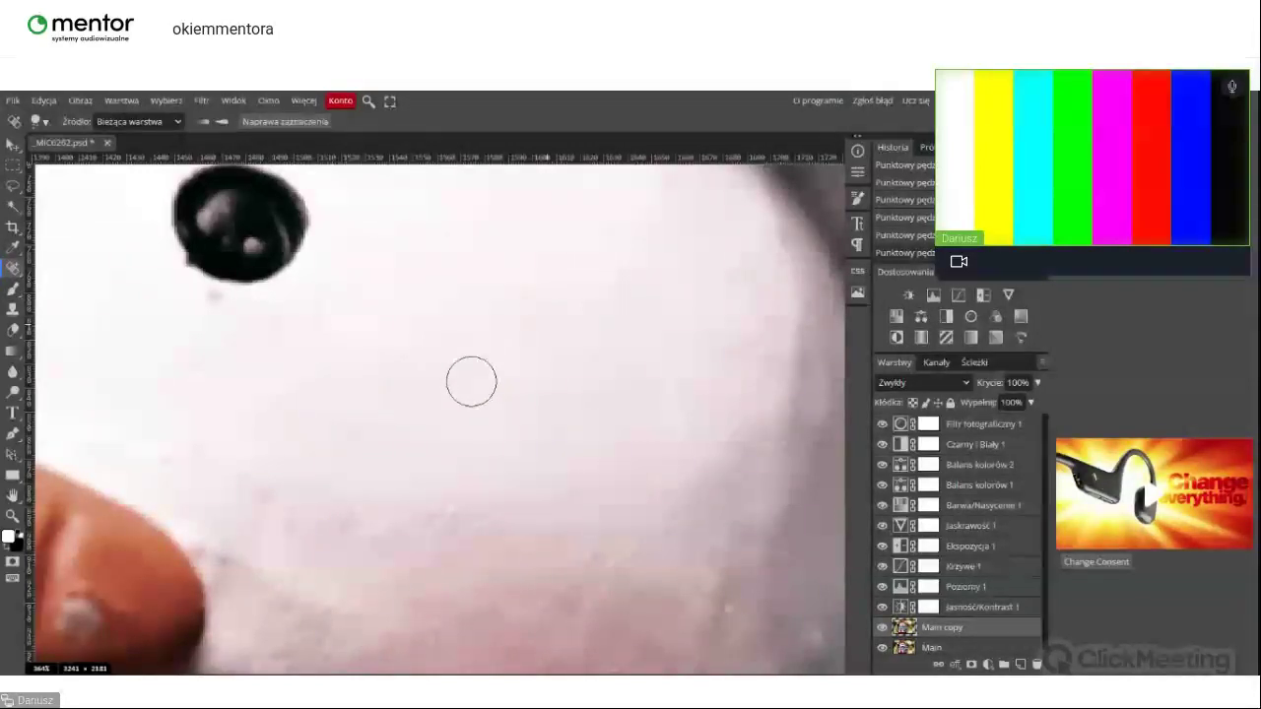
scroll(473, 382, "down", 2)
scroll(471, 382, "down", 1)
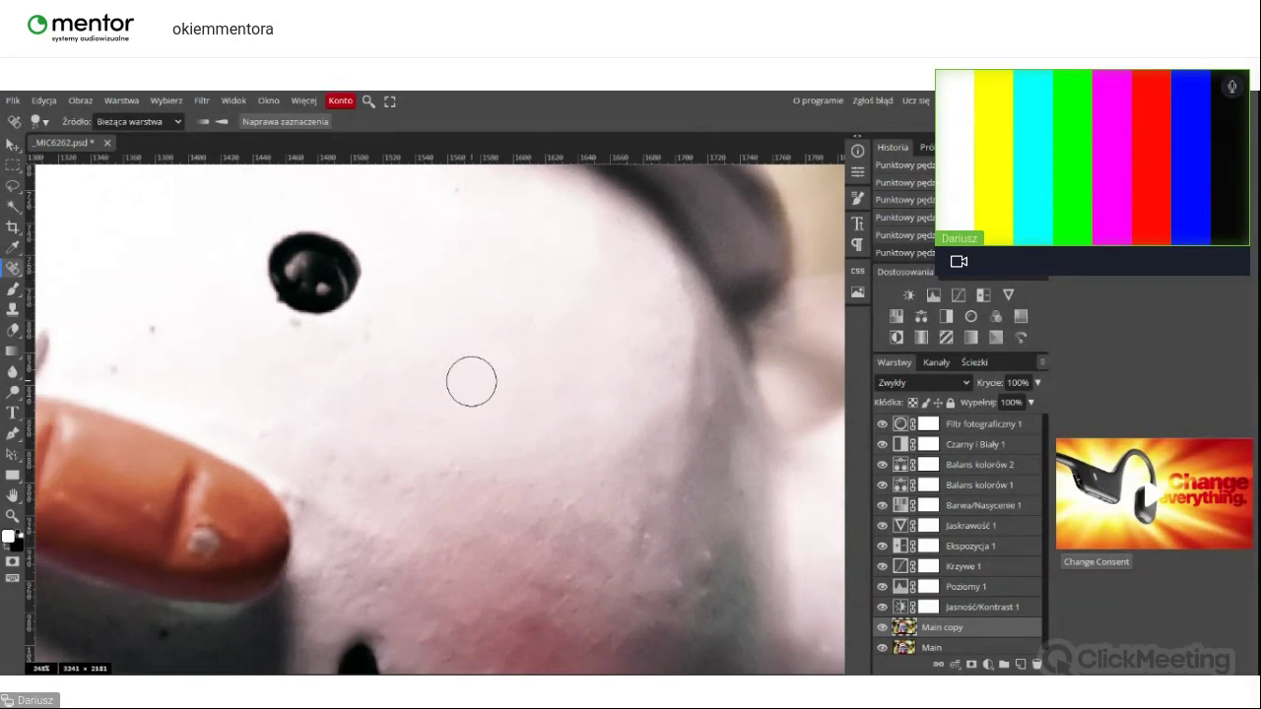
scroll(483, 394, "left", 4)
scroll(482, 394, "up", 2)
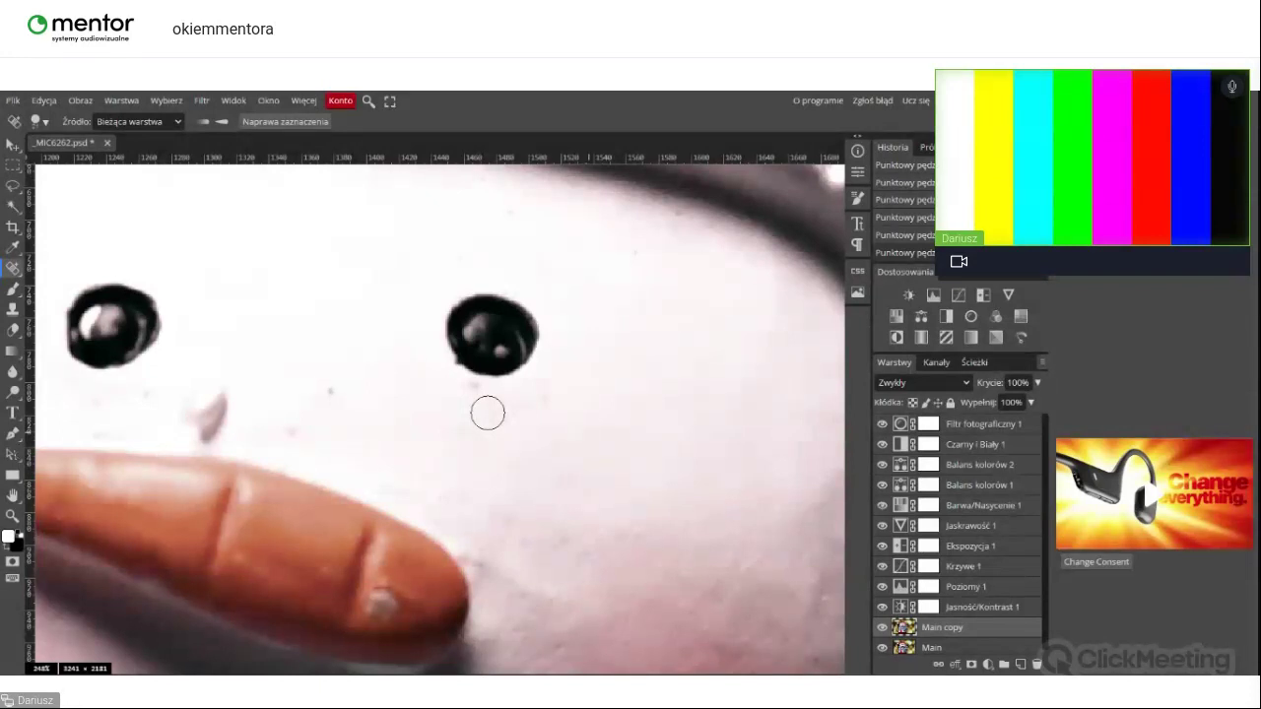
scroll(487, 414, "down", 6)
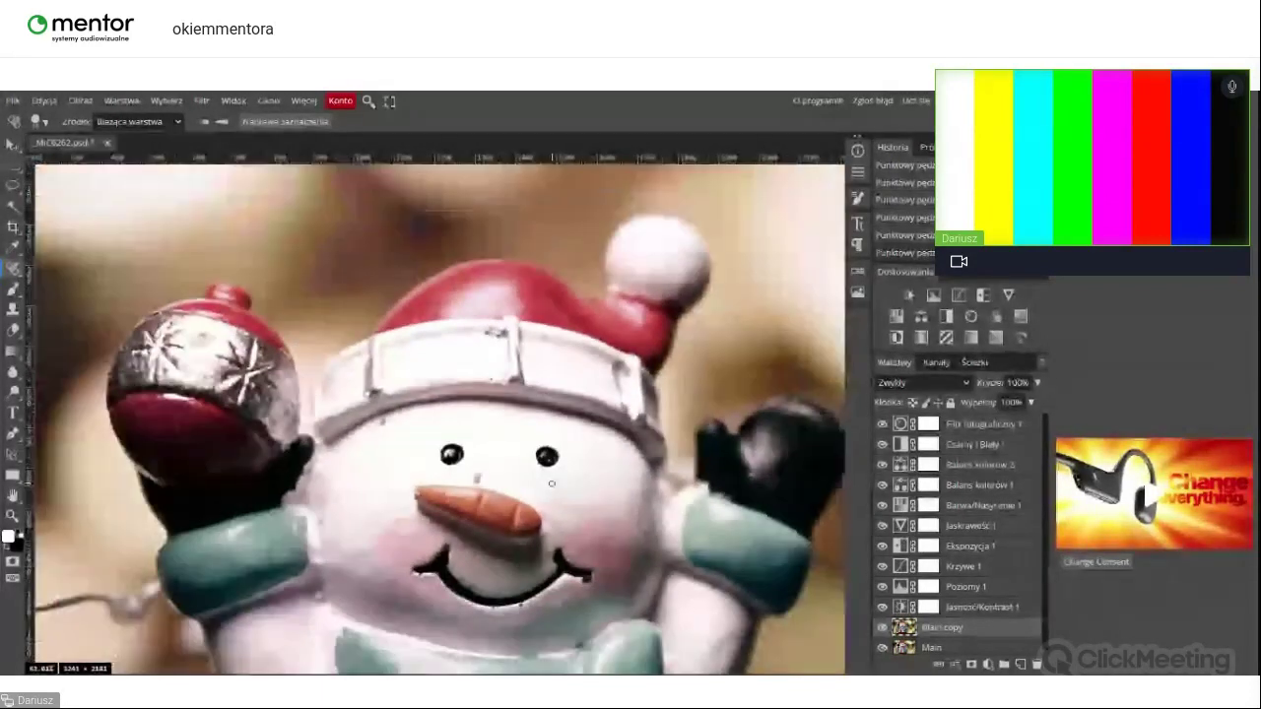
Step: Compare Main copy with the original, then heal two small specks on the cheek
scroll(551, 482, "up", 3)
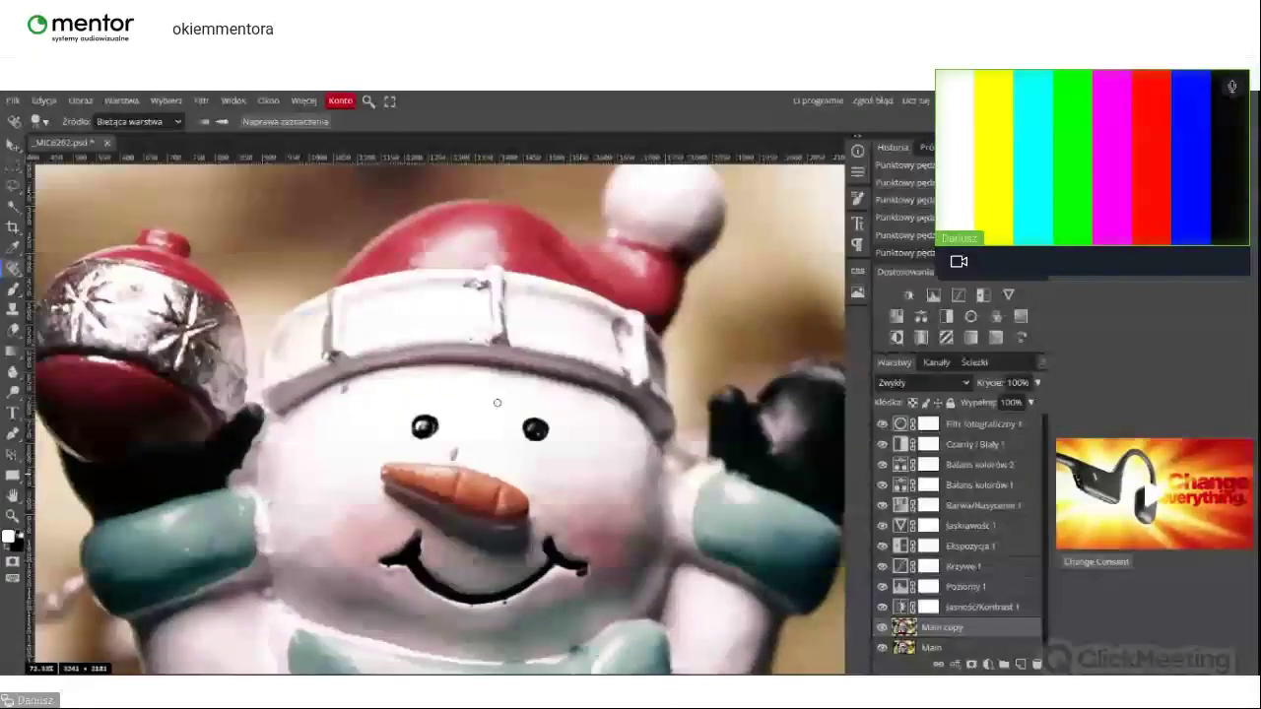
left_click(882, 628)
left_click(883, 633)
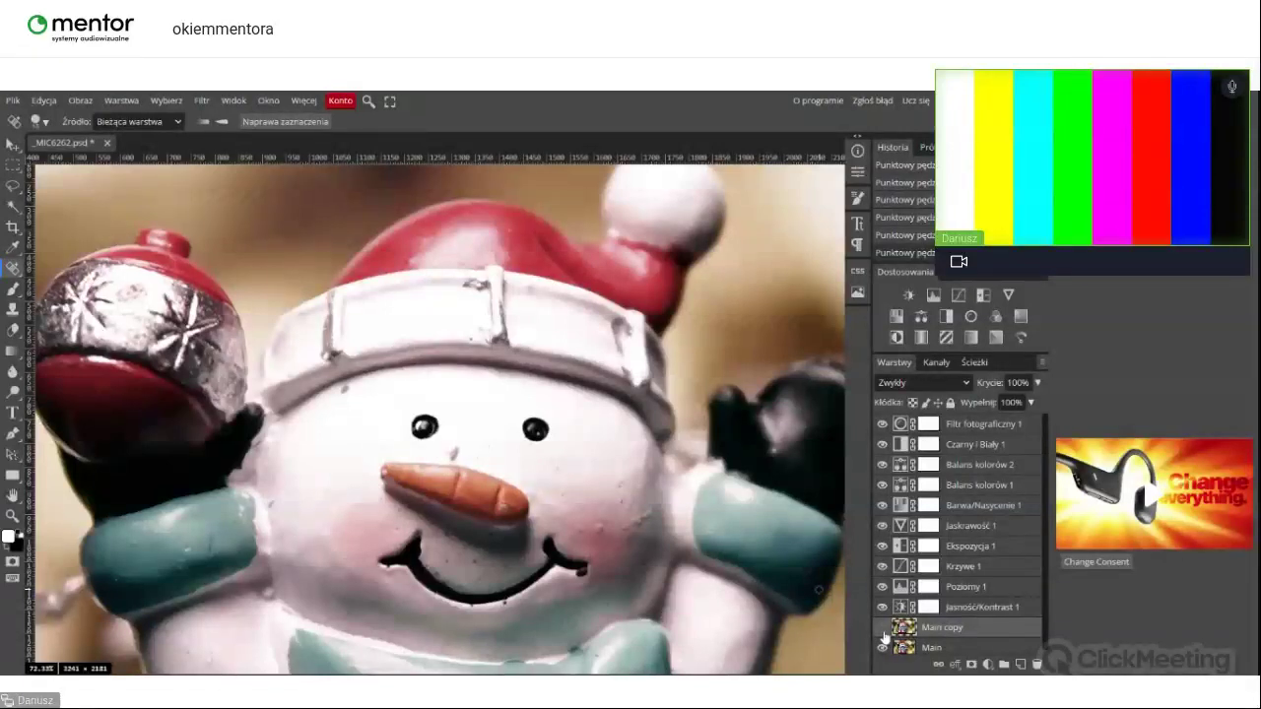
scroll(461, 452, "up", 3)
scroll(461, 452, "up", 2)
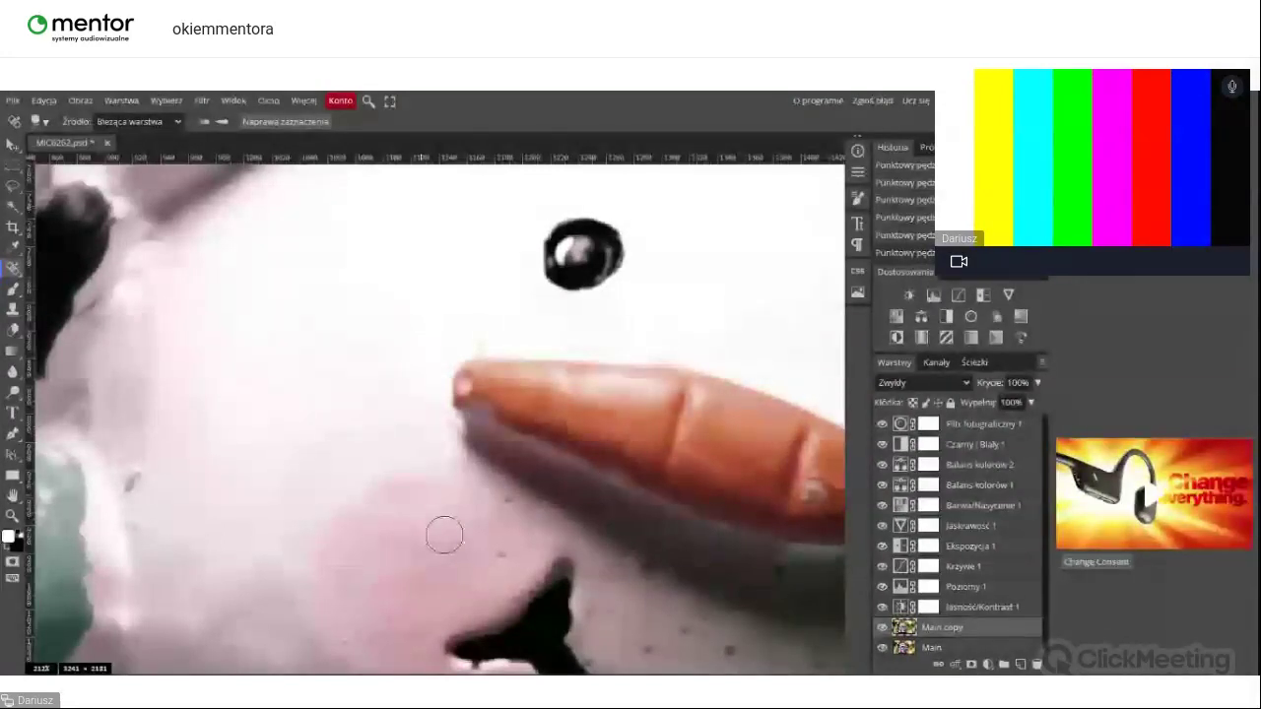
scroll(444, 535, "down", 2)
left_click(349, 482)
left_click(381, 493)
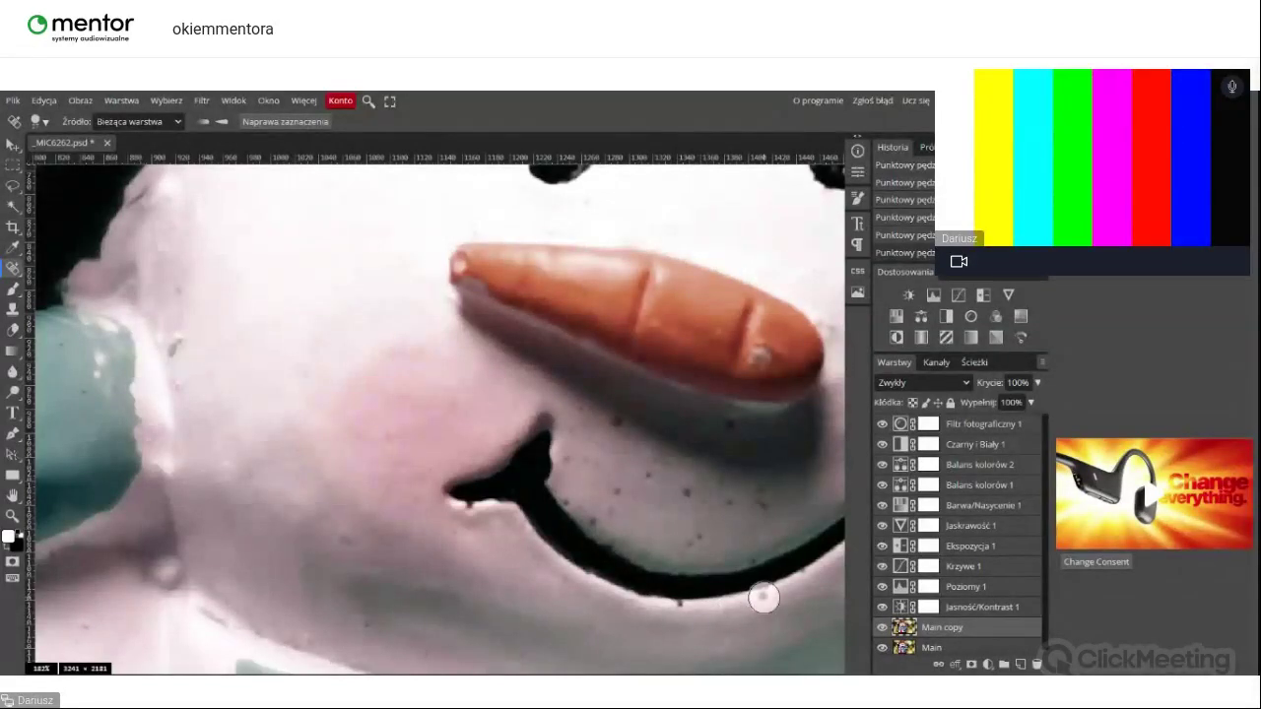
Step: Check the lower face and scarf against the original, then zoom out to the whole photo
scroll(720, 585, "down", 1)
scroll(720, 584, "down", 8)
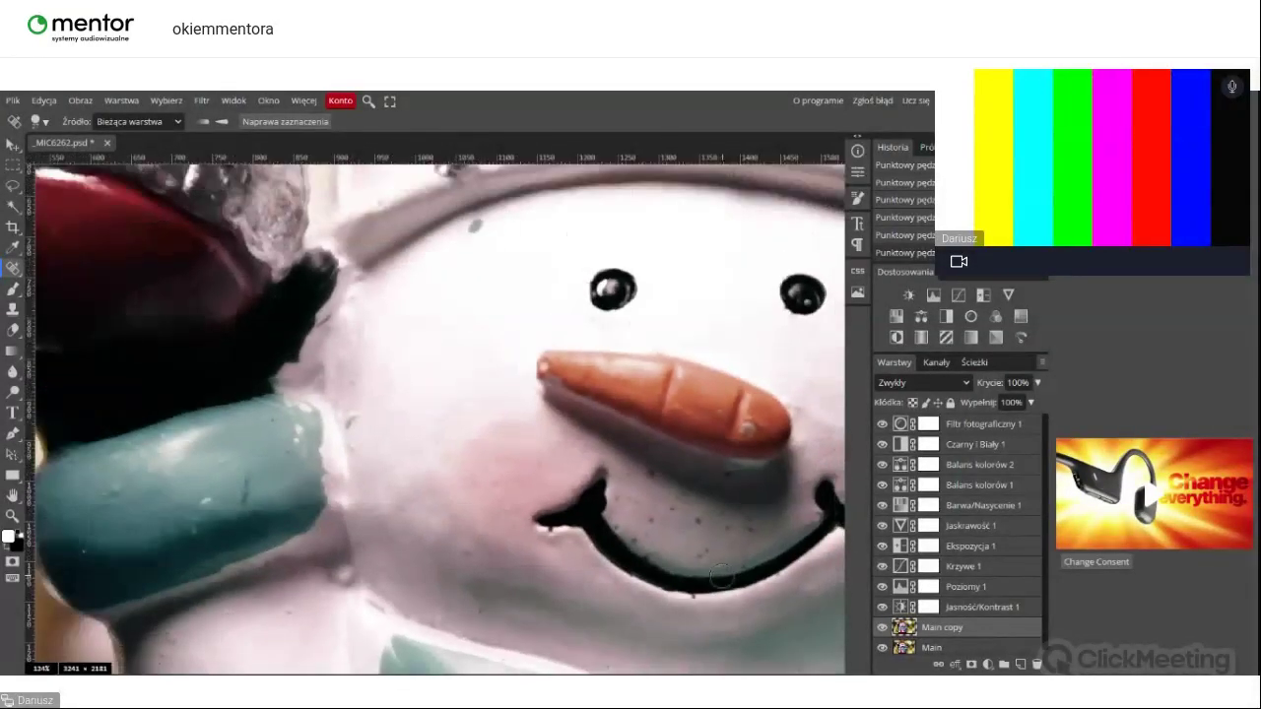
left_click_drag(692, 502, 482, 373)
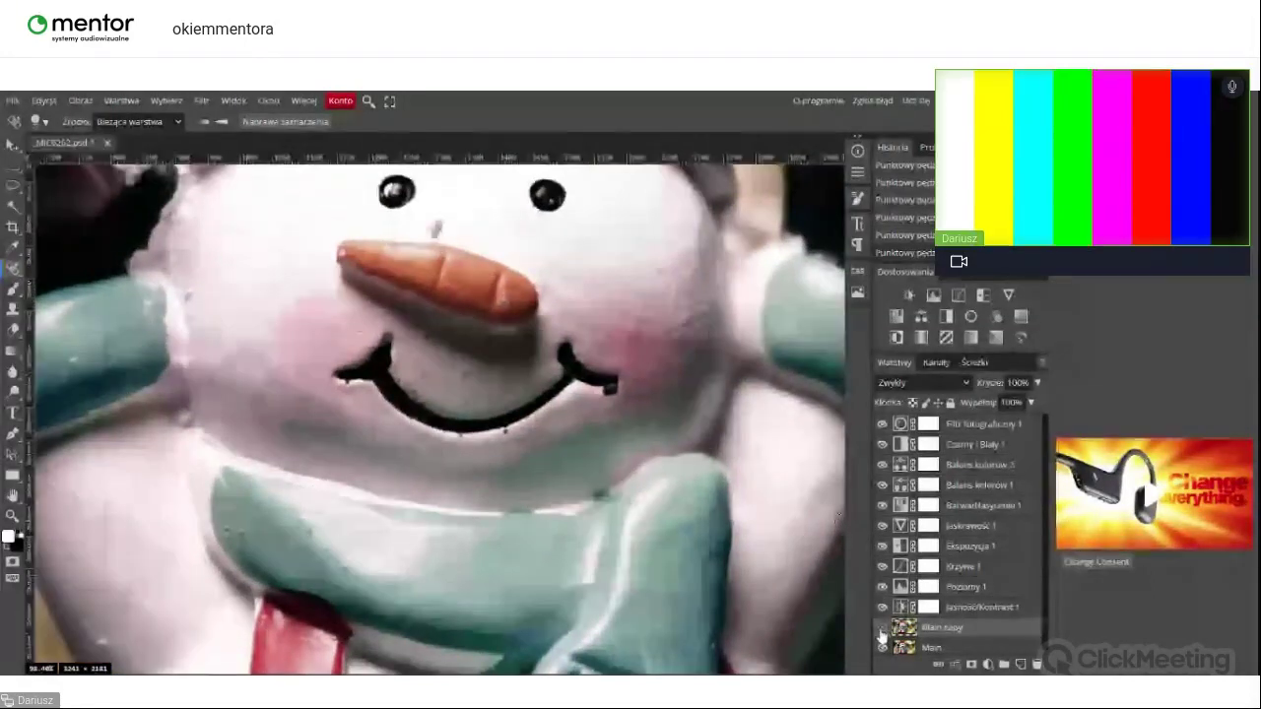
left_click(882, 630)
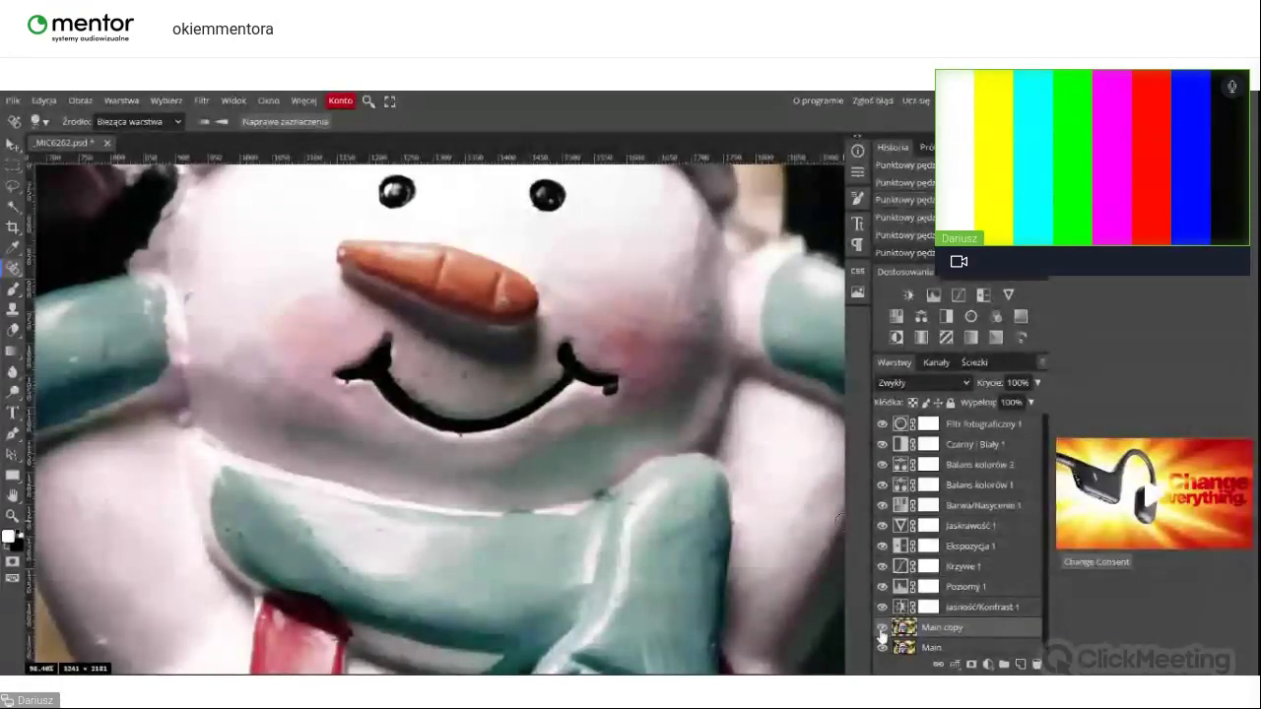
key("ctrl+minus")
key("ctrl+minus")
key("ctrl+minus")
key("ctrl+minus")
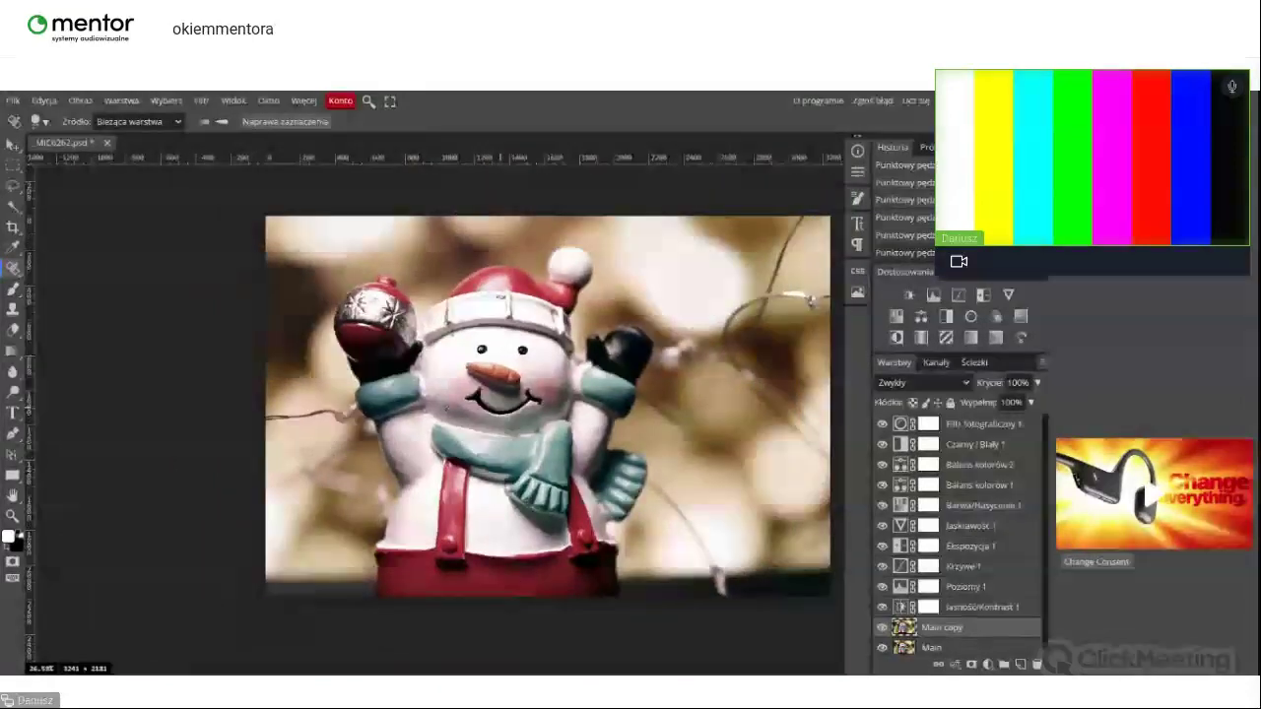
Step: Switch to the Patch tool and patch the dark spot on the carrot nose
right_click(16, 268)
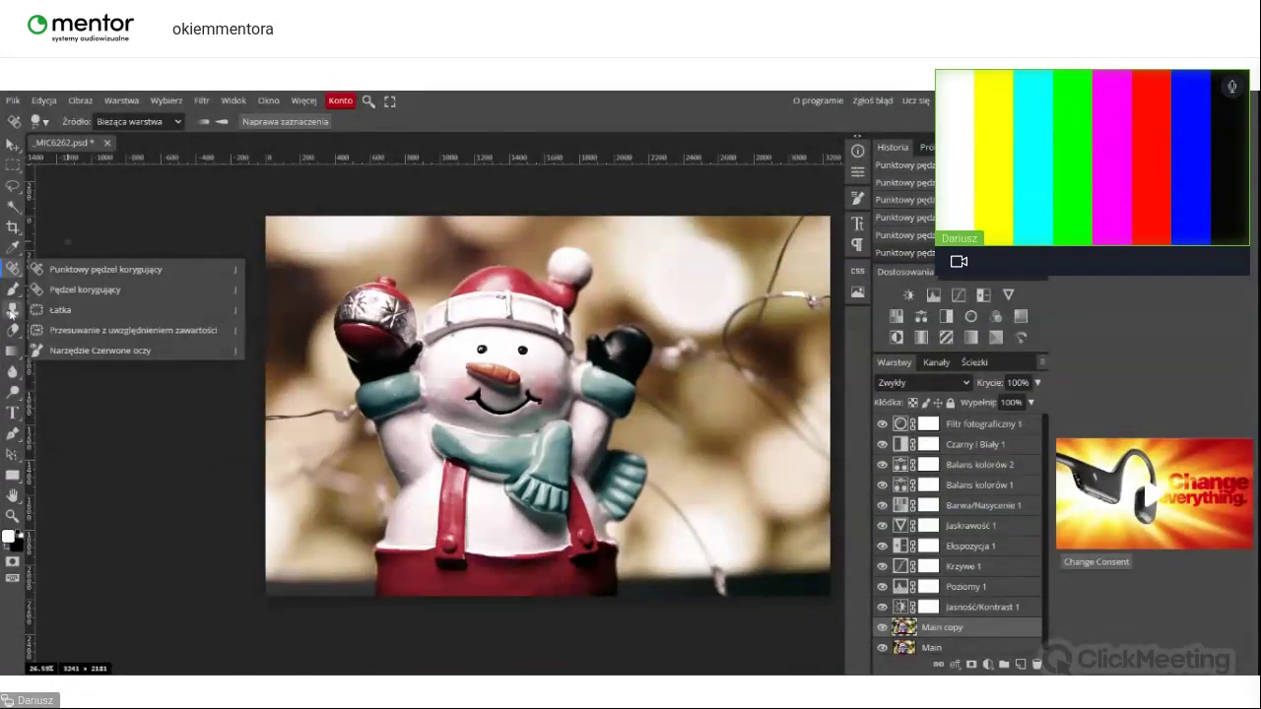
left_click(11, 309)
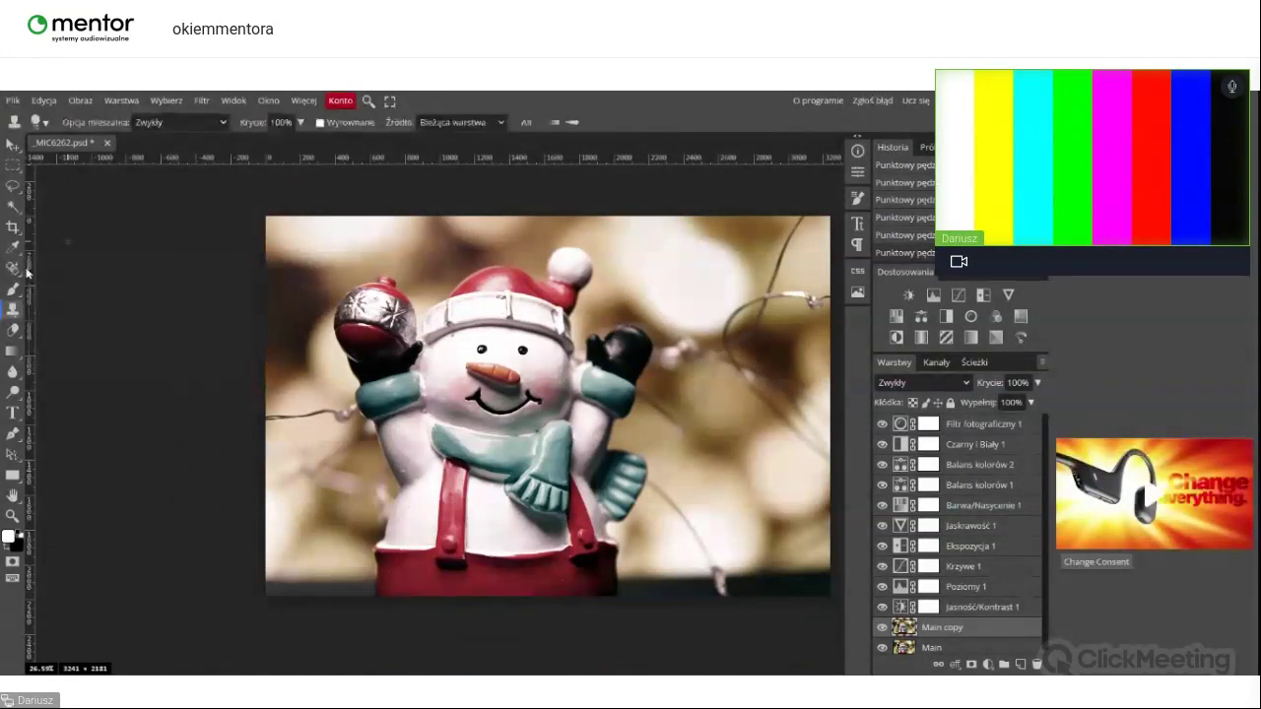
left_click(27, 269)
scroll(513, 408, "up", 6)
left_click(575, 376)
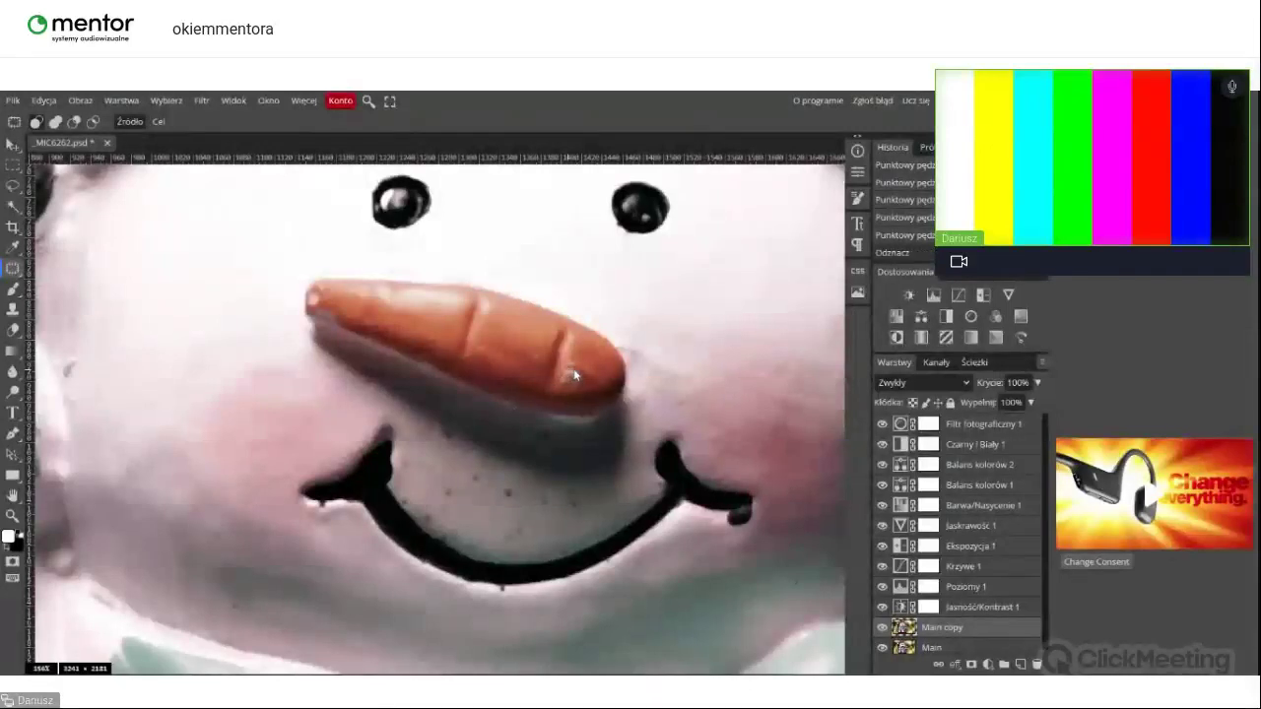
left_click_drag(574, 375, 570, 380)
left_click_drag(572, 385, 630, 392)
key("ctrl+d")
Step: Patch the dark blemishes below the nose and around the smile on Main copy
left_click(882, 627)
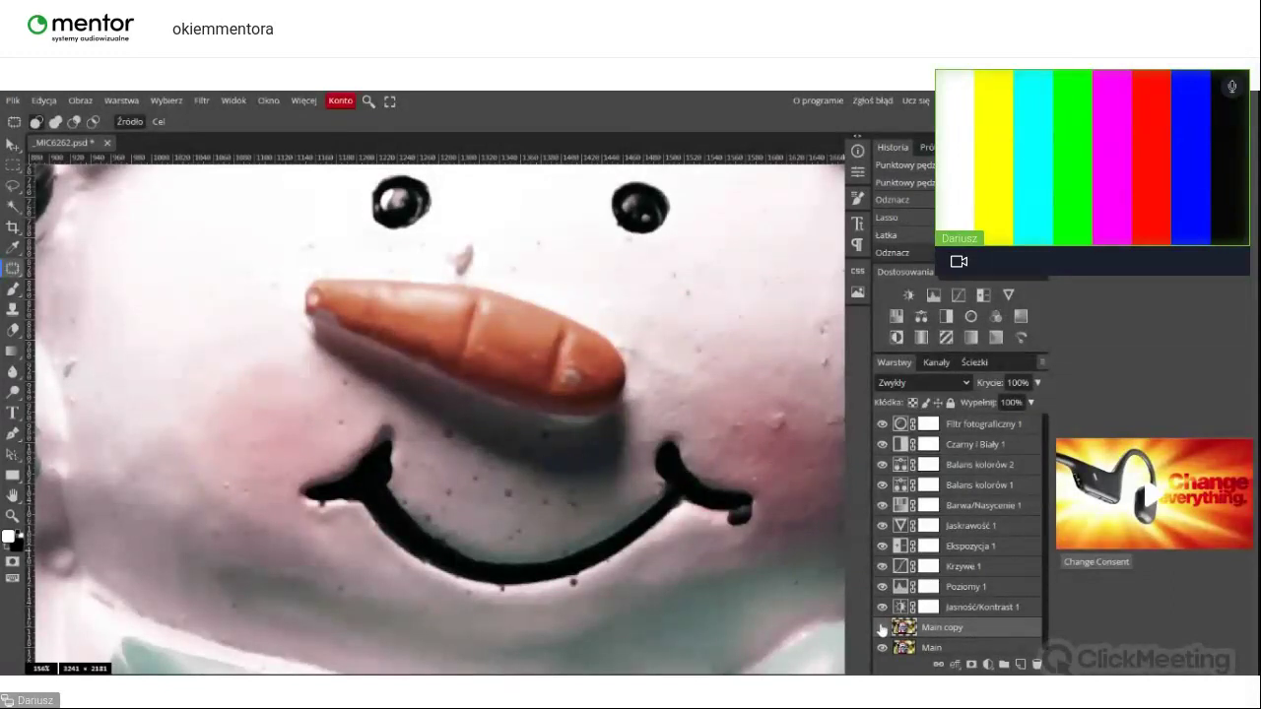
left_click(882, 627)
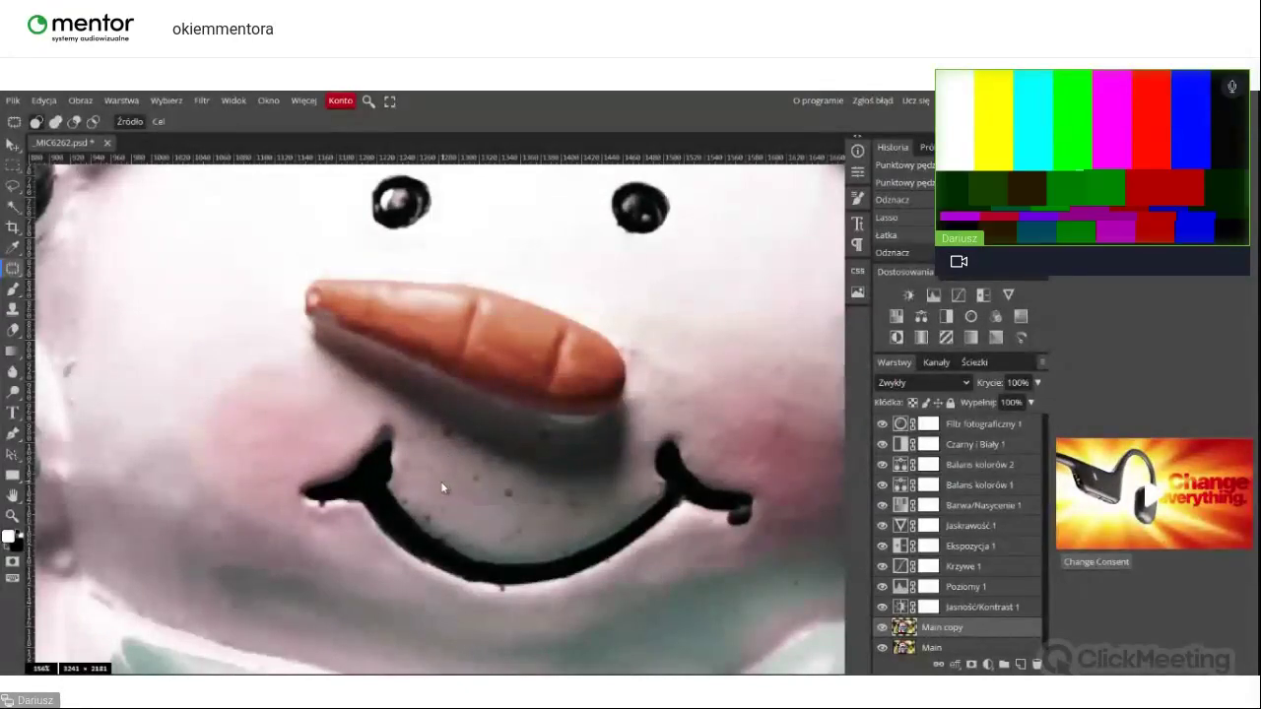
left_click_drag(441, 480, 443, 483)
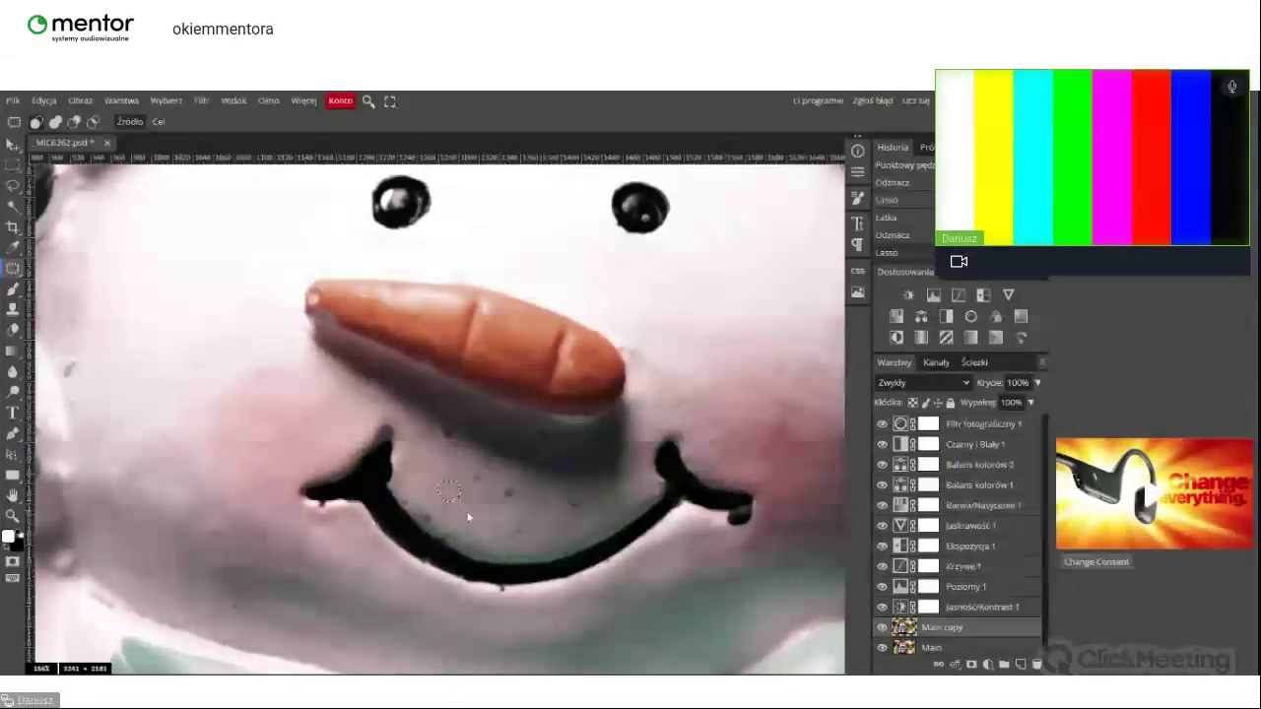
left_click_drag(469, 515, 478, 503)
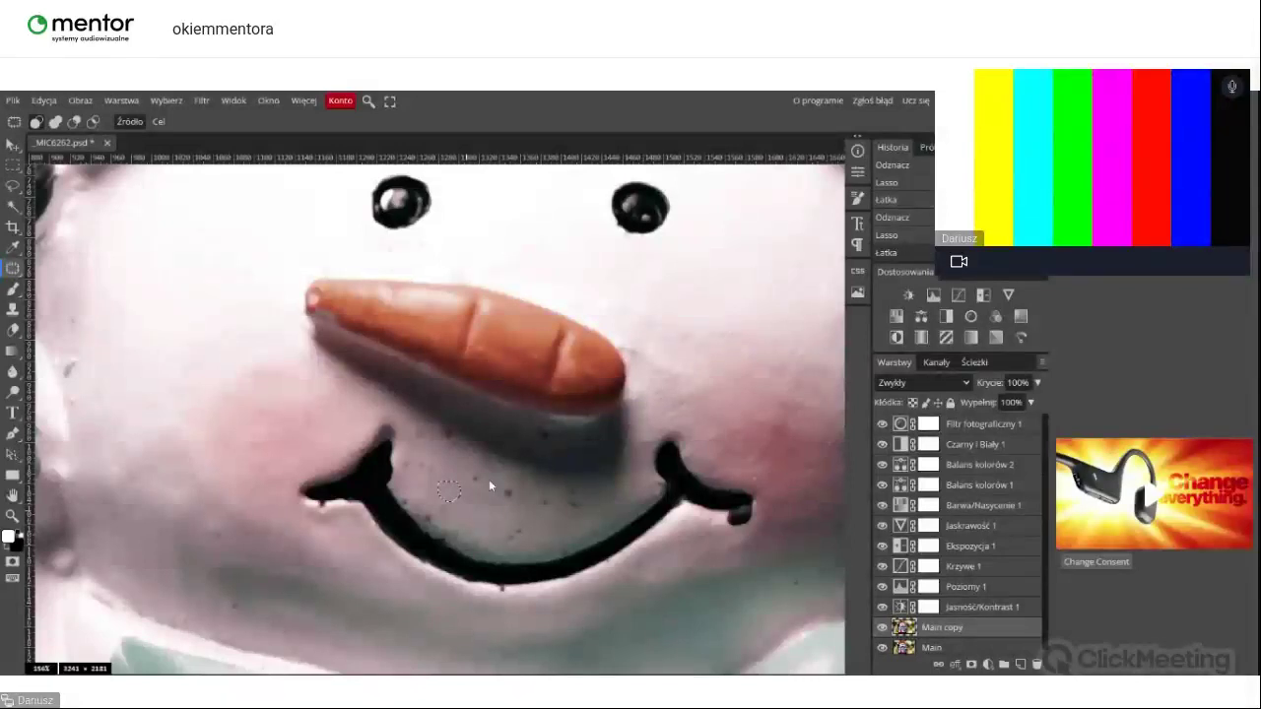
left_click_drag(475, 468, 510, 496)
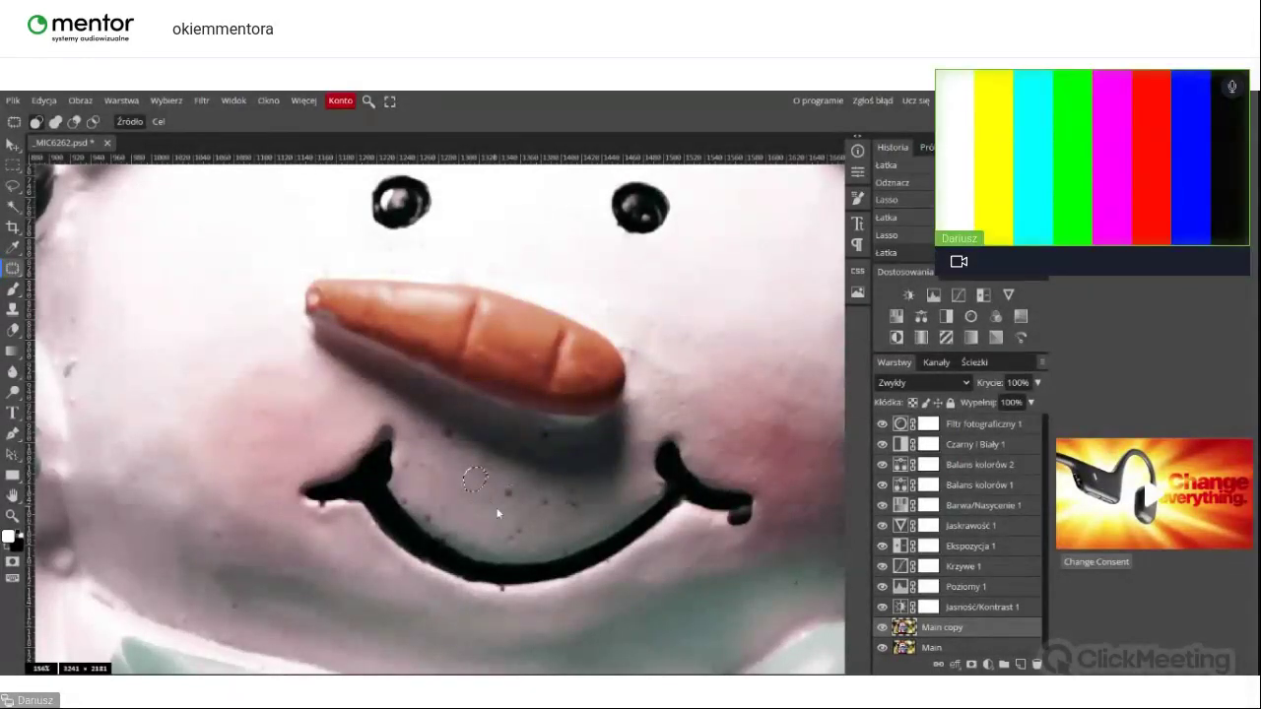
mouse_move(443, 495)
left_mouse_down()
mouse_move(430, 522)
mouse_move(463, 481)
mouse_move(493, 506)
left_mouse_up()
left_click(495, 514)
mouse_move(496, 515)
left_mouse_down()
mouse_move(512, 514)
mouse_move(446, 458)
left_mouse_up()
key("ctrl+d")
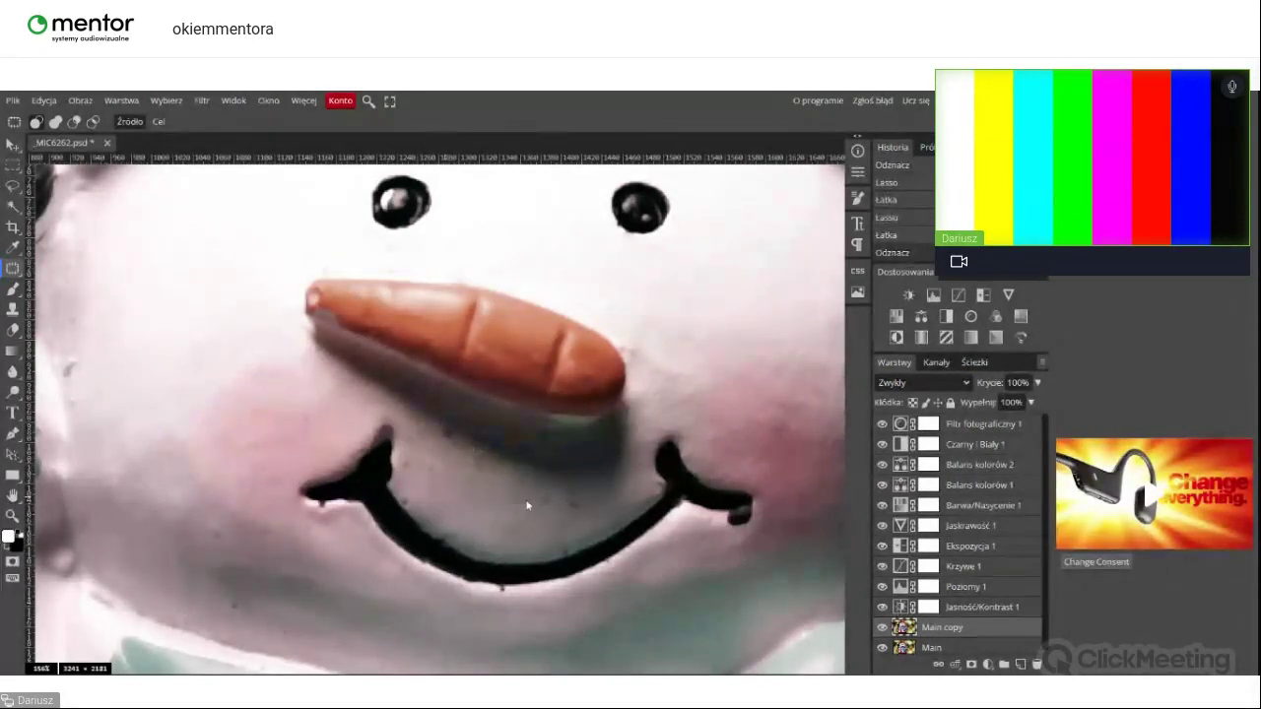
scroll(525, 502, "down", 4)
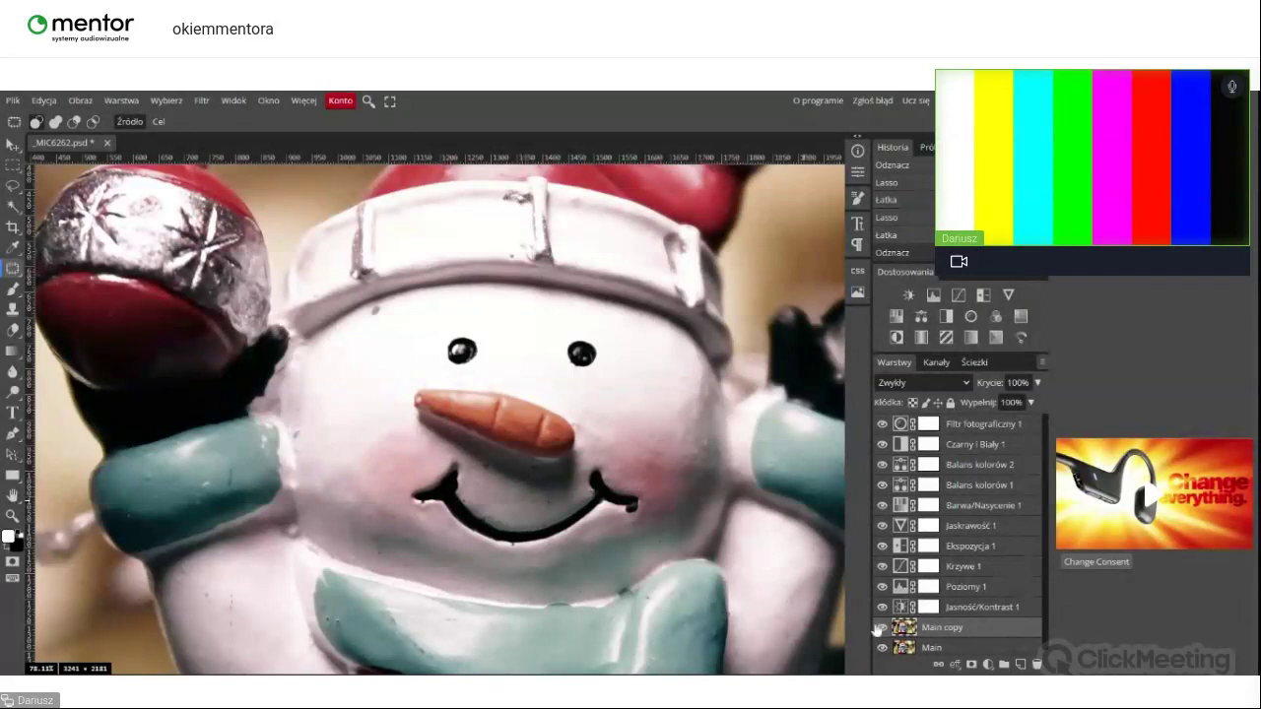
Step: Choose the Clone Stamp with a brush enlarged to cover the eye, and add a new empty layer
left_click(13, 308)
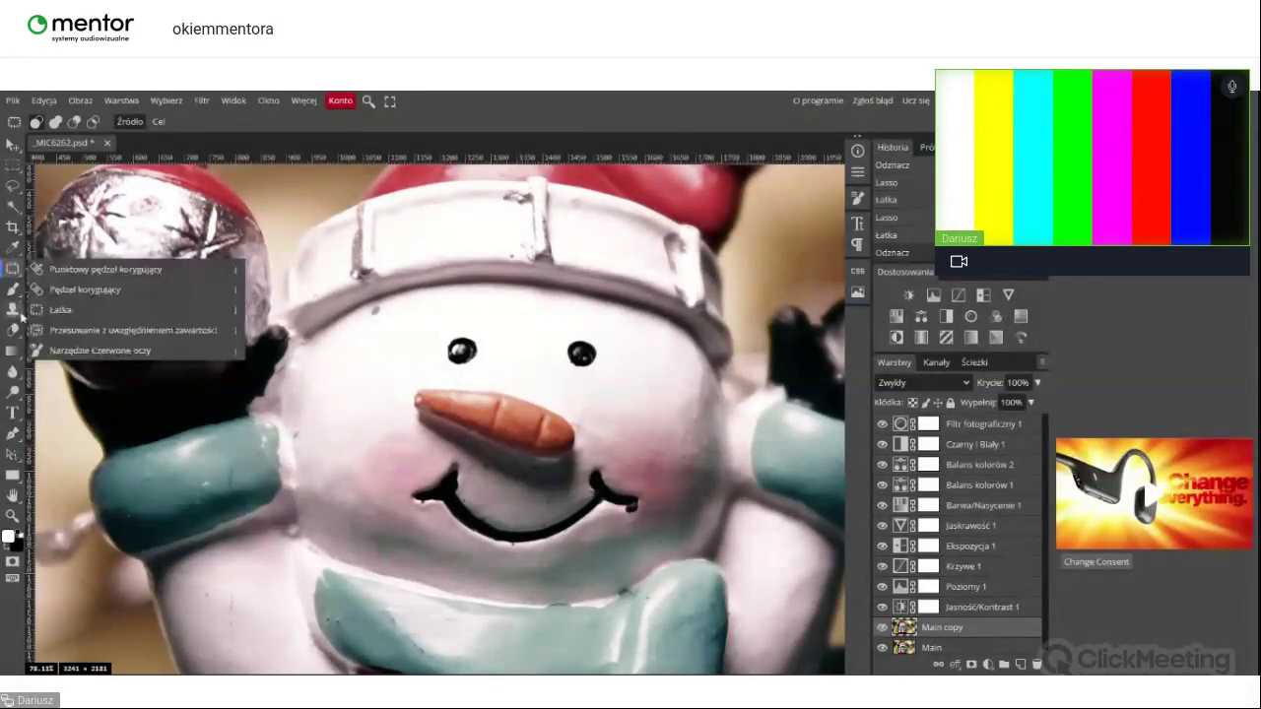
left_click(17, 314)
left_click(16, 311)
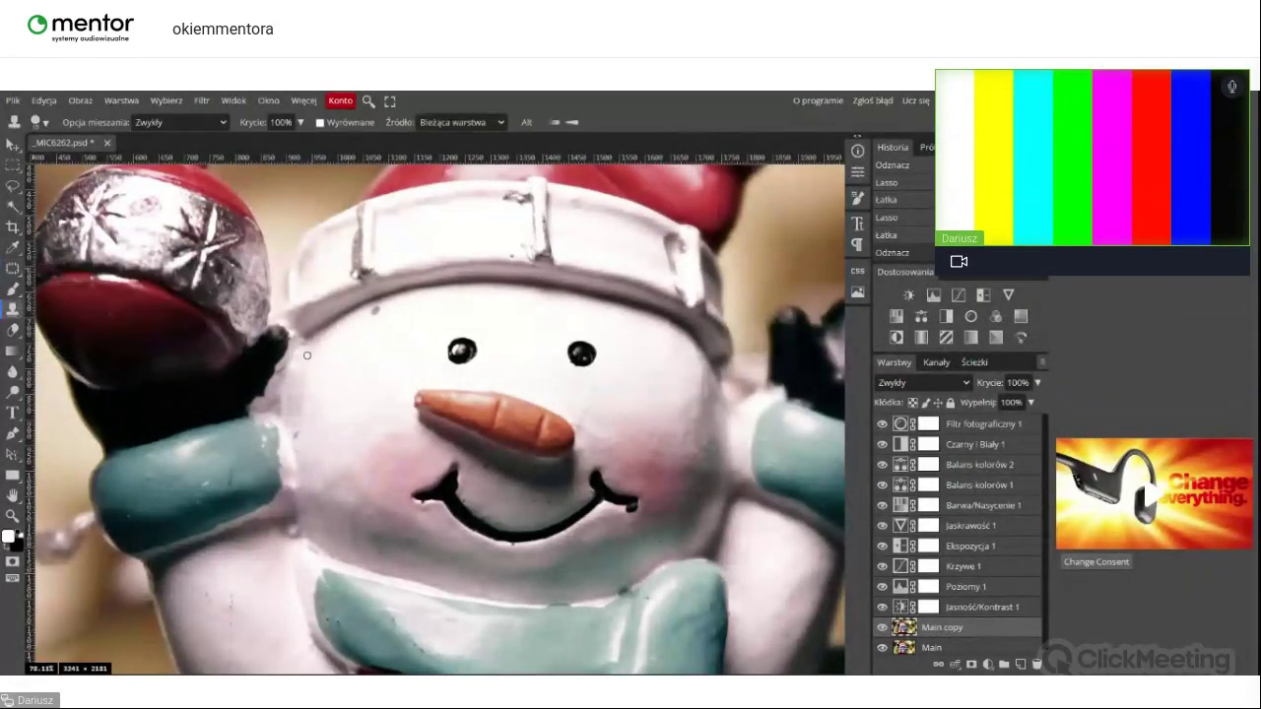
scroll(403, 320, "up", 5)
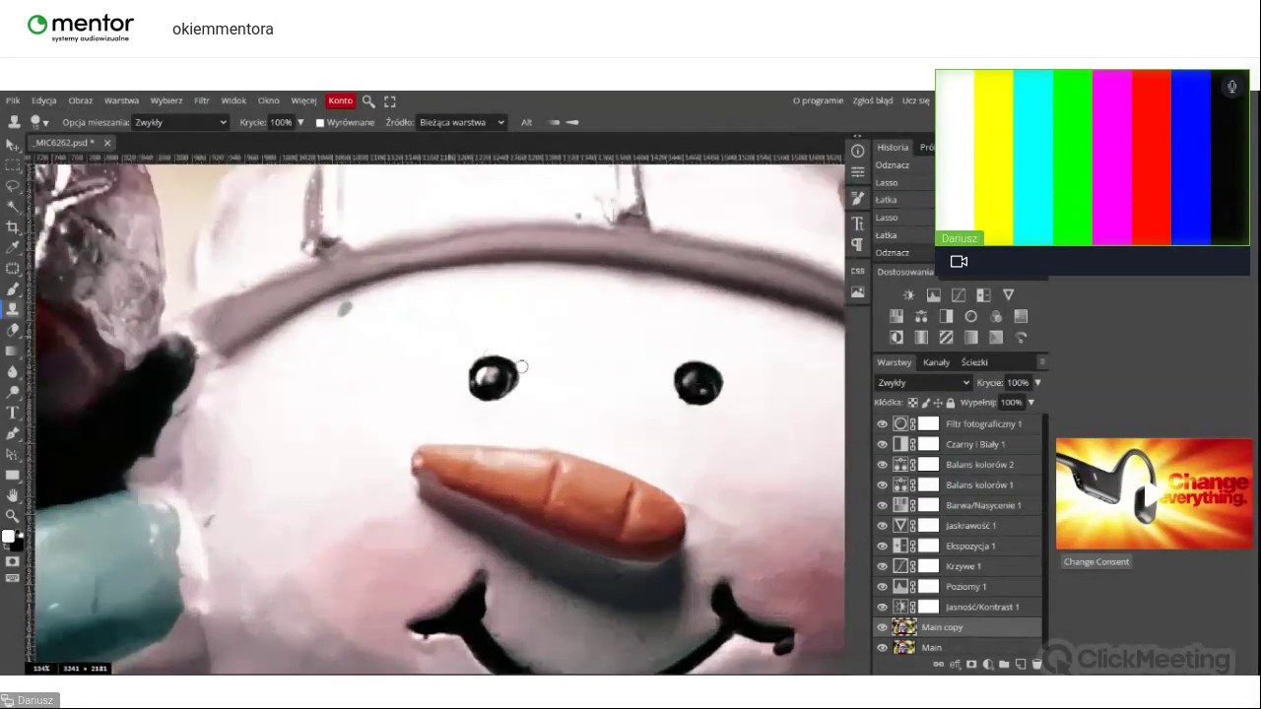
left_click_drag(530, 359, 551, 359)
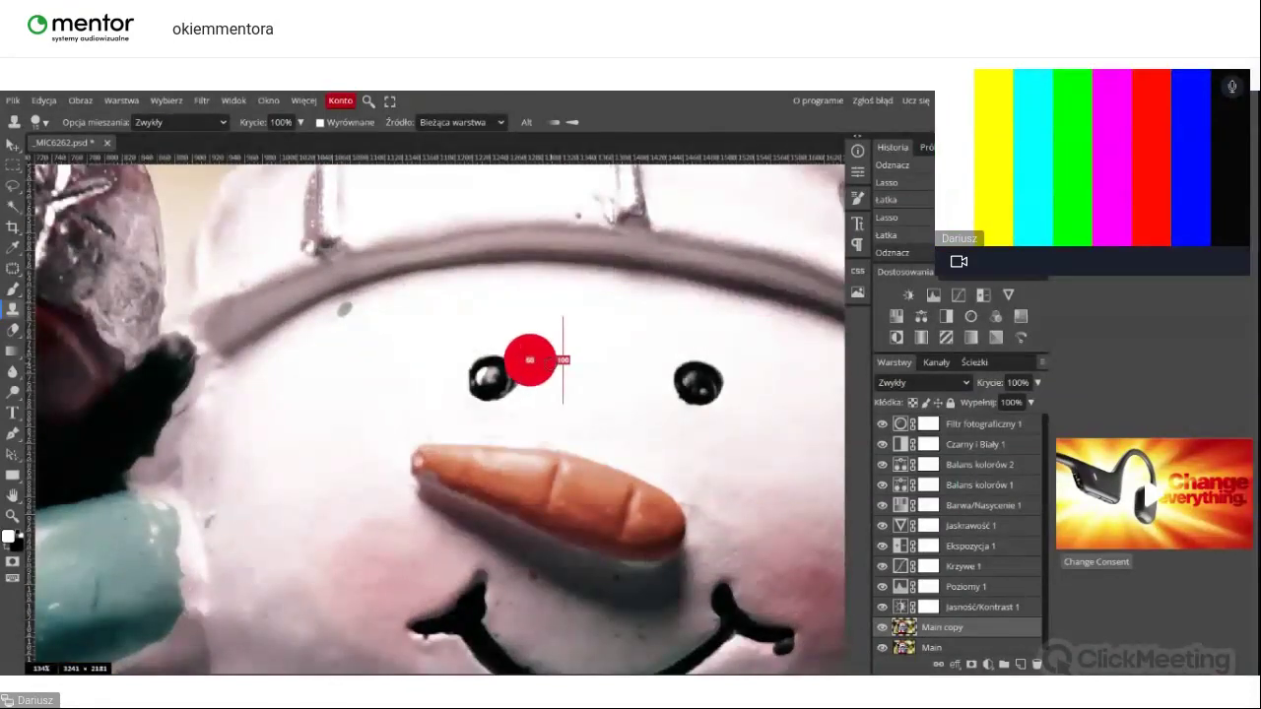
left_click(496, 377)
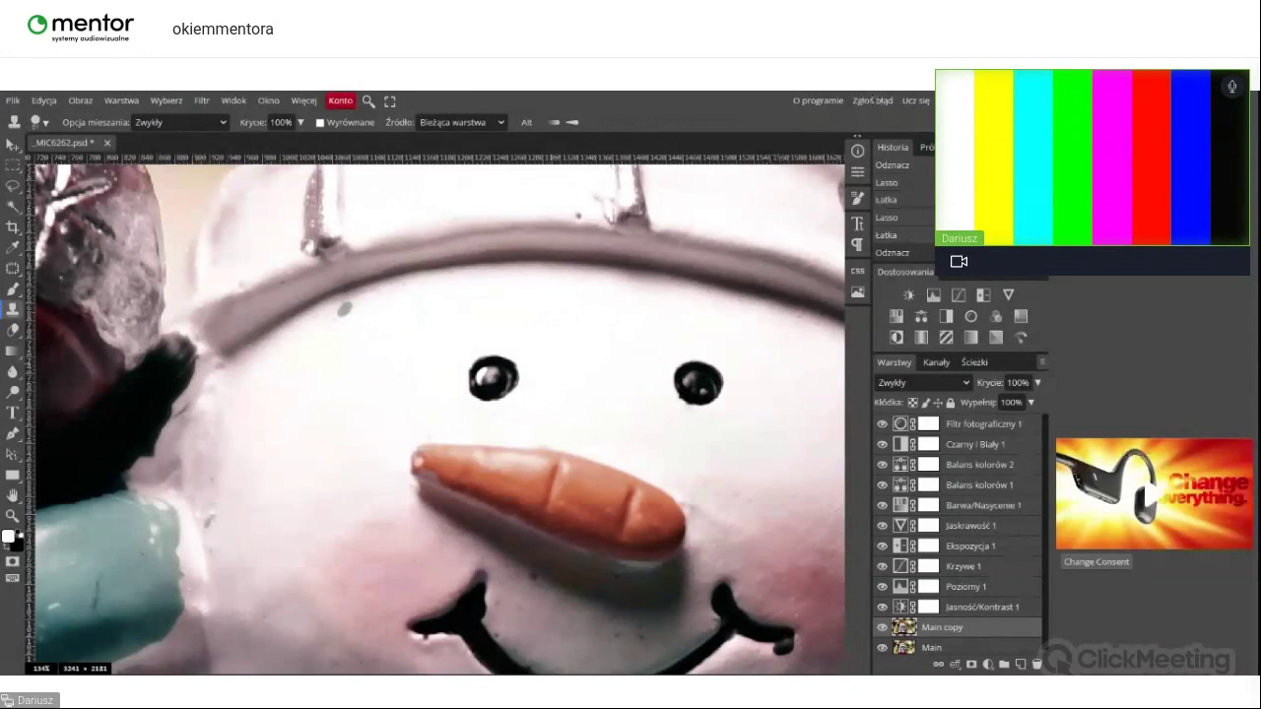
left_click(1020, 664)
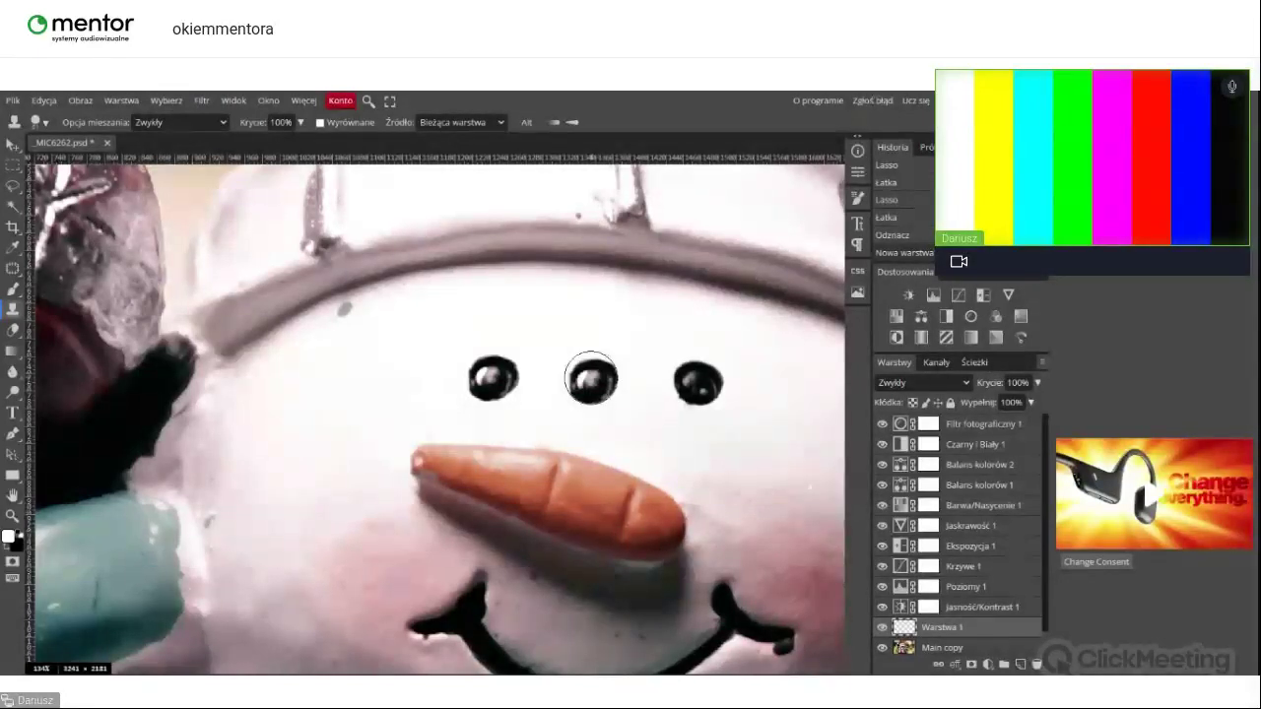
Step: Stamp a third eye between the snowman's eyes and lower Warstwa 1 opacity to about 75%
left_click(591, 380)
scroll(591, 379, "down", 5)
scroll(591, 379, "up", 4)
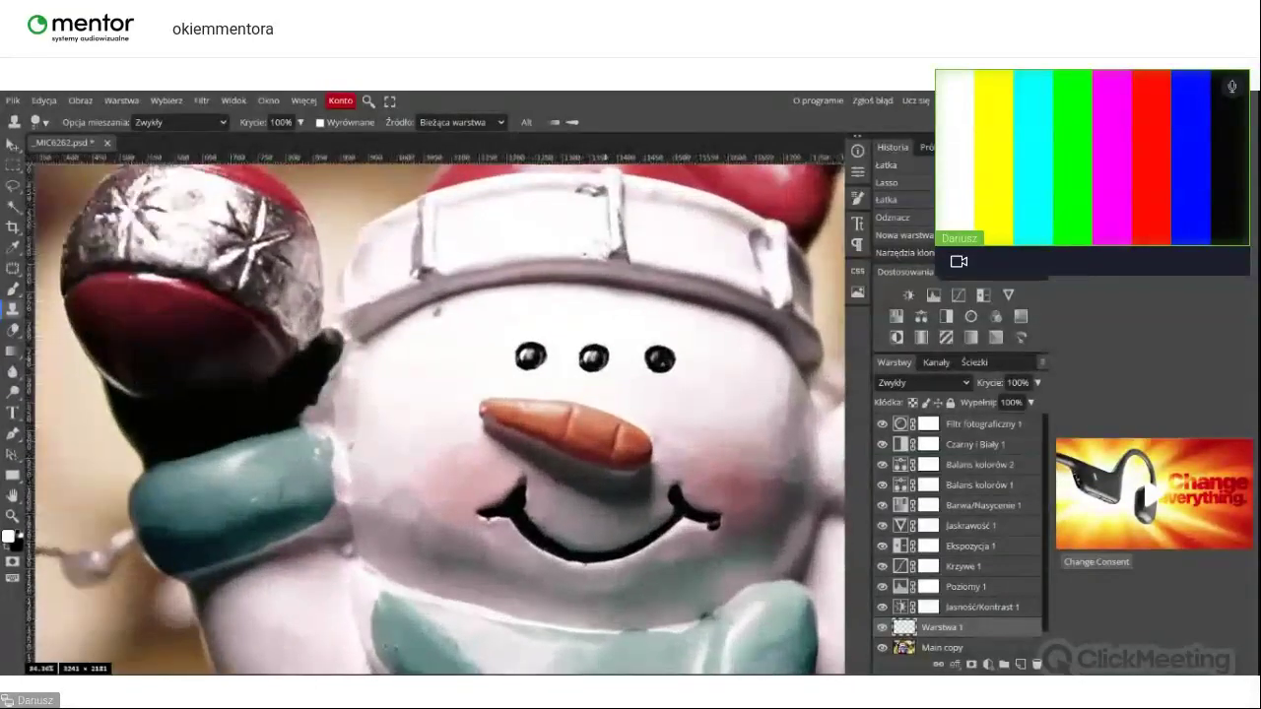
scroll(591, 358, "up", 2)
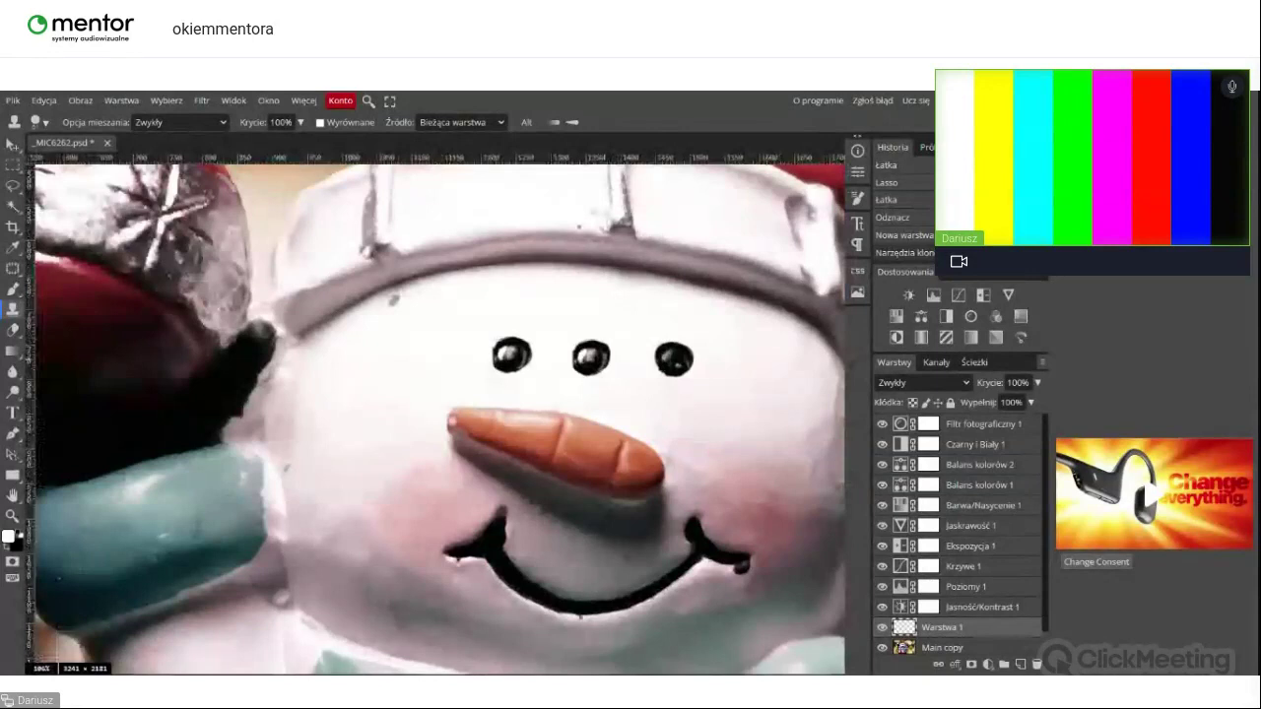
scroll(602, 361, "up", 2)
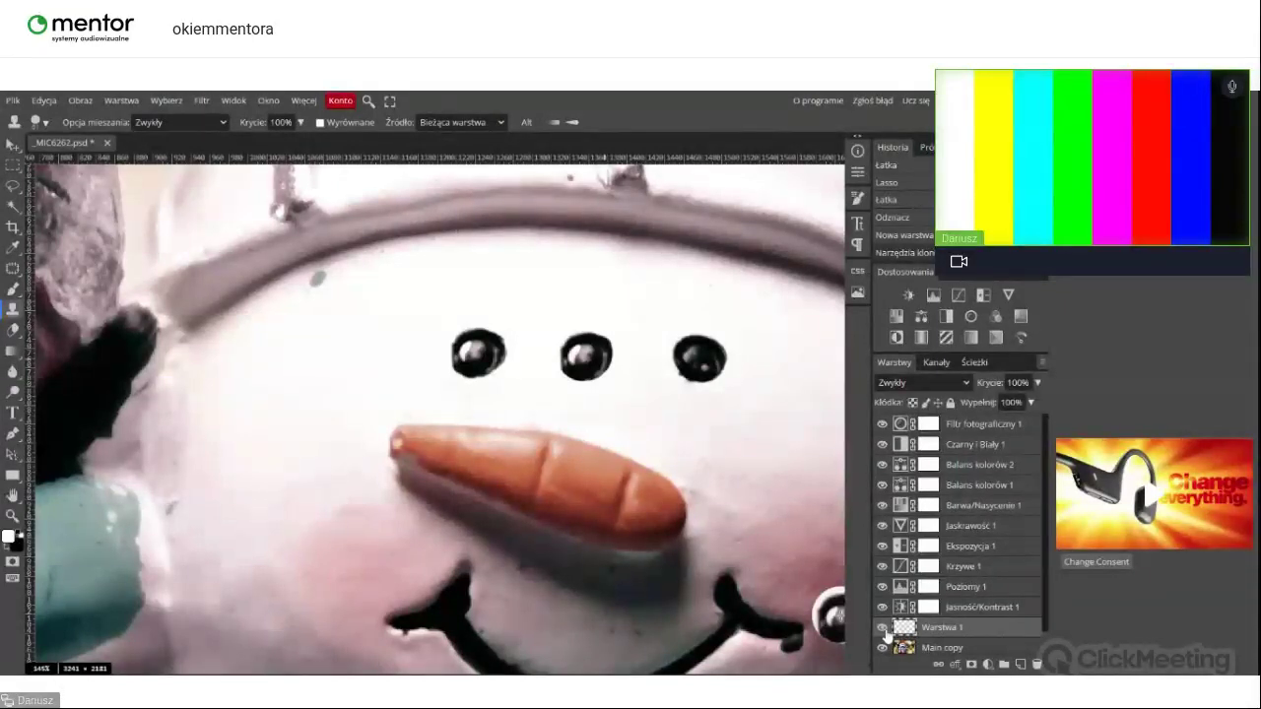
left_click(883, 629)
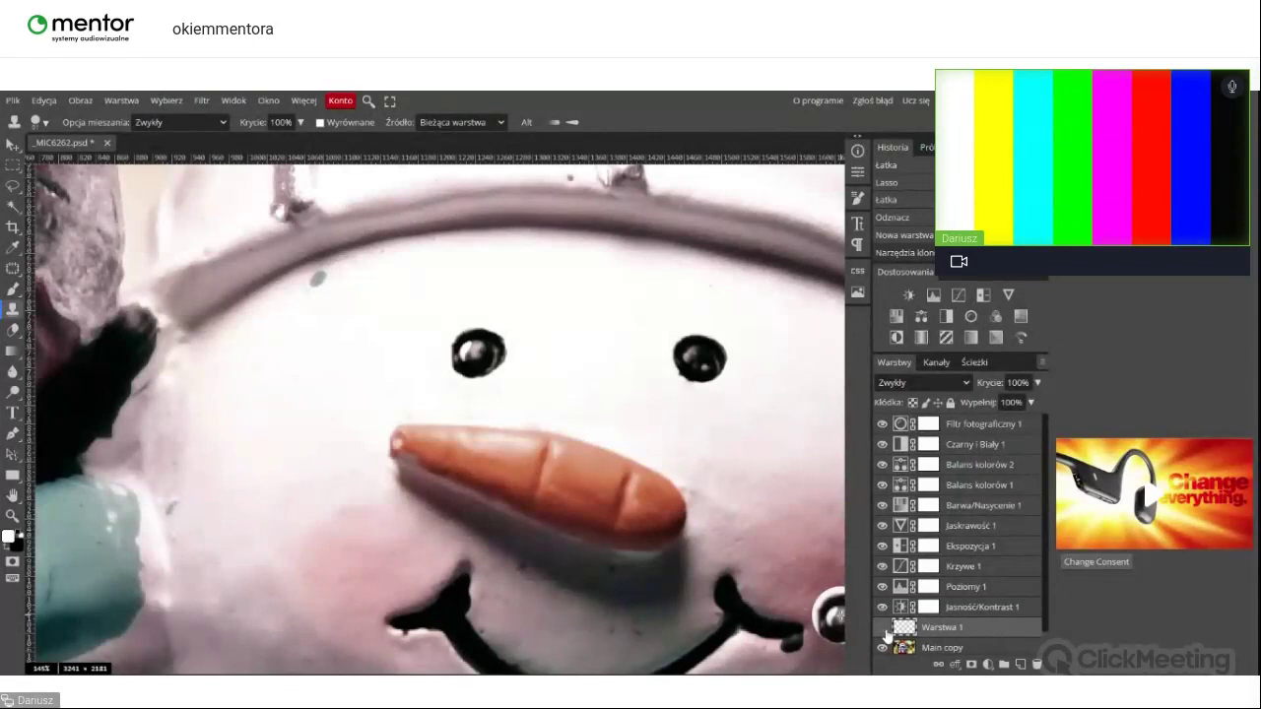
left_click(882, 627)
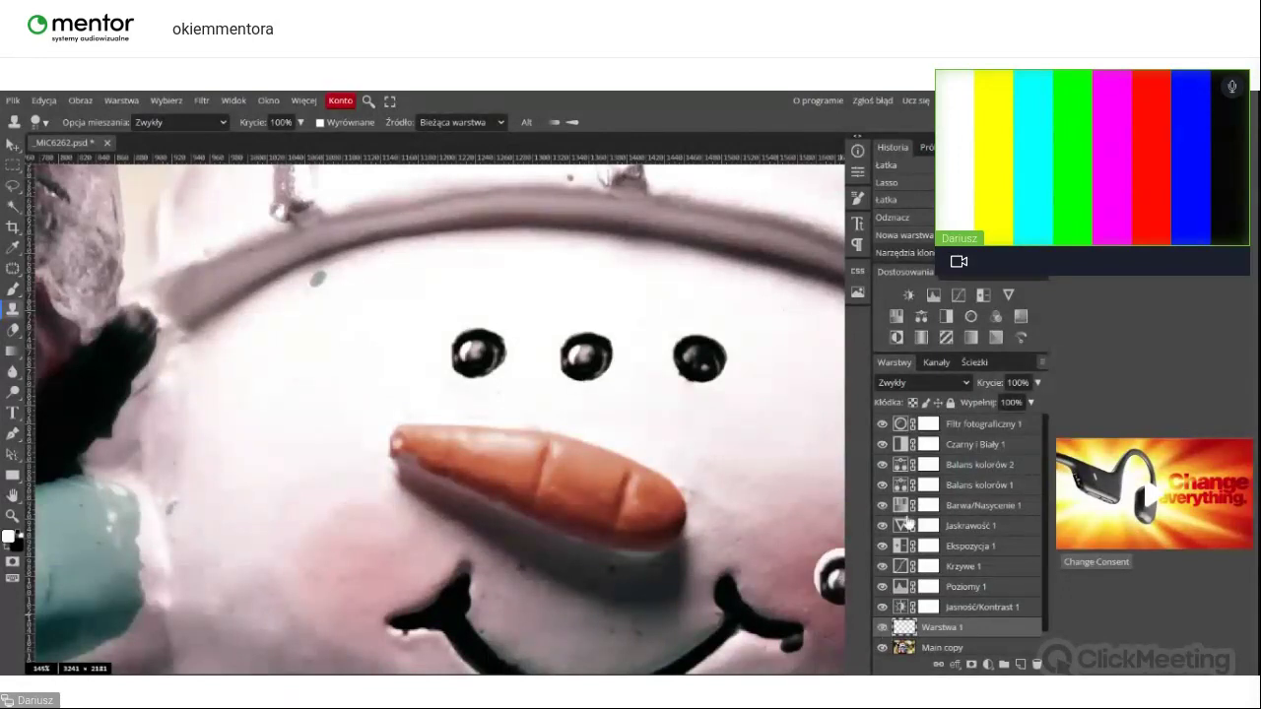
left_click_drag(989, 382, 961, 382)
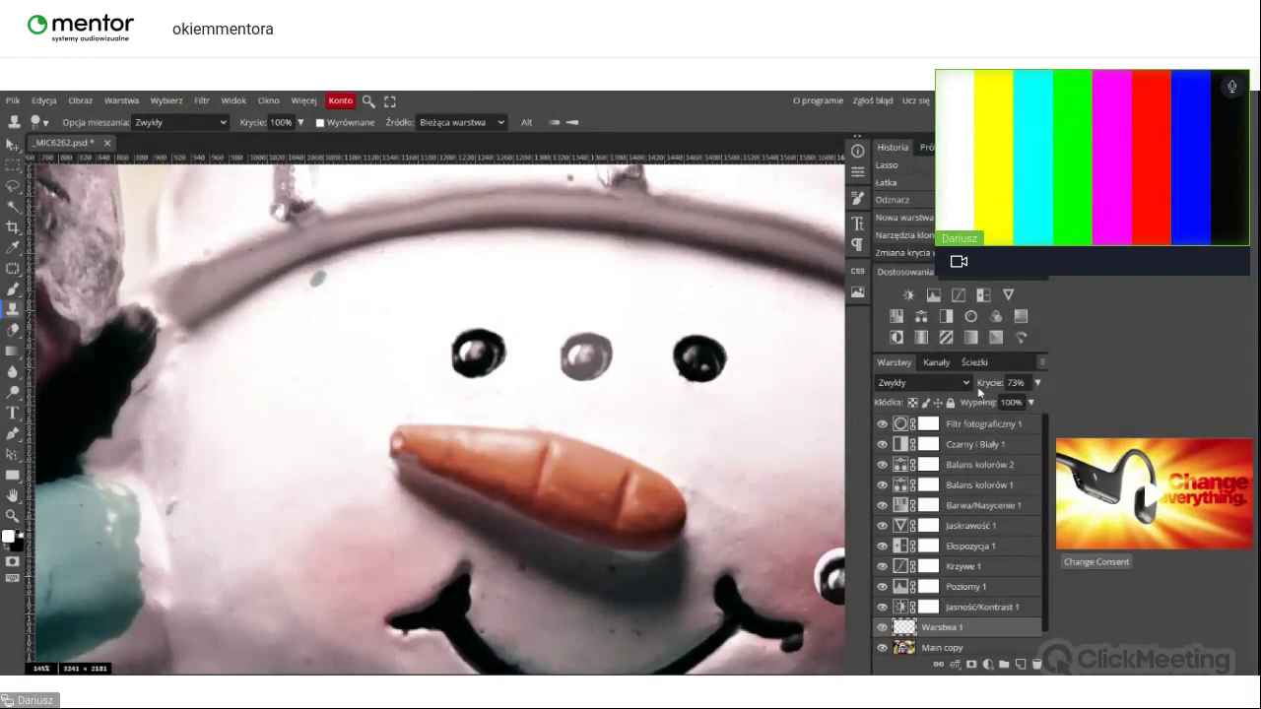
key("ctrl+0")
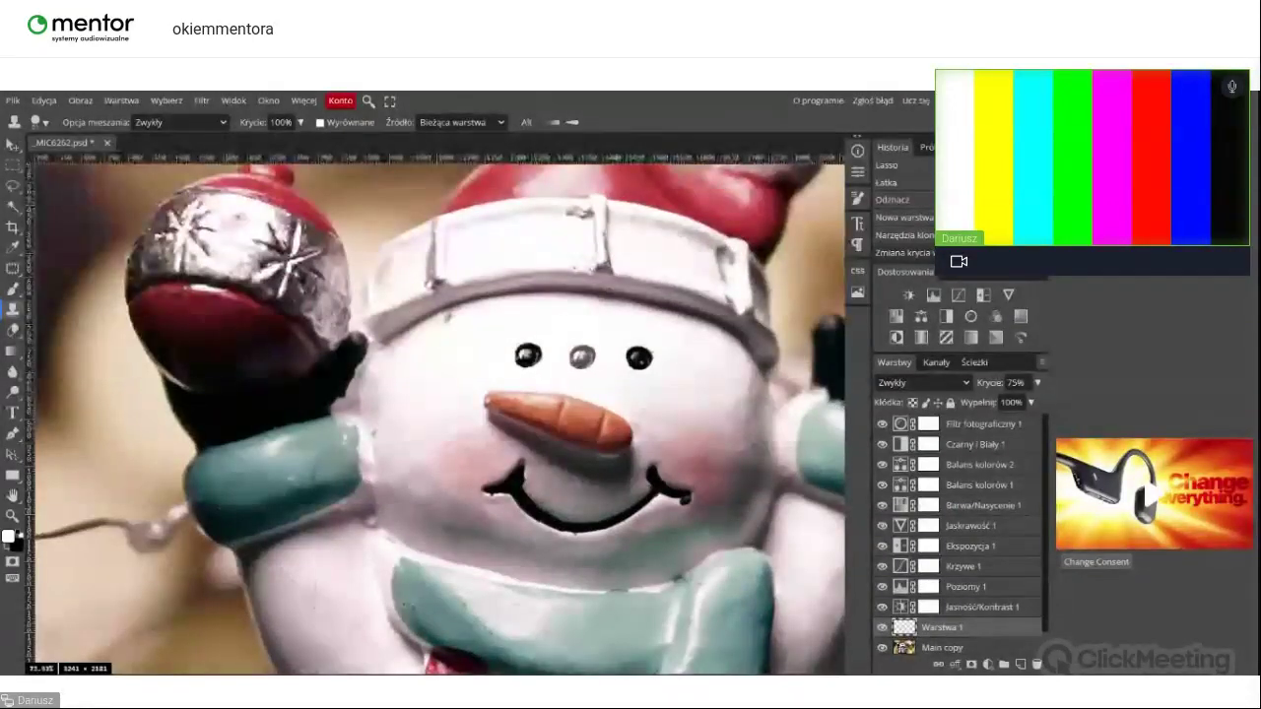
Step: On a new layer above Main copy, clone the red ornament into the snowman's right mitten
key("ctrl+minus")
left_click(926, 623)
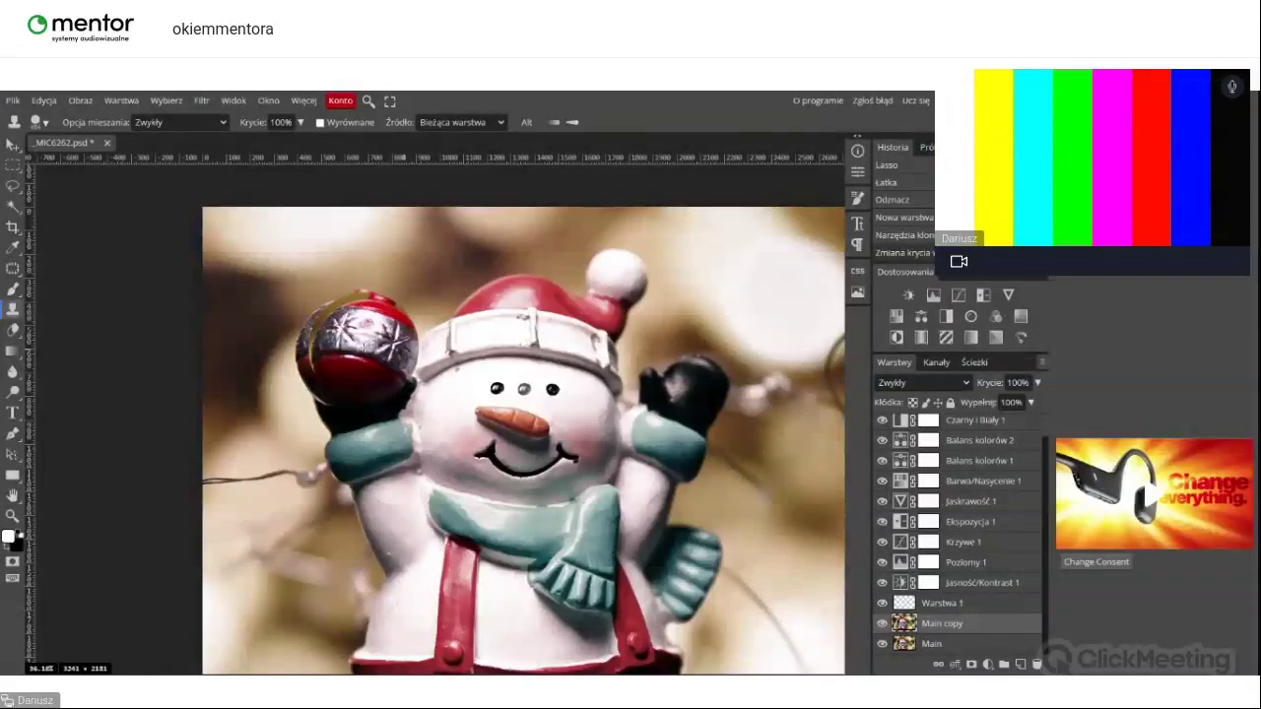
key("ctrl+shift+n")
left_click(690, 398)
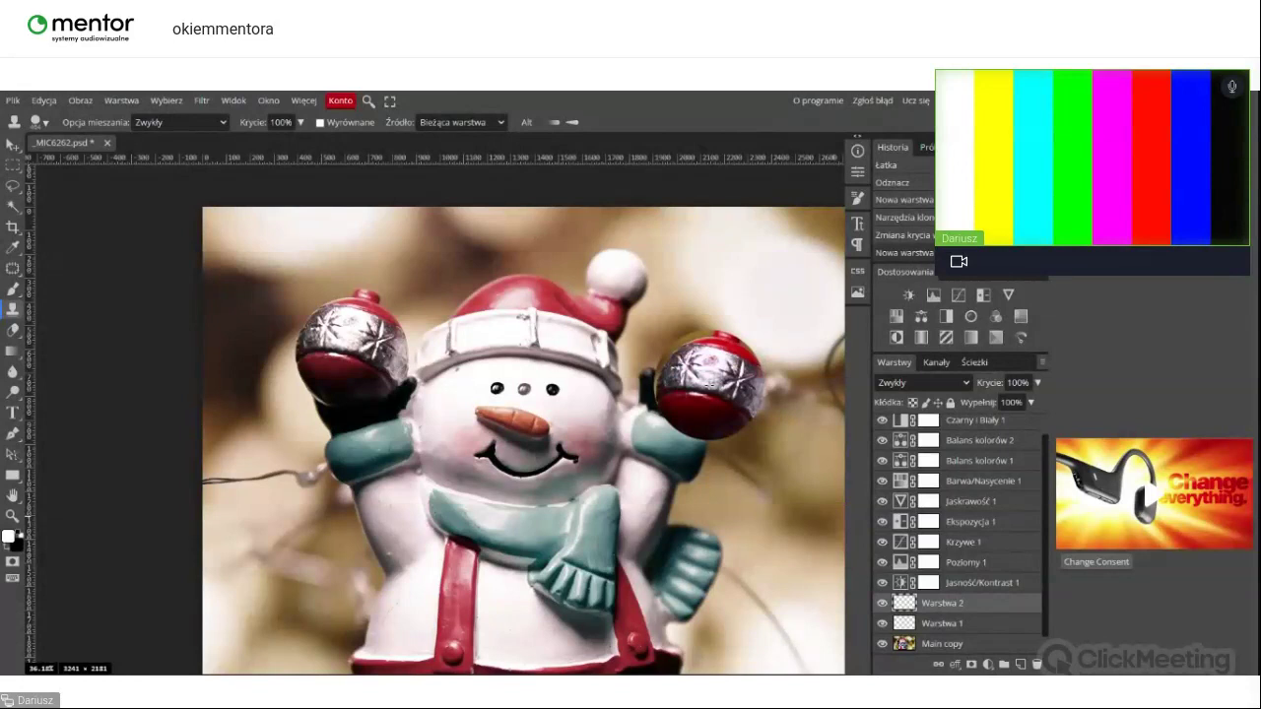
left_click(708, 385)
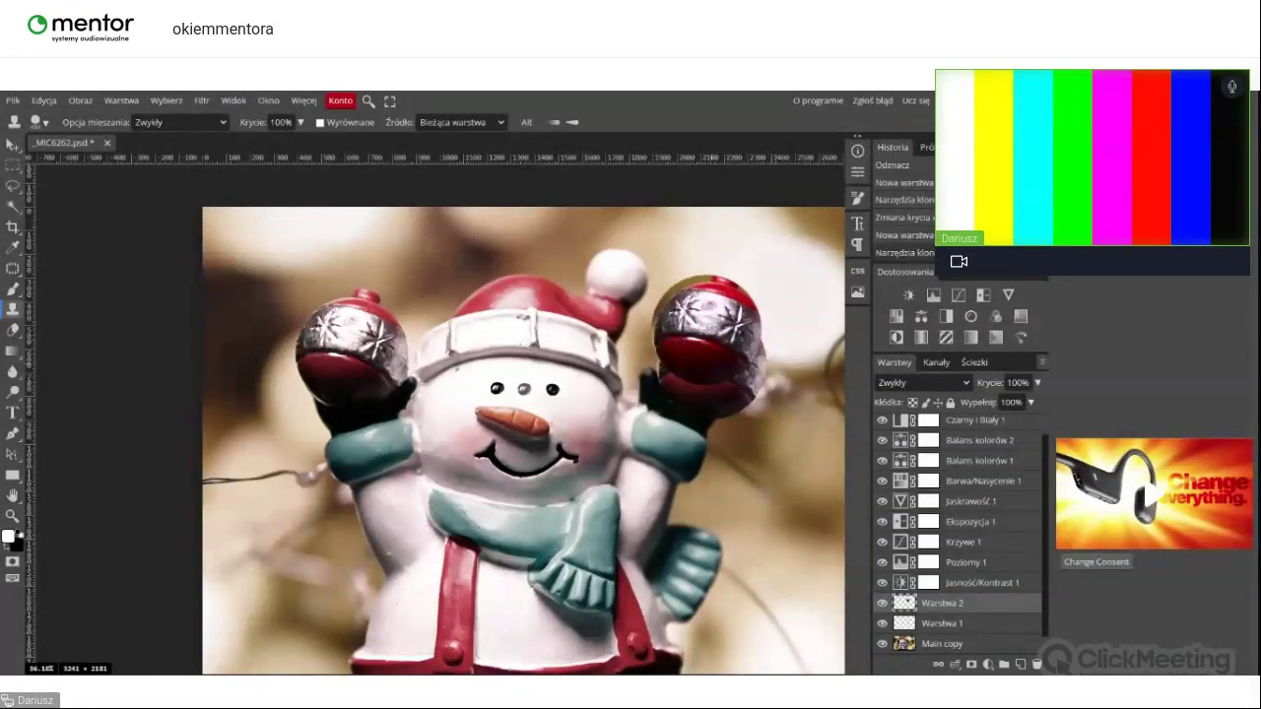
Step: Paint out the red bulge and stray edge pixels on the cloned ornament with the healing brush
scroll(686, 321, "up", 5)
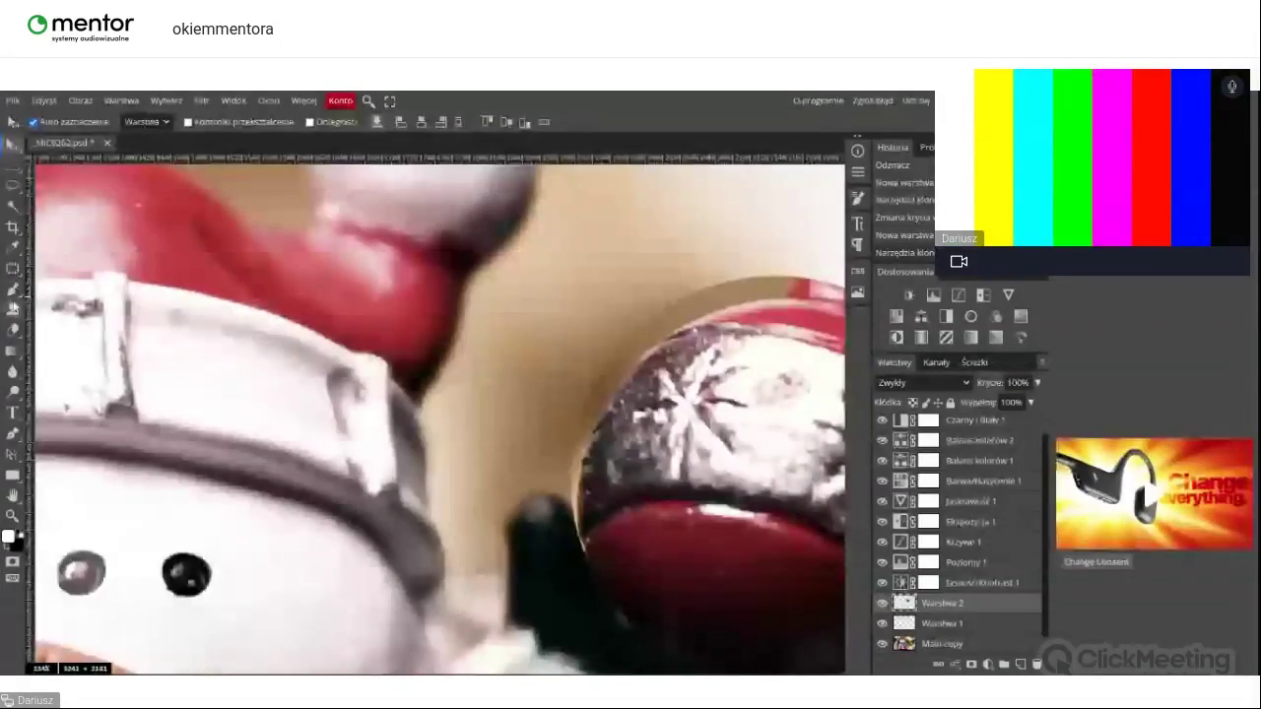
key("s")
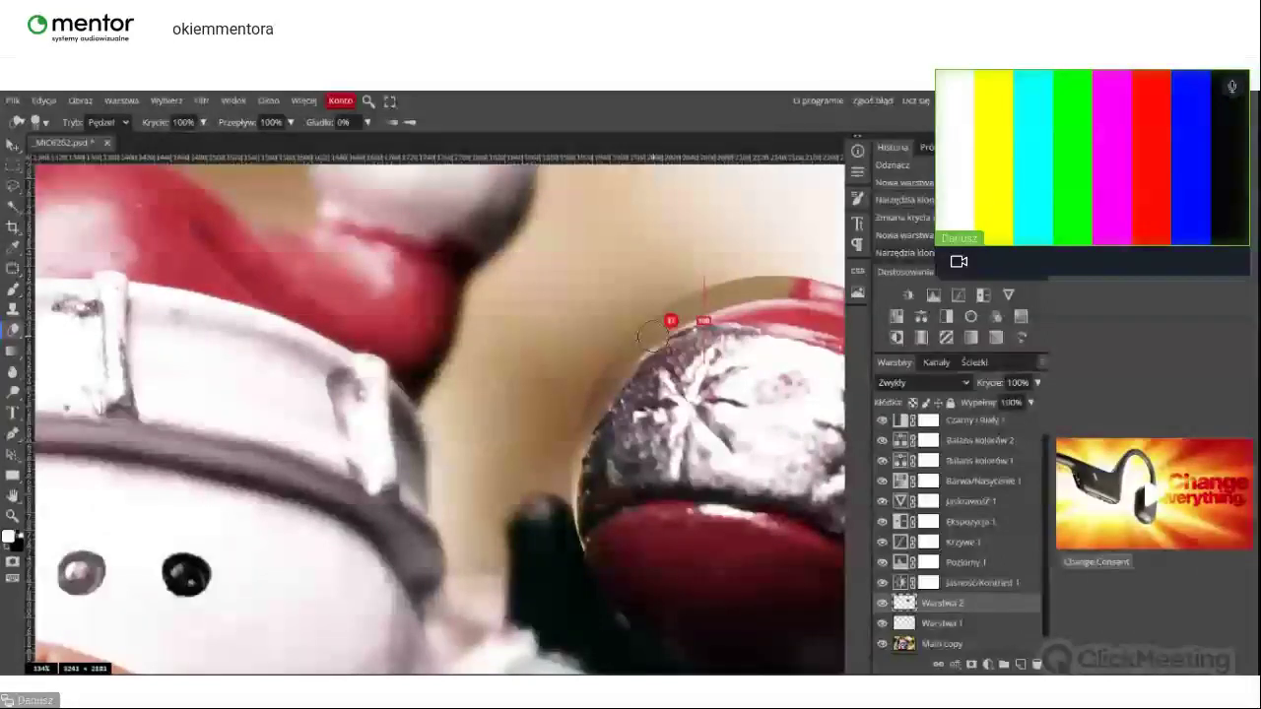
key("j")
left_click(565, 344)
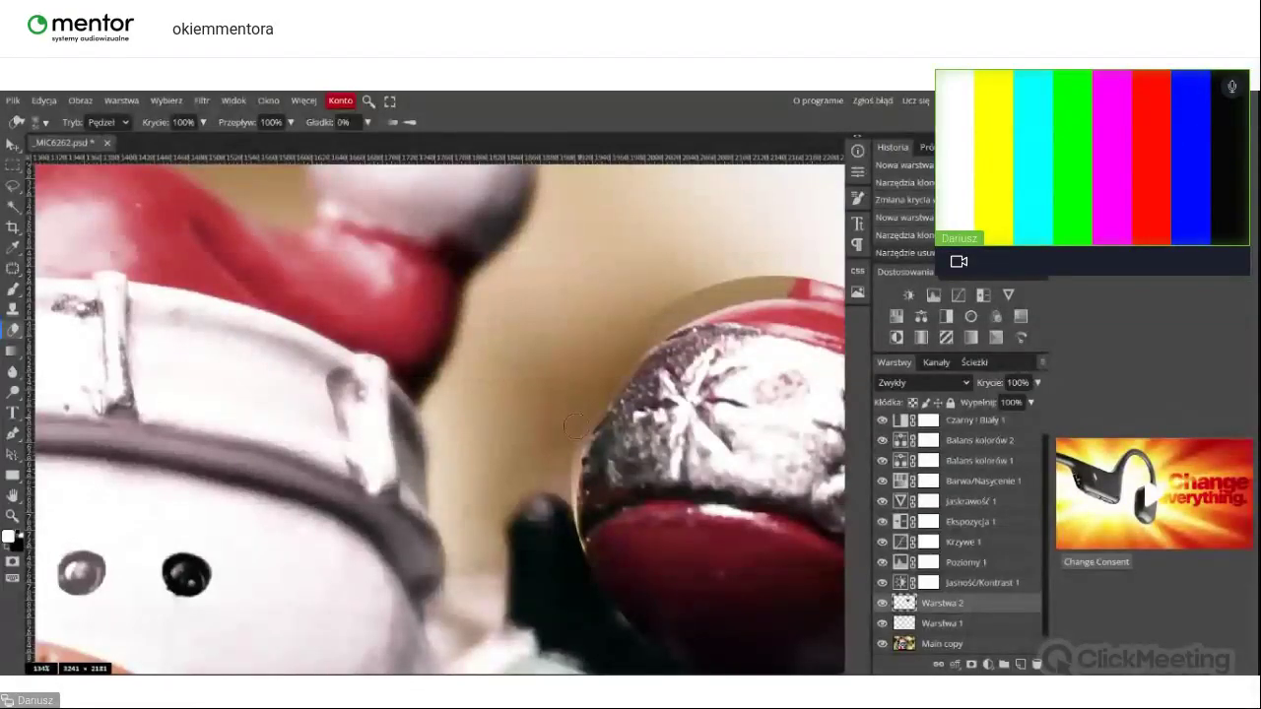
left_click_drag(574, 426, 585, 490)
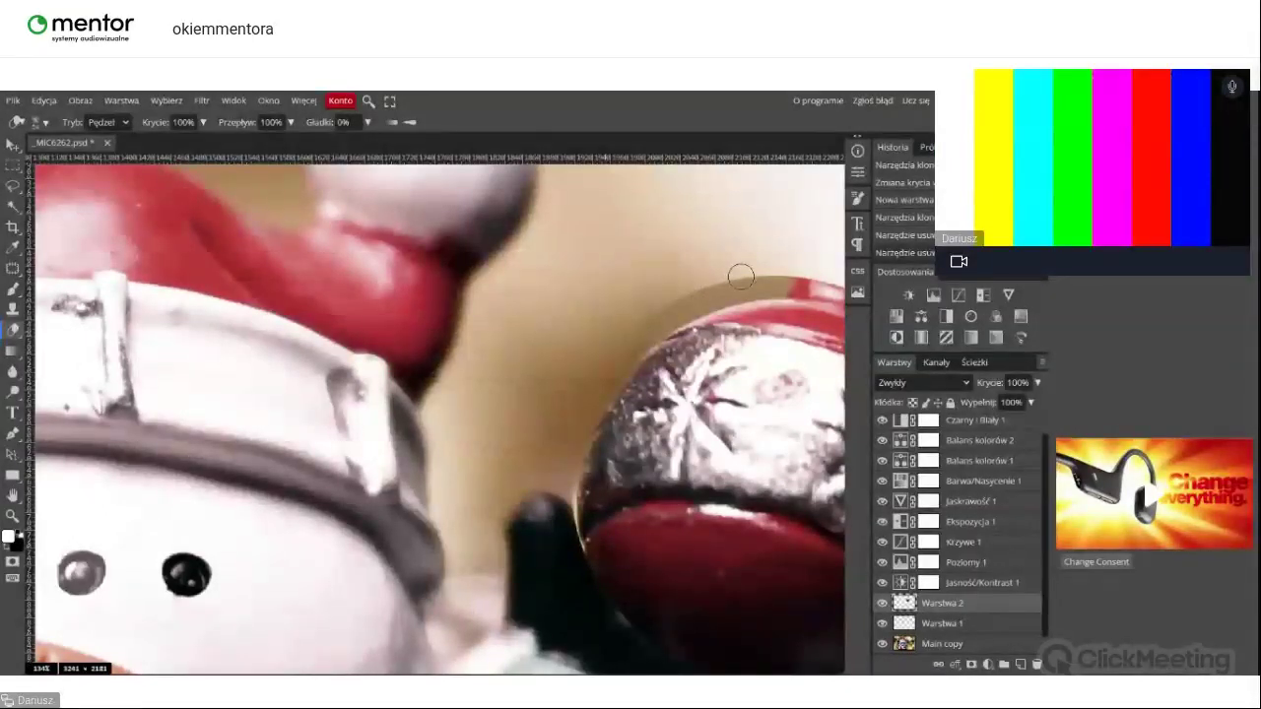
mouse_move(741, 277)
left_mouse_down()
mouse_move(667, 315)
mouse_move(483, 366)
left_mouse_up()
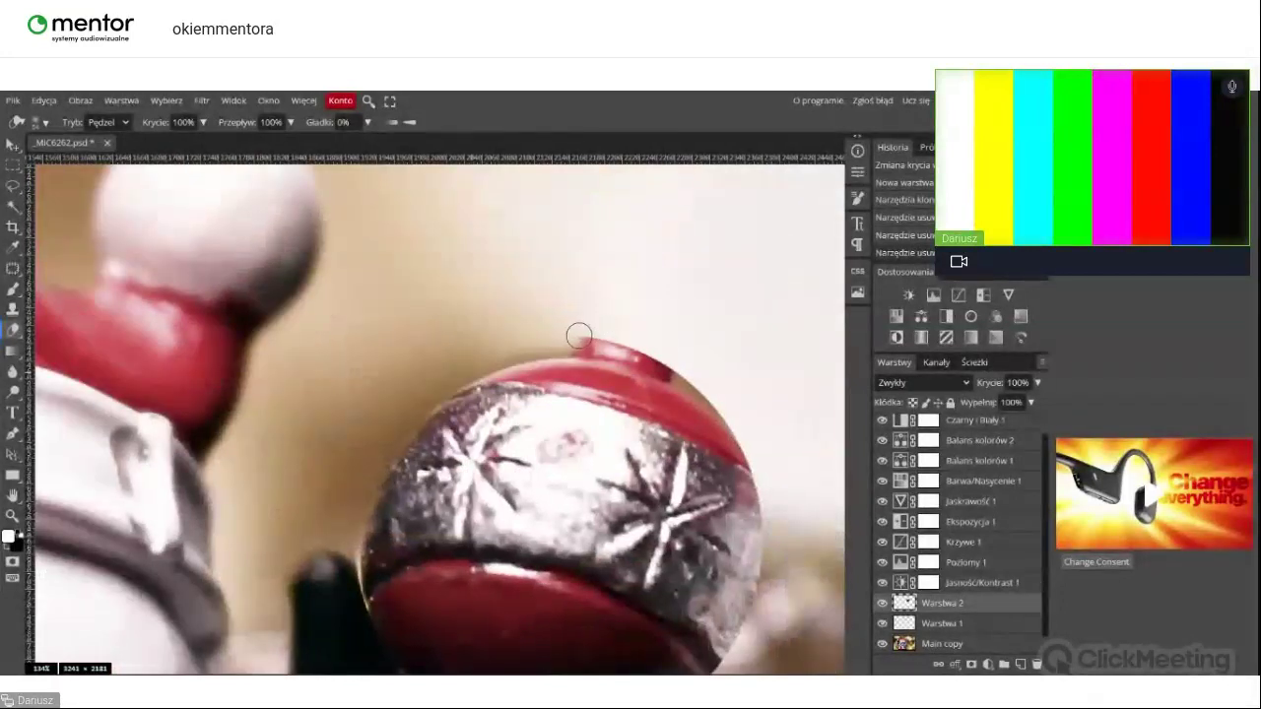
left_click_drag(600, 343, 711, 385)
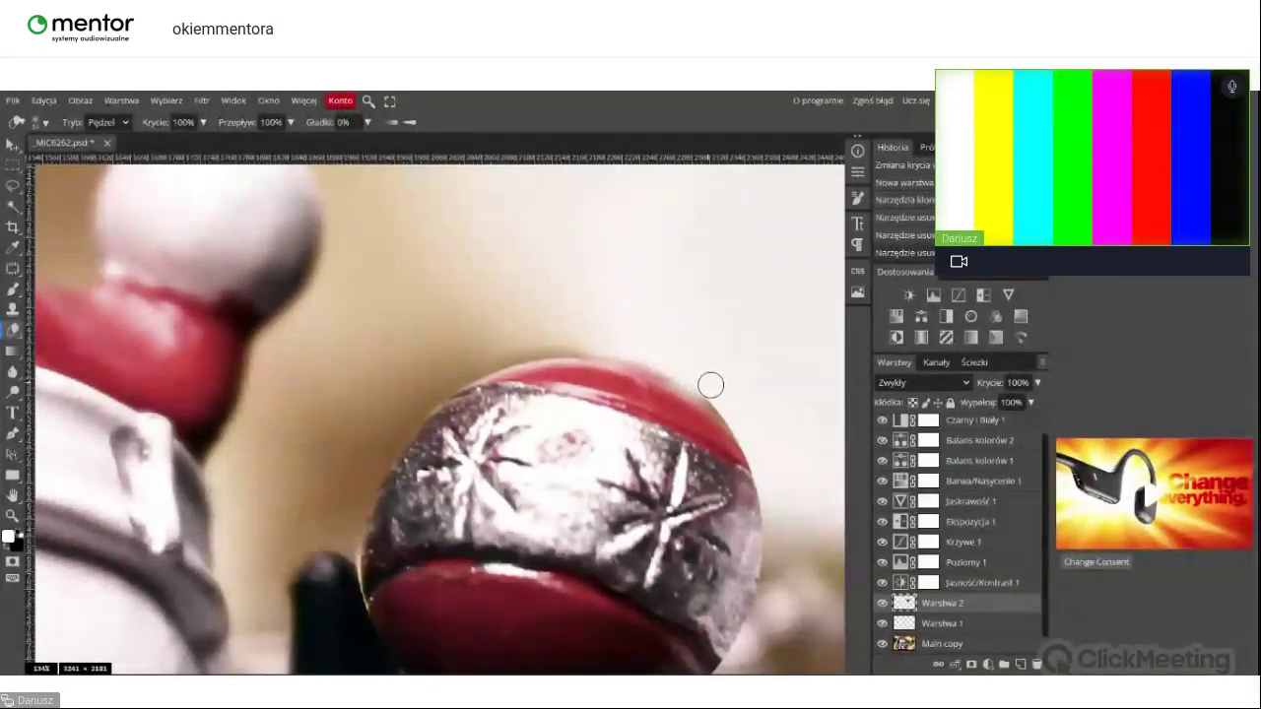
left_click_drag(711, 385, 575, 319)
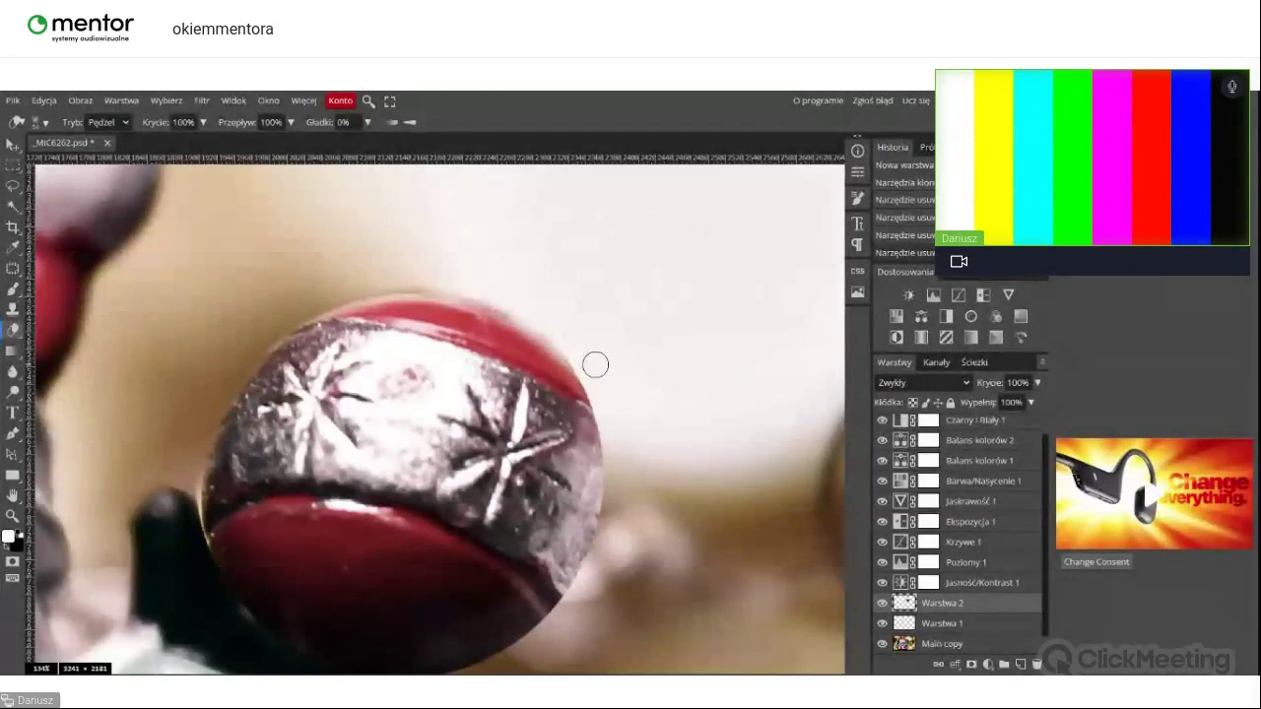
scroll(529, 448, "down", 10)
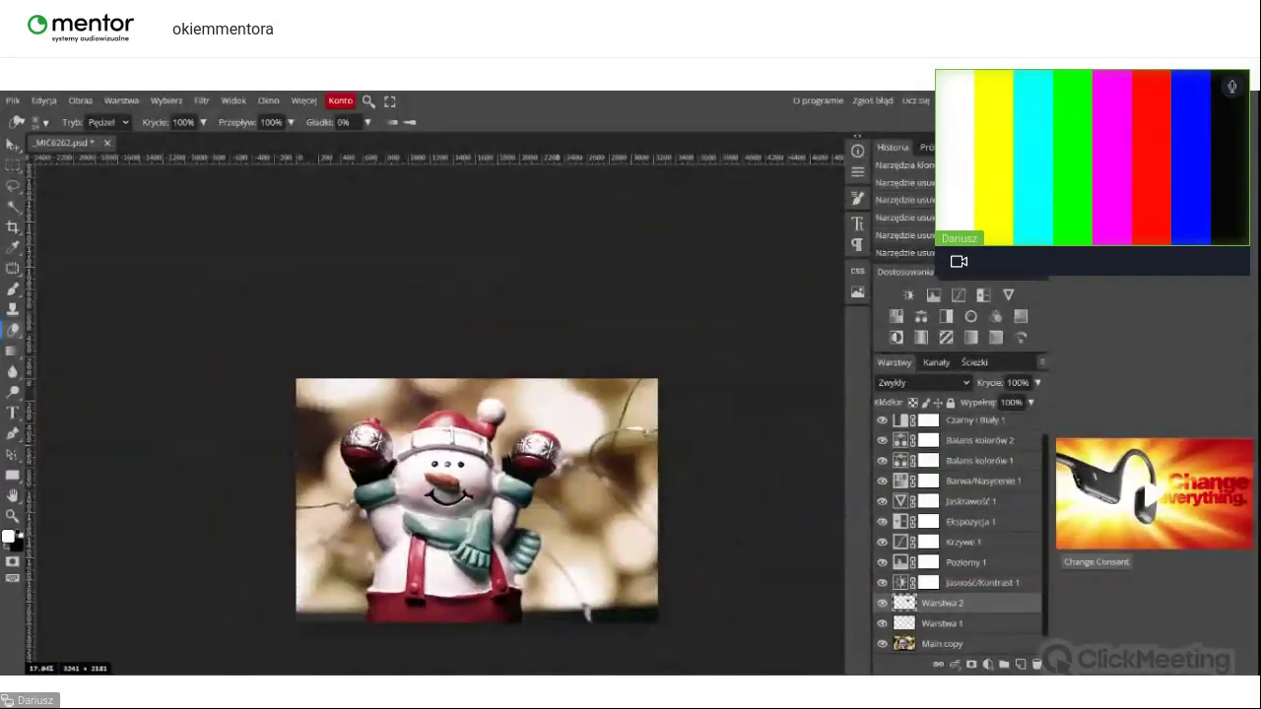
scroll(630, 556, "up", 1)
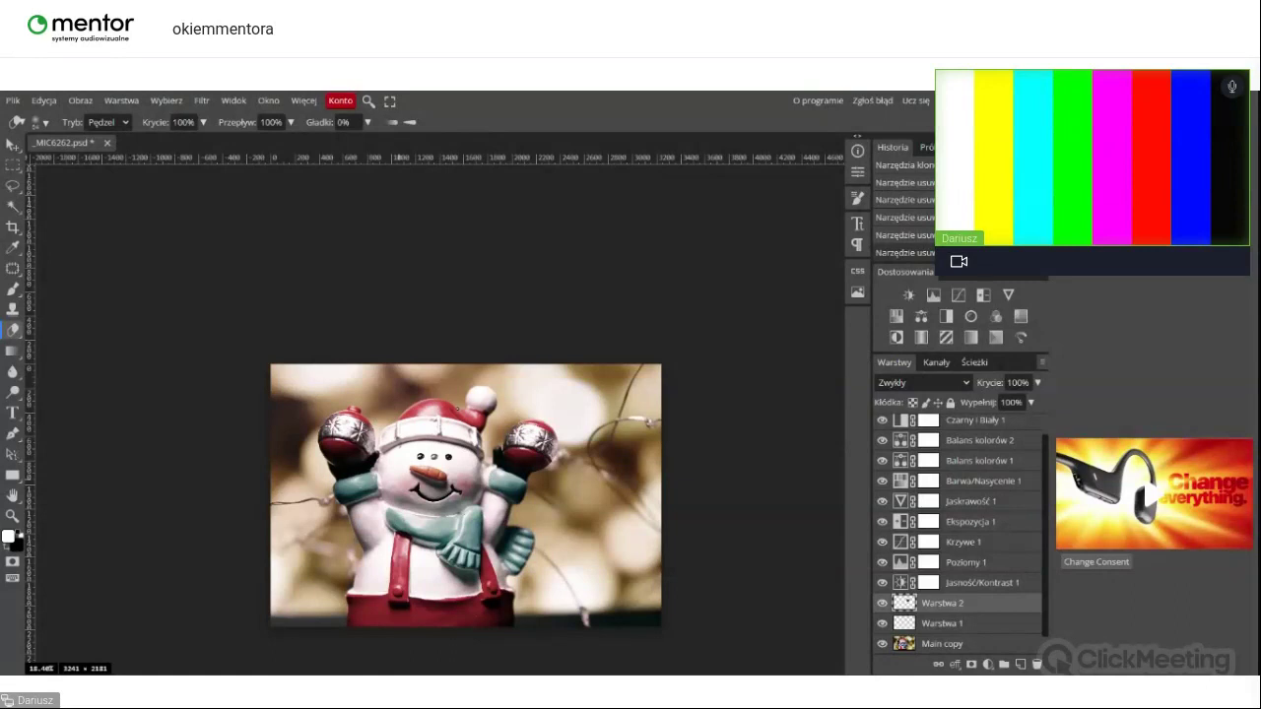
Step: Switch to the Move tool
key("v")
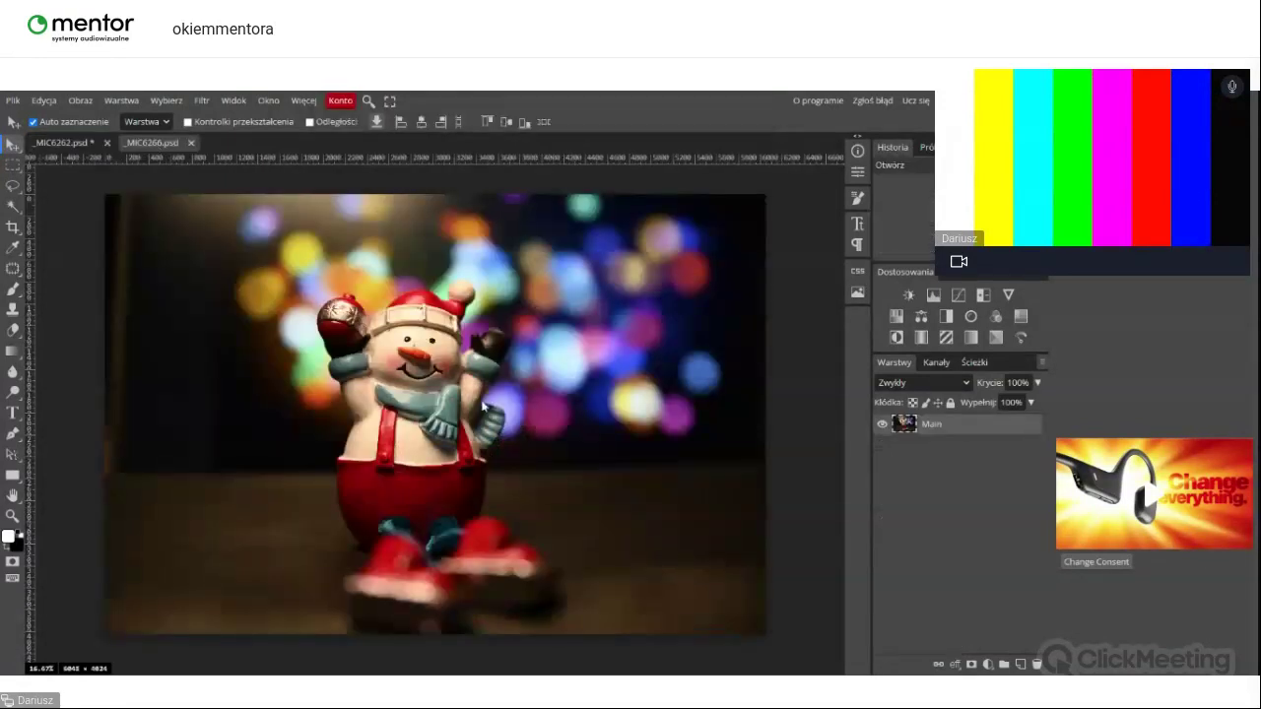
Step: Crop _MIC6266.psd tightly around the snowman to 3381 × 2250 px and duplicate Main as Main copy
key("c")
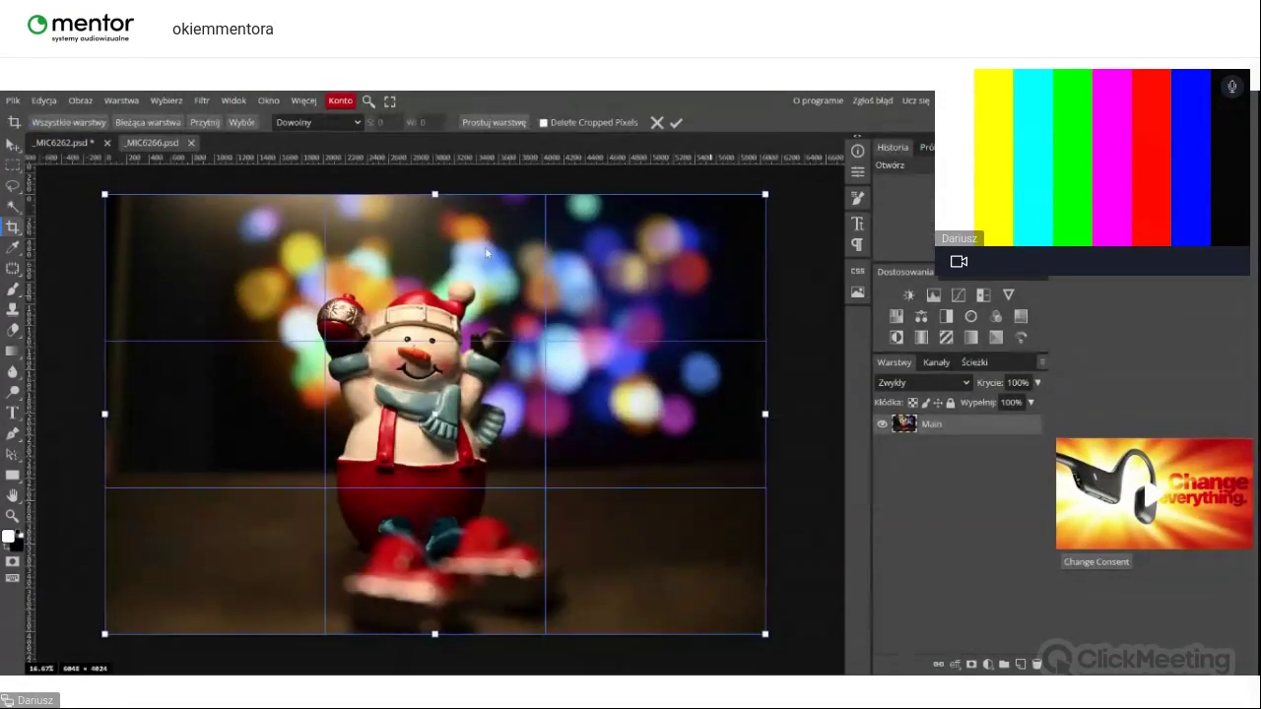
left_click_drag(104, 194, 268, 303)
key("Escape")
left_click_drag(106, 190, 237, 269)
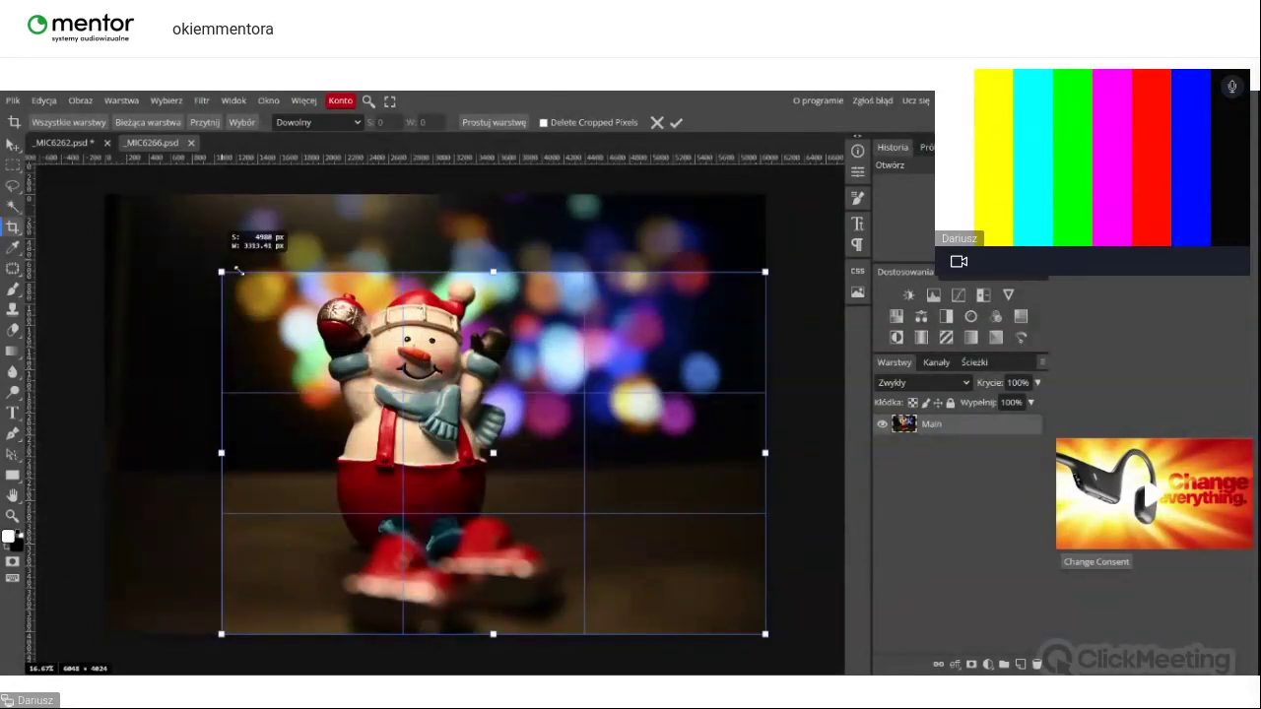
left_click_drag(765, 634, 614, 535)
left_click_drag(495, 343, 518, 324)
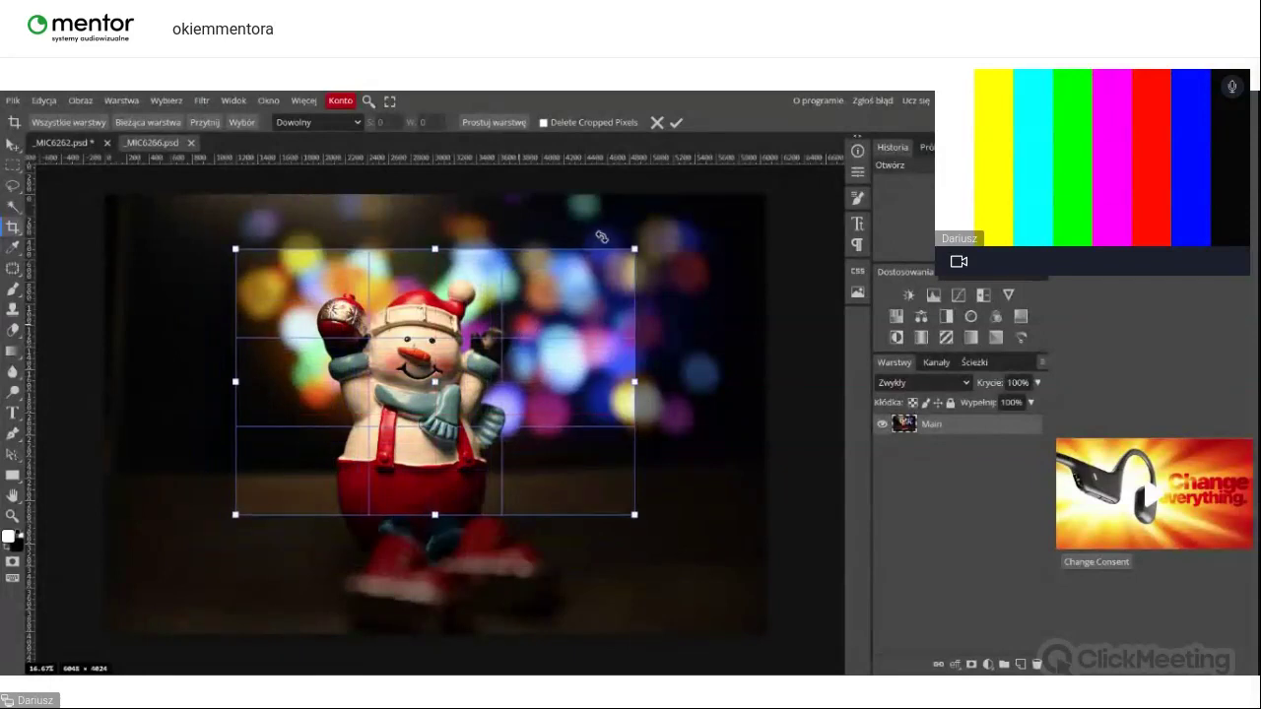
left_click_drag(635, 248, 609, 266)
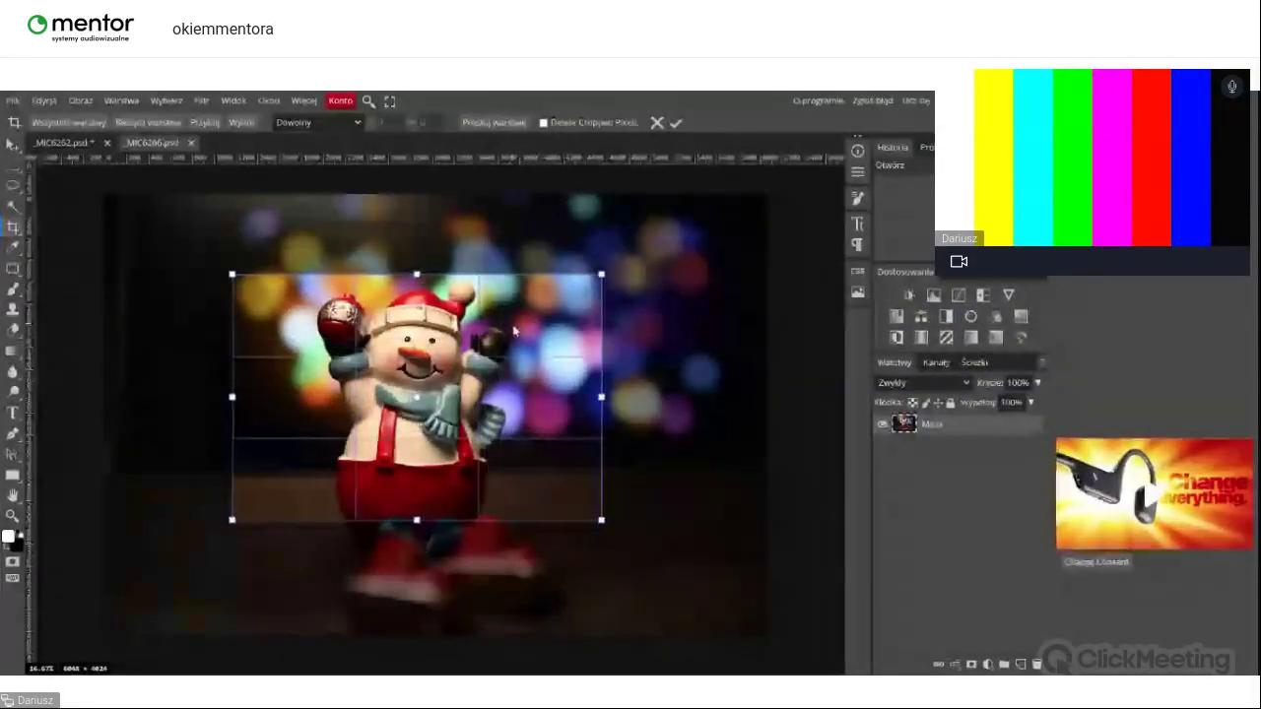
left_click_drag(518, 320, 539, 318)
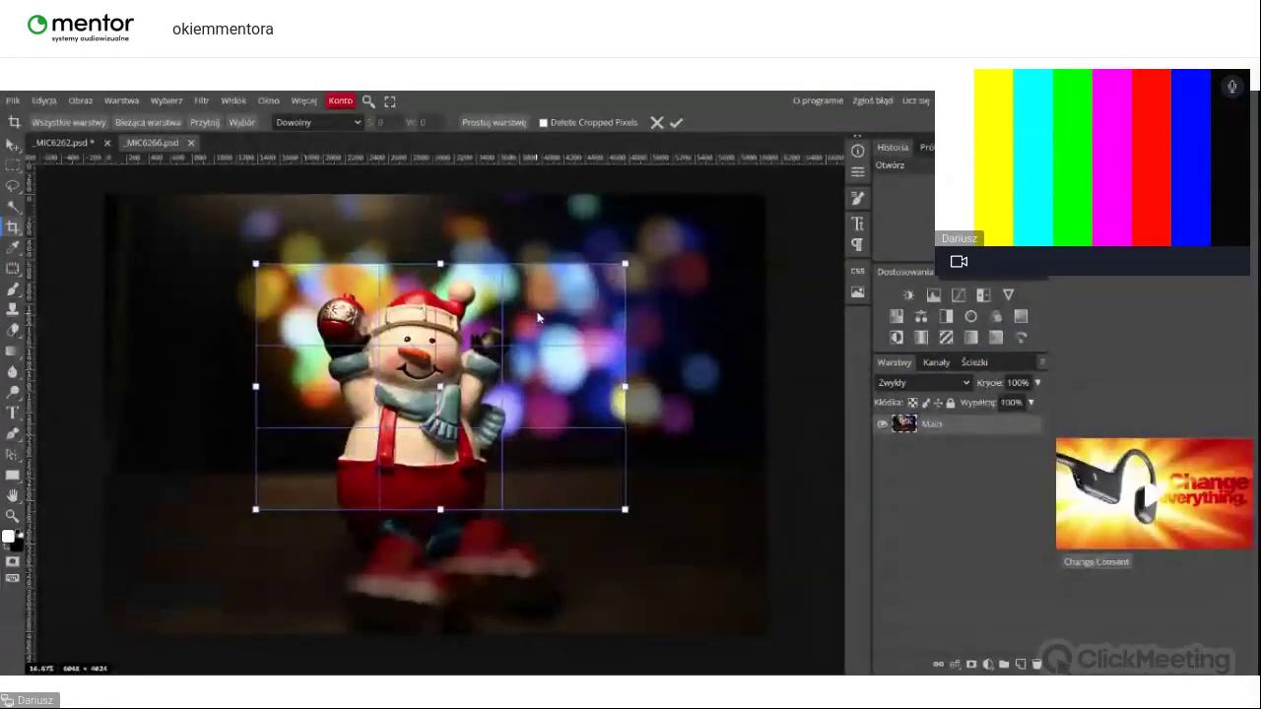
key("Return")
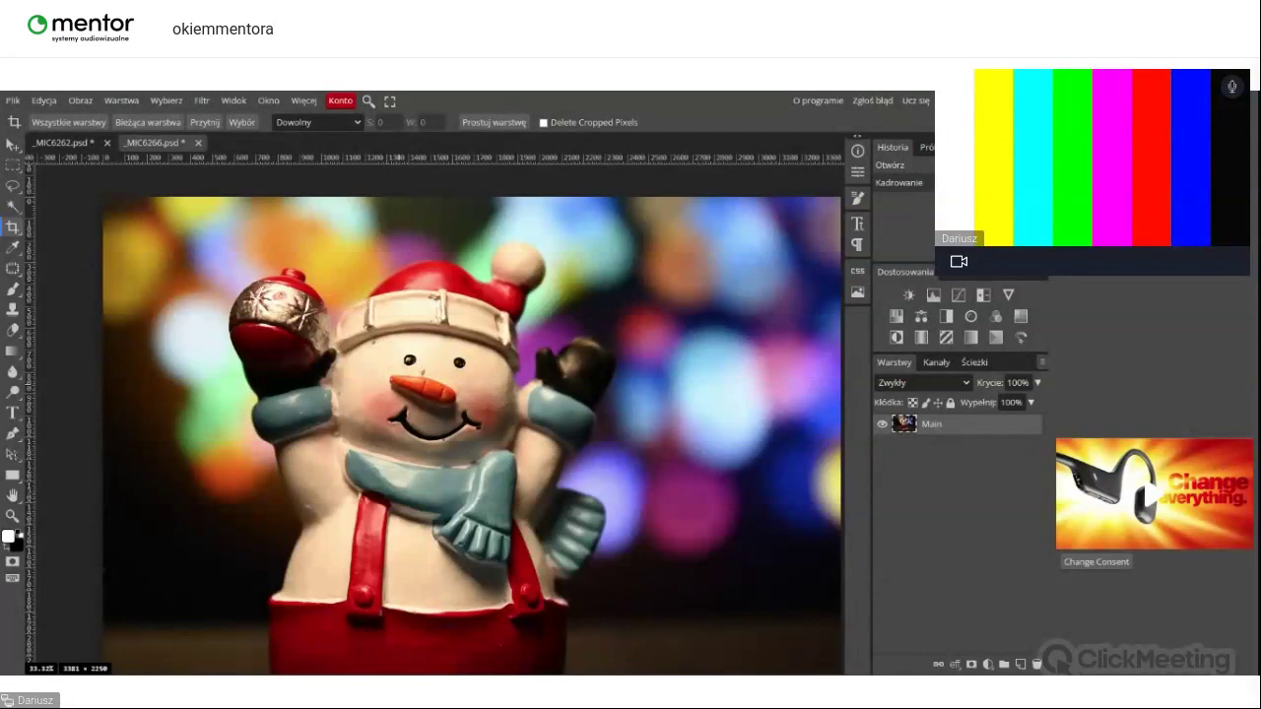
key("ctrl+j")
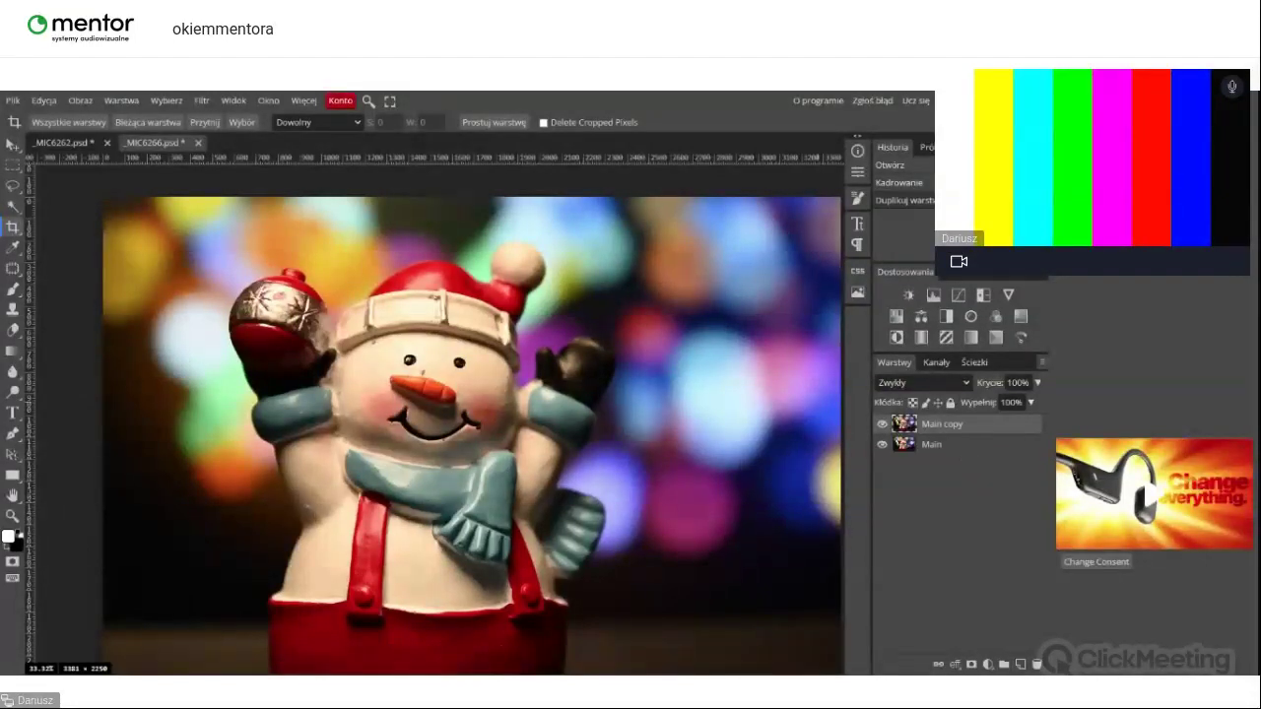
Step: Add a Hue/Saturation layer with Yellows saturation -55 and lightness -11
left_click(903, 318)
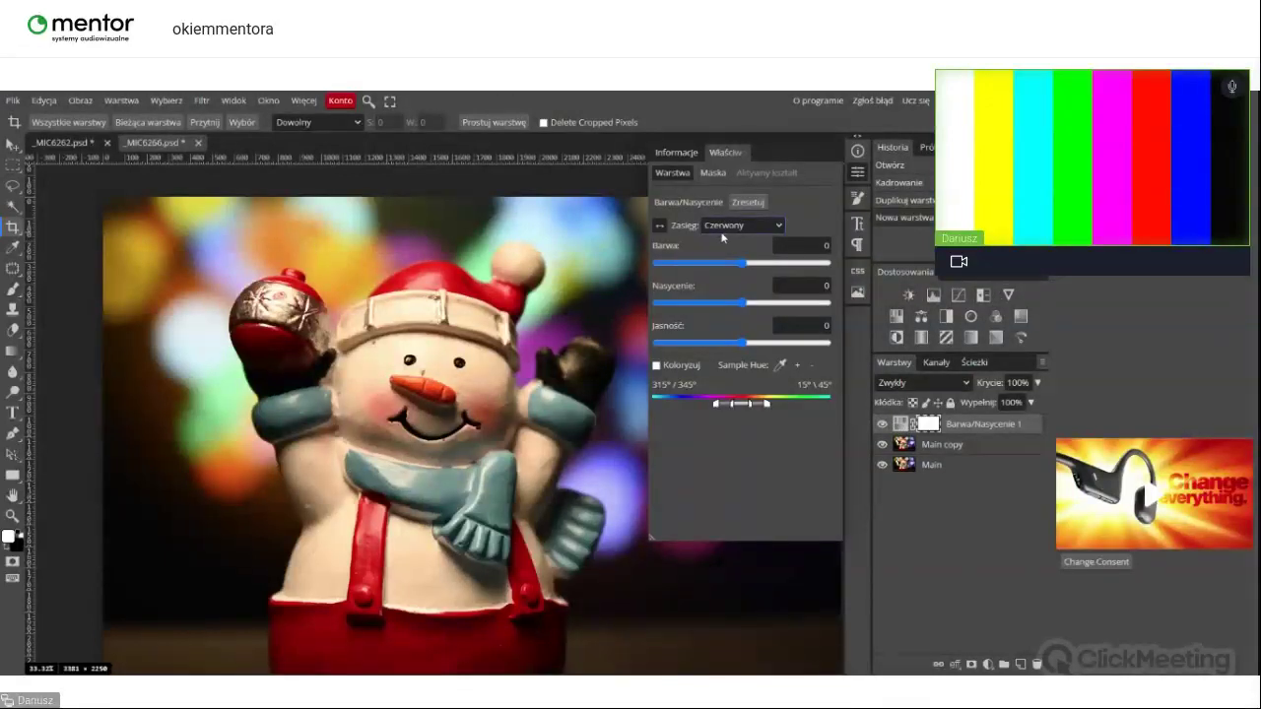
left_click(722, 237)
left_click_drag(745, 302, 697, 304)
left_click_drag(731, 262, 728, 264)
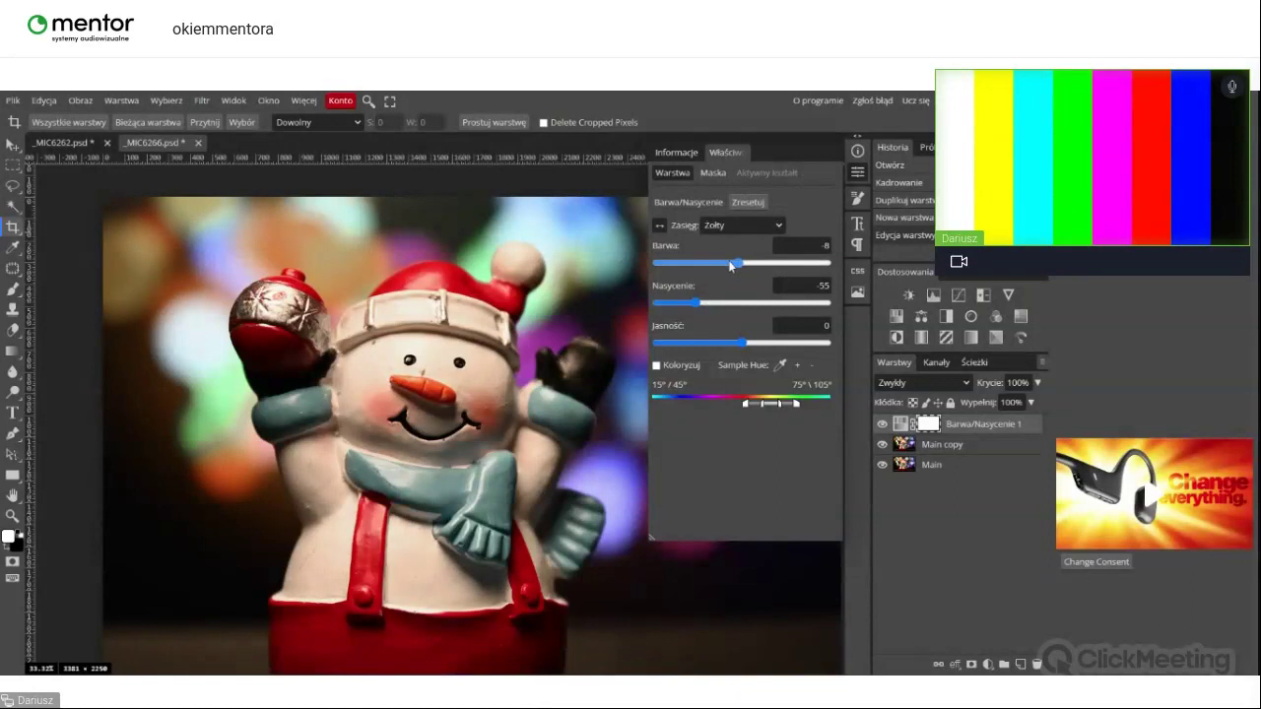
left_click_drag(729, 264, 746, 264)
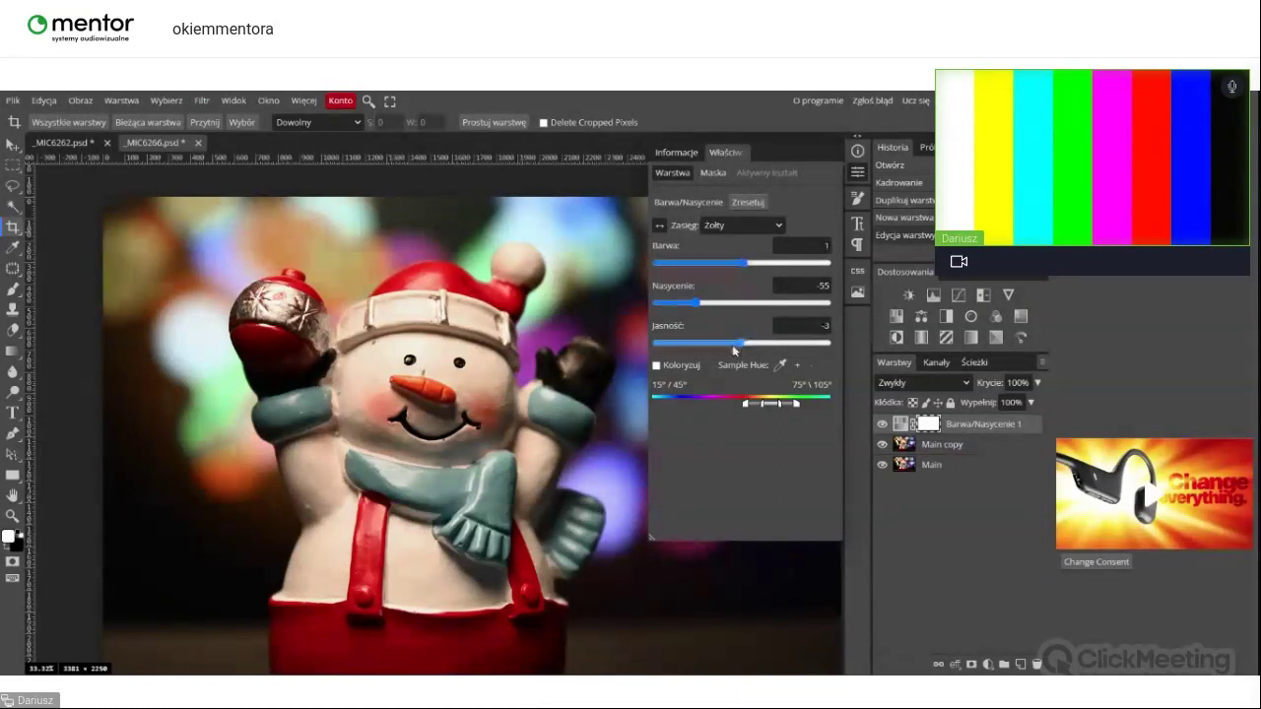
left_click_drag(742, 343, 726, 343)
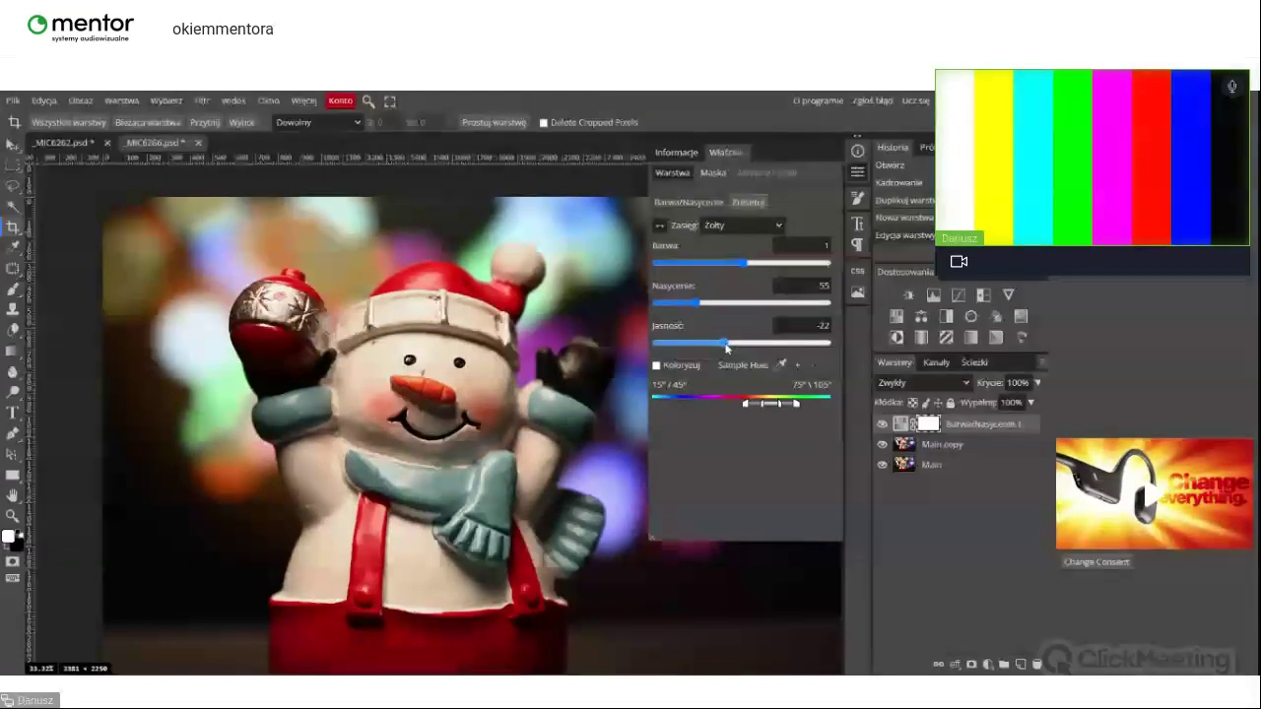
left_click_drag(726, 343, 735, 342)
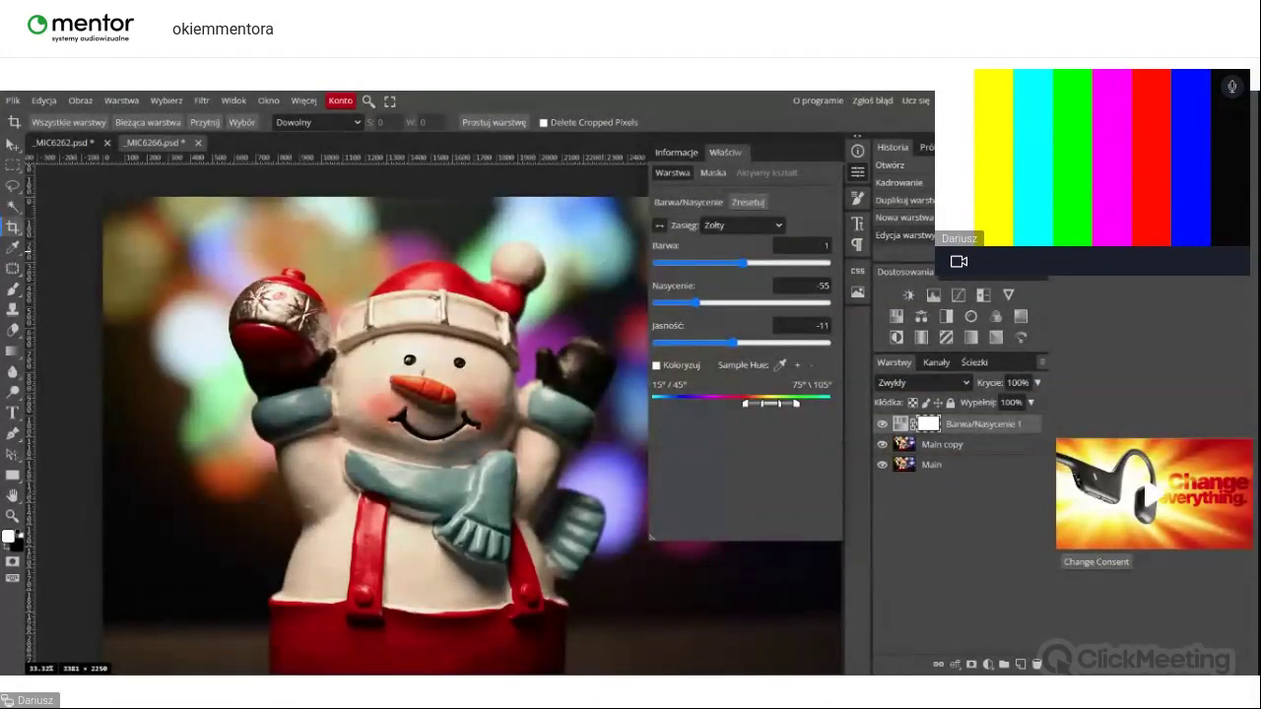
Step: Lower the Reds saturation slightly, then toggle the adjustment to compare before and after
key("i")
left_click_drag(445, 589, 504, 590)
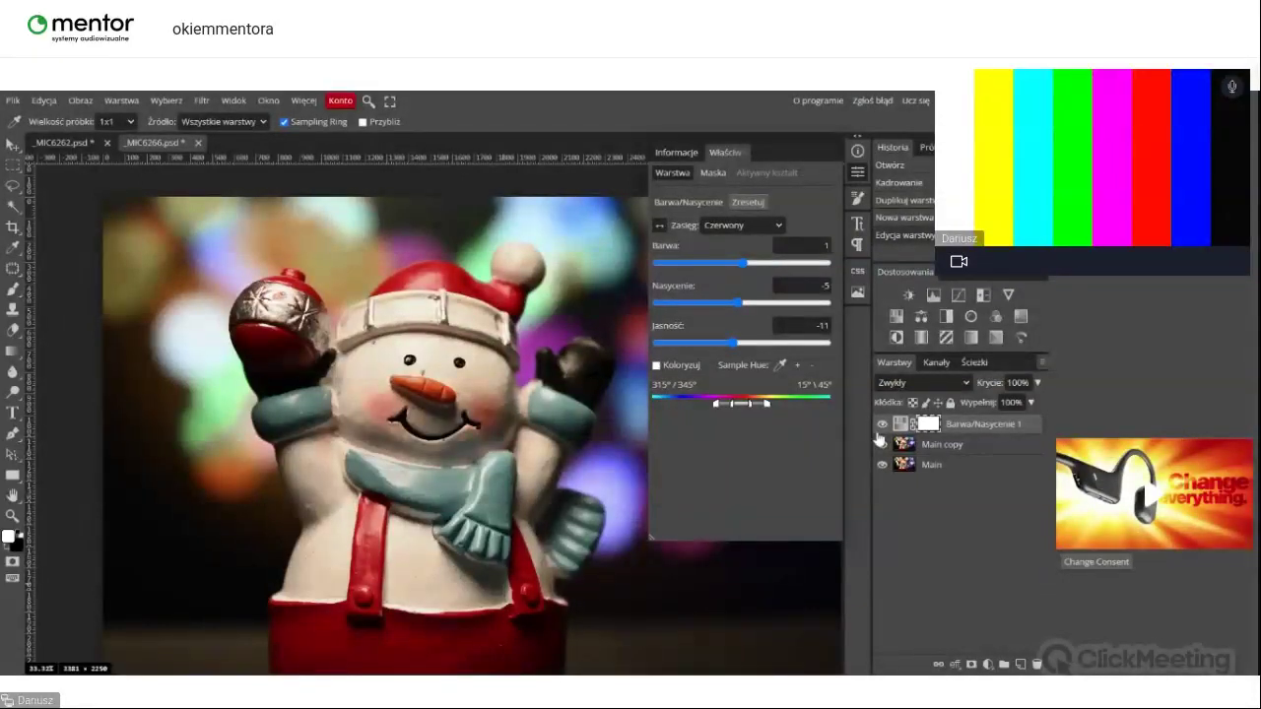
left_click(882, 425)
left_click(884, 425)
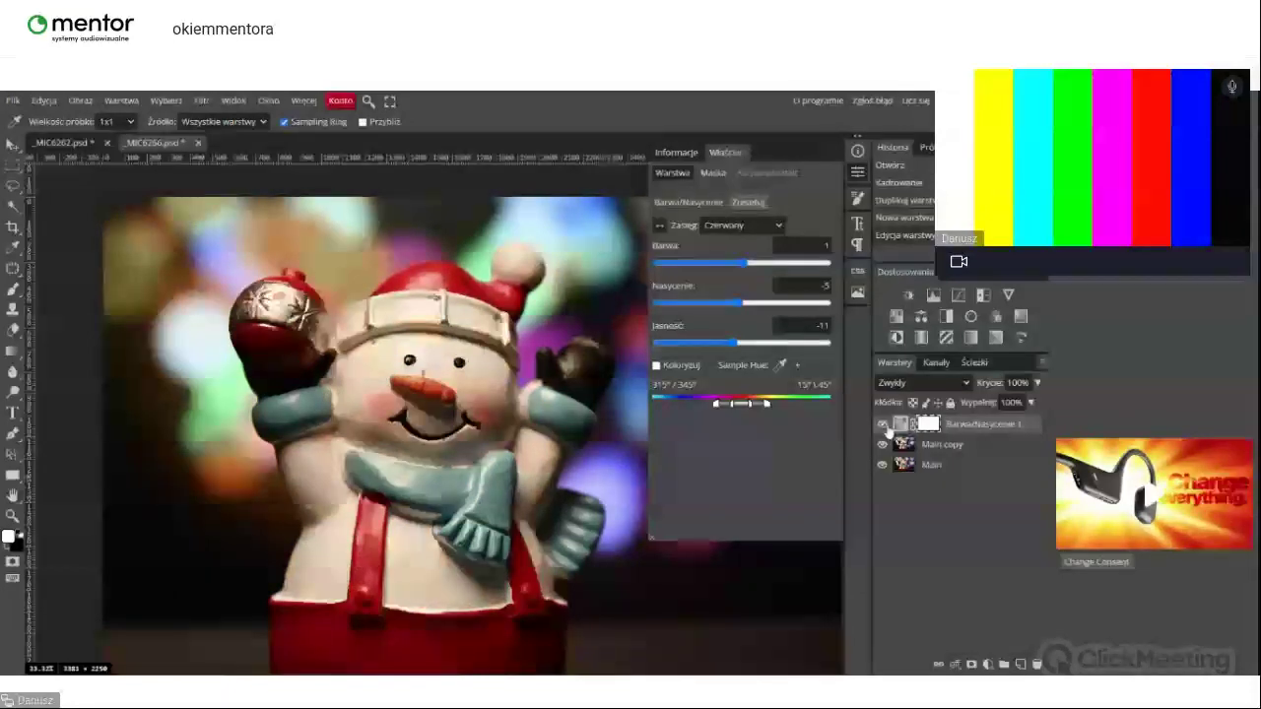
left_click(884, 424)
left_click(884, 425)
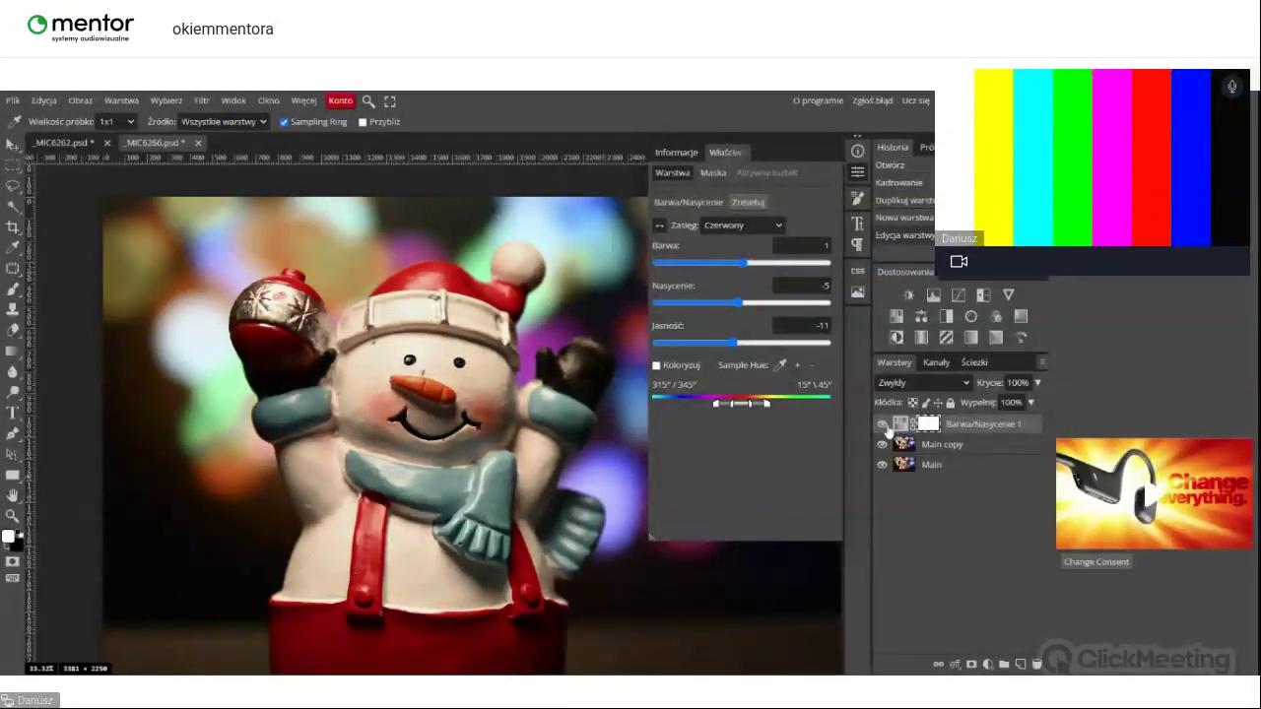
left_click(885, 424)
left_click(886, 426)
left_click(885, 425)
left_click(885, 424)
scroll(547, 345, "down", 5)
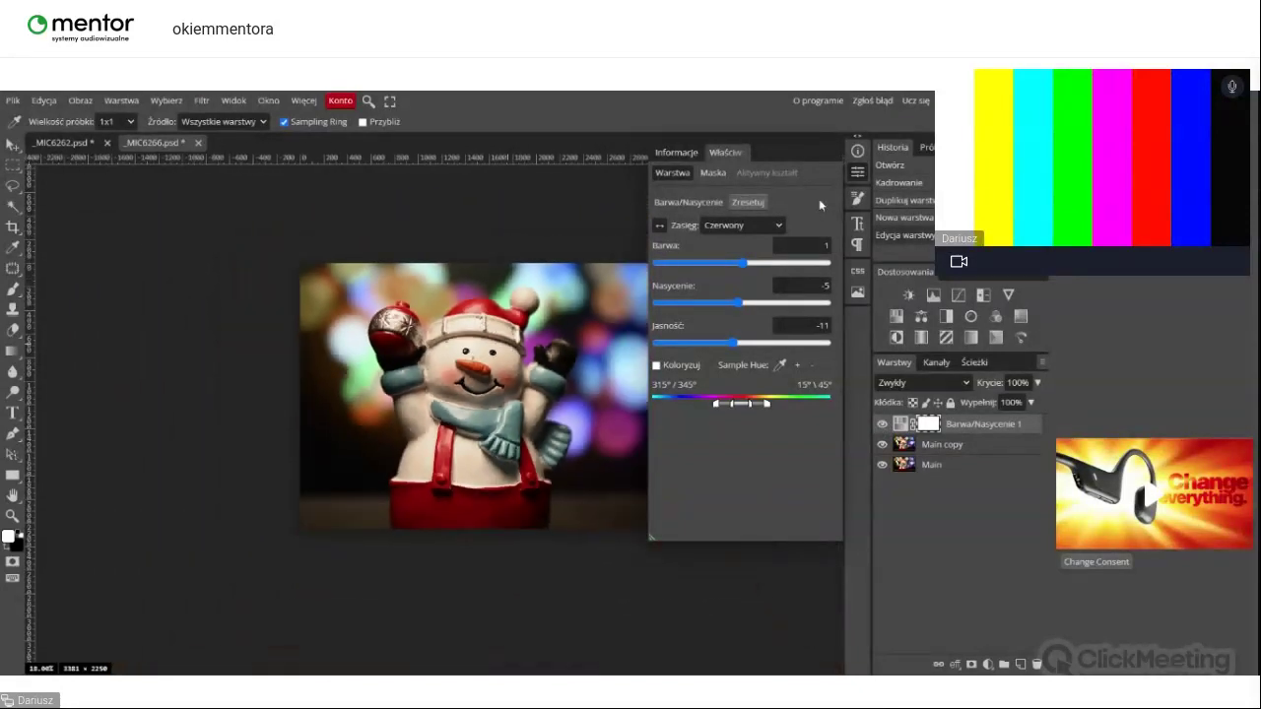